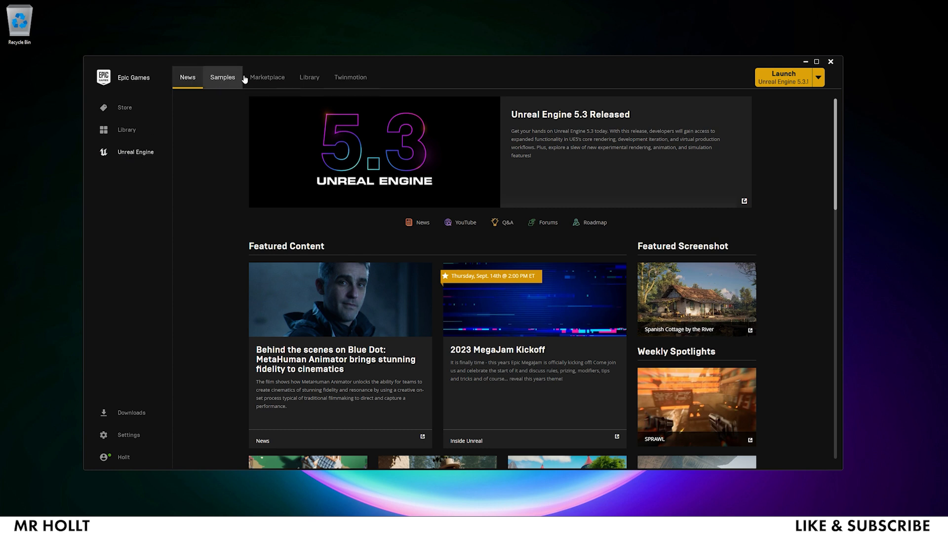
Open the Unreal Engine library and browse the existing projects and the vault assets
{"action": "left_click", "coordinate": [315, 78]}
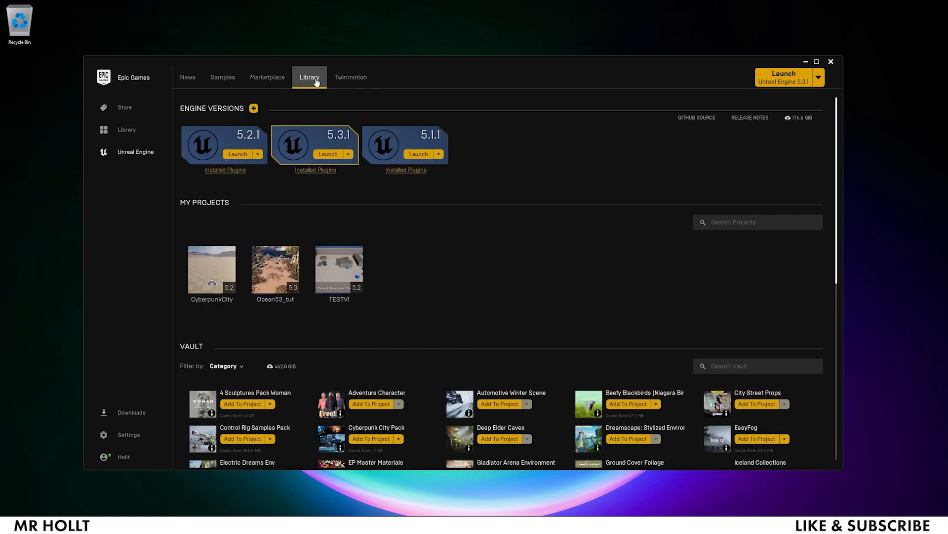
{"action": "scroll", "coordinate": [568, 316], "scroll_direction": "down", "scroll_amount": 3}
{"action": "scroll", "coordinate": [469, 336], "scroll_direction": "down", "scroll_amount": 5}
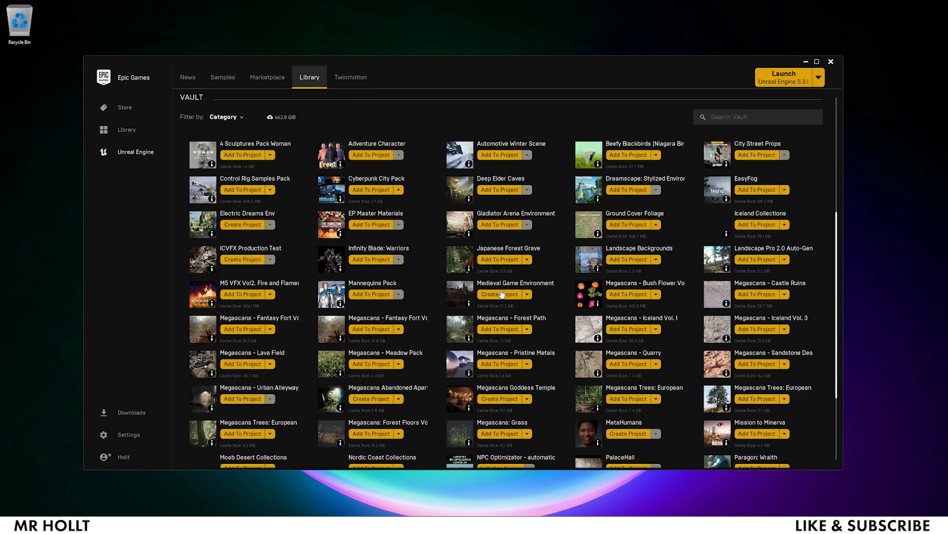
{"action": "scroll", "coordinate": [437, 322], "scroll_direction": "up", "scroll_amount": 5}
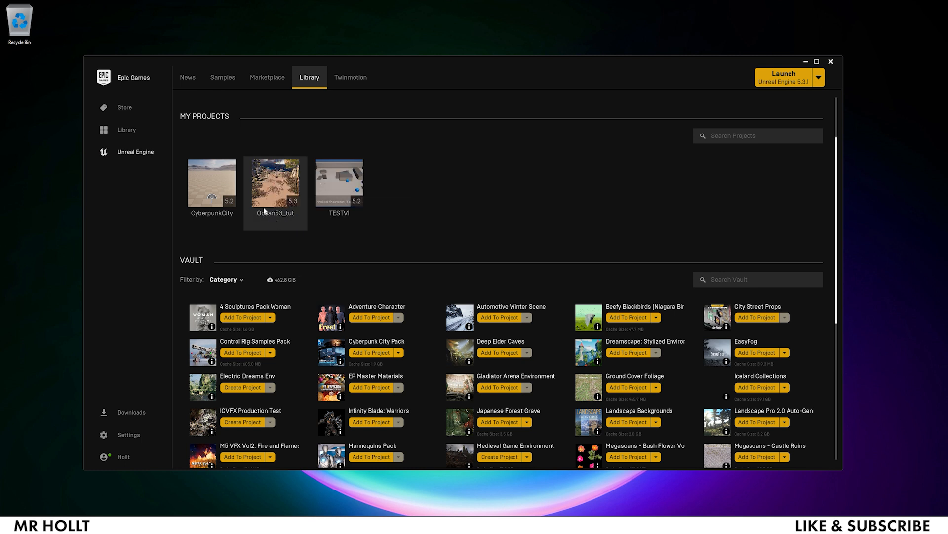
{"action": "mouse_move", "coordinate": [283, 179]}
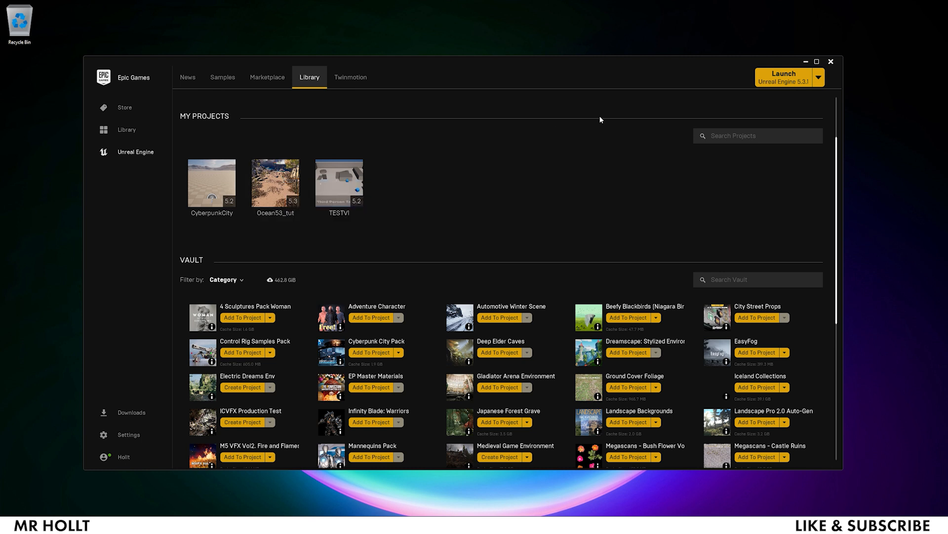
Choose Unreal Engine 5.3.1 as the engine version and launch it
{"action": "left_click", "coordinate": [822, 81]}
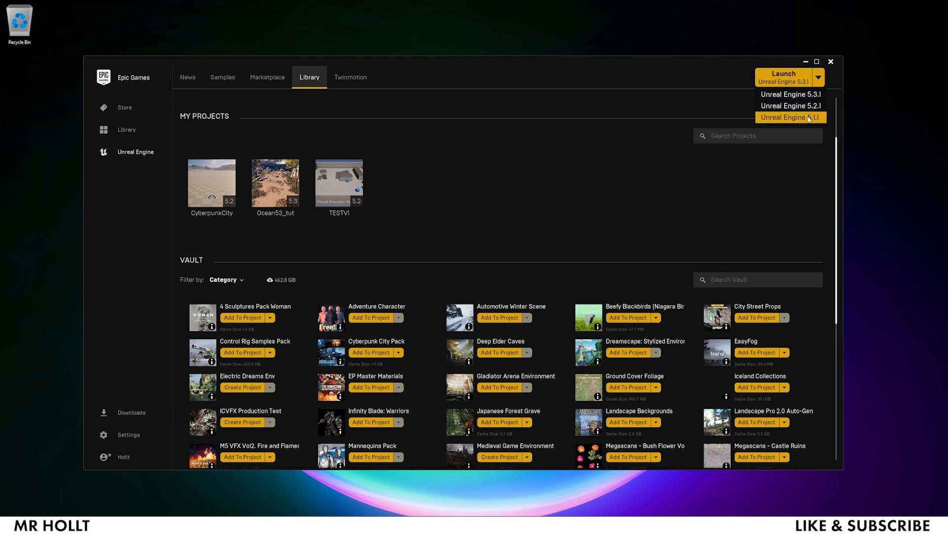
{"action": "left_click", "coordinate": [807, 99]}
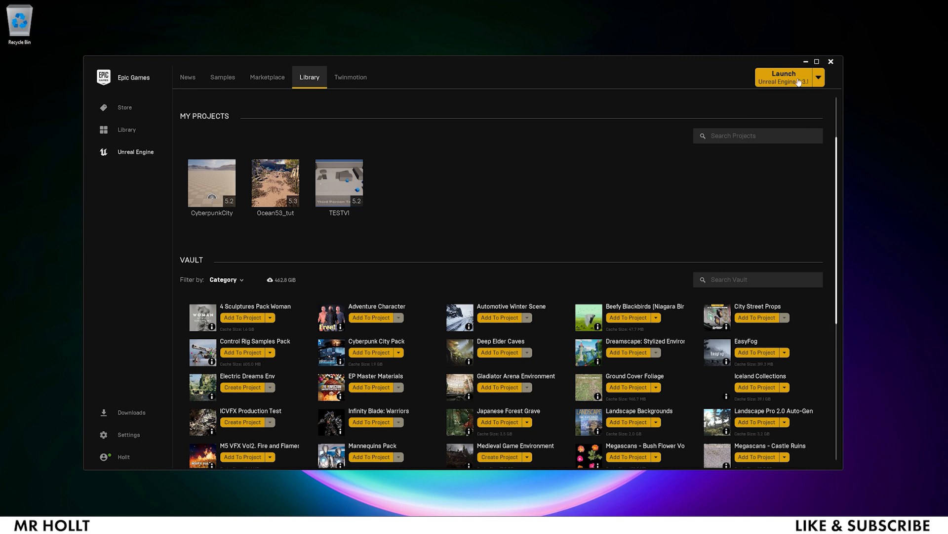
{"action": "left_click", "coordinate": [782, 79]}
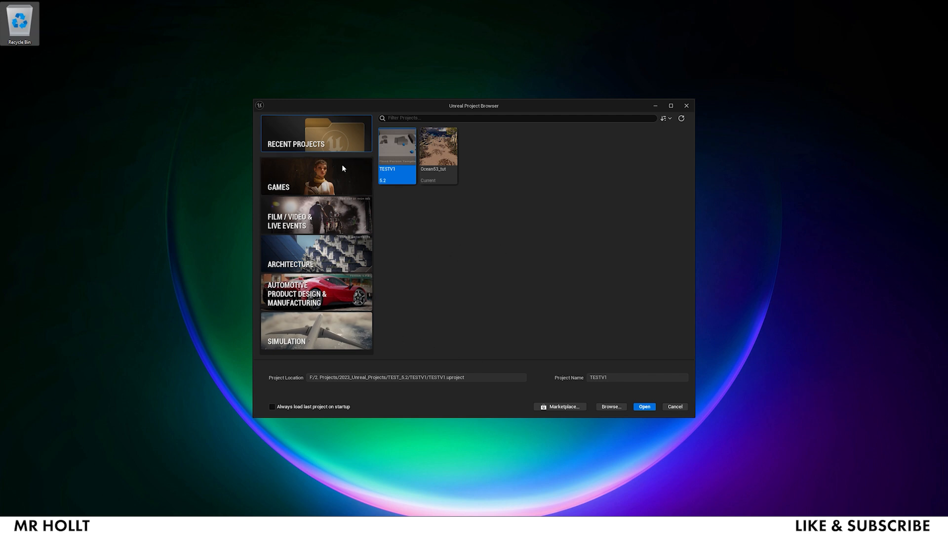
Look through the new-project template categories and select the Third Person template under Games
{"action": "left_click", "coordinate": [318, 213]}
{"action": "left_click", "coordinate": [316, 253]}
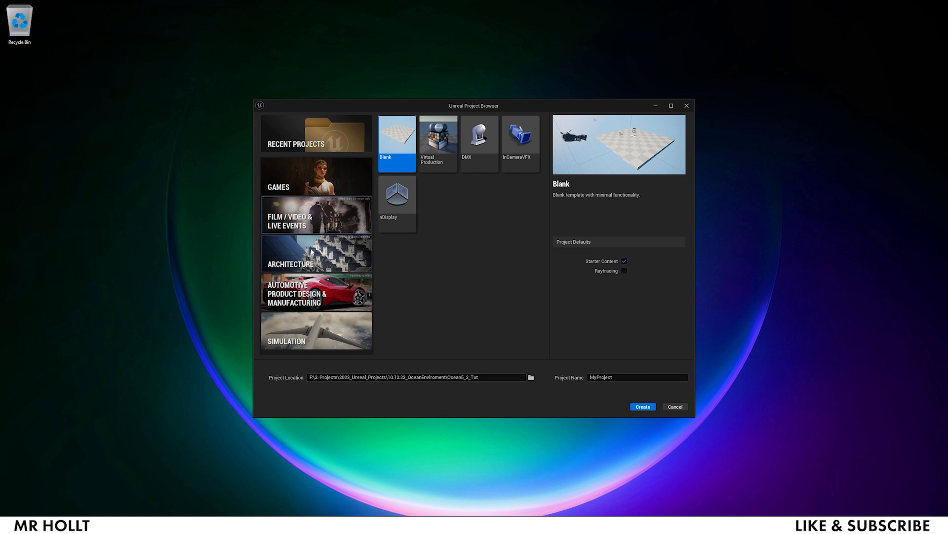
{"action": "left_click", "coordinate": [312, 297]}
{"action": "left_click", "coordinate": [303, 327]}
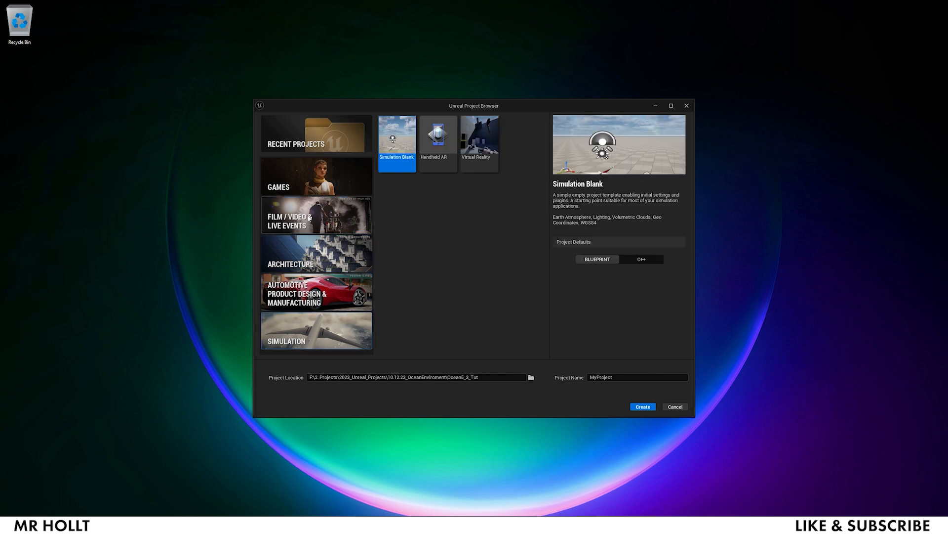
{"action": "left_click", "coordinate": [308, 176]}
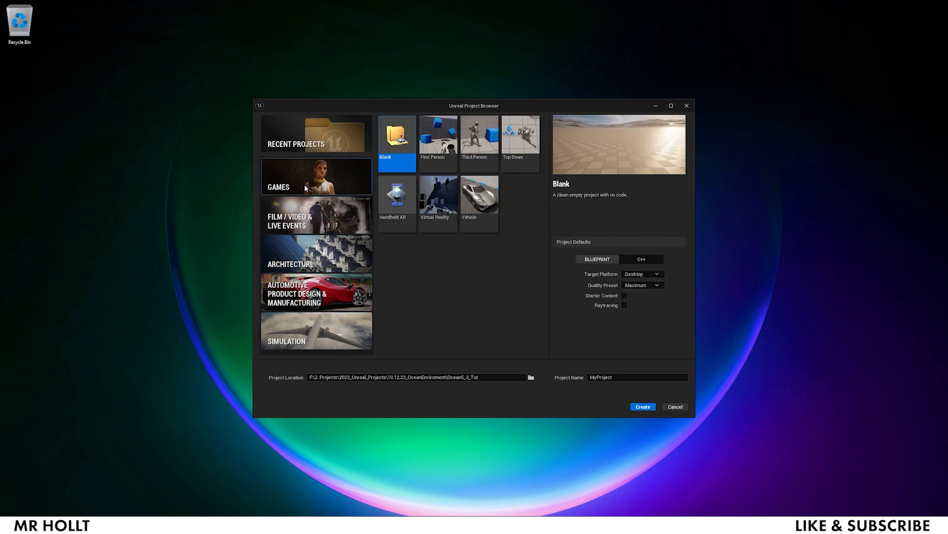
{"action": "left_click", "coordinate": [477, 140]}
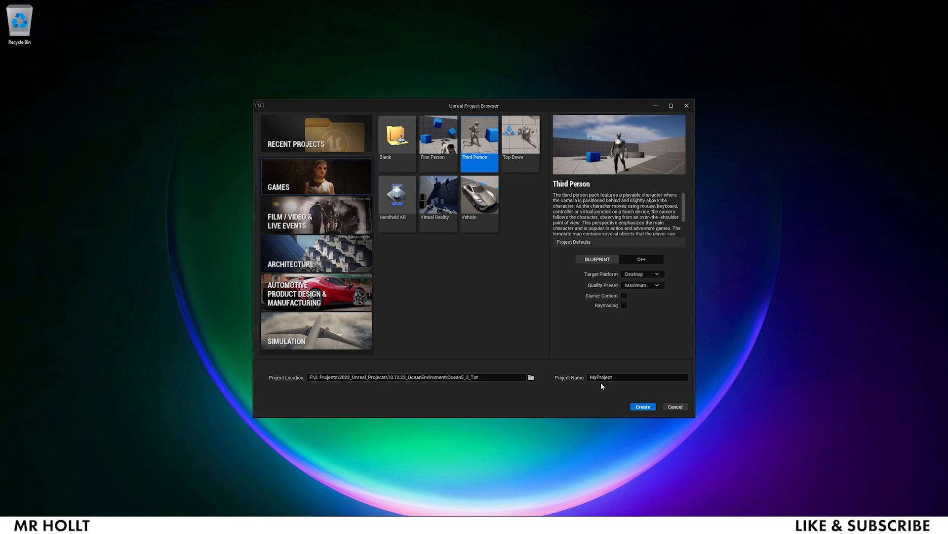
Create the project under the name SeasideV2 in the OceanTutV2 folder, with Starter Content enabled
{"action": "left_click", "coordinate": [618, 378]}
{"action": "key", "text": "BackSpace"}
{"action": "key", "text": "BackSpace"}
{"action": "key", "text": "BackSpace"}
{"action": "key", "text": "BackSpace"}
{"action": "key", "text": "BackSpace"}
{"action": "key", "text": "BackSpace"}
{"action": "key", "text": "BackSpace"}
{"action": "key", "text": "BackSpace"}
{"action": "key", "text": "BackSpace"}
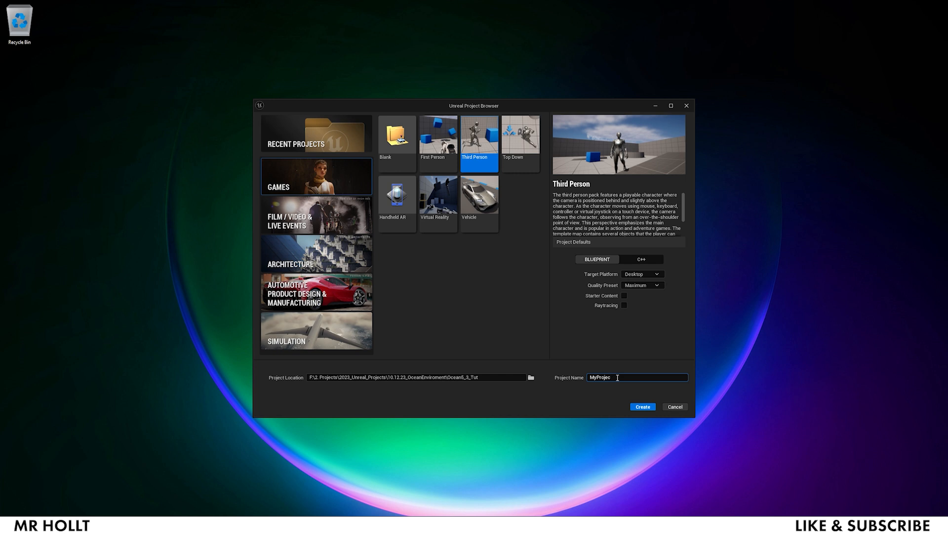
{"action": "type", "text": "SeasideV"}
{"action": "left_click", "coordinate": [624, 296]}
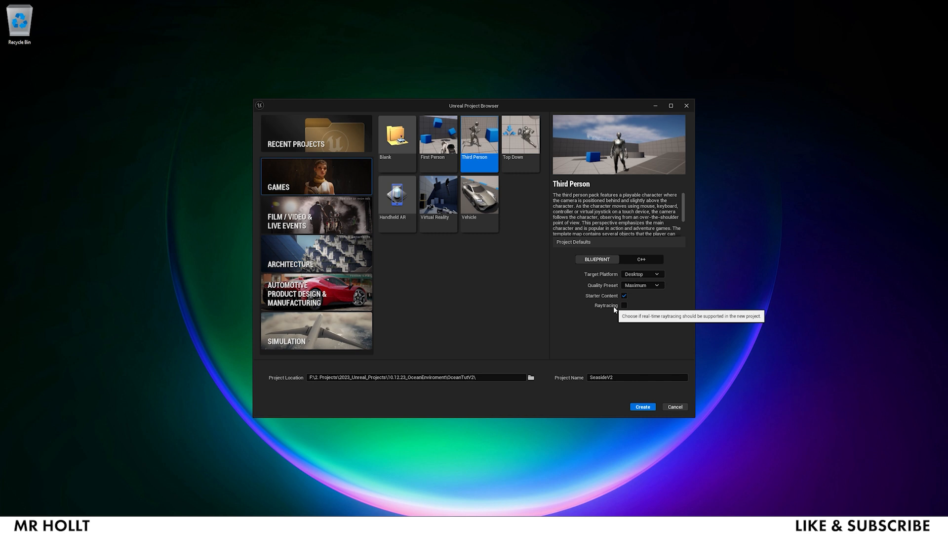
{"action": "left_click", "coordinate": [639, 408]}
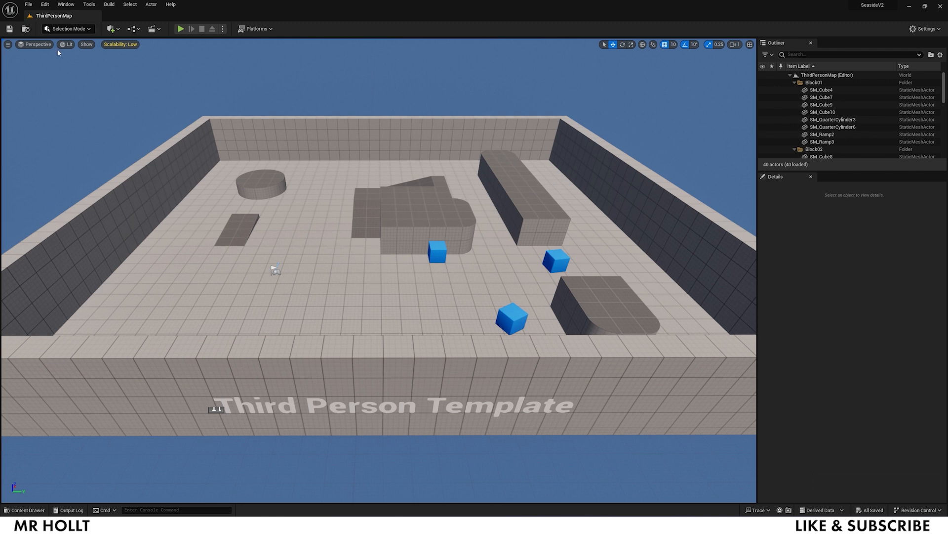
{"action": "left_click", "coordinate": [27, 4]}
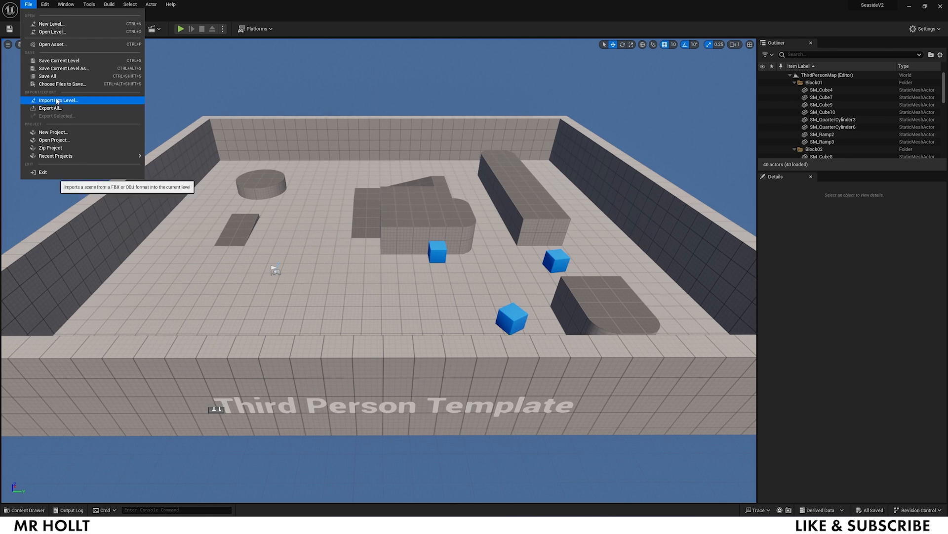
{"action": "left_click", "coordinate": [46, 7]}
{"action": "left_click", "coordinate": [45, 7]}
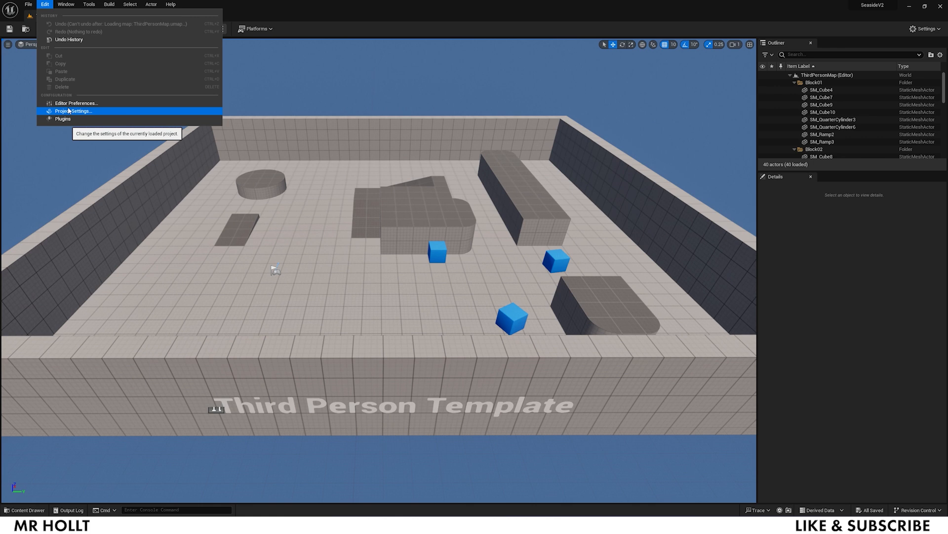
{"action": "left_click", "coordinate": [60, 6]}
{"action": "left_click", "coordinate": [60, 6]}
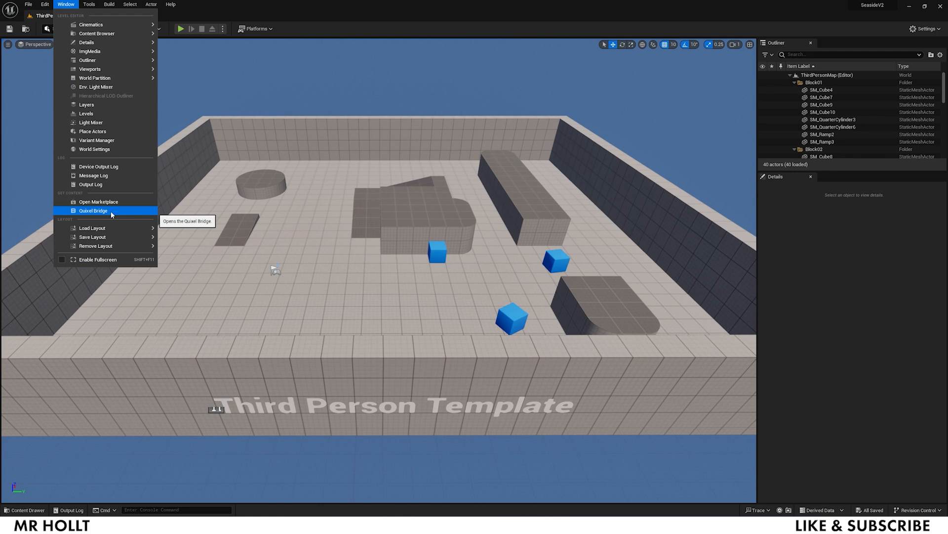
{"action": "mouse_move", "coordinate": [113, 228]}
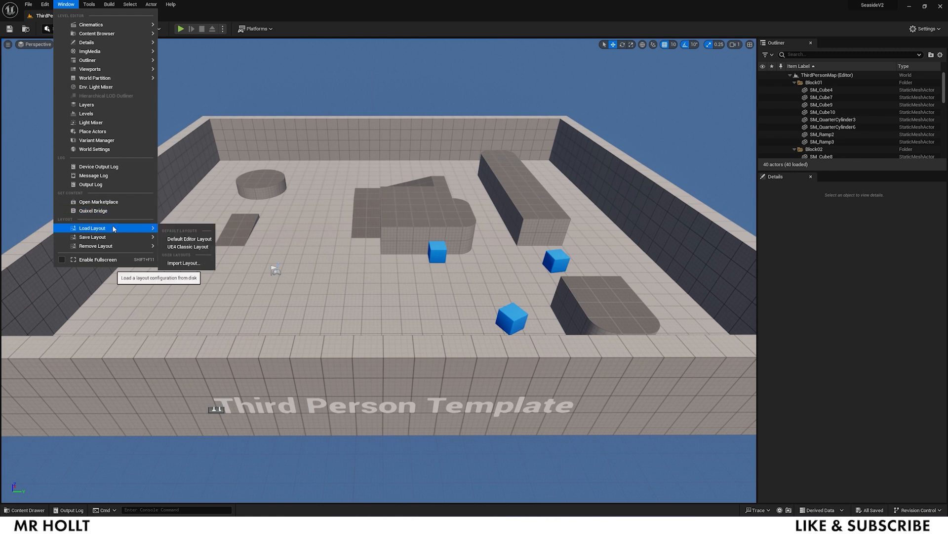
{"action": "left_click", "coordinate": [295, 211]}
{"action": "left_click", "coordinate": [305, 219]}
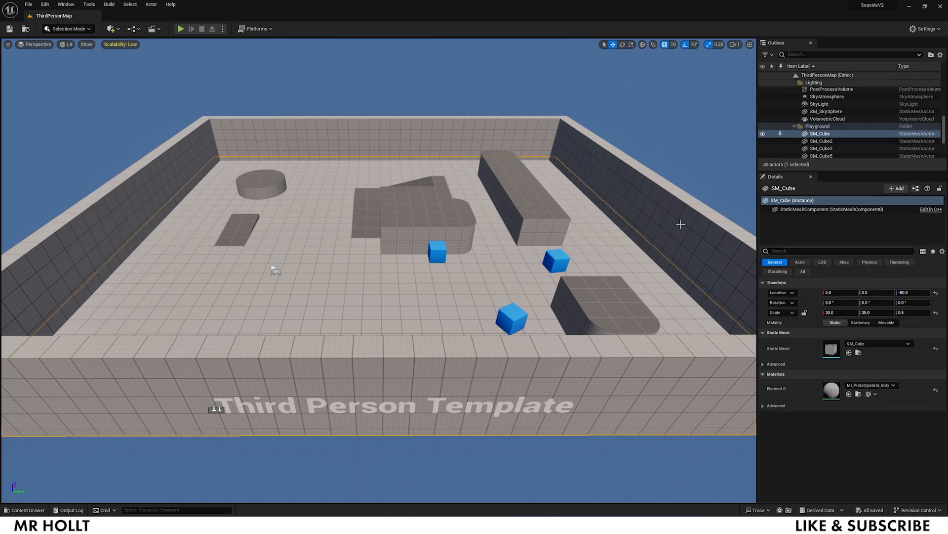
Close the Details and Outliner panels, and bring them back by loading the Default Editor Layout
{"action": "left_click", "coordinate": [810, 177]}
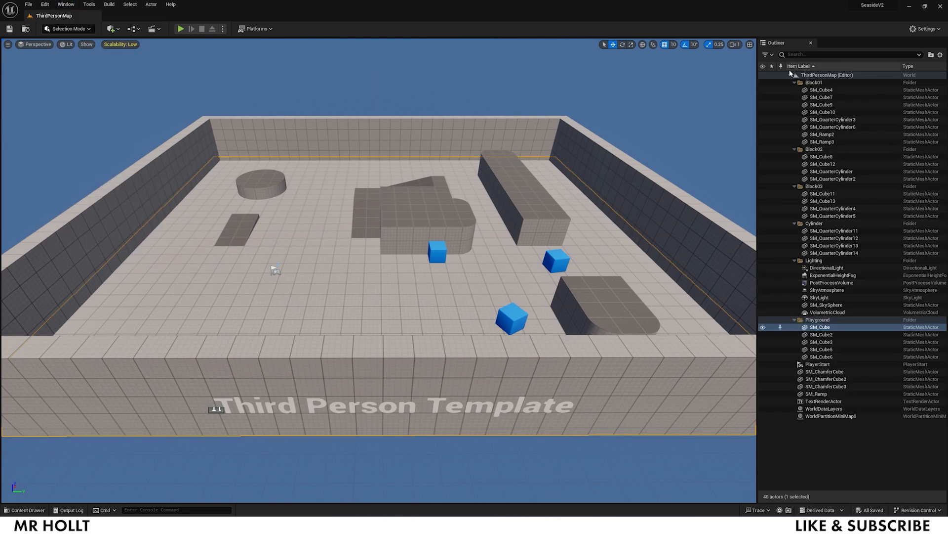
{"action": "left_click", "coordinate": [811, 44]}
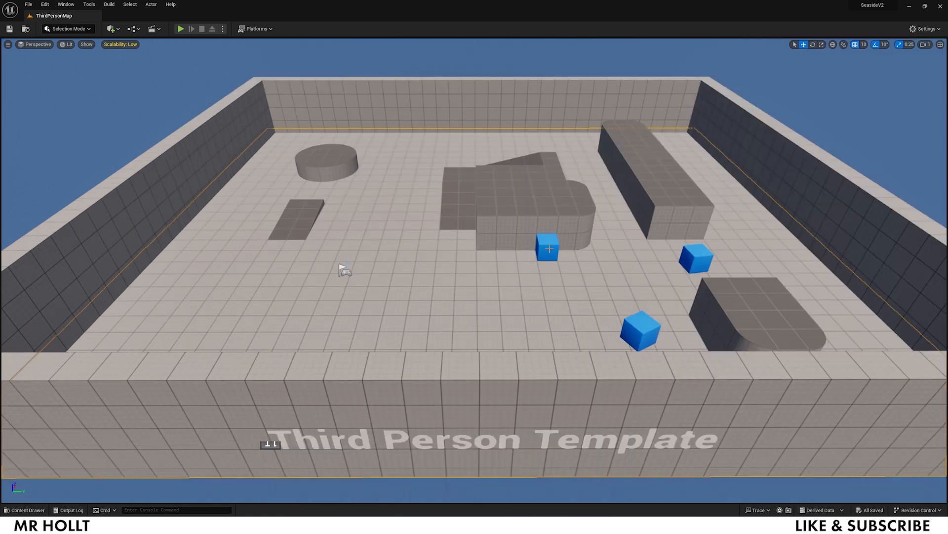
{"action": "left_click", "coordinate": [70, 5]}
{"action": "mouse_move", "coordinate": [85, 230]}
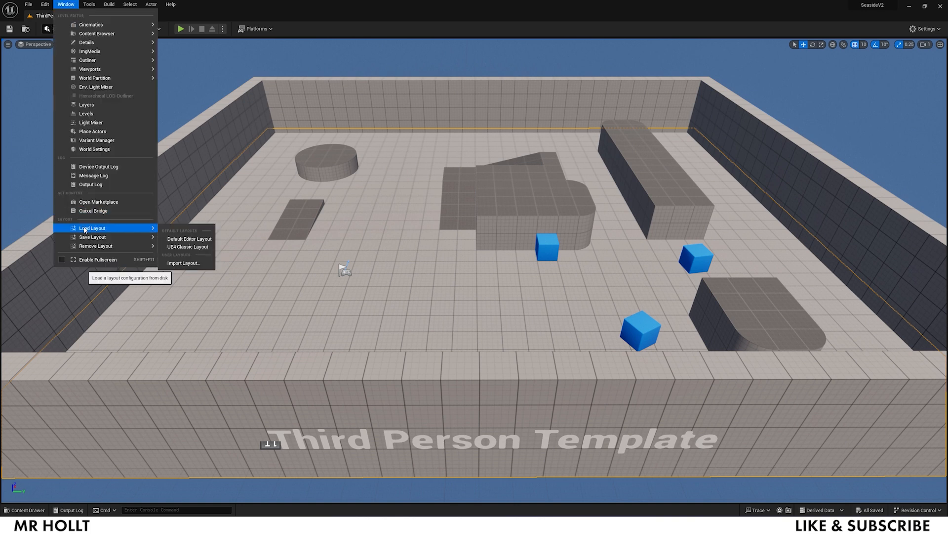
{"action": "left_click", "coordinate": [189, 239]}
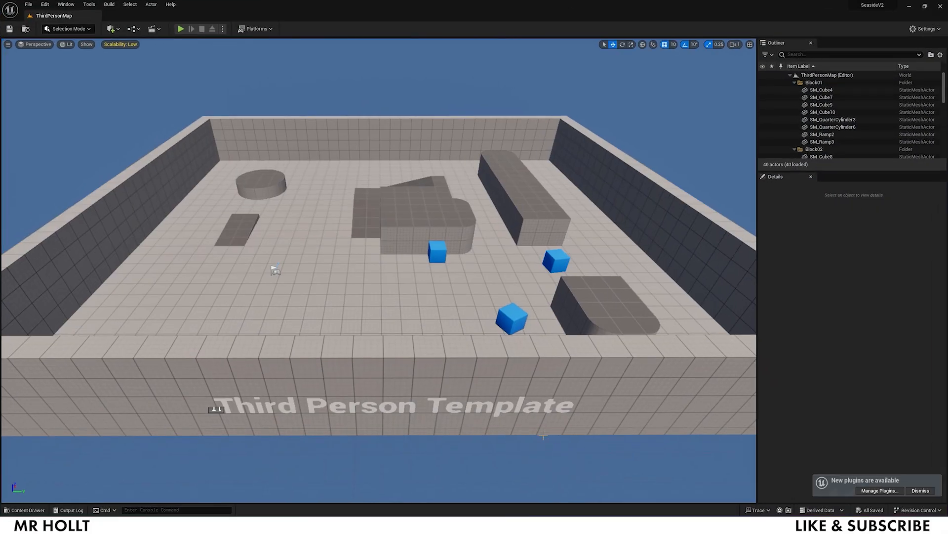
Try widening the viewport's horizontal field of view to about 154 and set it back to 90
{"action": "left_click", "coordinate": [573, 112]}
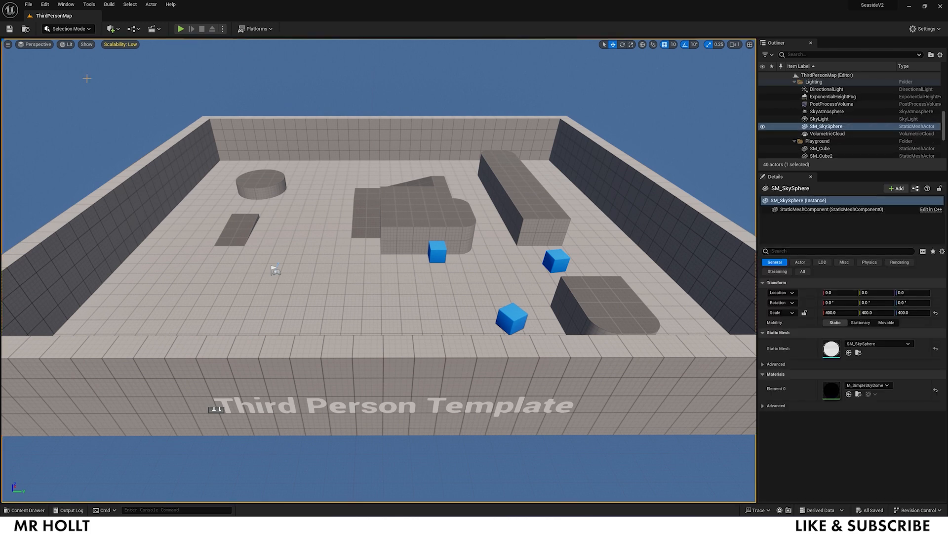
{"action": "left_click", "coordinate": [8, 44]}
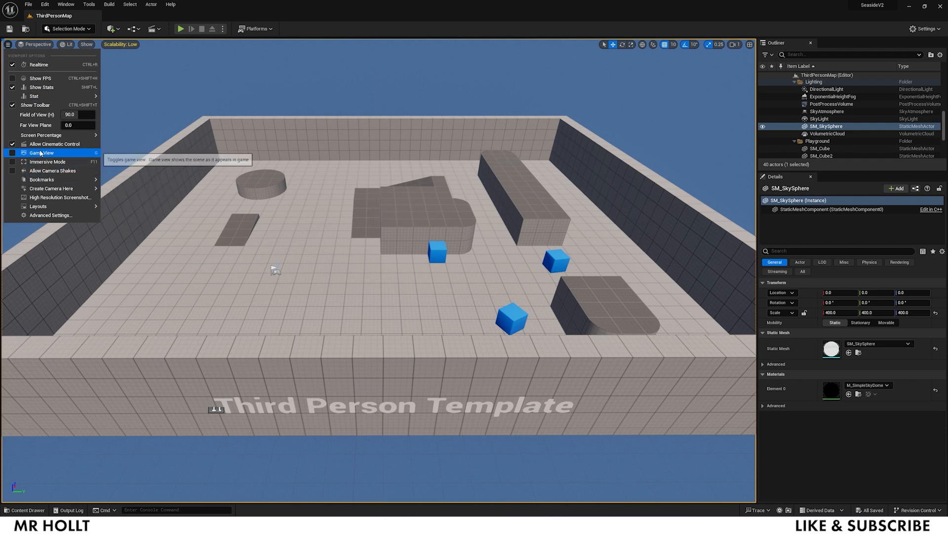
{"action": "left_click_drag", "start_coordinate": [72, 114], "coordinate": [92, 115]}
{"action": "left_click", "coordinate": [73, 115]}
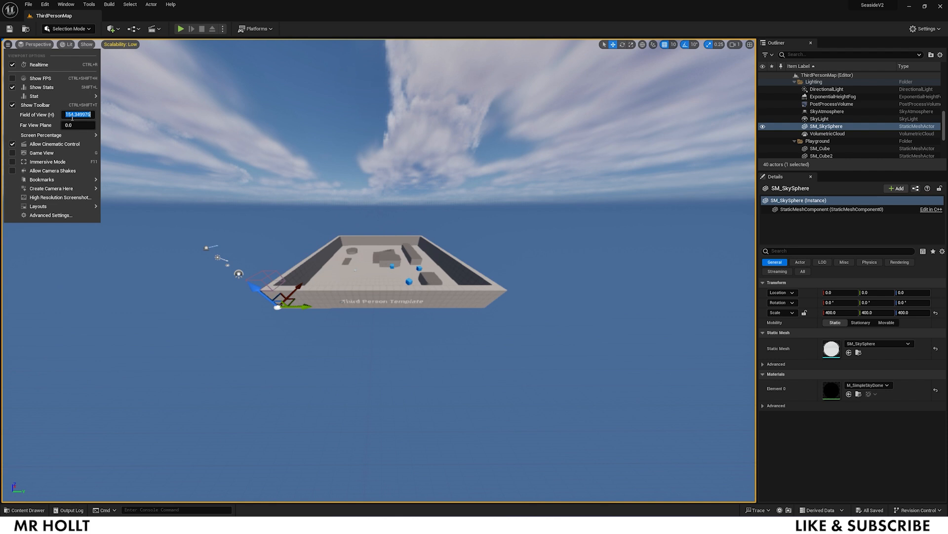
{"action": "type", "text": "90"}
{"action": "key", "text": "Return"}
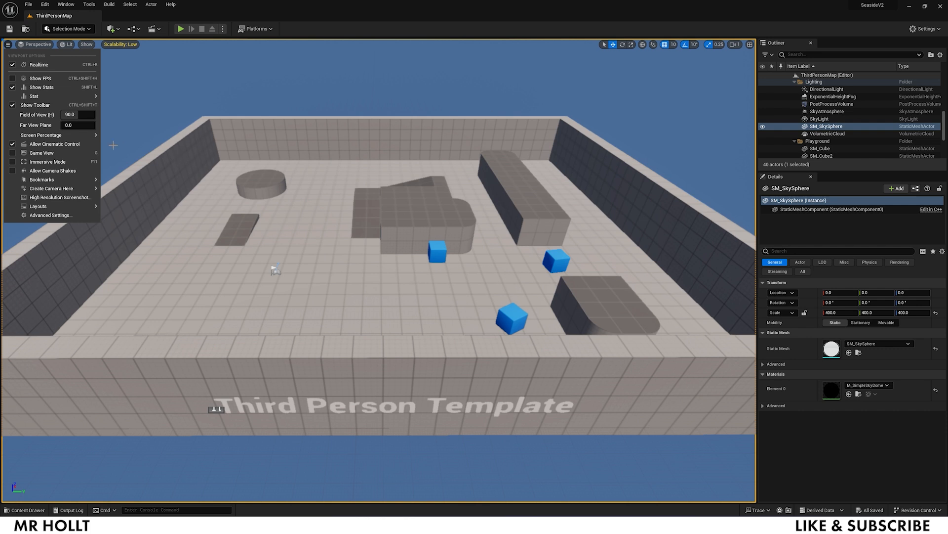
Look at the level through the Top, Bottom, Left and Right orthographic views and return to the Perspective view
{"action": "left_click", "coordinate": [30, 44]}
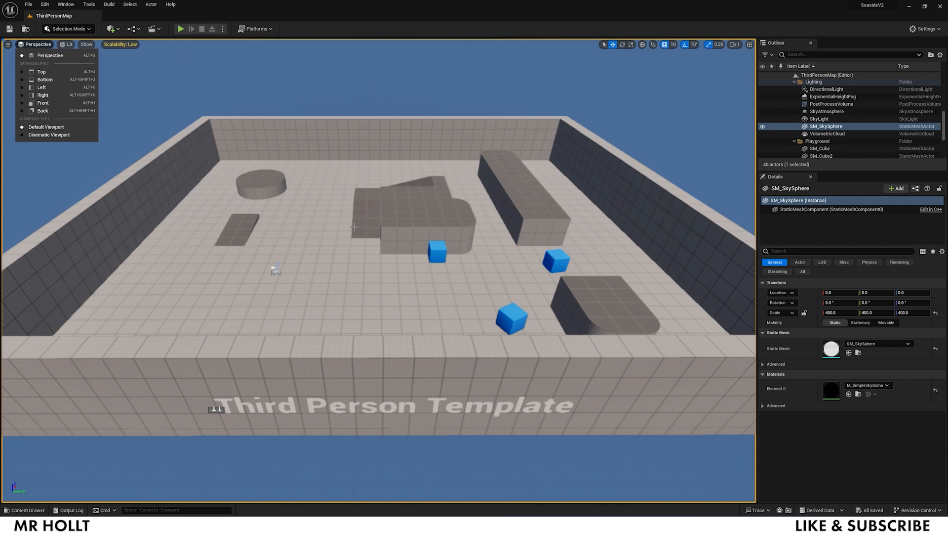
{"action": "left_click", "coordinate": [43, 72]}
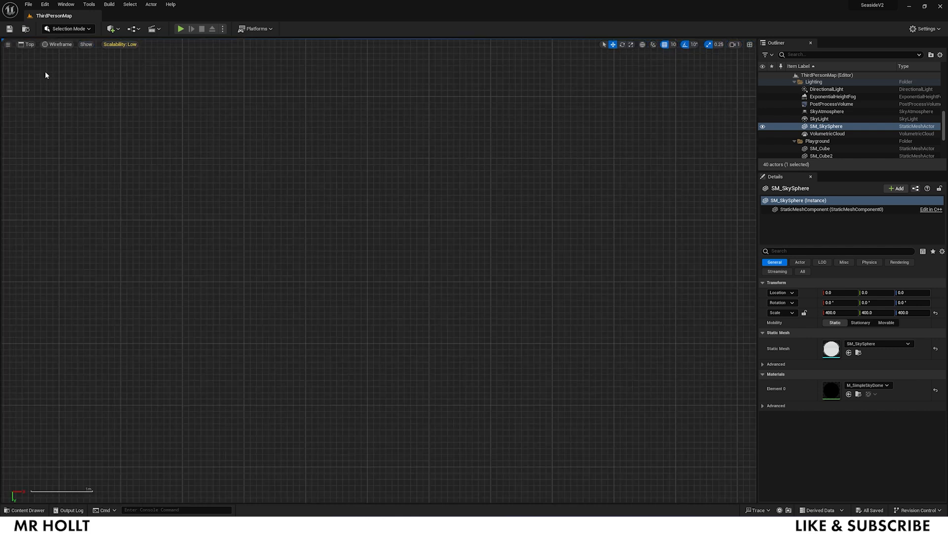
{"action": "left_click", "coordinate": [27, 44]}
{"action": "left_click", "coordinate": [43, 79]}
{"action": "left_click", "coordinate": [31, 44]}
{"action": "left_click", "coordinate": [42, 88]}
{"action": "left_click", "coordinate": [27, 44]}
{"action": "left_click", "coordinate": [42, 95]}
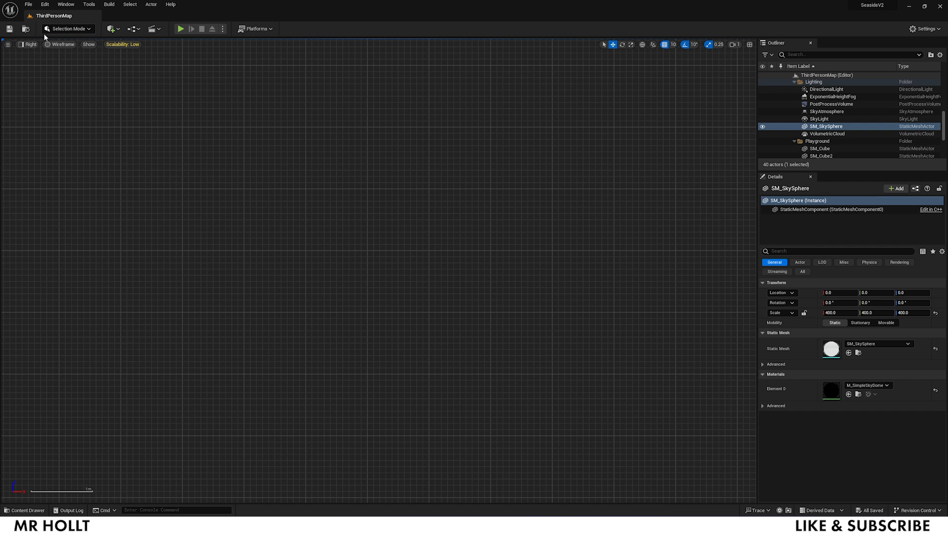
{"action": "left_click", "coordinate": [29, 44]}
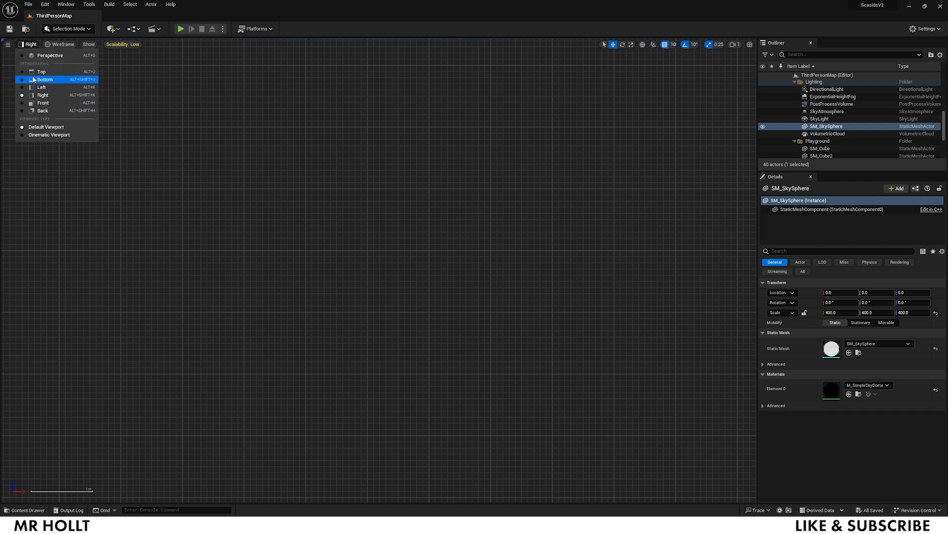
{"action": "left_click", "coordinate": [49, 55]}
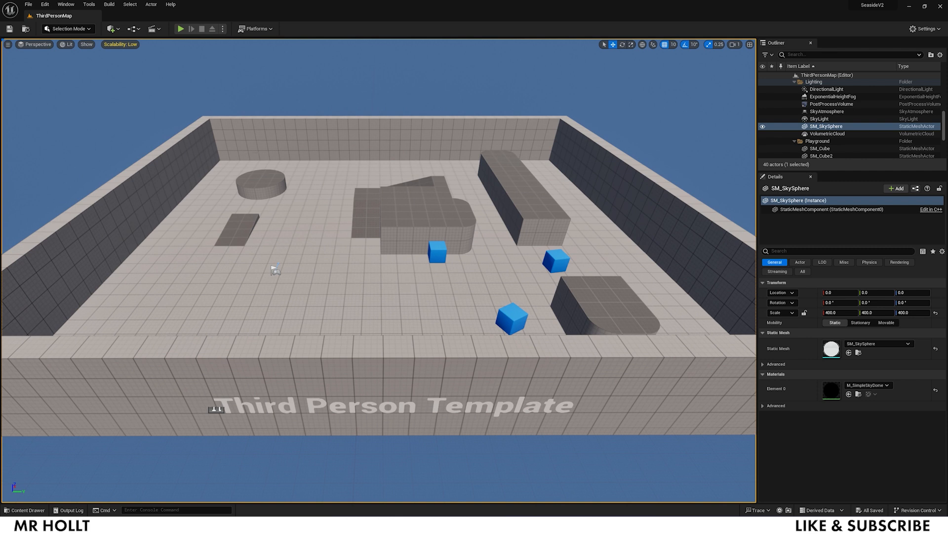
Compare the Unlit and Lit view modes of the perspective viewport, ending on Unlit
{"action": "left_click", "coordinate": [65, 45]}
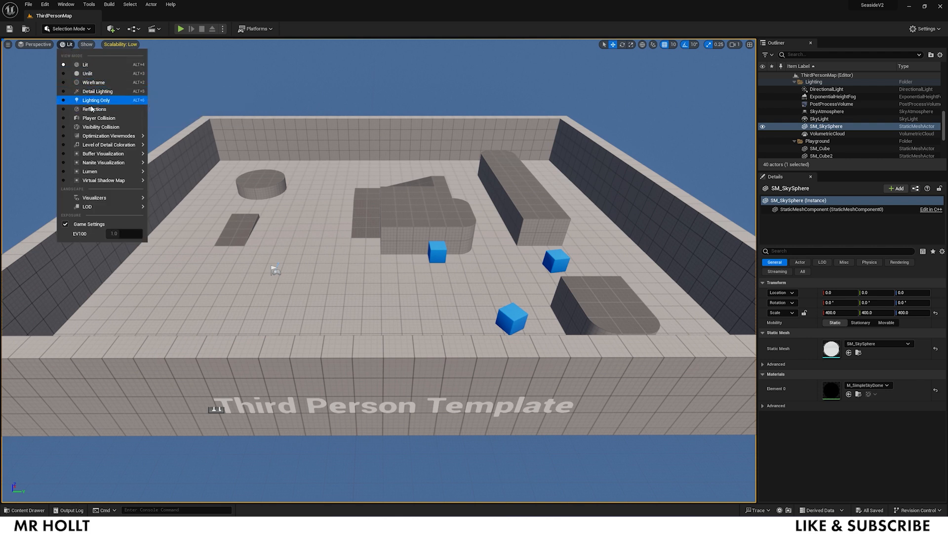
{"action": "left_click", "coordinate": [87, 73]}
{"action": "left_click", "coordinate": [70, 46]}
{"action": "left_click", "coordinate": [79, 65]}
{"action": "left_click", "coordinate": [69, 45]}
{"action": "left_click", "coordinate": [79, 71]}
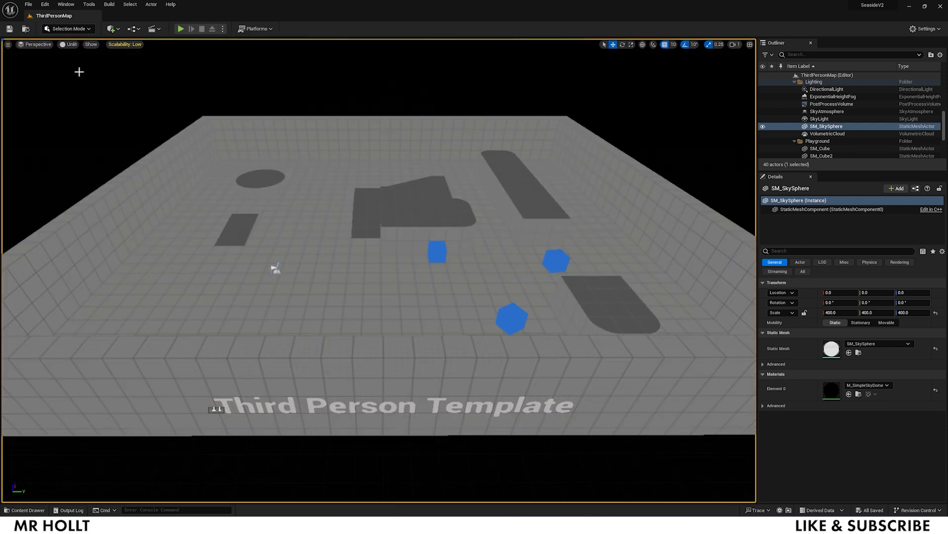
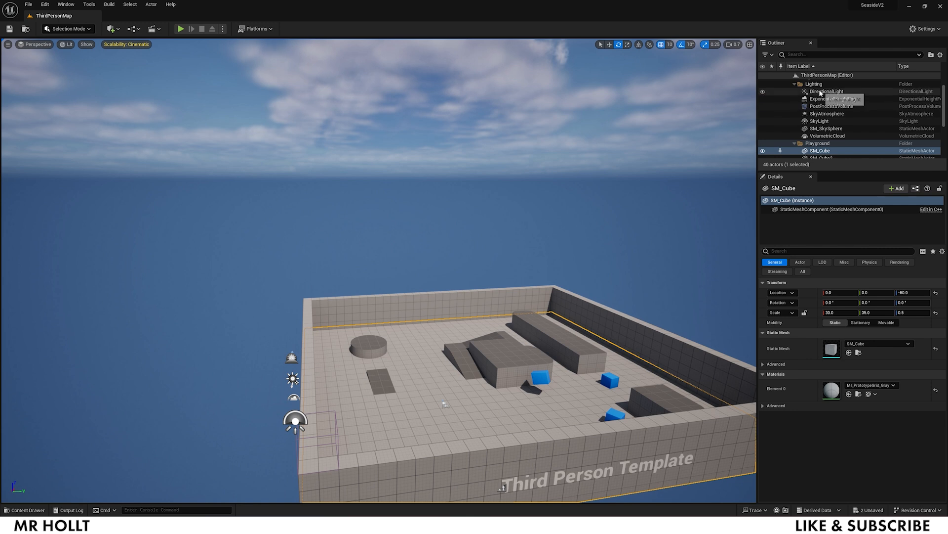
Rotate the DirectionalLight to about -83°, -34° and 136° to change how shadows fall across the level
{"action": "right_click_drag", "start_coordinate": [688, 231], "coordinate": [657, 243]}
{"action": "key", "text": "w"}
{"action": "key", "text": "s"}
{"action": "right_click_drag", "start_coordinate": [415, 408], "coordinate": [415, 378]}
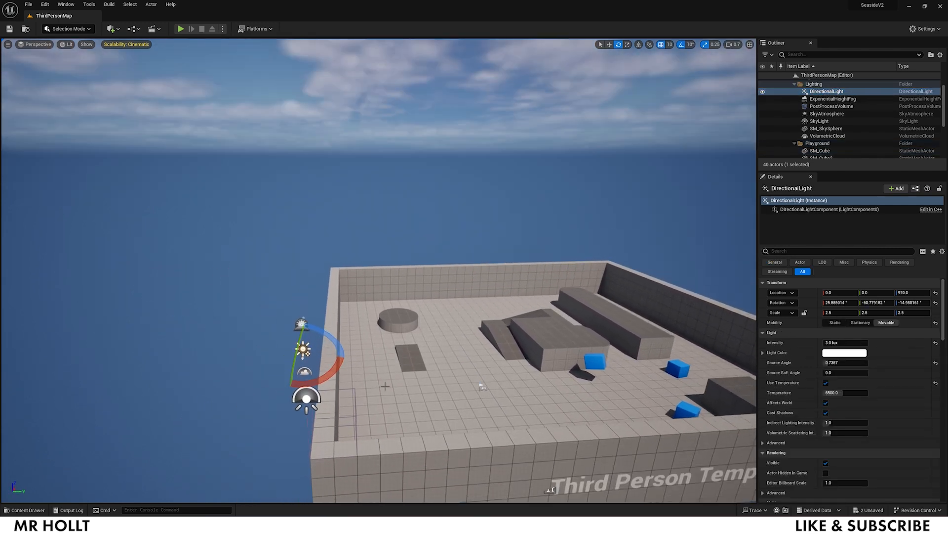
{"action": "left_click_drag", "start_coordinate": [340, 349], "coordinate": [364, 369]}
{"action": "left_click_drag", "start_coordinate": [280, 379], "coordinate": [330, 381]}
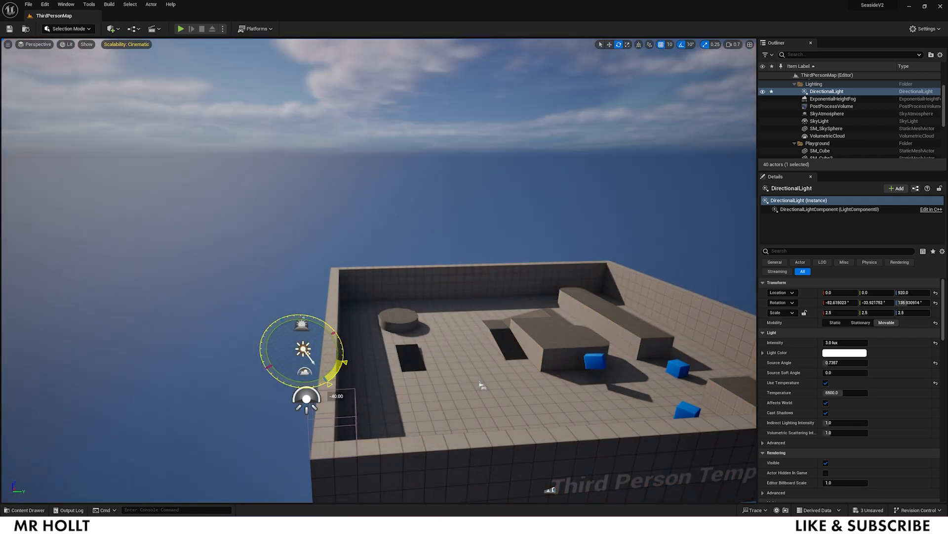
{"action": "right_click_drag", "start_coordinate": [379, 270], "coordinate": [403, 326]}
{"action": "key", "text": "w"}
{"action": "key", "text": "s"}
{"action": "key", "text": "e"}
{"action": "key", "text": "q"}
{"action": "left_click_drag", "start_coordinate": [263, 240], "coordinate": [298, 252]}
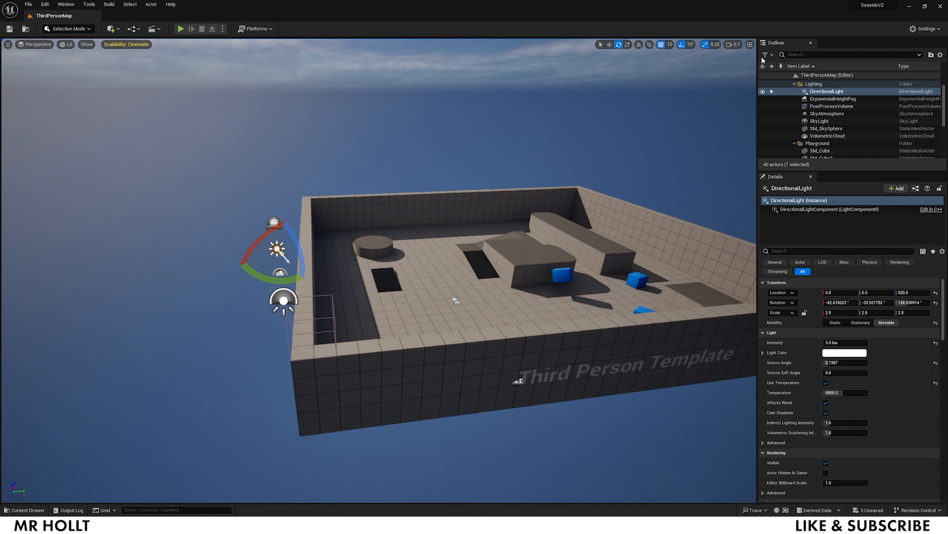
Inspect the properties of the other lighting actors, including the height fog, SkyAtmosphere, SkyLight and VolumetricCloud
{"action": "left_click", "coordinate": [815, 98]}
{"action": "left_click", "coordinate": [819, 113]}
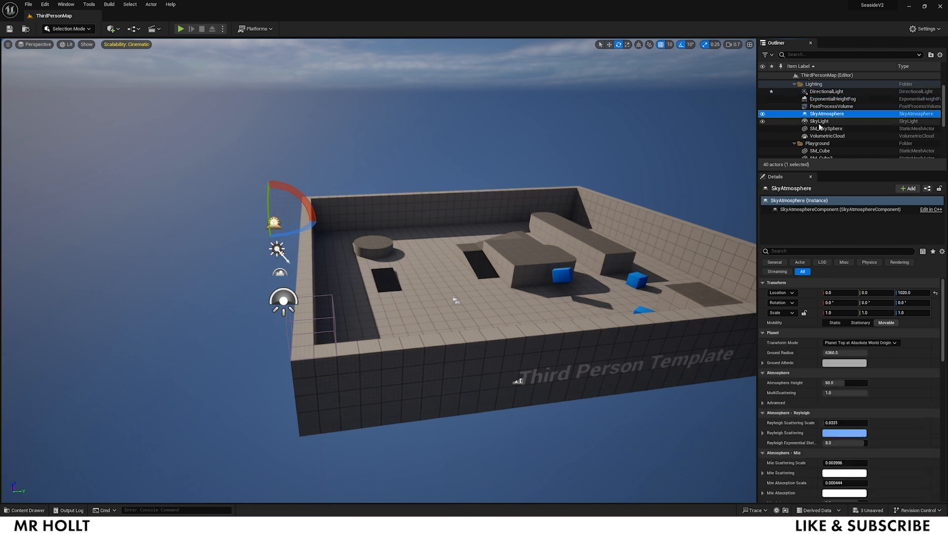
{"action": "left_click", "coordinate": [820, 122]}
{"action": "left_click", "coordinate": [820, 134]}
{"action": "mouse_move", "coordinate": [469, 245]}
{"action": "right_mouse_down"}
{"action": "mouse_move", "coordinate": [476, 316]}
{"action": "mouse_move", "coordinate": [477, 244]}
{"action": "right_mouse_up"}
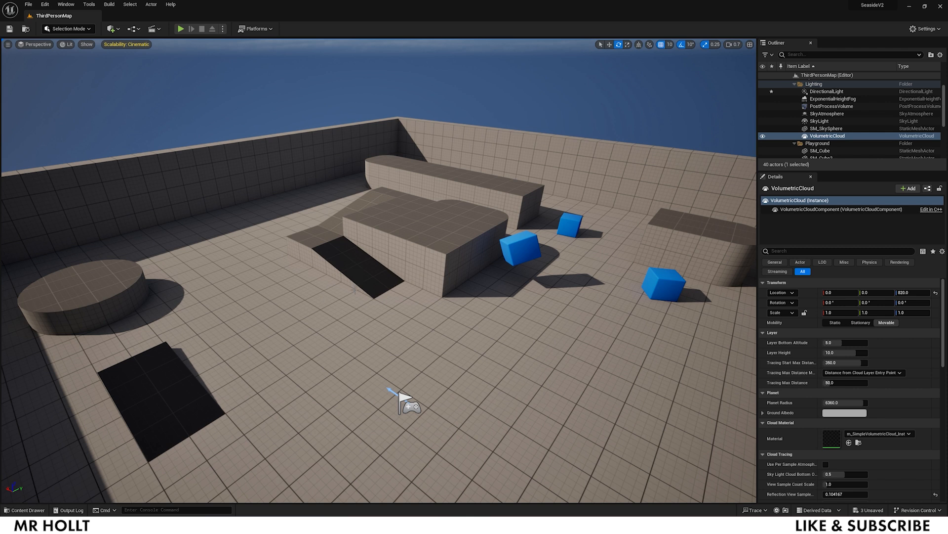
Create a new level from the Empty Level template, discarding the unsaved changes to the current map
{"action": "left_click", "coordinate": [28, 4]}
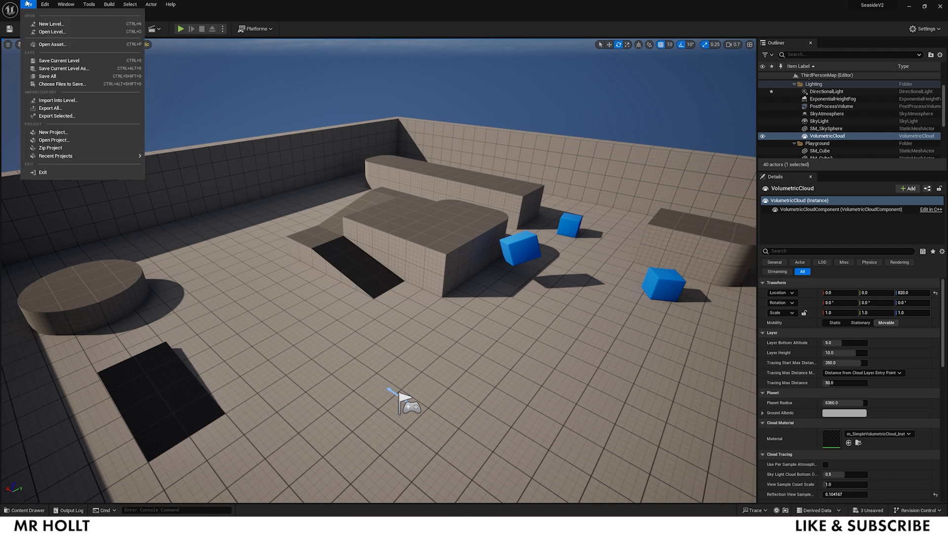
{"action": "left_click", "coordinate": [49, 24]}
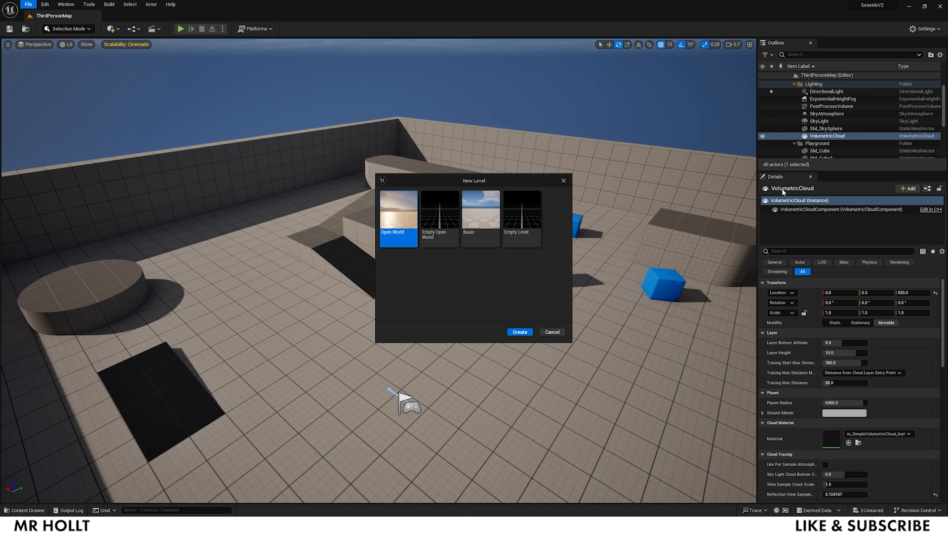
{"action": "left_click", "coordinate": [504, 216]}
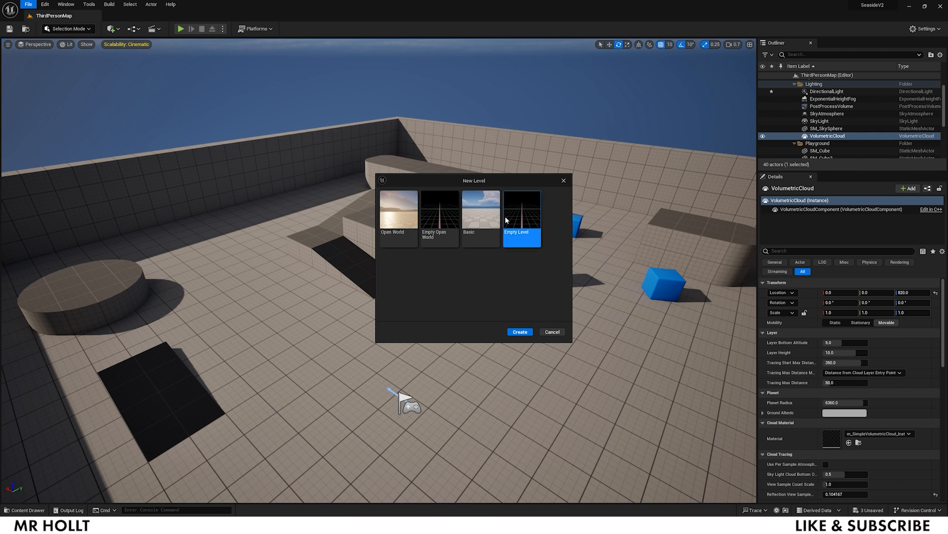
{"action": "left_click", "coordinate": [519, 333]}
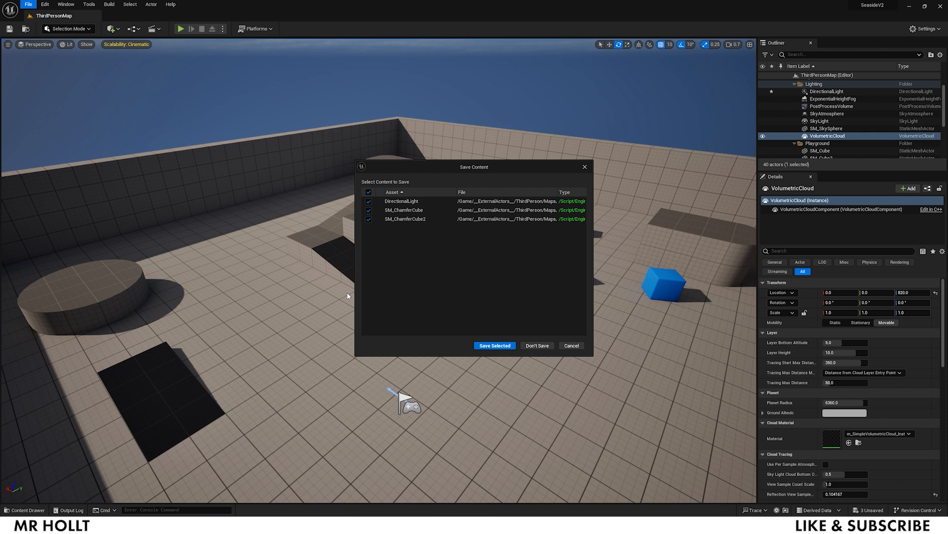
{"action": "left_click", "coordinate": [547, 345]}
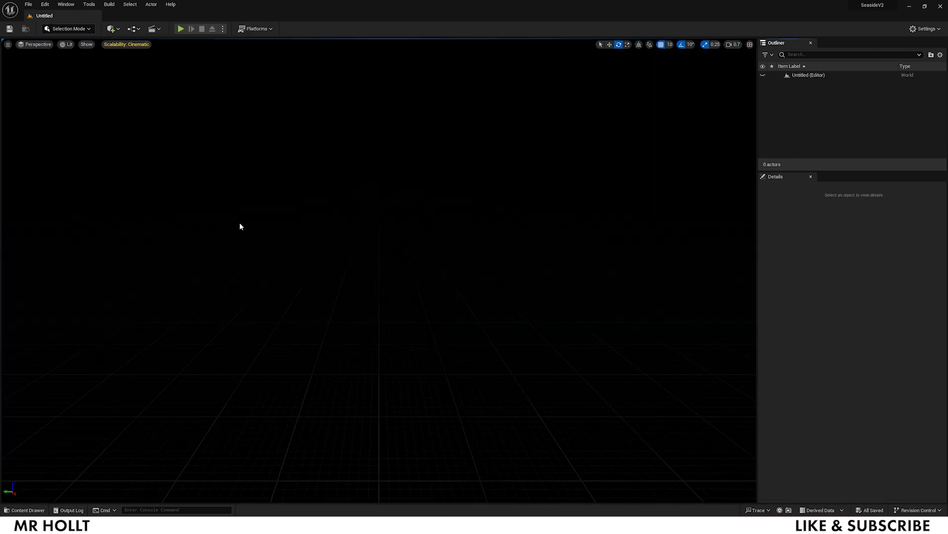
Save the new level as L_TheCoast in the Content folder and check it in the Content Drawer
{"action": "key", "text": "ctrl+space"}
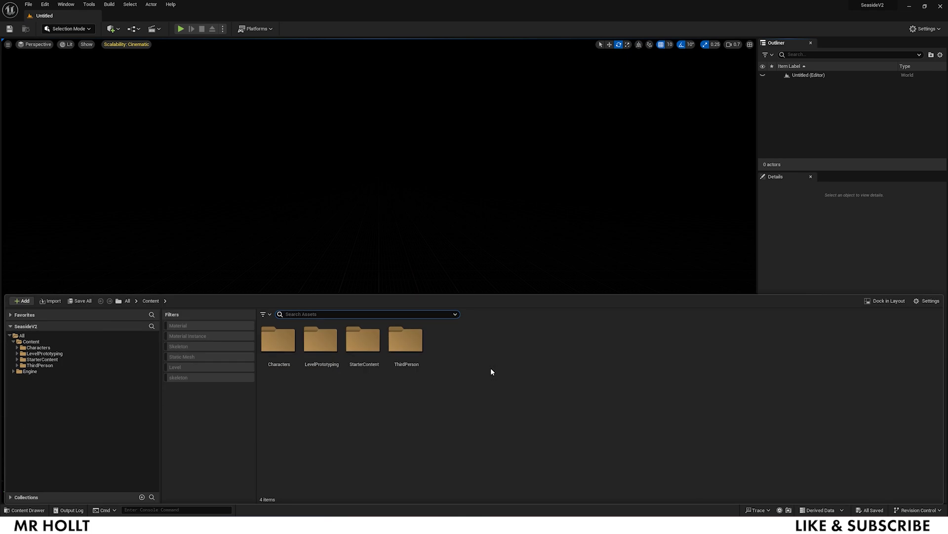
{"action": "left_click", "coordinate": [28, 4]}
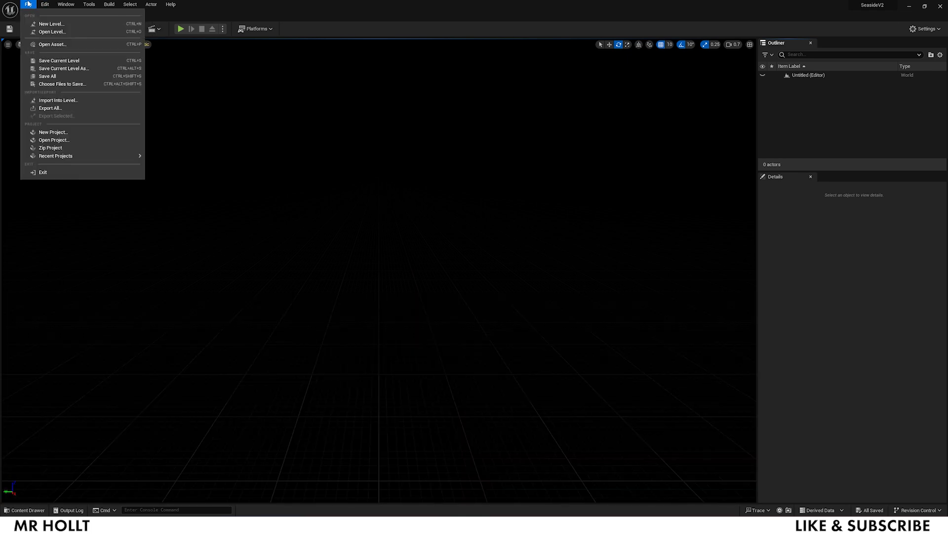
{"action": "left_click", "coordinate": [55, 68]}
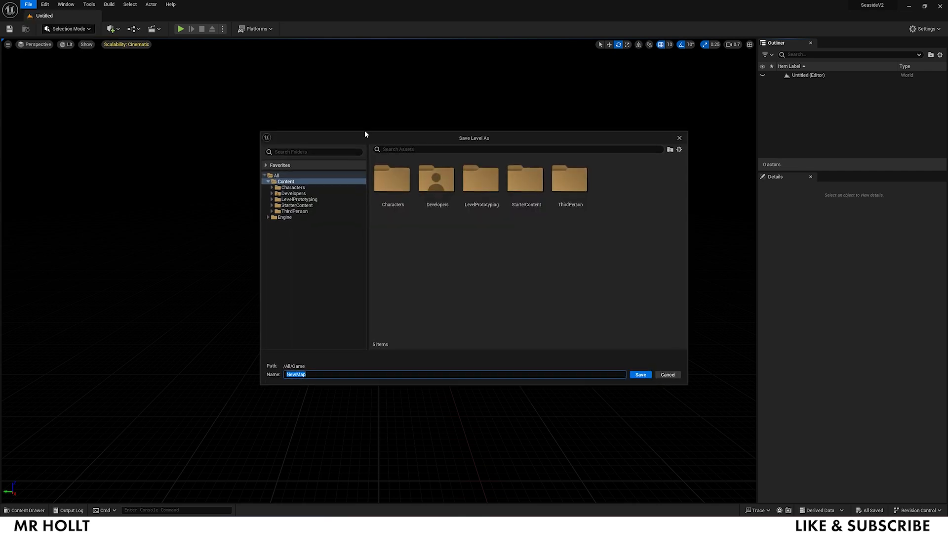
{"action": "type", "text": "L_TheCoast"}
{"action": "left_click", "coordinate": [293, 182]}
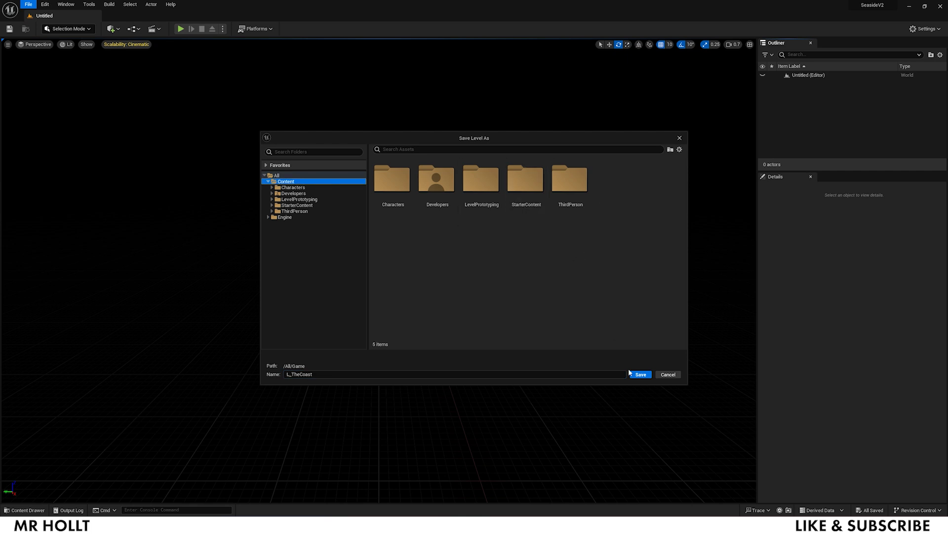
{"action": "left_click", "coordinate": [641, 374]}
{"action": "key", "text": "ctrl+space"}
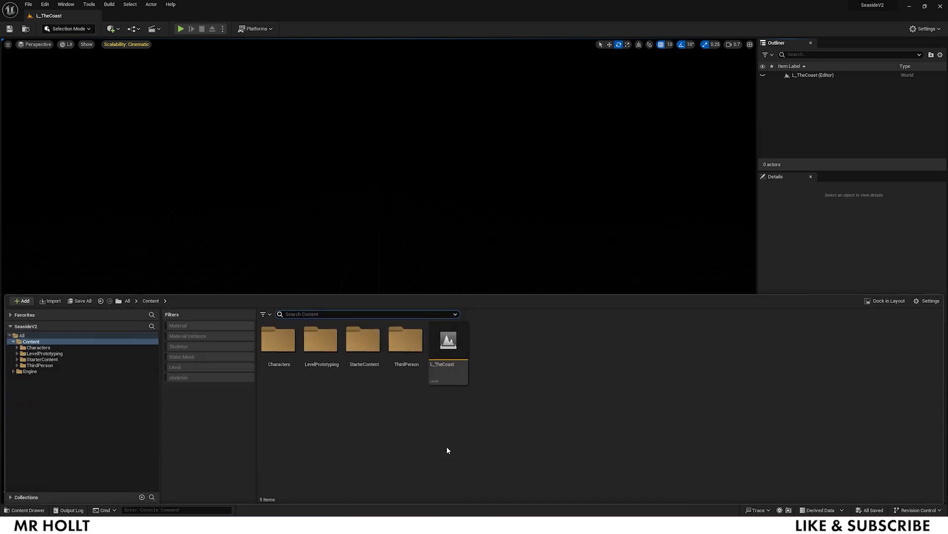
{"action": "left_click", "coordinate": [360, 201]}
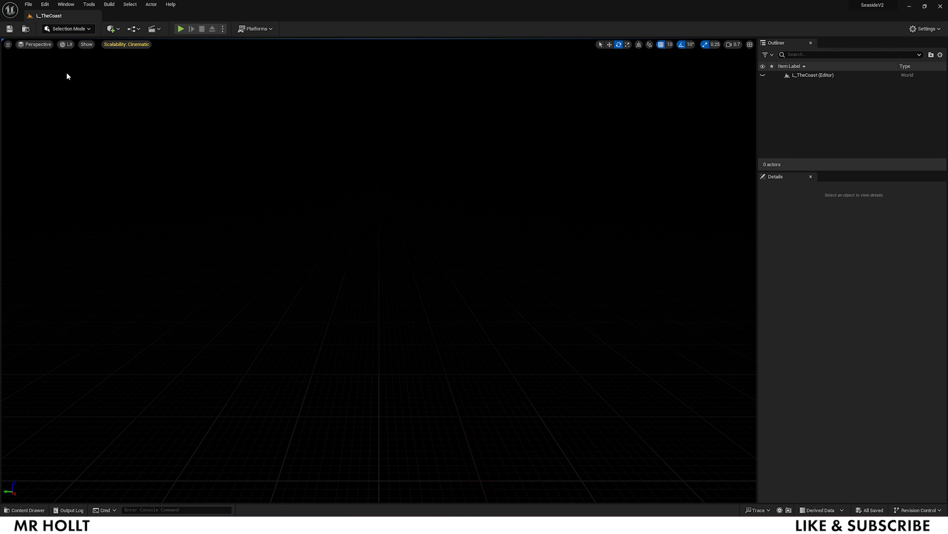
Use the Env. Light Mixer to create a sky light, atmospheric light, sky atmosphere, volumetric cloud and height fog
{"action": "left_click", "coordinate": [64, 5]}
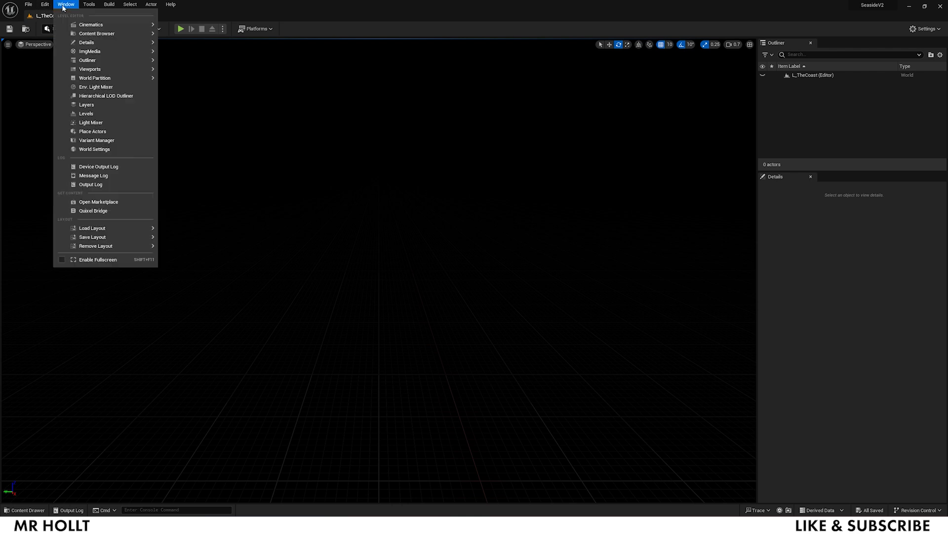
{"action": "left_click", "coordinate": [98, 87]}
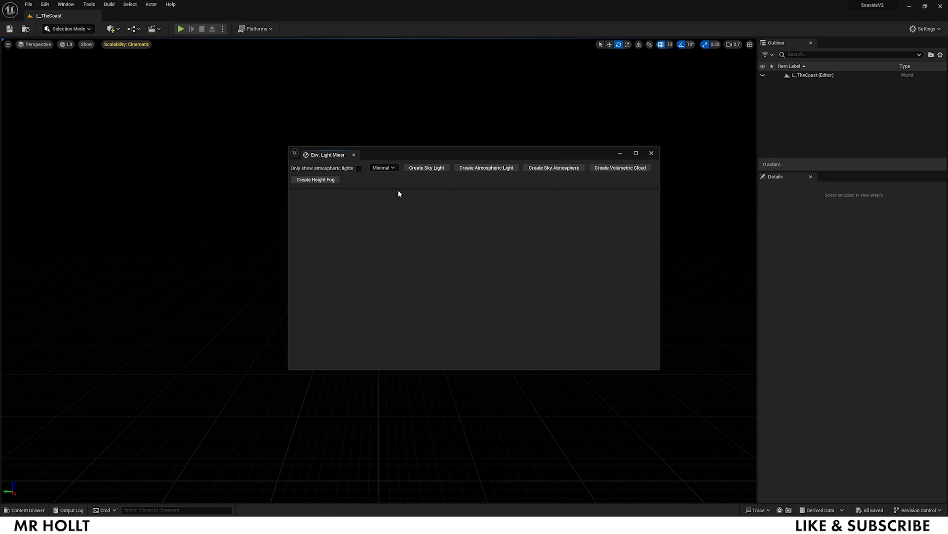
{"action": "left_click", "coordinate": [421, 168]}
{"action": "left_click", "coordinate": [422, 168]}
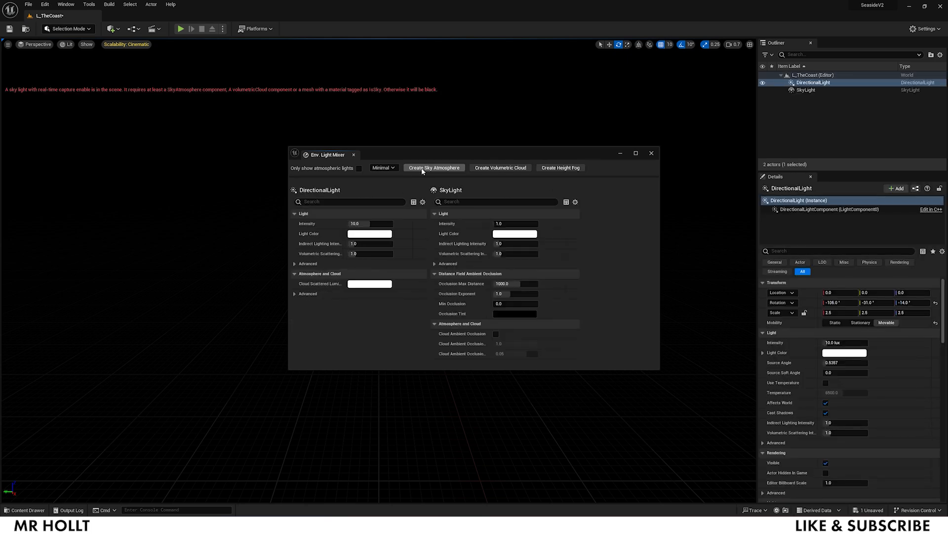
{"action": "left_click", "coordinate": [422, 168]}
{"action": "left_click", "coordinate": [422, 168]}
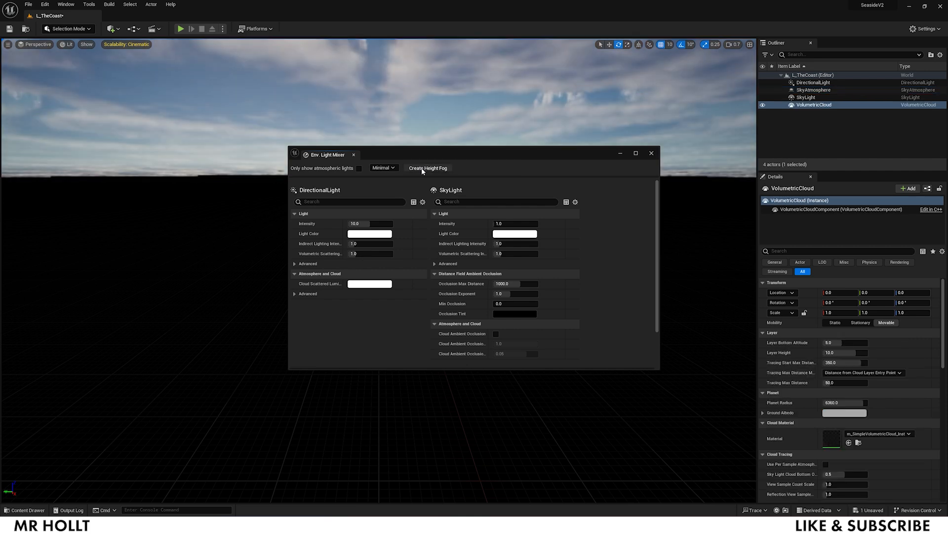
{"action": "left_click", "coordinate": [422, 168]}
{"action": "left_click", "coordinate": [652, 153]}
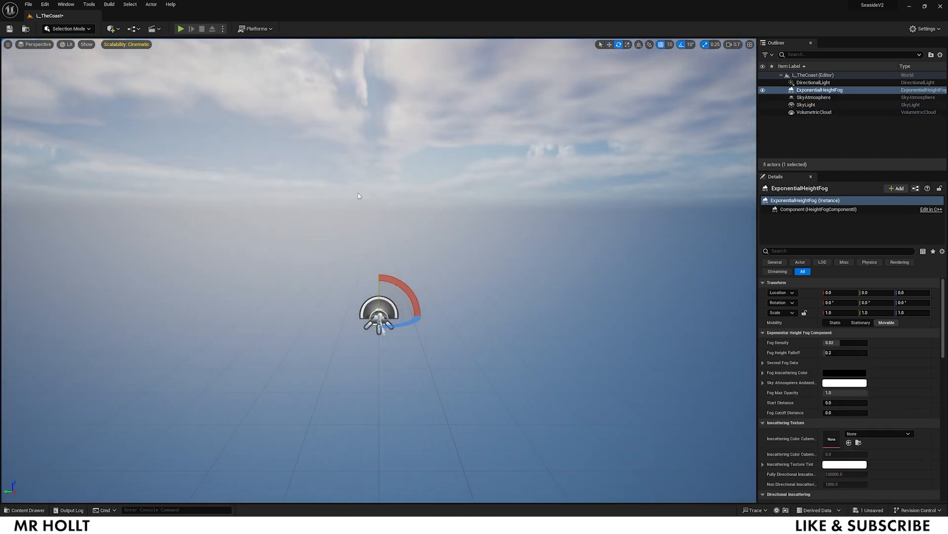
Create a new landscape in Landscape mode with 63x63-quad sections, 1x1 section per component and 8 x 8 components
{"action": "right_click_drag", "start_coordinate": [400, 245], "coordinate": [410, 346]}
{"action": "key", "text": "w"}
{"action": "key", "text": "e"}
{"action": "key", "text": "s"}
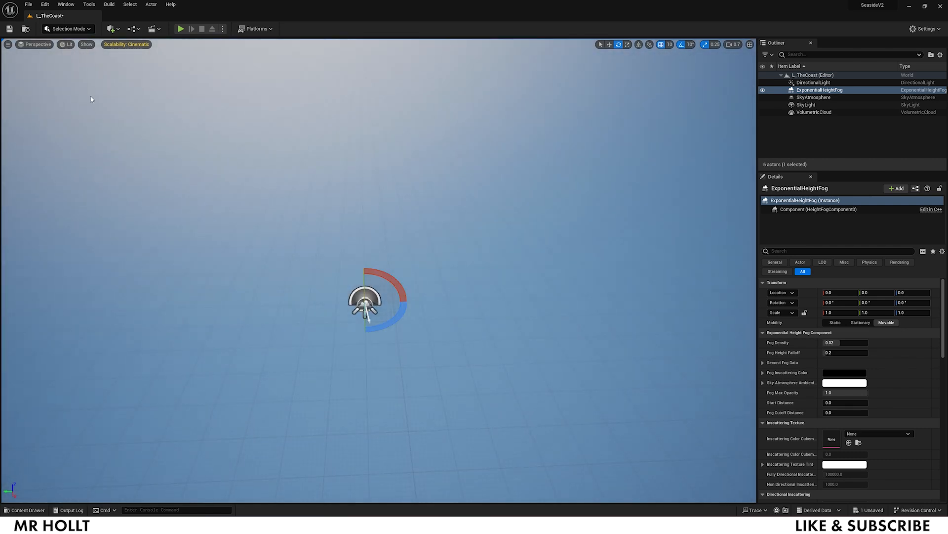
{"action": "left_click", "coordinate": [68, 30]}
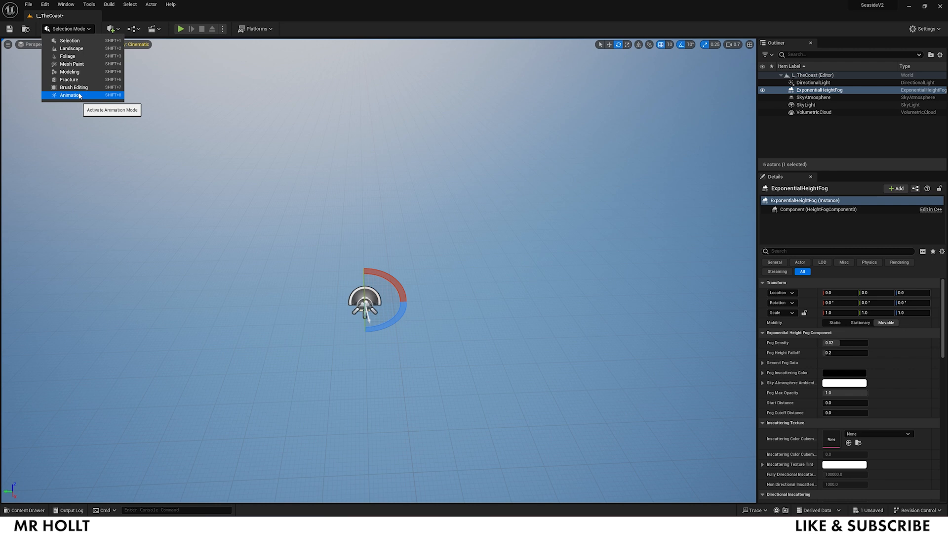
{"action": "left_click", "coordinate": [77, 50]}
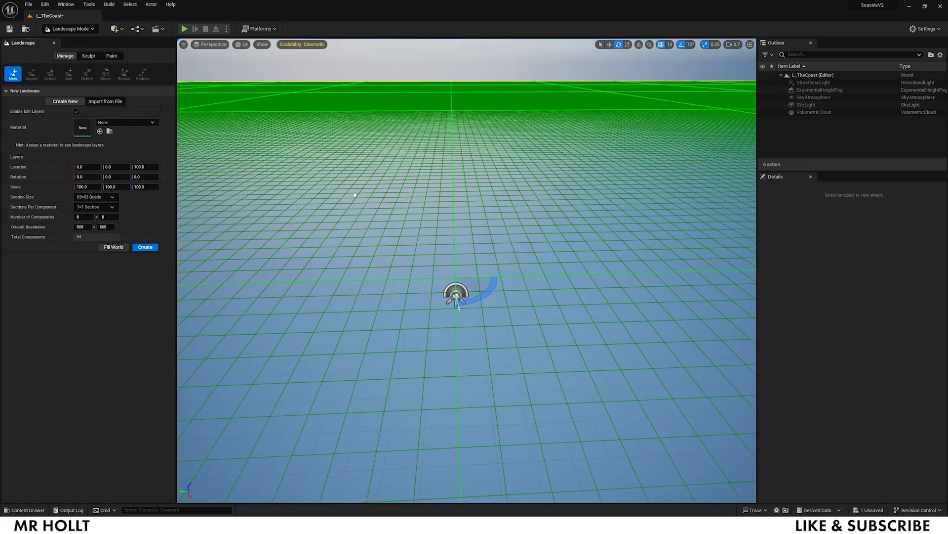
{"action": "right_click_drag", "start_coordinate": [467, 198], "coordinate": [642, 182]}
{"action": "right_click_drag", "start_coordinate": [390, 246], "coordinate": [626, 243]}
{"action": "right_click_drag", "start_coordinate": [371, 281], "coordinate": [222, 95]}
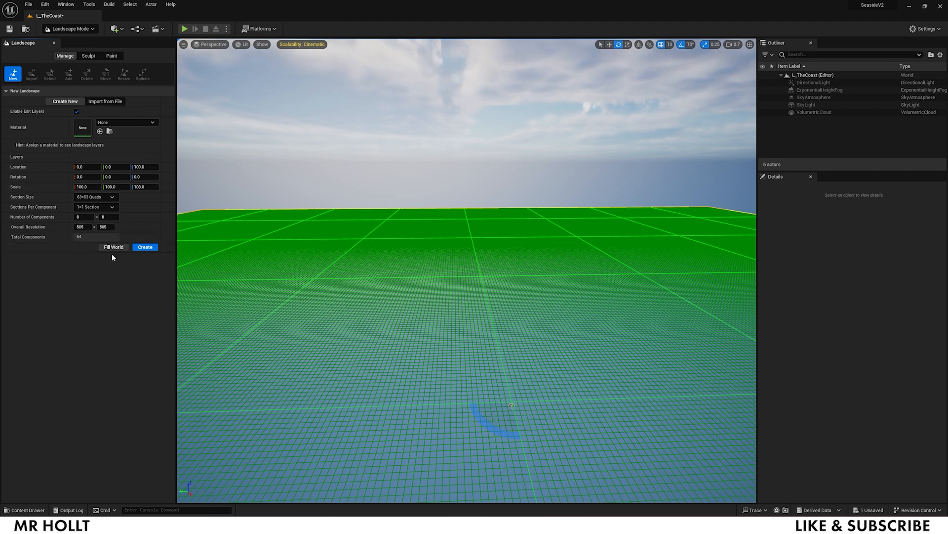
{"action": "left_click", "coordinate": [151, 248]}
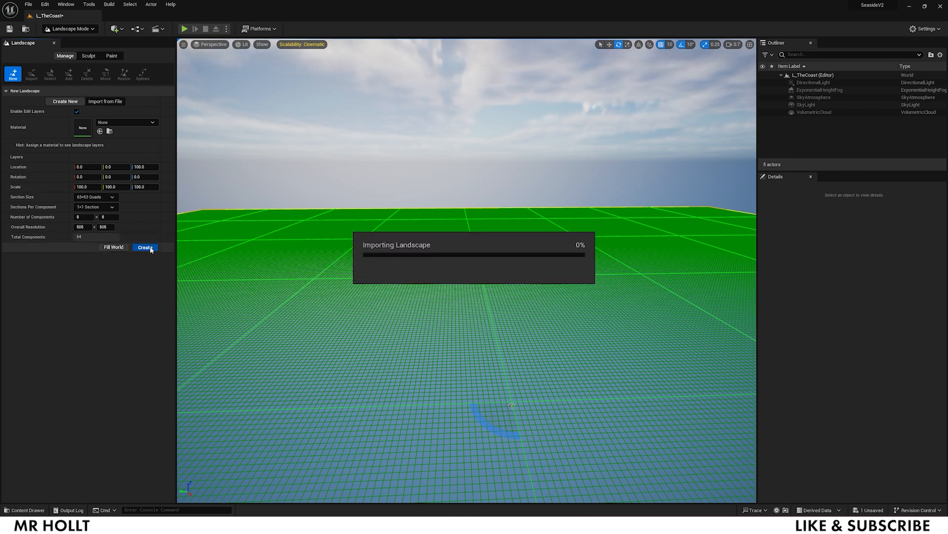
{"action": "right_click_drag", "start_coordinate": [471, 256], "coordinate": [487, 280]}
Return from Landscape mode to Selection mode and look over the new terrain
{"action": "left_click", "coordinate": [69, 29]}
{"action": "left_click", "coordinate": [67, 39]}
{"action": "right_click_drag", "start_coordinate": [379, 270], "coordinate": [437, 247]}
{"action": "right_click_drag", "start_coordinate": [316, 266], "coordinate": [222, 229]}
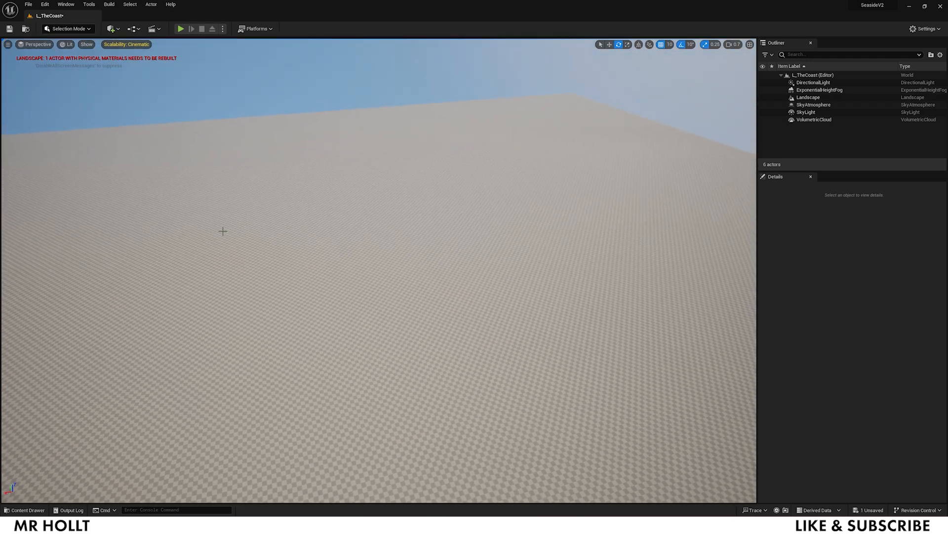
Open the project's Plugins browser
{"action": "left_click", "coordinate": [60, 5]}
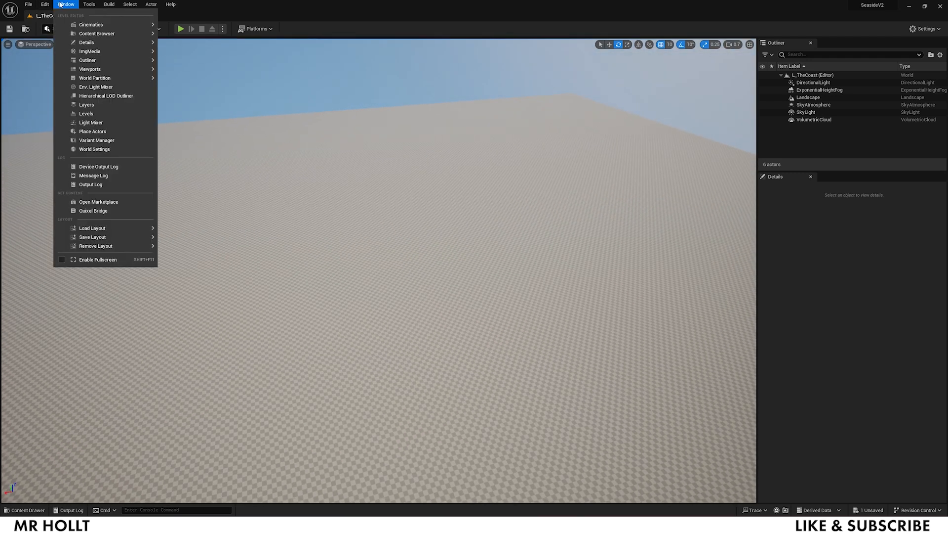
{"action": "mouse_move", "coordinate": [44, 4]}
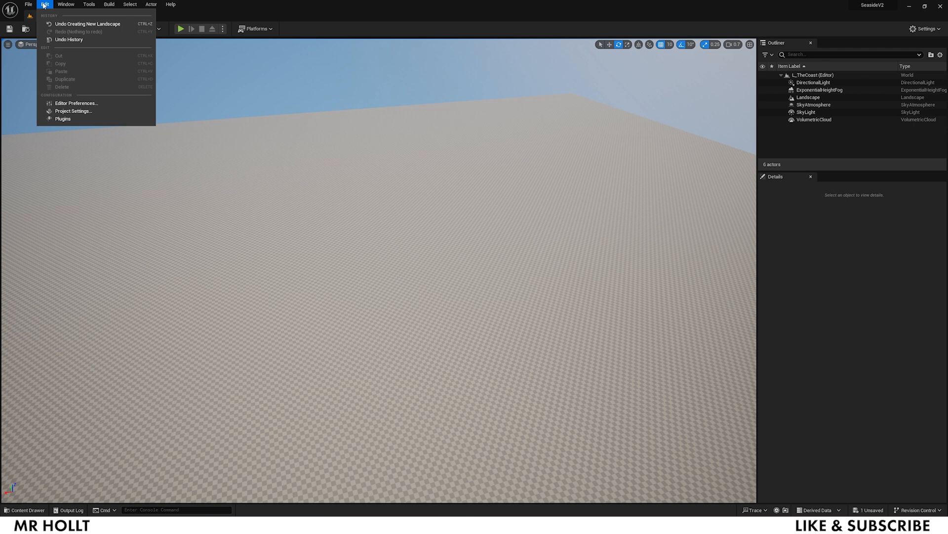
{"action": "left_click", "coordinate": [62, 119]}
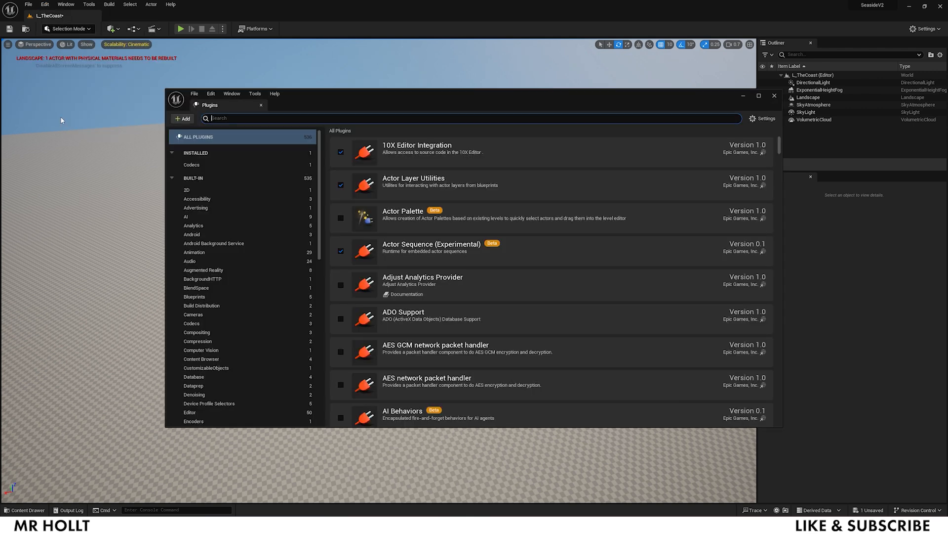
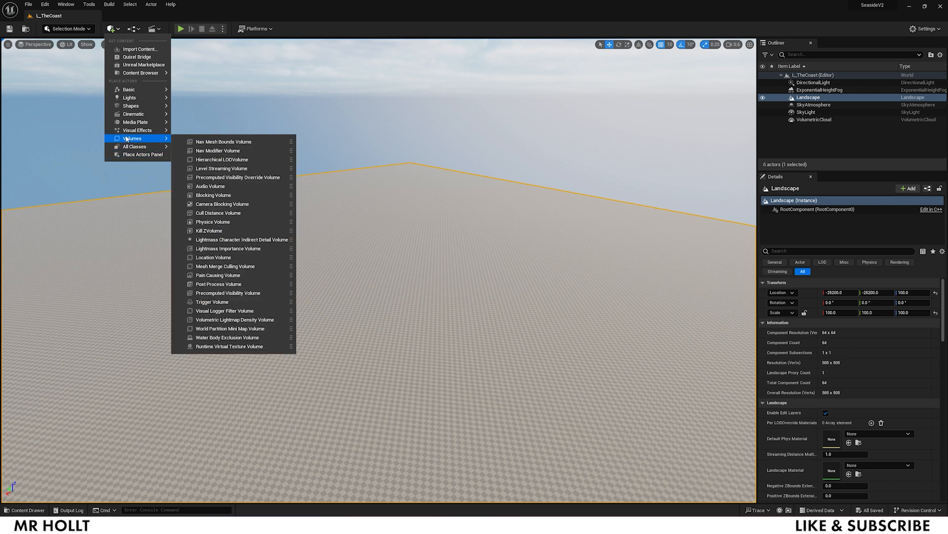
Open the Place Actors panel with the Basic actor classes listed
{"action": "mouse_move", "coordinate": [127, 90]}
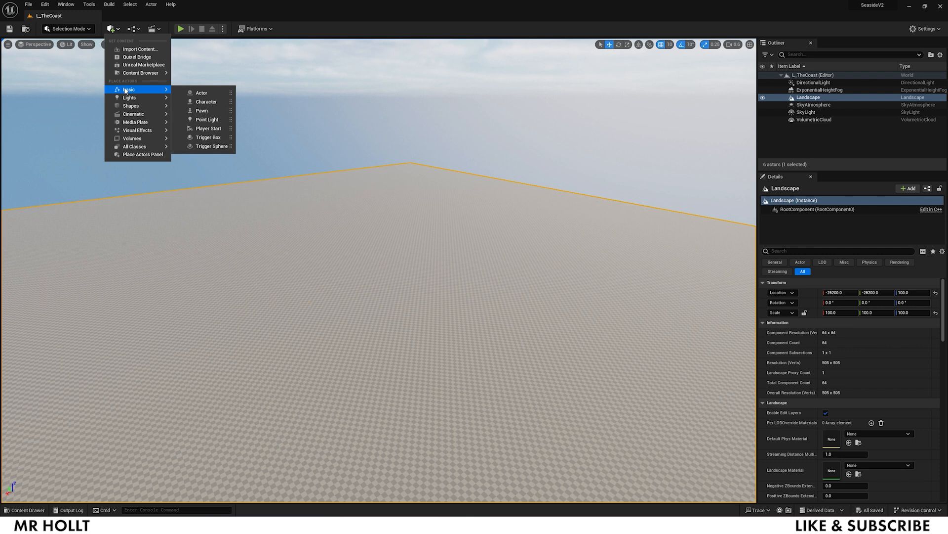
{"action": "left_click", "coordinate": [111, 29]}
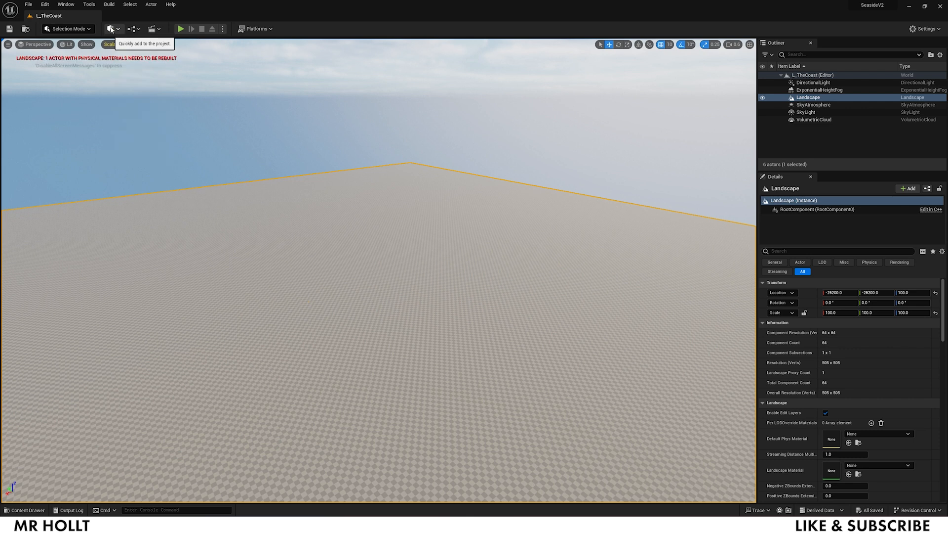
{"action": "left_click", "coordinate": [111, 29]}
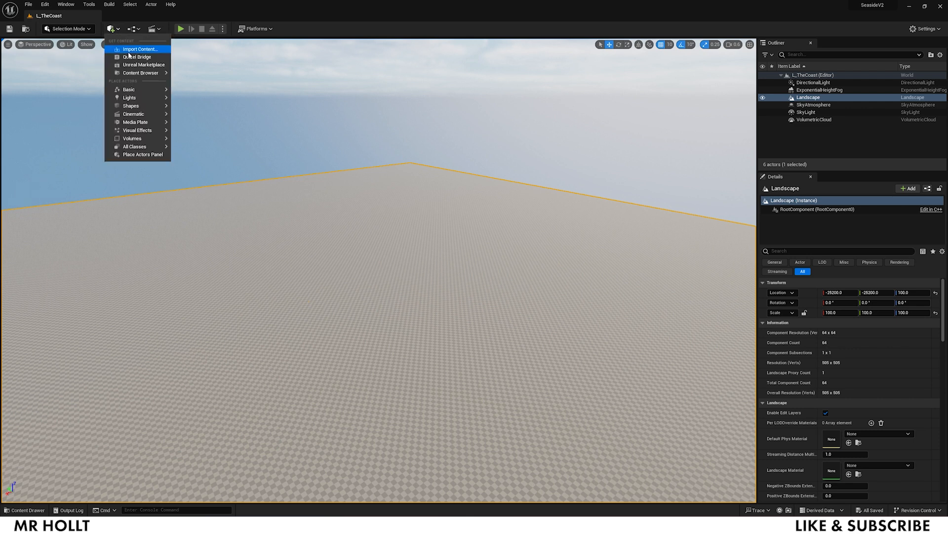
{"action": "left_click", "coordinate": [143, 155]}
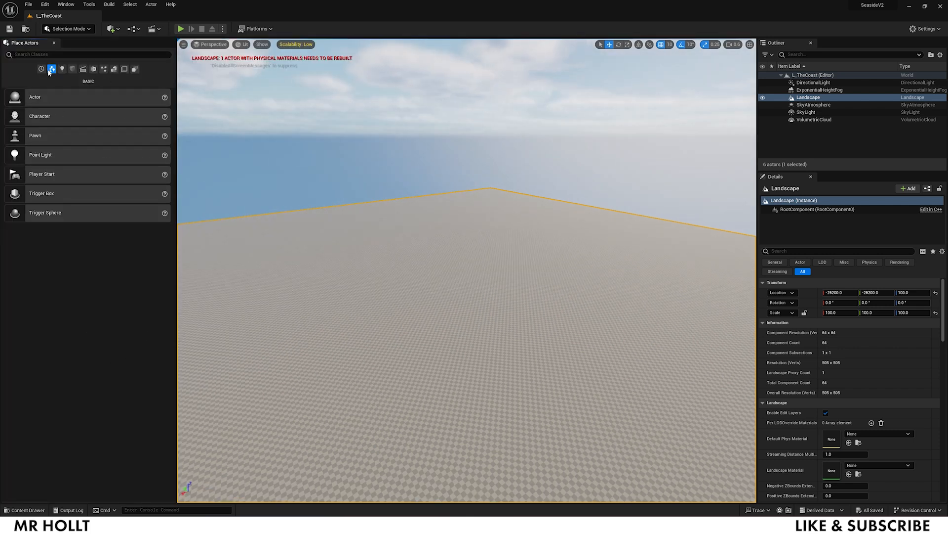
Find the Water Body Ocean actor by searching for water, place it on the landscape, and close the Place Actors panel
{"action": "left_click", "coordinate": [32, 54]}
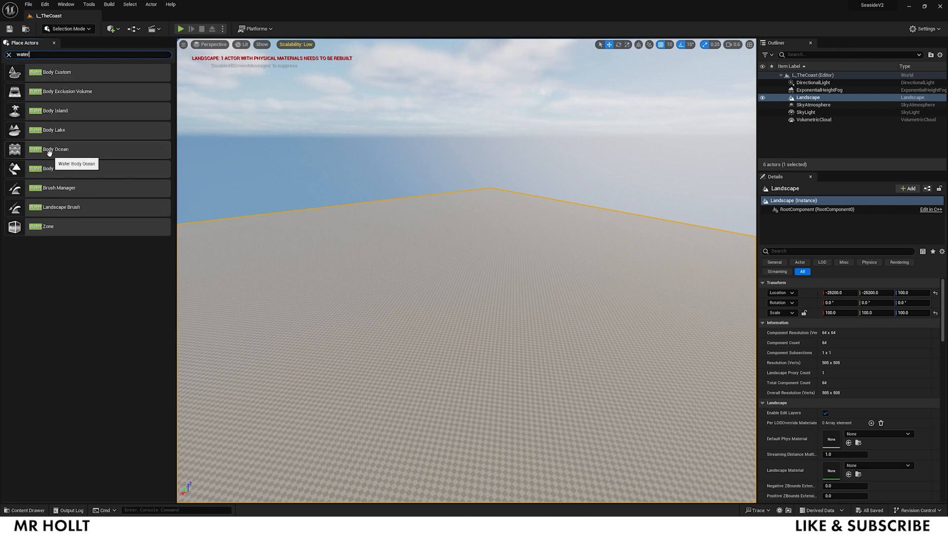
{"action": "left_click", "coordinate": [49, 149]}
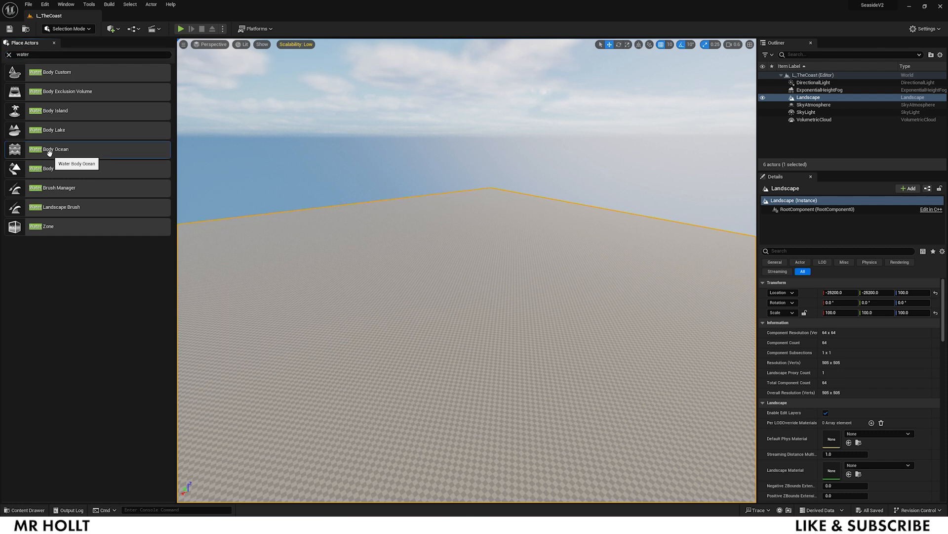
{"action": "left_click_drag", "start_coordinate": [49, 152], "coordinate": [459, 325]}
{"action": "left_click_drag", "start_coordinate": [469, 292], "coordinate": [464, 279]}
{"action": "right_click_drag", "start_coordinate": [473, 292], "coordinate": [666, 321]}
{"action": "right_click_drag", "start_coordinate": [466, 270], "coordinate": [252, 132]}
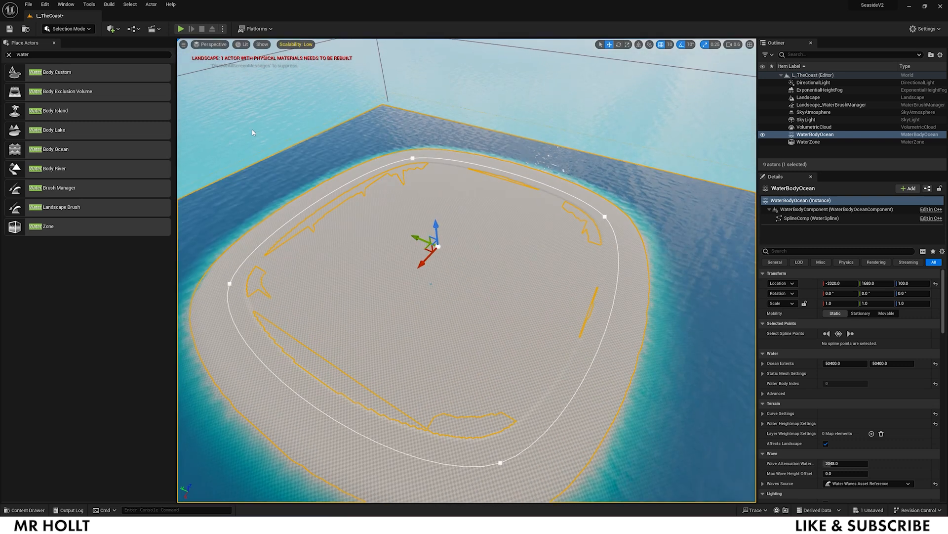
{"action": "left_click", "coordinate": [54, 43]}
Examine the ocean's spline points one by one and how they outline the island on the landscape
{"action": "right_click_drag", "start_coordinate": [341, 213], "coordinate": [519, 134]}
{"action": "key", "text": "w"}
{"action": "key", "text": "w"}
{"action": "key", "text": "w"}
{"action": "key", "text": "e"}
{"action": "left_click", "coordinate": [329, 188]}
{"action": "left_click", "coordinate": [542, 353]}
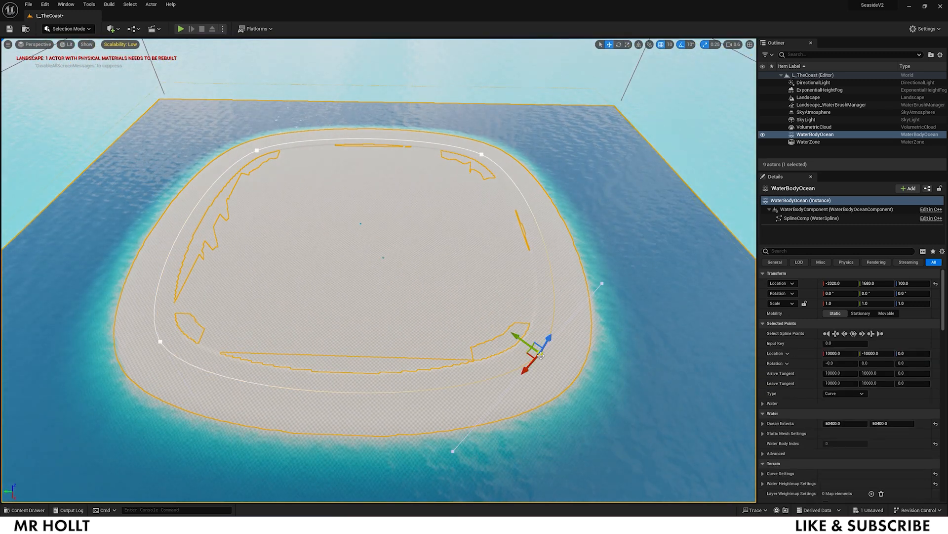
{"action": "left_click", "coordinate": [484, 154]}
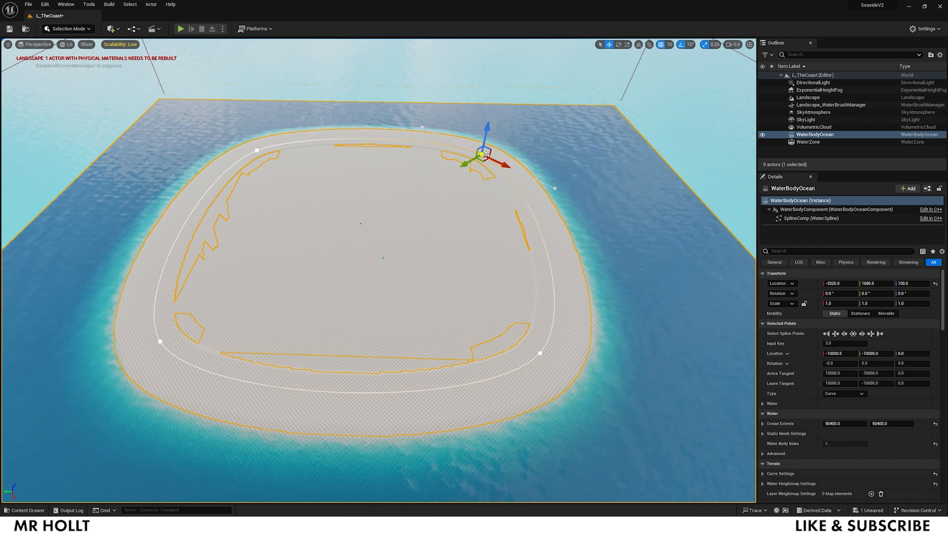
{"action": "left_click", "coordinate": [258, 149]}
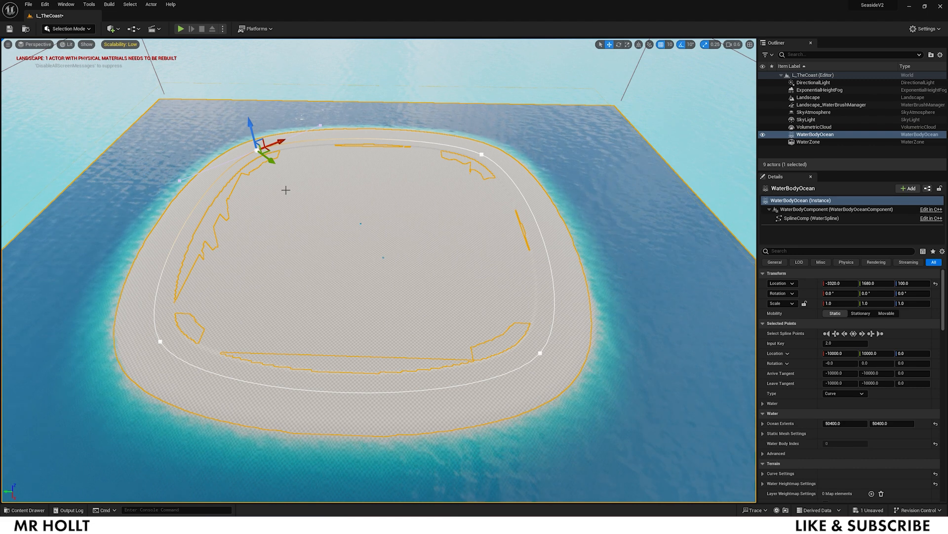
{"action": "right_click_drag", "start_coordinate": [312, 214], "coordinate": [220, 259]}
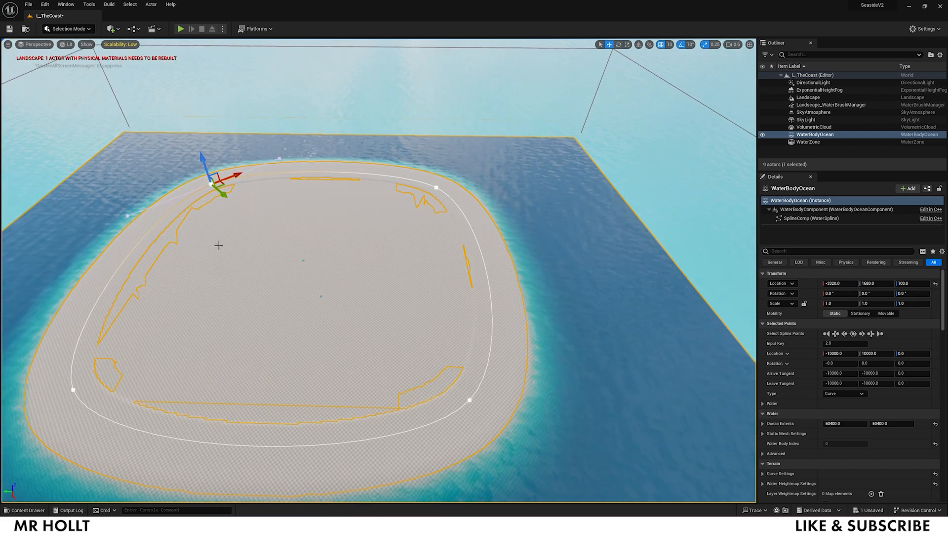
{"action": "right_click_drag", "start_coordinate": [567, 151], "coordinate": [535, 200]}
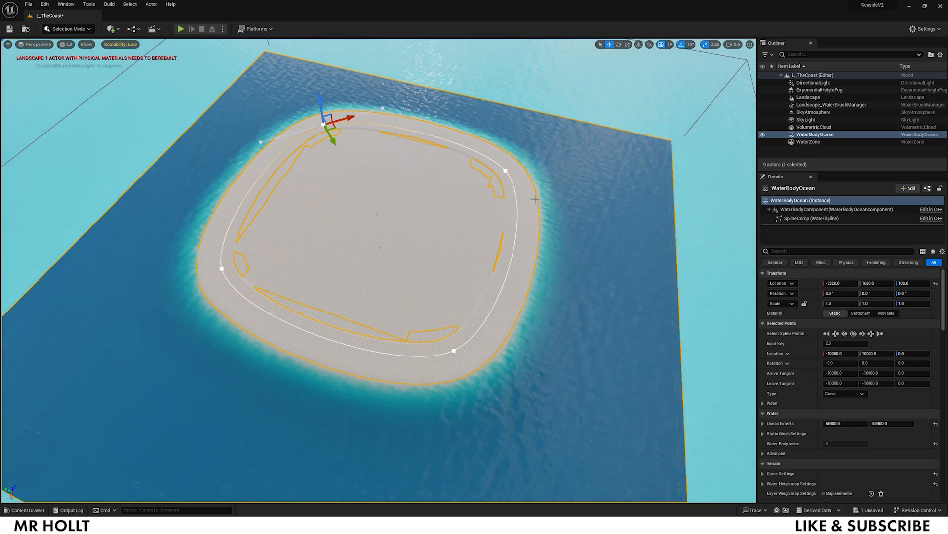
Move the ocean spline point at X -10000, Y -10000 out to the landscape's corner, at about X -21384, Y -26461
{"action": "left_click", "coordinate": [505, 170]}
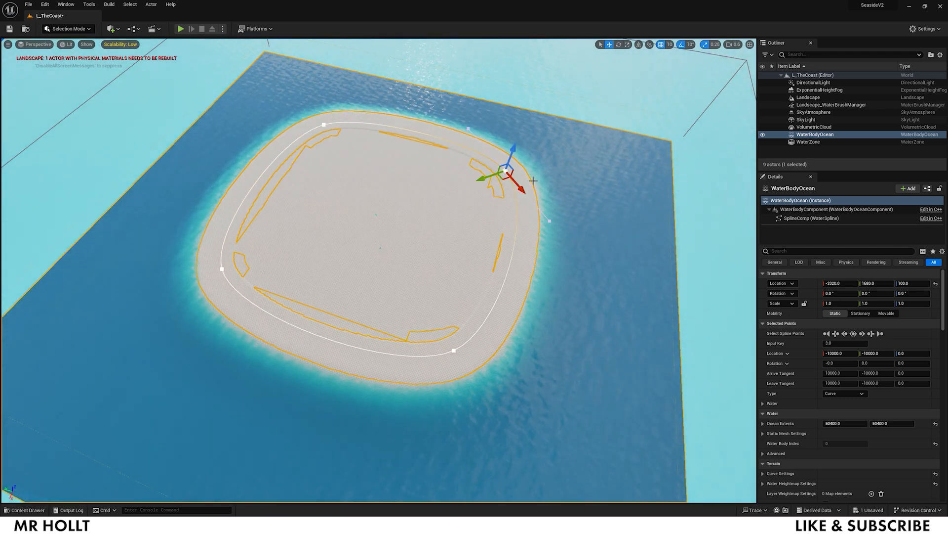
{"action": "key", "text": "e"}
{"action": "key", "text": "r"}
{"action": "key", "text": "w"}
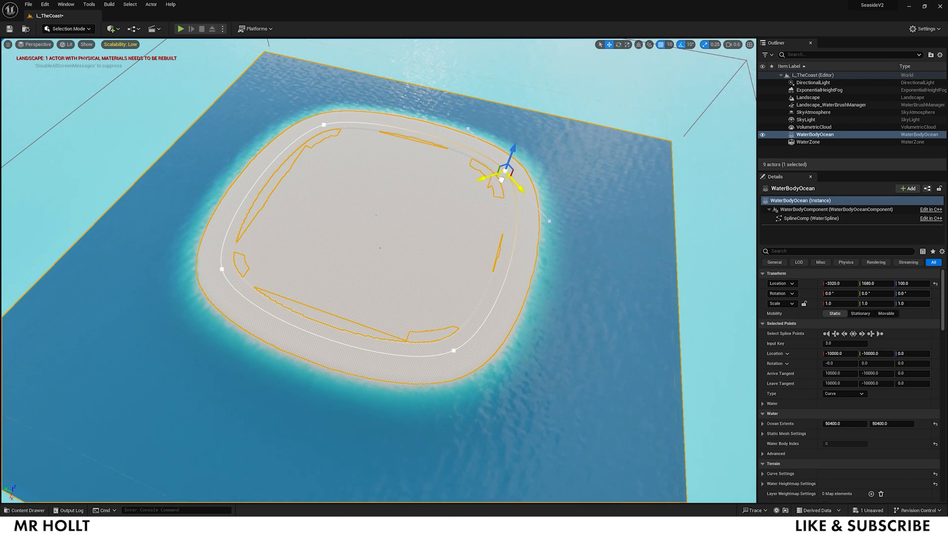
{"action": "left_click_drag", "start_coordinate": [501, 178], "coordinate": [679, 146]}
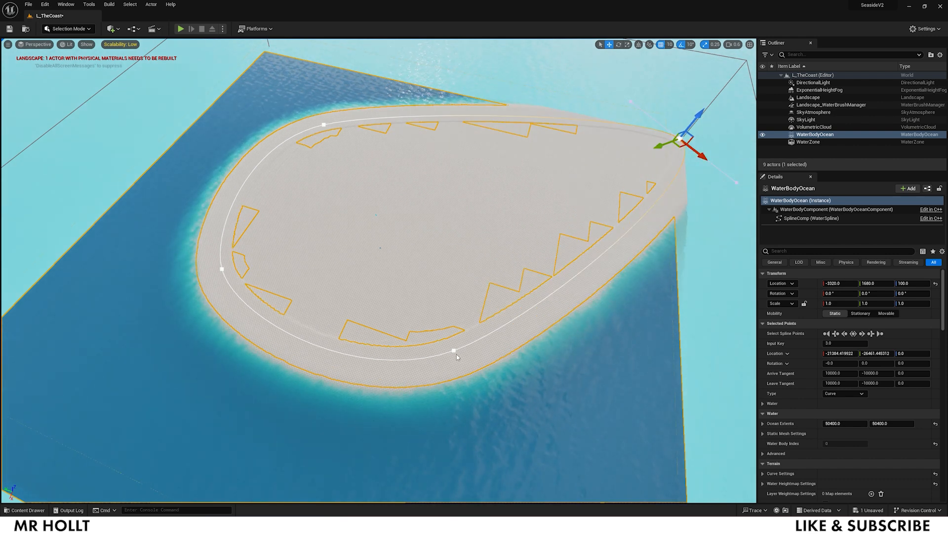
Move the WaterBodyOcean spline point at X 10000, Y -10000 past the landscape's edge, to about X -303, Y -28378
{"action": "left_click", "coordinate": [453, 352]}
{"action": "left_click", "coordinate": [449, 335]}
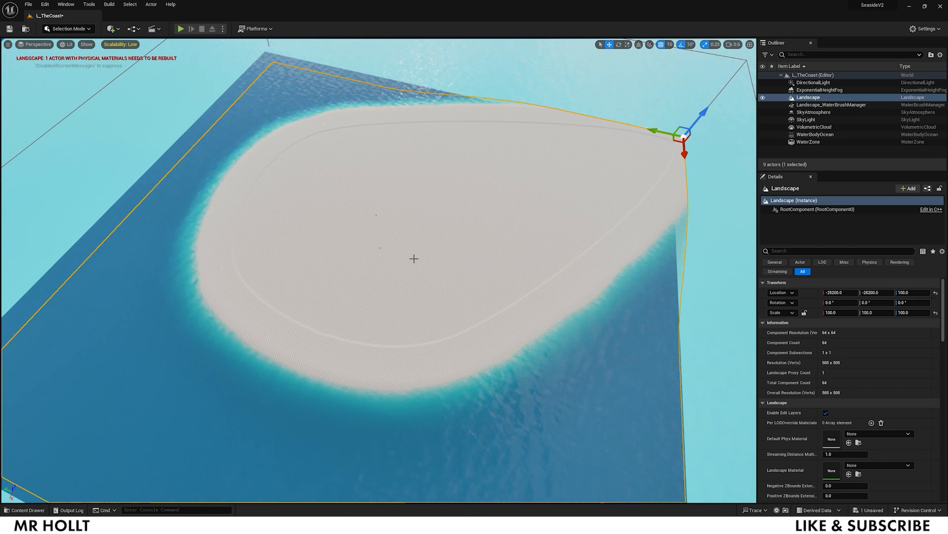
{"action": "right_click_drag", "start_coordinate": [426, 265], "coordinate": [398, 250]}
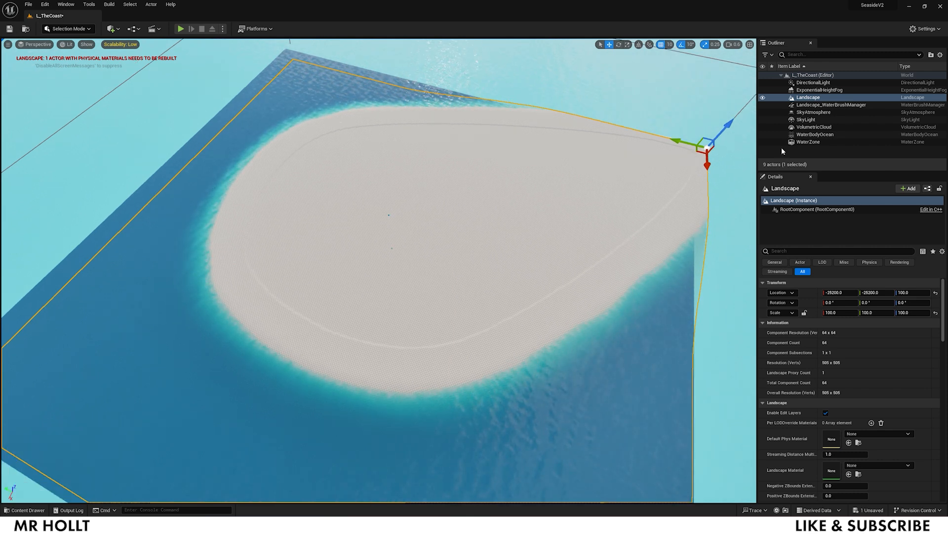
{"action": "left_click", "coordinate": [810, 136]}
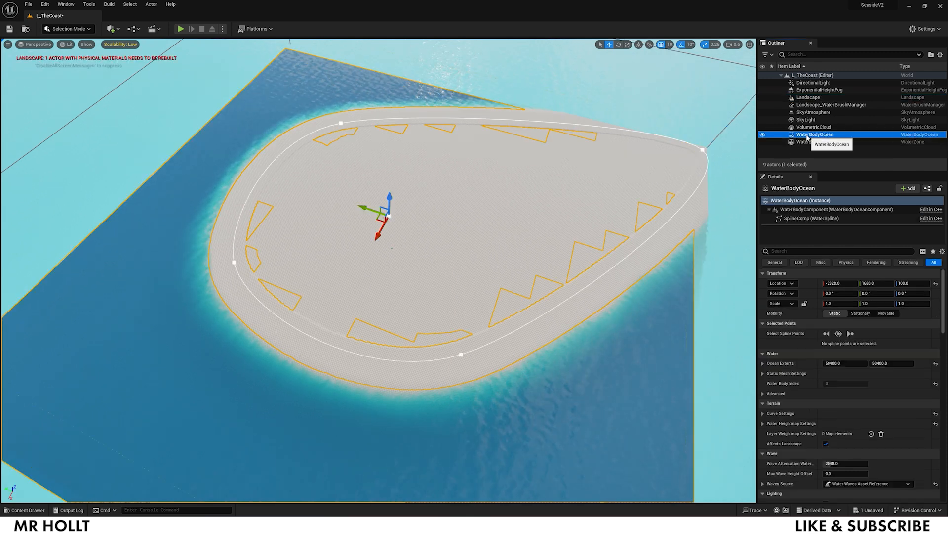
{"action": "left_click", "coordinate": [462, 354]}
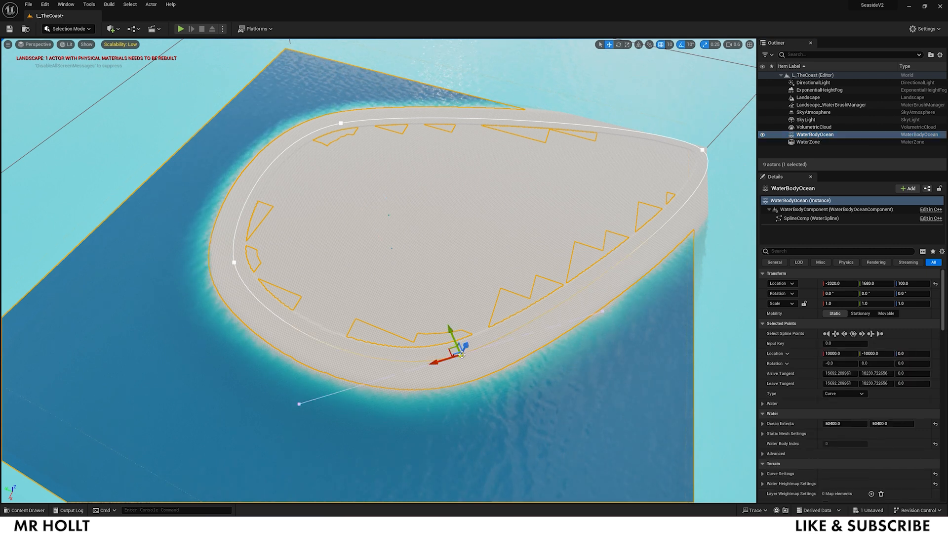
{"action": "left_click_drag", "start_coordinate": [452, 351], "coordinate": [725, 325]}
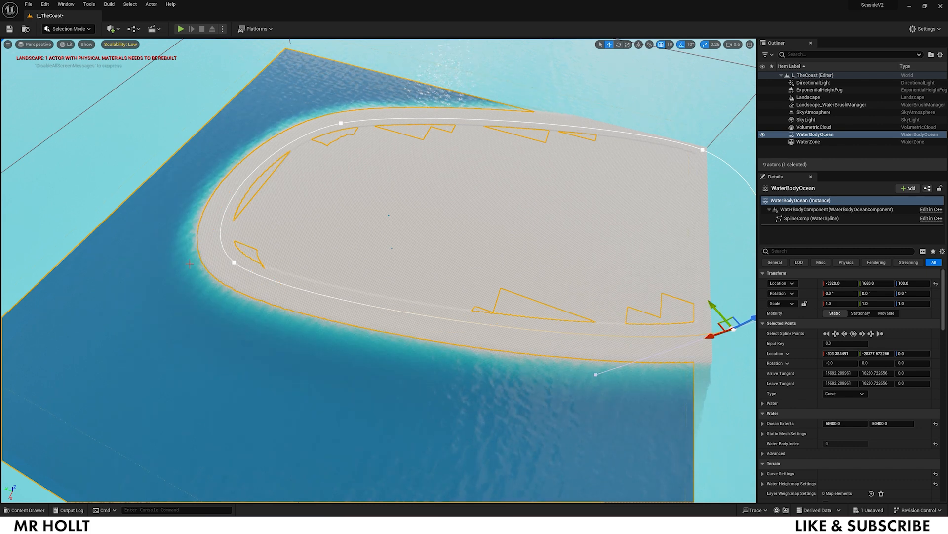
Pull the two remaining ocean spline points toward the landscape's corner so the shoreline curves across it
{"action": "left_click", "coordinate": [234, 262]}
{"action": "left_click_drag", "start_coordinate": [236, 253], "coordinate": [500, 253]}
{"action": "left_click", "coordinate": [346, 120]}
{"action": "left_click_drag", "start_coordinate": [352, 123], "coordinate": [501, 93]}
{"action": "left_click", "coordinate": [499, 260]}
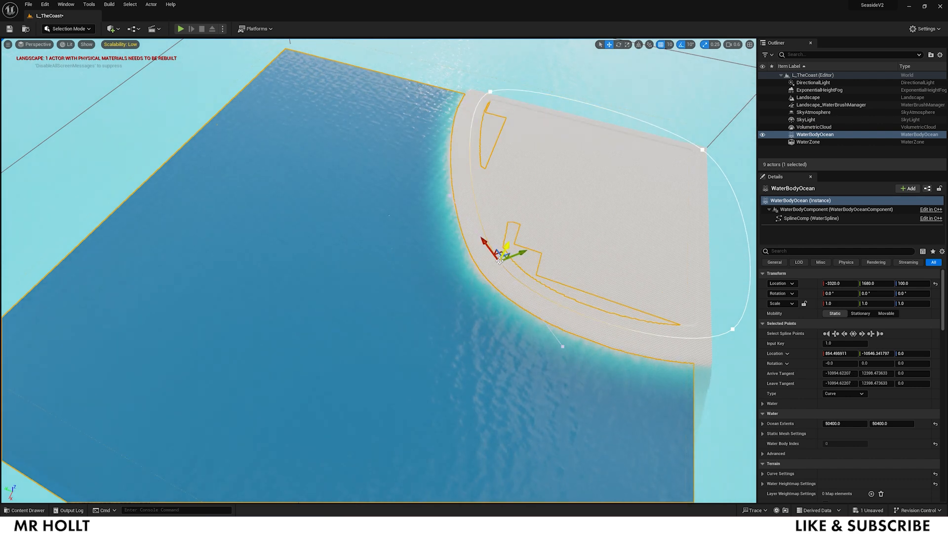
{"action": "left_click_drag", "start_coordinate": [501, 252], "coordinate": [503, 248]}
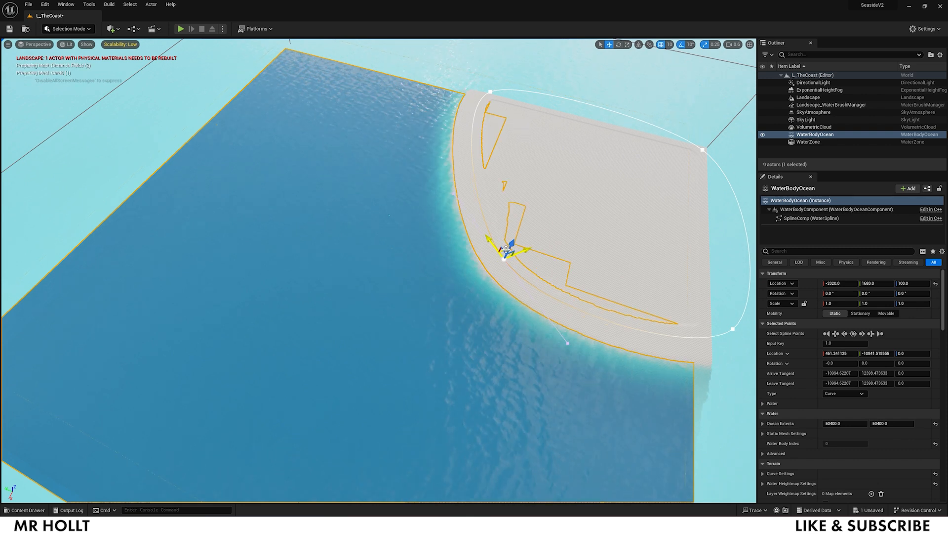
{"action": "left_click_drag", "start_coordinate": [504, 249], "coordinate": [493, 235]}
Refine the coastline curve by repositioning the ocean spline's middle point and its two shoreline end points at the landscape's edges
{"action": "right_click_drag", "start_coordinate": [494, 236], "coordinate": [375, 262]}
{"action": "left_click_drag", "start_coordinate": [471, 325], "coordinate": [498, 333]}
{"action": "right_click_drag", "start_coordinate": [498, 333], "coordinate": [543, 326]}
{"action": "left_click", "coordinate": [685, 310]}
{"action": "left_click_drag", "start_coordinate": [682, 315], "coordinate": [726, 218]}
{"action": "left_click", "coordinate": [269, 448]}
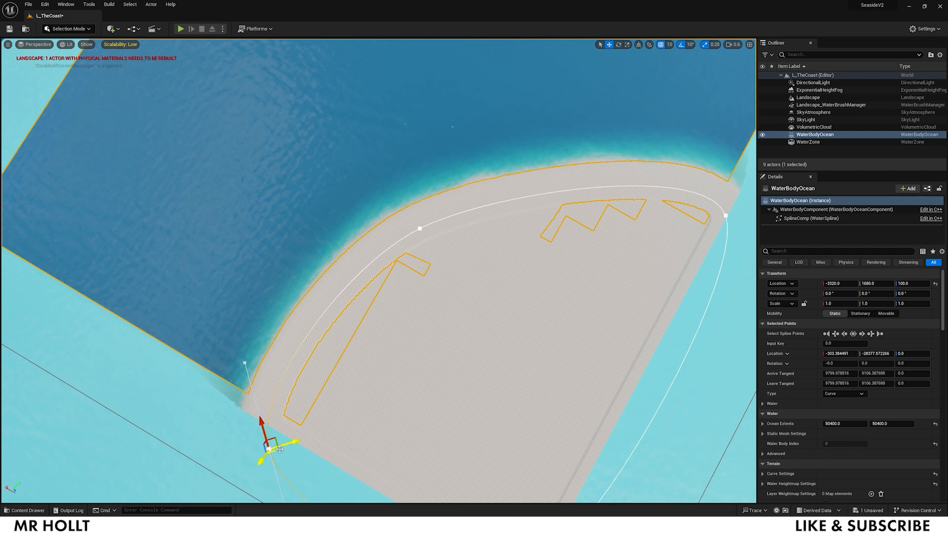
{"action": "left_click_drag", "start_coordinate": [273, 440], "coordinate": [199, 405]}
{"action": "right_click_drag", "start_coordinate": [199, 405], "coordinate": [129, 330]}
{"action": "key", "text": "w"}
{"action": "scroll", "coordinate": [513, 376], "scroll_direction": "down", "scroll_amount": 3}
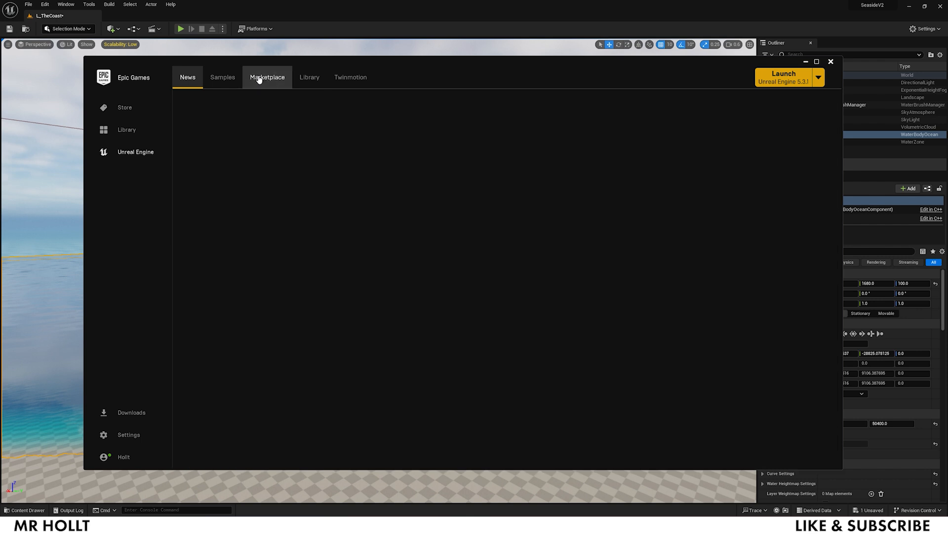
In the Epic Games Launcher's Marketplace, open Nordic Coast Collections from the free Megascans content and browse its preview images
{"action": "left_click", "coordinate": [259, 79]}
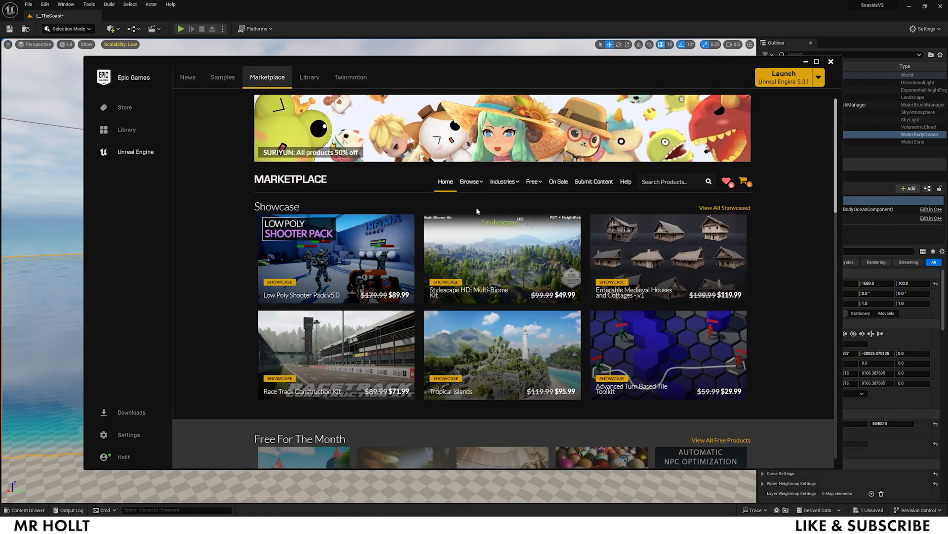
{"action": "mouse_move", "coordinate": [530, 185]}
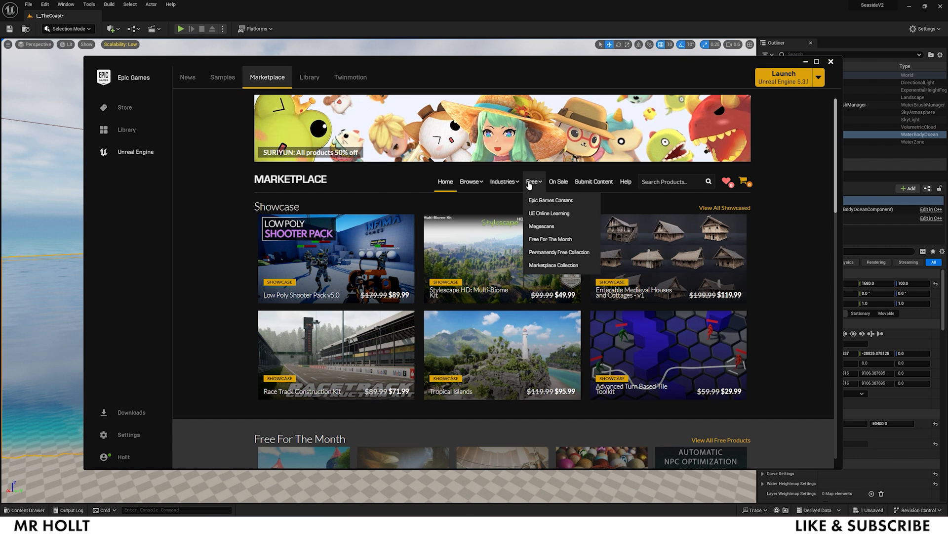
{"action": "left_click", "coordinate": [544, 227]}
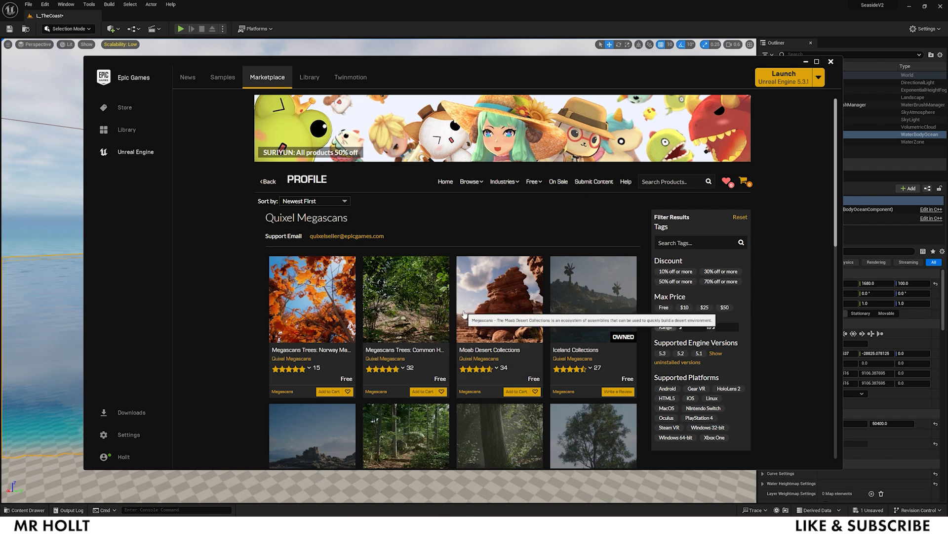
{"action": "scroll", "coordinate": [465, 314], "scroll_direction": "down", "scroll_amount": 3}
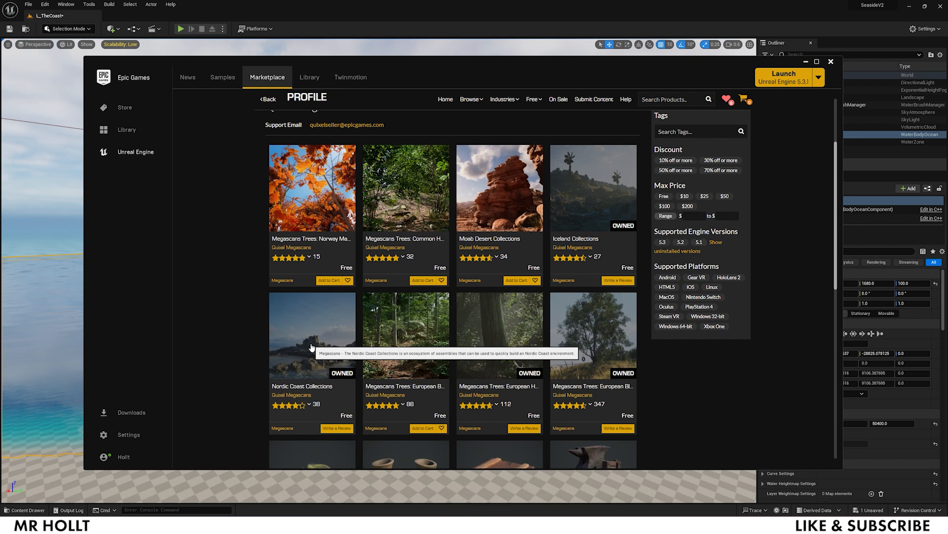
{"action": "left_click", "coordinate": [312, 348]}
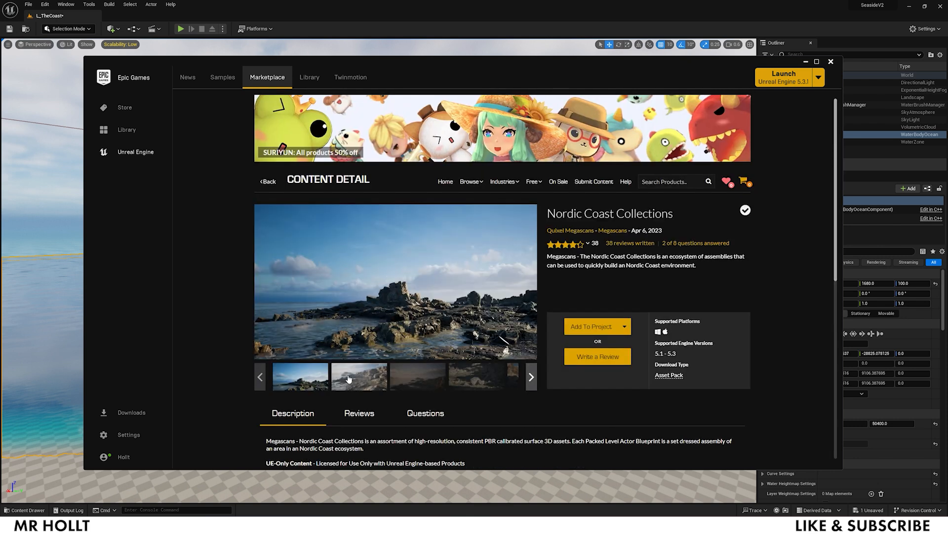
{"action": "left_click", "coordinate": [348, 378]}
{"action": "left_click", "coordinate": [498, 376]}
{"action": "left_click", "coordinate": [346, 372]}
{"action": "left_click", "coordinate": [288, 374]}
{"action": "left_click", "coordinate": [262, 374]}
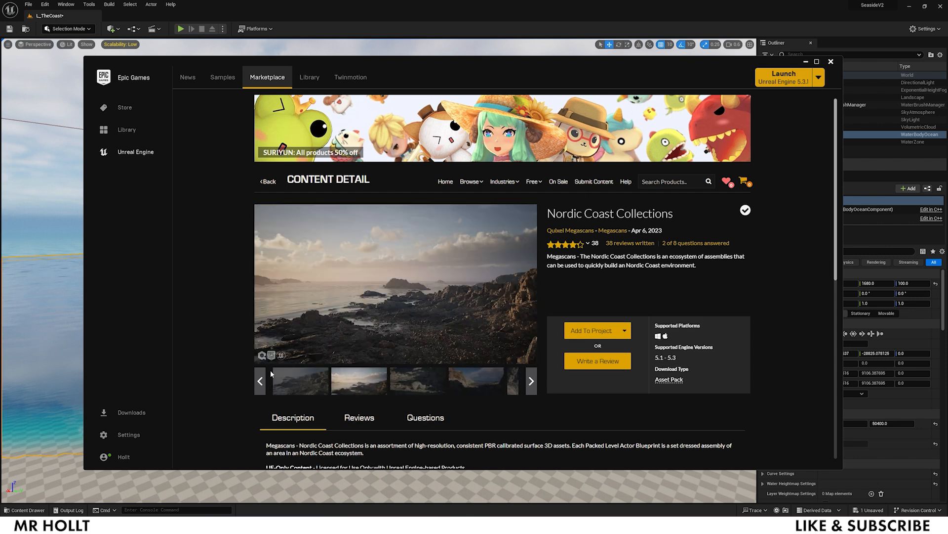
Add Nordic Coast Collections to the SeasideV2 project
{"action": "left_click", "coordinate": [578, 333]}
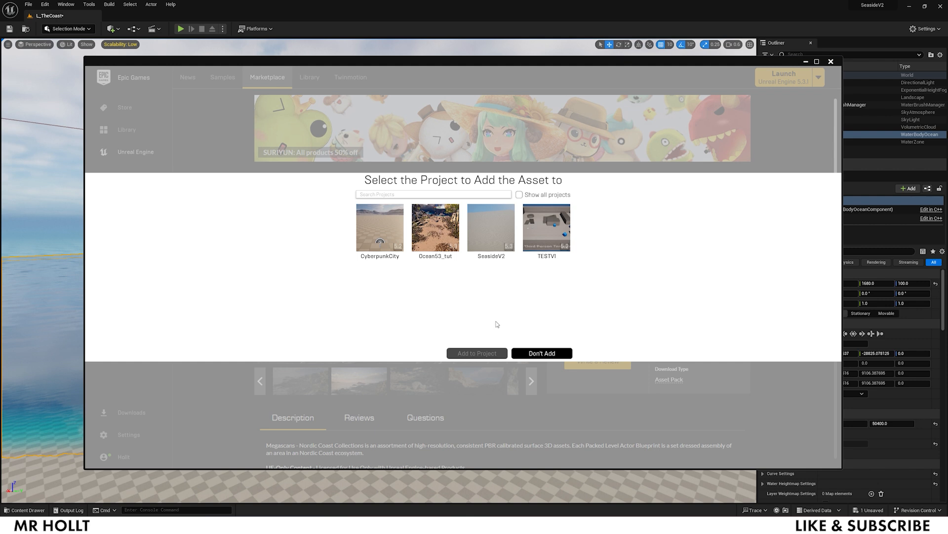
{"action": "left_click", "coordinate": [492, 233]}
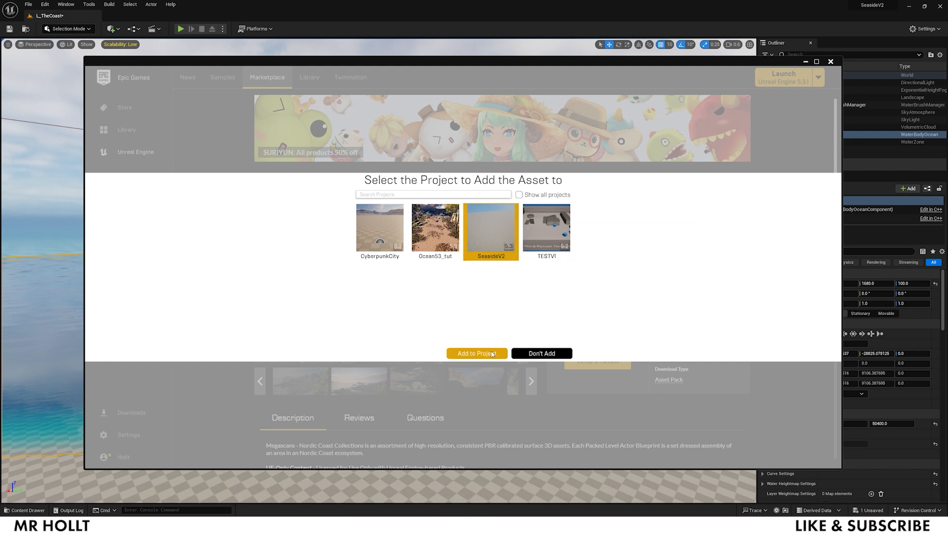
{"action": "left_click", "coordinate": [493, 354]}
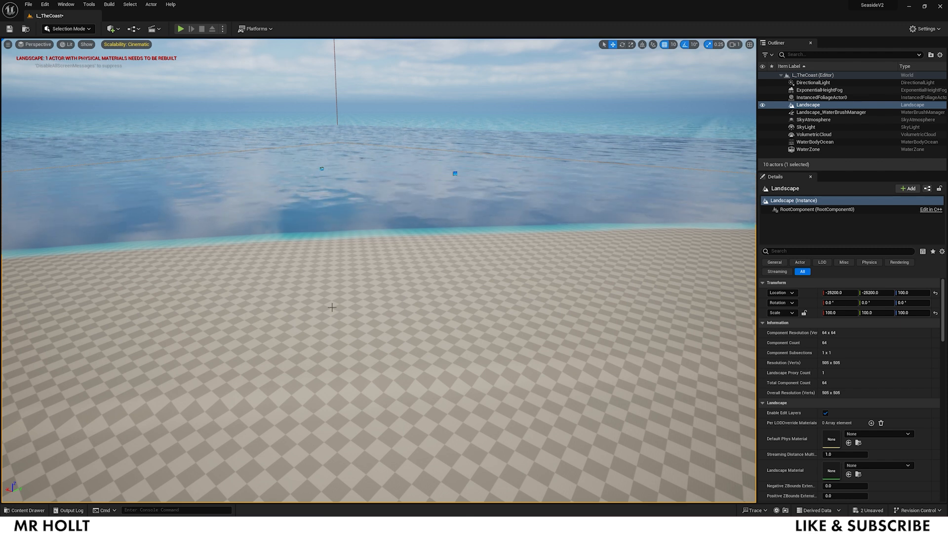
Back in Unreal Editor, switch the viewport to Unlit shading and open Quixel Bridge
{"action": "left_click", "coordinate": [69, 46]}
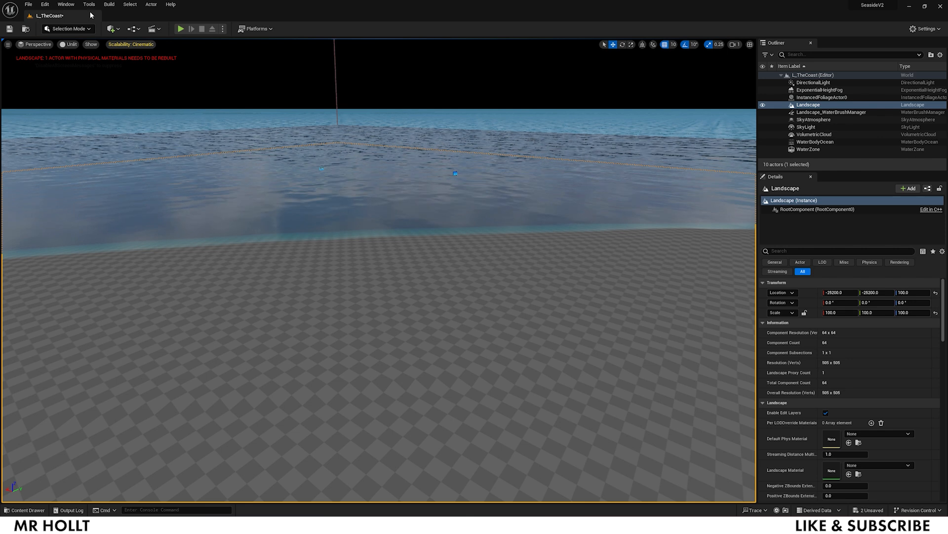
{"action": "left_click", "coordinate": [66, 4]}
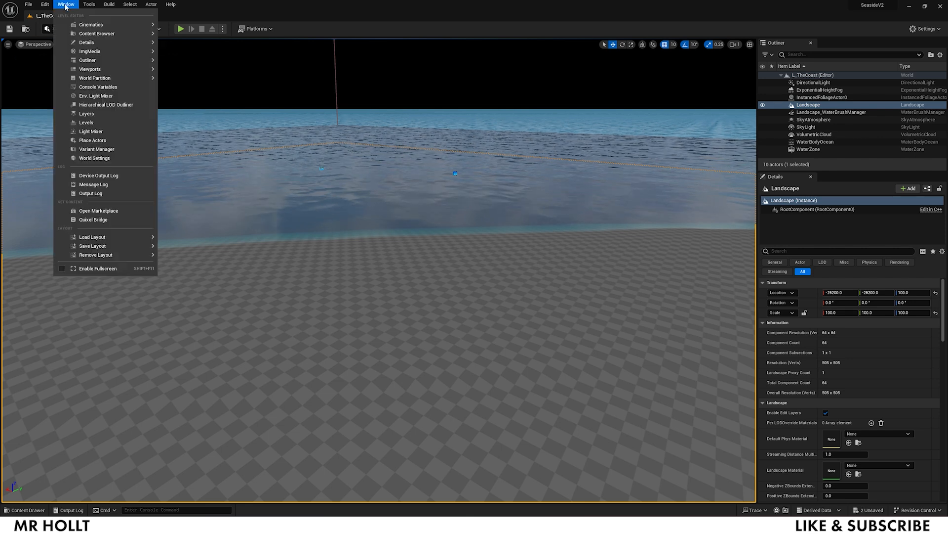
{"action": "left_click", "coordinate": [87, 220]}
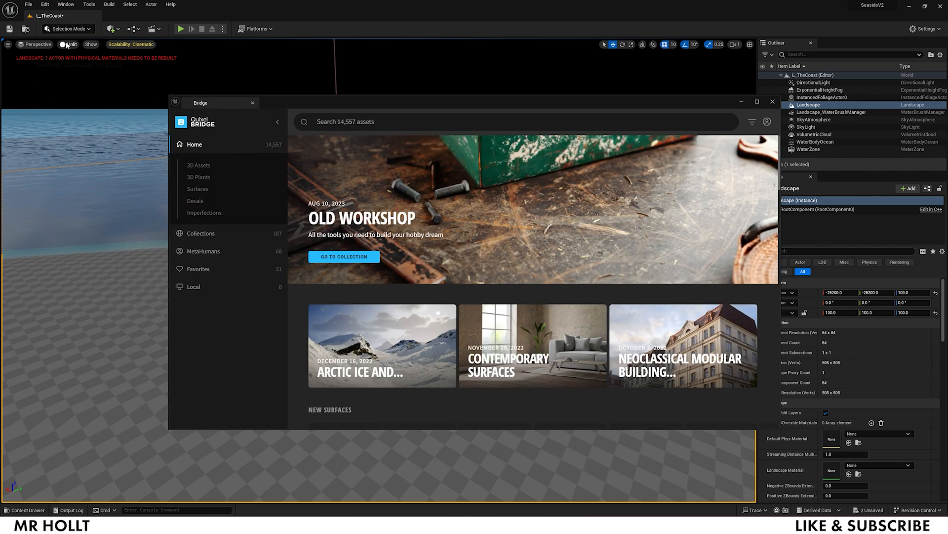
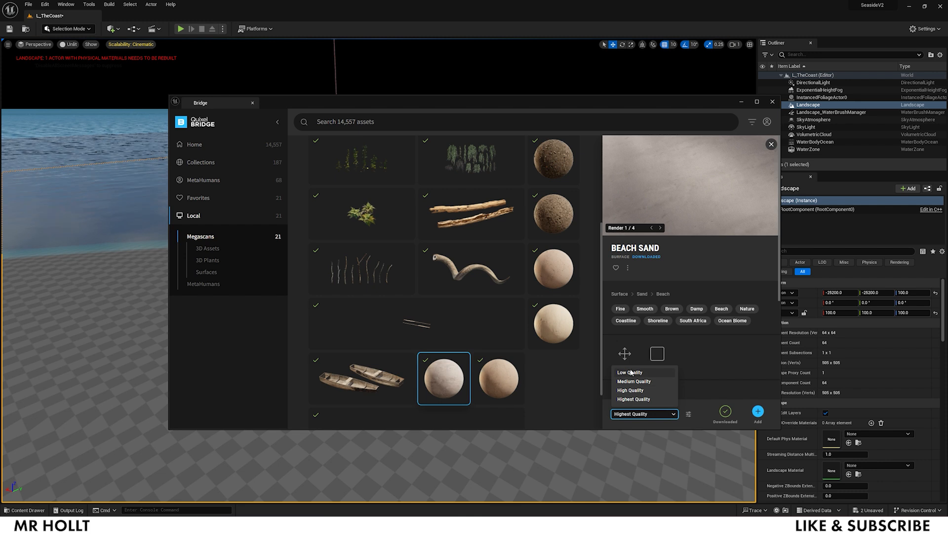
Add the downloaded Beach Sand surface to the project at Highest Quality
{"action": "left_click", "coordinate": [636, 399]}
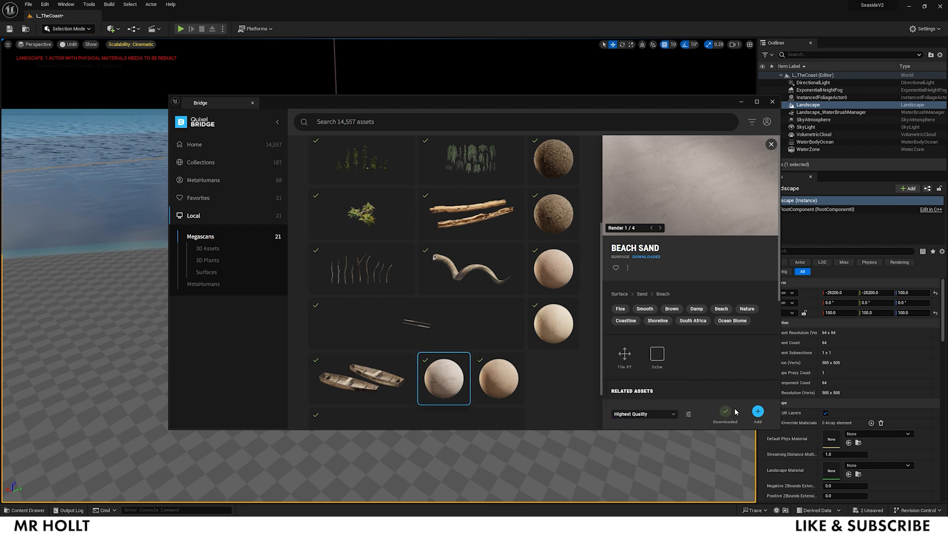
{"action": "left_click", "coordinate": [759, 412]}
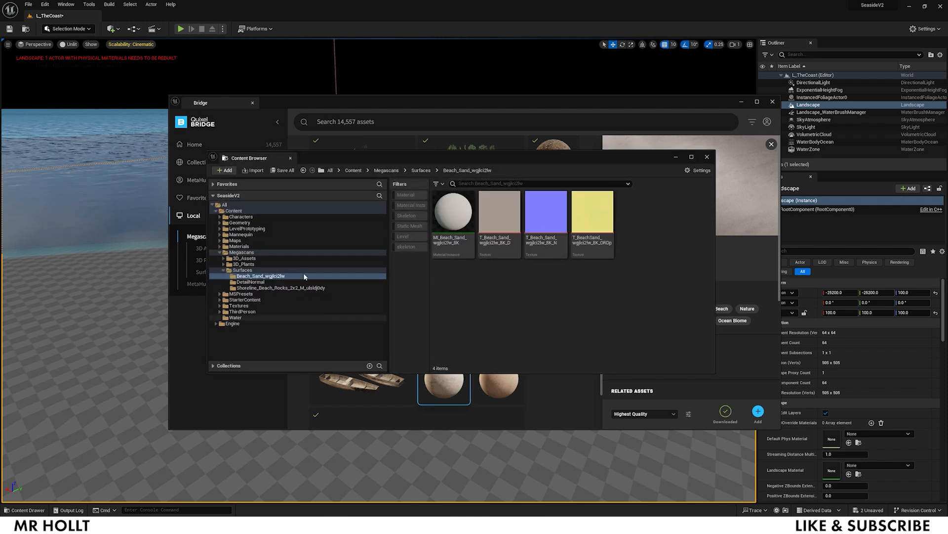
Close the floating Content Browser and Quixel Bridge, and switch the viewport back to Lit shading
{"action": "left_click", "coordinate": [707, 157]}
{"action": "left_click", "coordinate": [773, 101]}
{"action": "left_click", "coordinate": [70, 44]}
{"action": "left_click", "coordinate": [79, 66]}
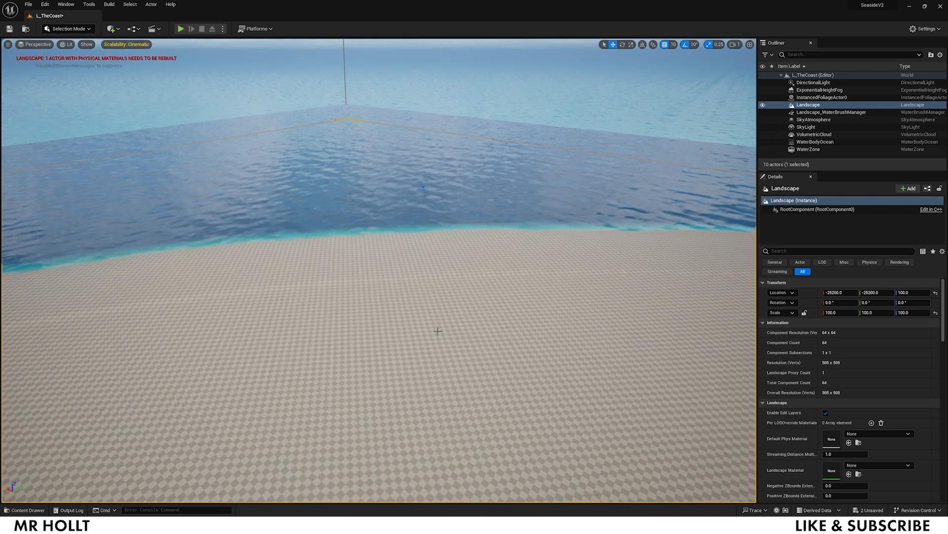
Open the Beach_Sand folder under Megascans/Surfaces in the project content
{"action": "key", "text": "ctrl+space"}
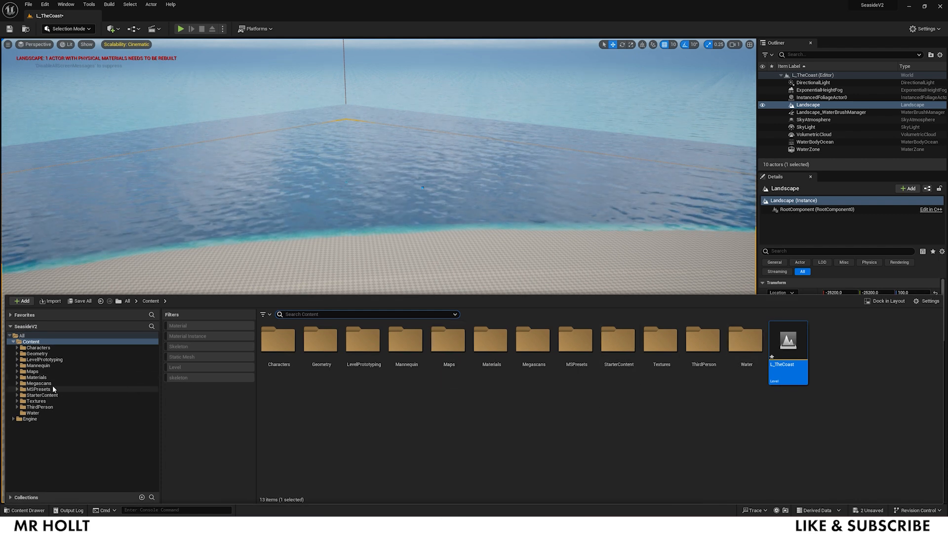
{"action": "left_click", "coordinate": [329, 254]}
{"action": "key", "text": "ctrl+space"}
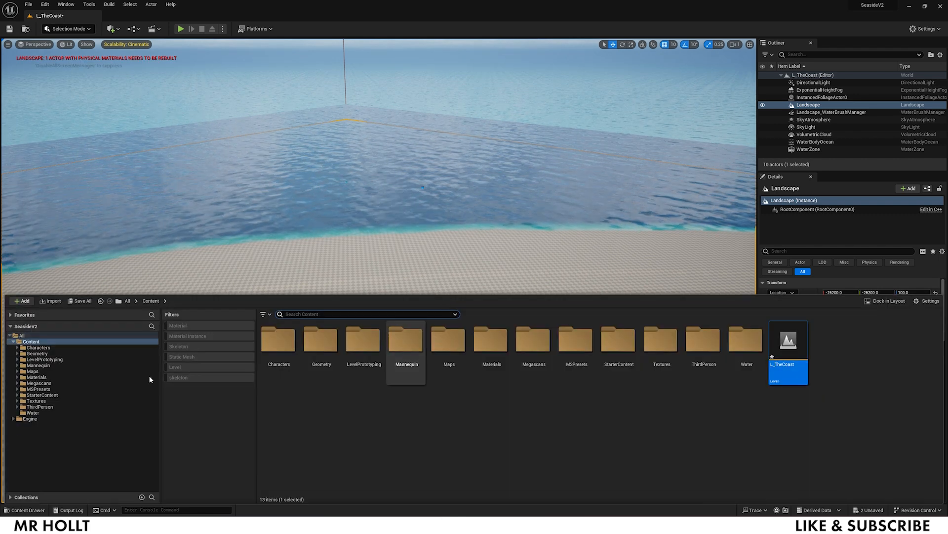
{"action": "left_click", "coordinate": [41, 384]}
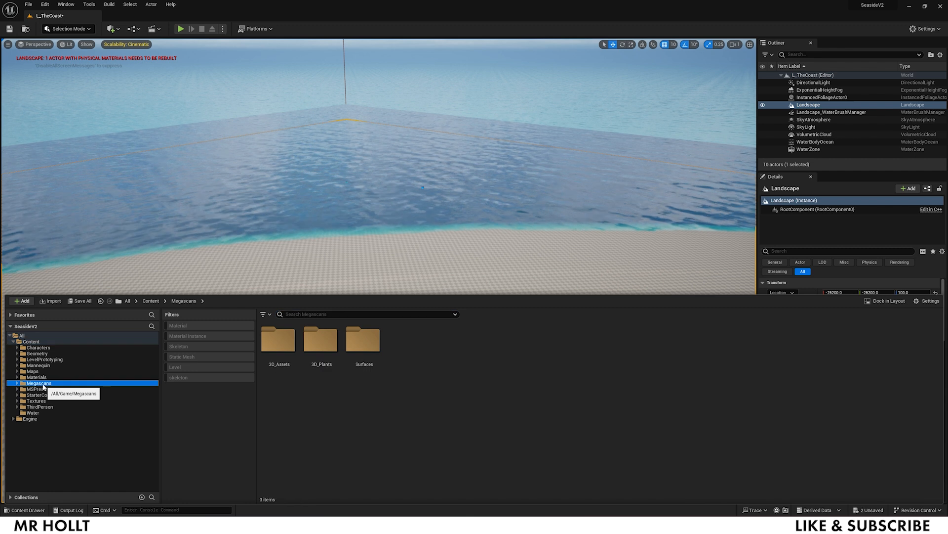
{"action": "double_click", "coordinate": [360, 344]}
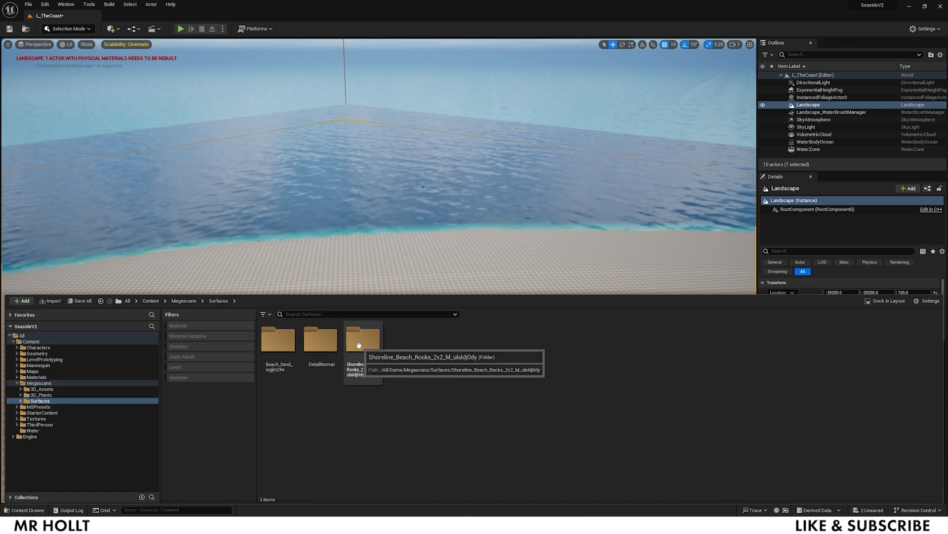
{"action": "double_click", "coordinate": [275, 342]}
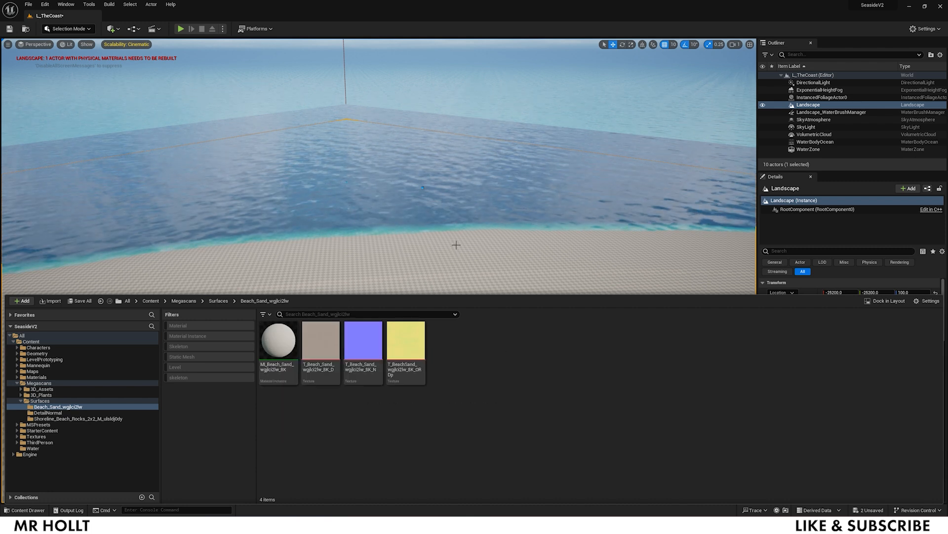
Assign the MI_Beach_Sand material instance as the Landscape Material of the selected Landscape
{"action": "right_click_drag", "start_coordinate": [421, 266], "coordinate": [431, 295]}
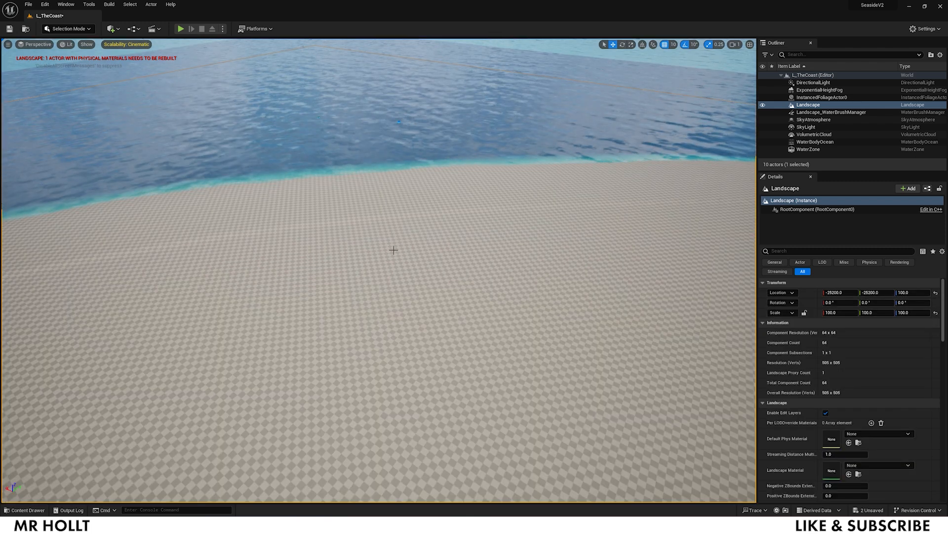
{"action": "key", "text": "ctrl+space"}
{"action": "left_click", "coordinate": [288, 341]}
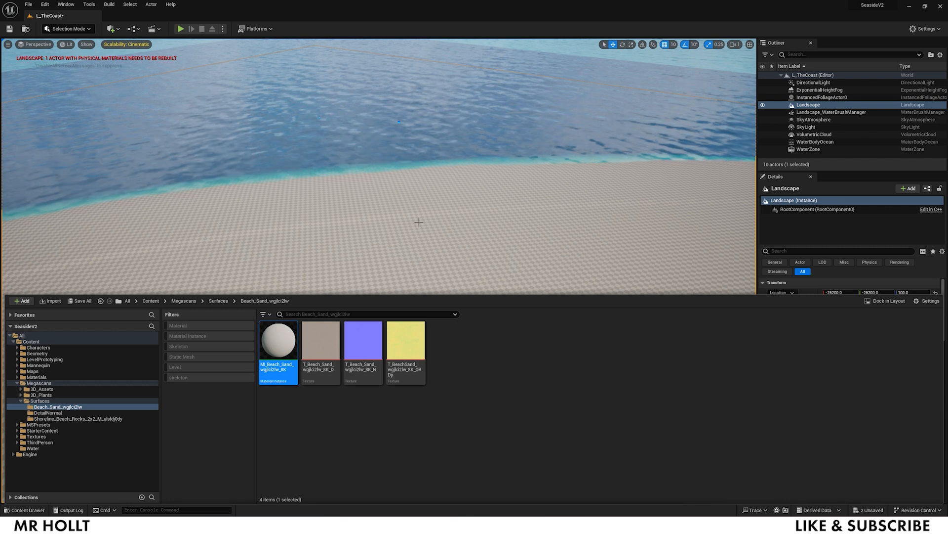
{"action": "left_click", "coordinate": [418, 222]}
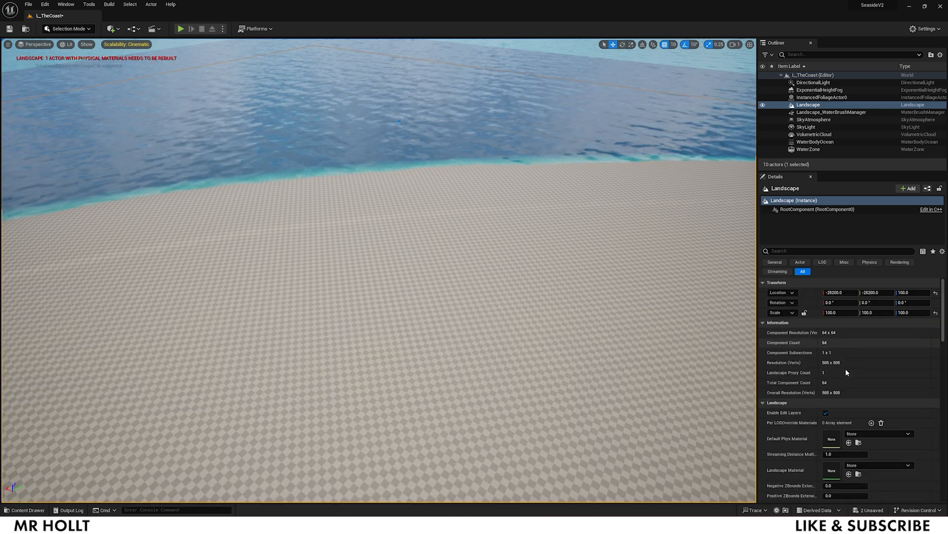
{"action": "scroll", "coordinate": [846, 369], "scroll_direction": "down", "scroll_amount": 3}
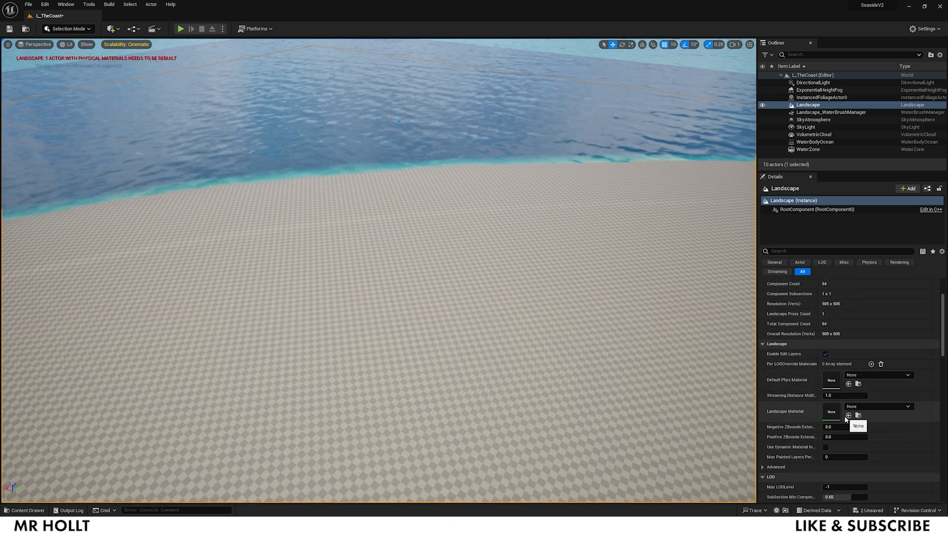
{"action": "left_click", "coordinate": [849, 416]}
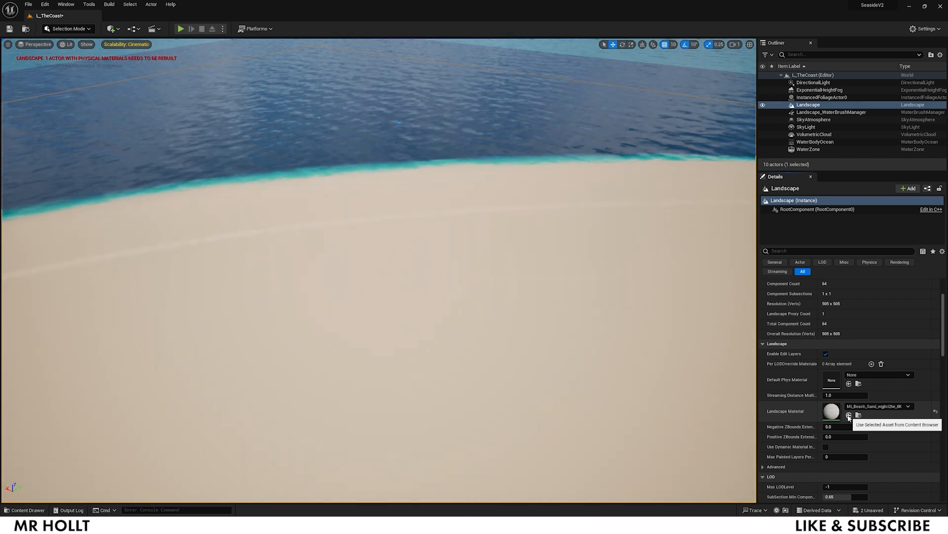
{"action": "right_click_drag", "start_coordinate": [379, 270], "coordinate": [378, 218]}
{"action": "right_click_drag", "start_coordinate": [437, 314], "coordinate": [395, 322]}
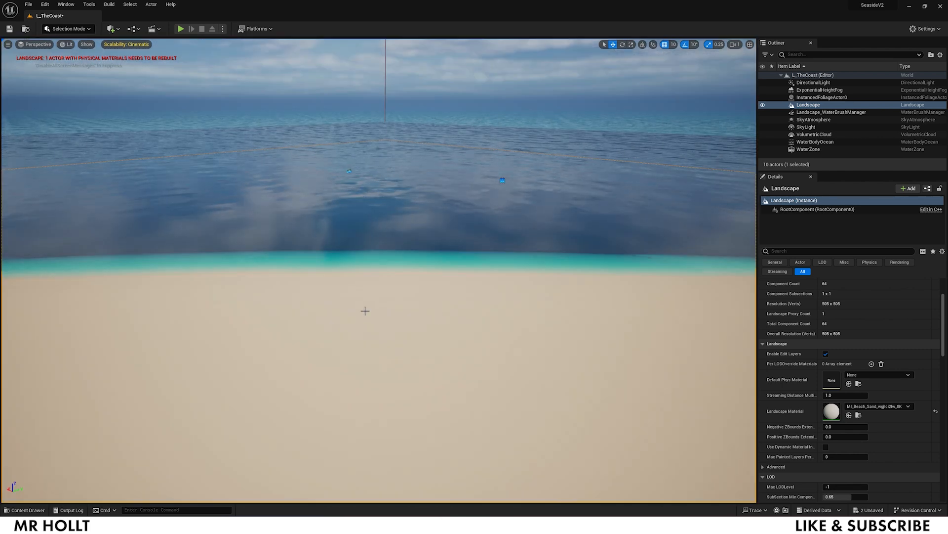
Search all project content for "mann" and place the SKM_Manny skeletal mesh on the sand near the shoreline
{"action": "key", "text": "ctrl+space"}
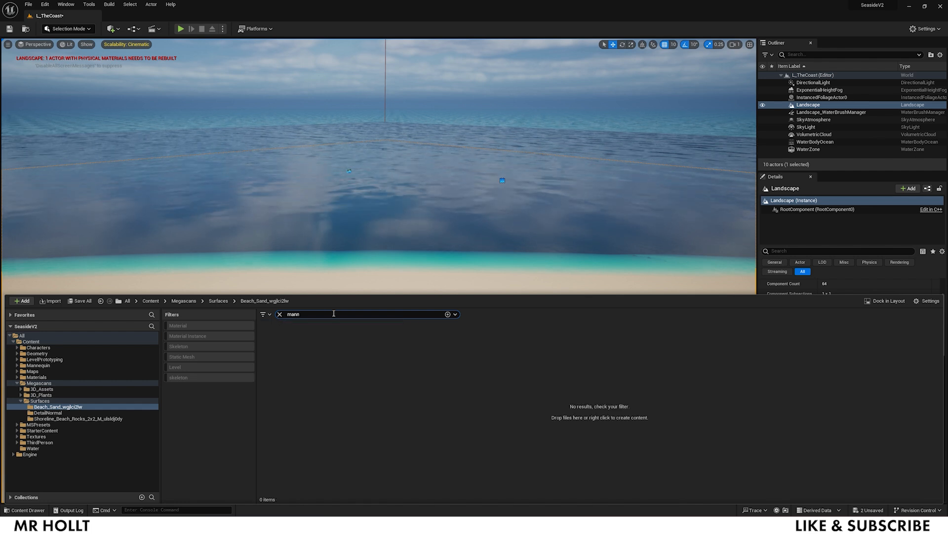
{"action": "left_click", "coordinate": [280, 313]}
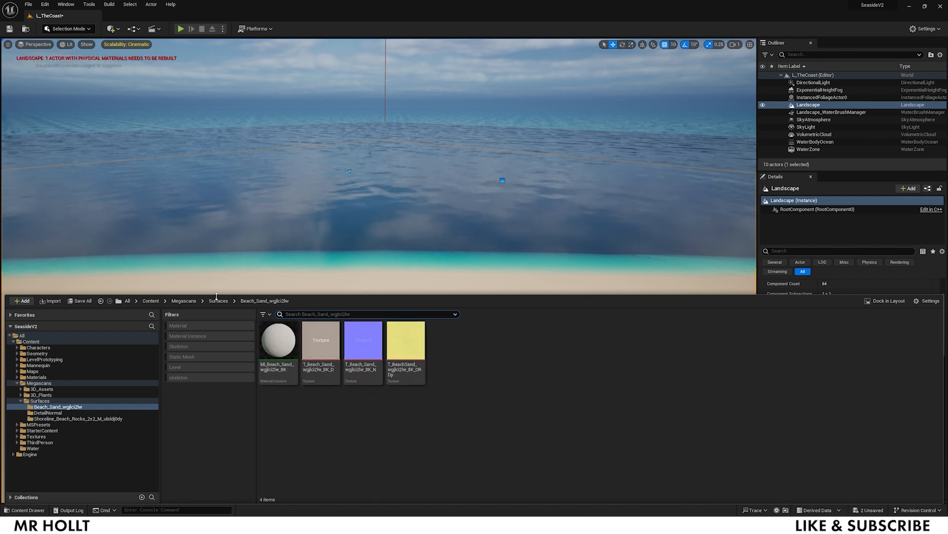
{"action": "left_click", "coordinate": [31, 341]}
{"action": "left_click", "coordinate": [311, 319]}
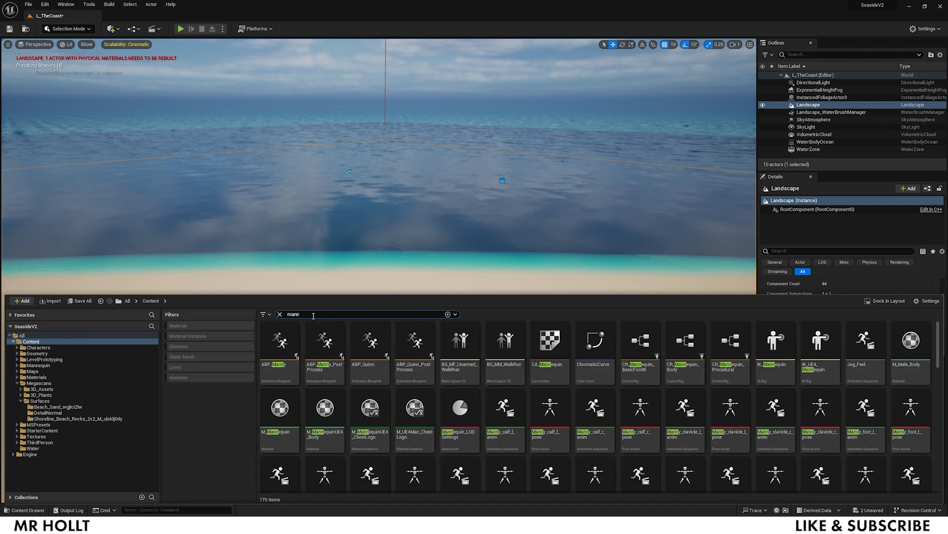
{"action": "scroll", "coordinate": [656, 418], "scroll_direction": "down", "scroll_amount": 10}
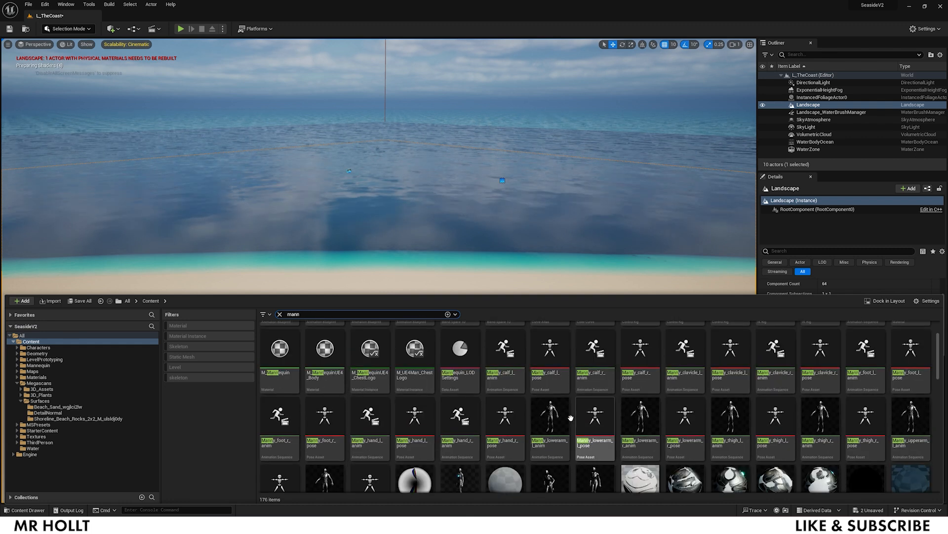
{"action": "scroll", "coordinate": [570, 418], "scroll_direction": "down", "scroll_amount": 5}
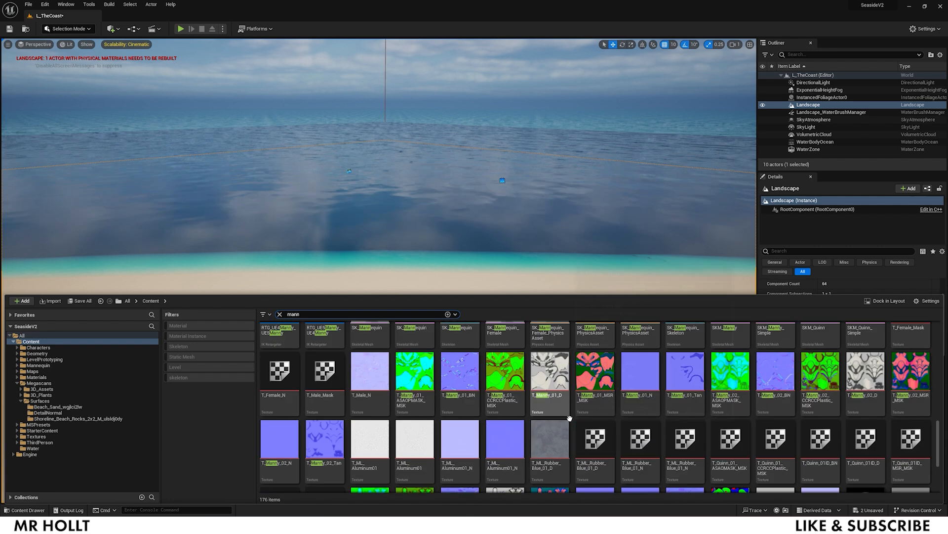
{"action": "scroll", "coordinate": [653, 378], "scroll_direction": "up", "scroll_amount": 2}
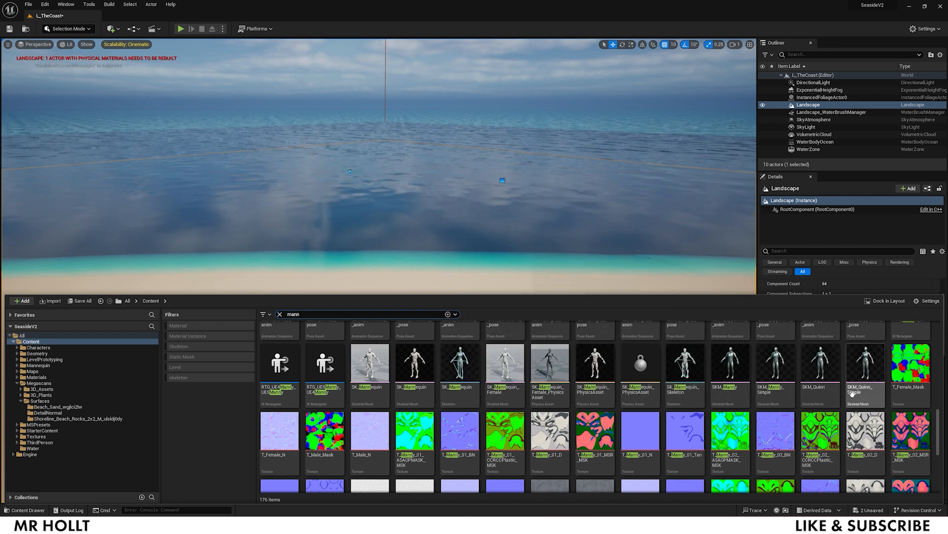
{"action": "left_click", "coordinate": [730, 366]}
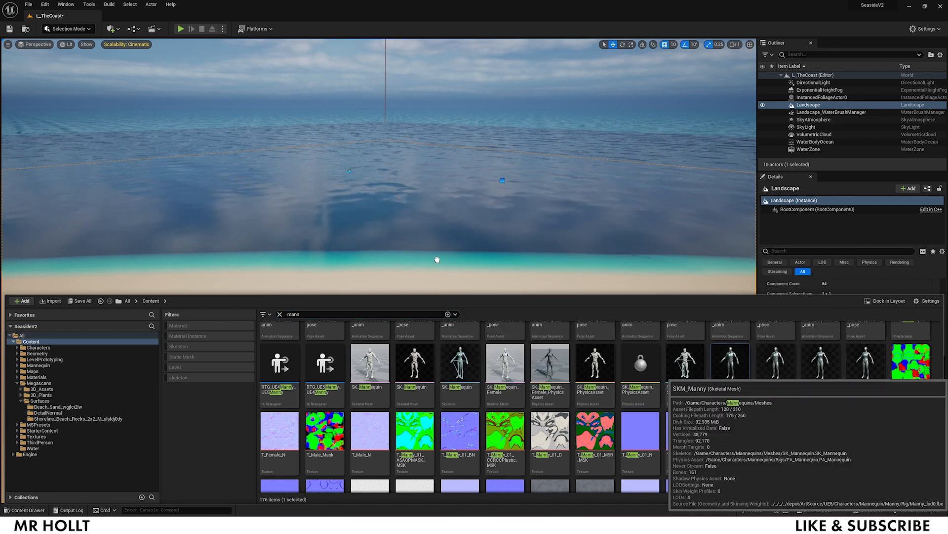
{"action": "left_click_drag", "start_coordinate": [433, 269], "coordinate": [427, 284]}
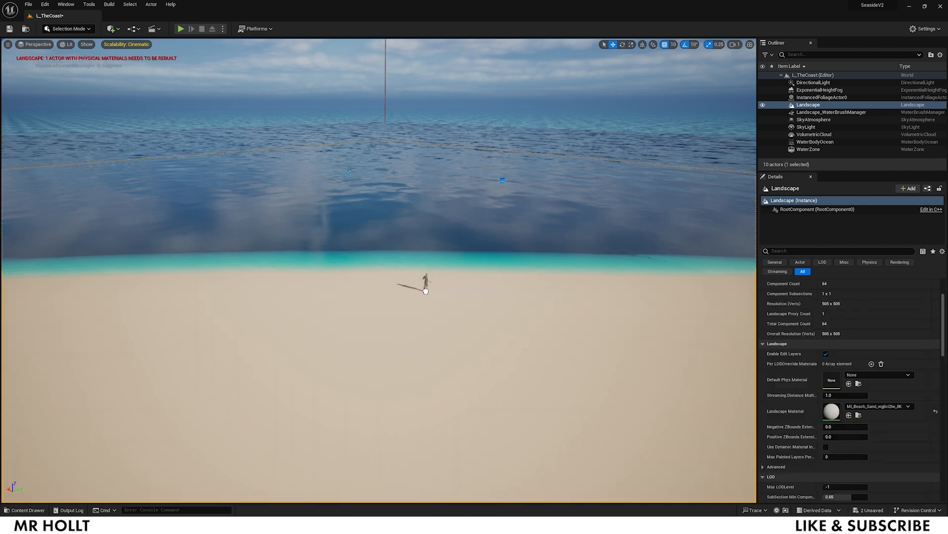
{"action": "key", "text": "w"}
{"action": "right_click_drag", "start_coordinate": [463, 301], "coordinate": [383, 281]}
{"action": "key", "text": "d"}
{"action": "key", "text": "w"}
{"action": "key", "text": "s"}
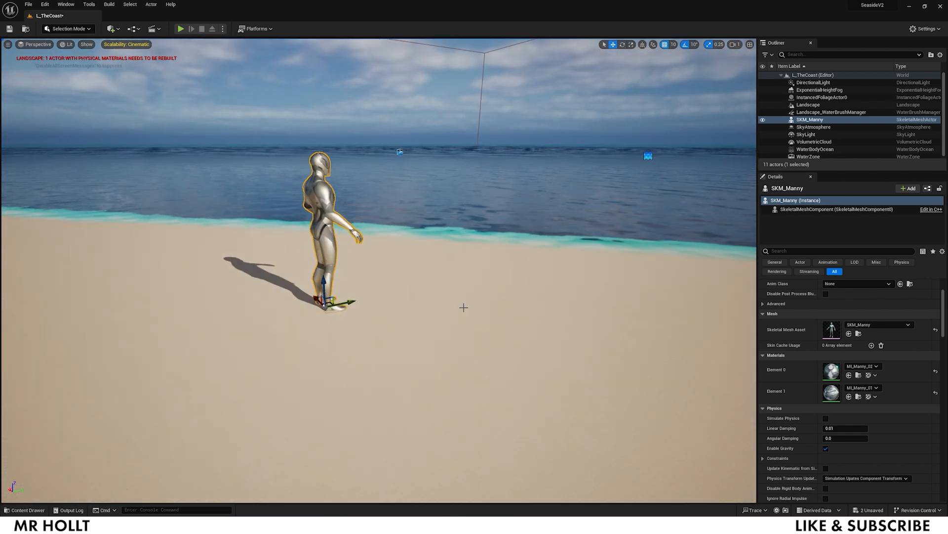
Select WaterBodyOcean and open the GerstnerWaves_Ocean asset used as its wave source
{"action": "left_click", "coordinate": [472, 226]}
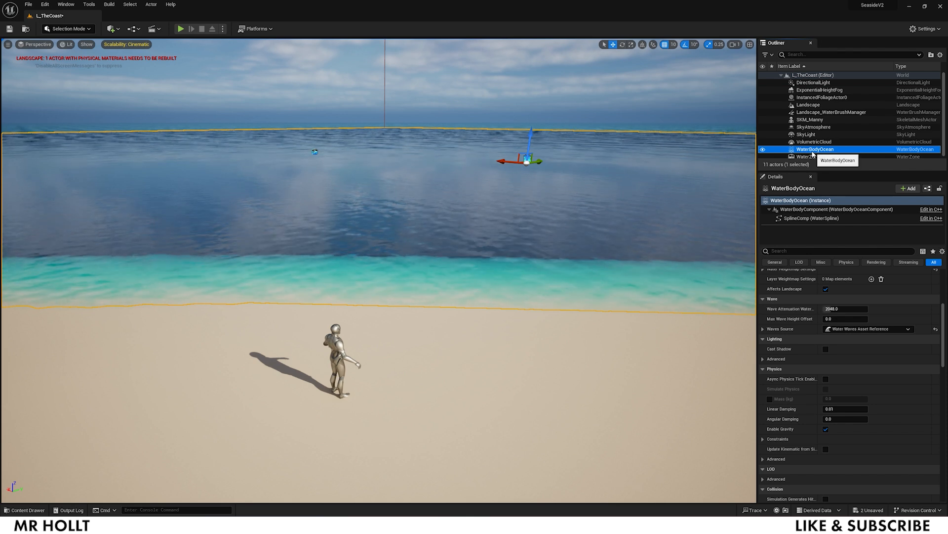
{"action": "scroll", "coordinate": [846, 348], "scroll_direction": "up", "scroll_amount": 3}
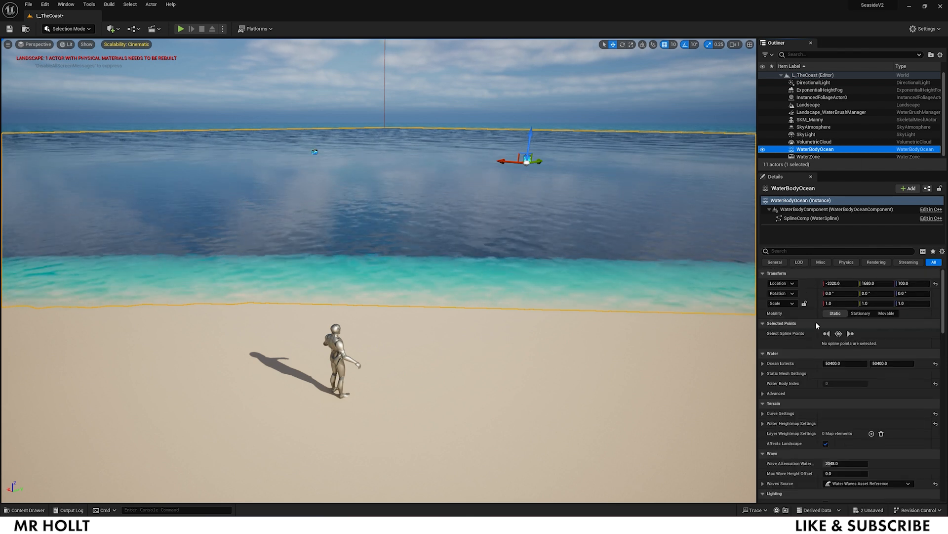
{"action": "scroll", "coordinate": [838, 335], "scroll_direction": "down", "scroll_amount": 5}
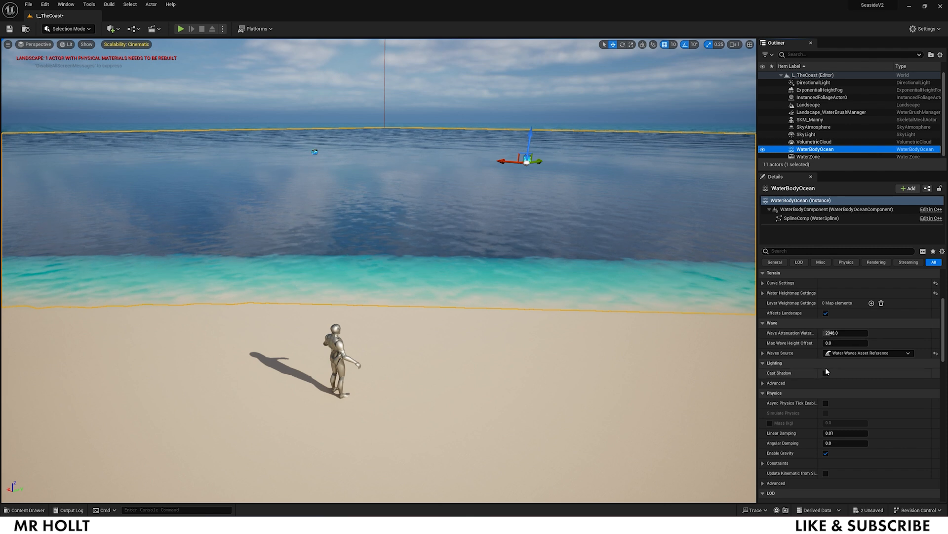
{"action": "left_click", "coordinate": [764, 353]}
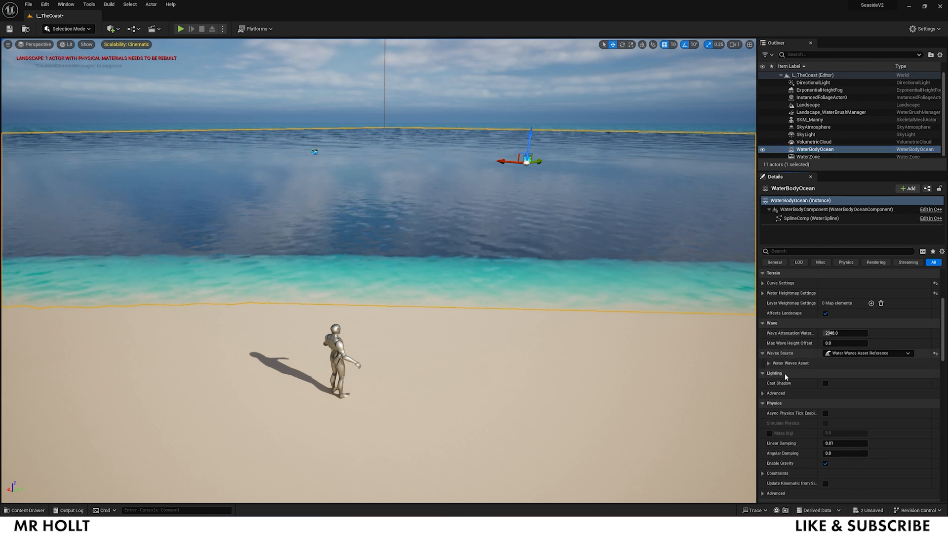
{"action": "left_click", "coordinate": [767, 363]}
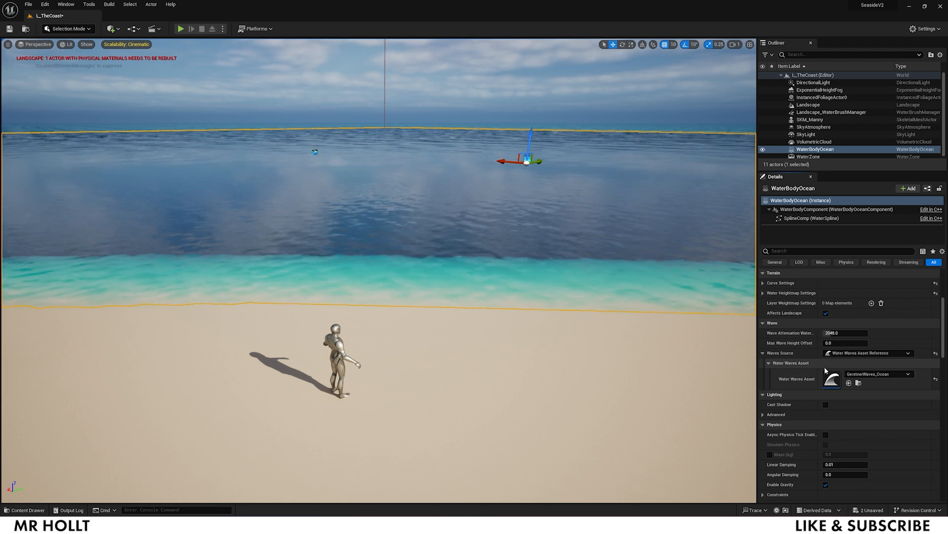
{"action": "double_click", "coordinate": [832, 380]}
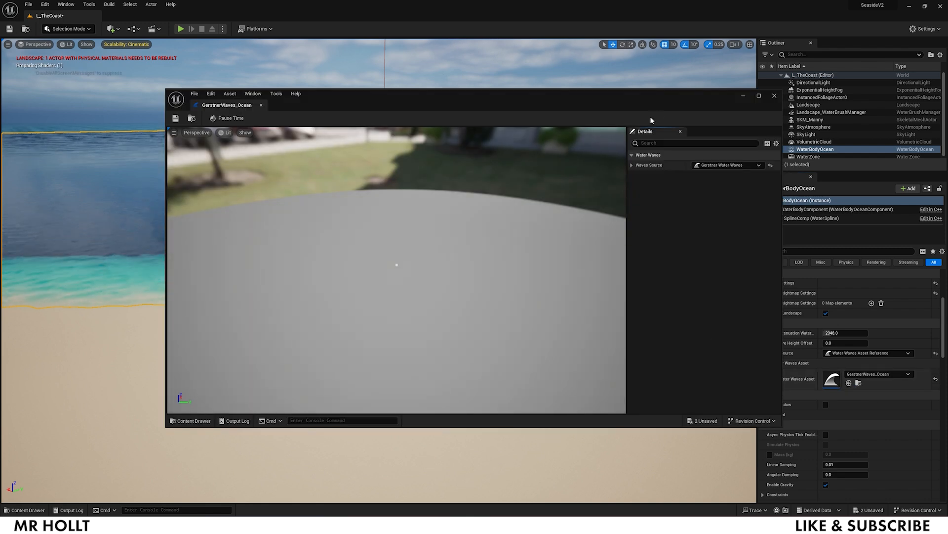
Expand the Gerstner wave generator's Default, Wavelengths, Amplitude, Directions and Steepness settings
{"action": "left_click", "coordinate": [633, 146]}
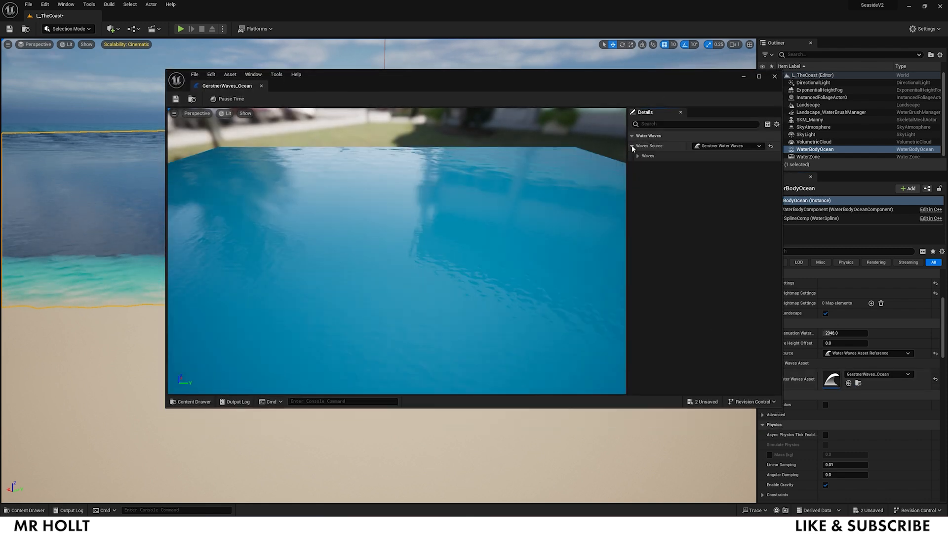
{"action": "left_click", "coordinate": [638, 155]}
{"action": "left_click", "coordinate": [644, 165]}
{"action": "left_click", "coordinate": [651, 176]}
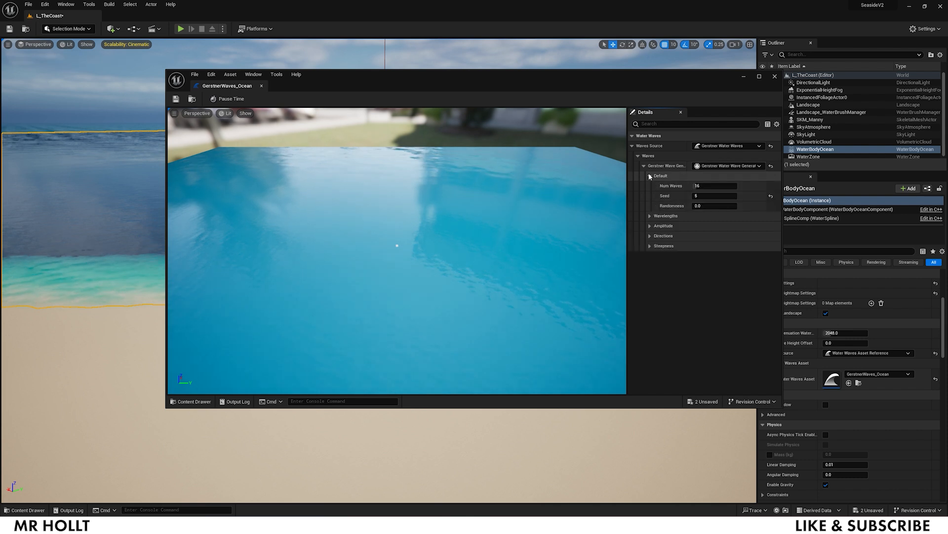
{"action": "left_click", "coordinate": [651, 216]}
{"action": "left_click", "coordinate": [650, 256]}
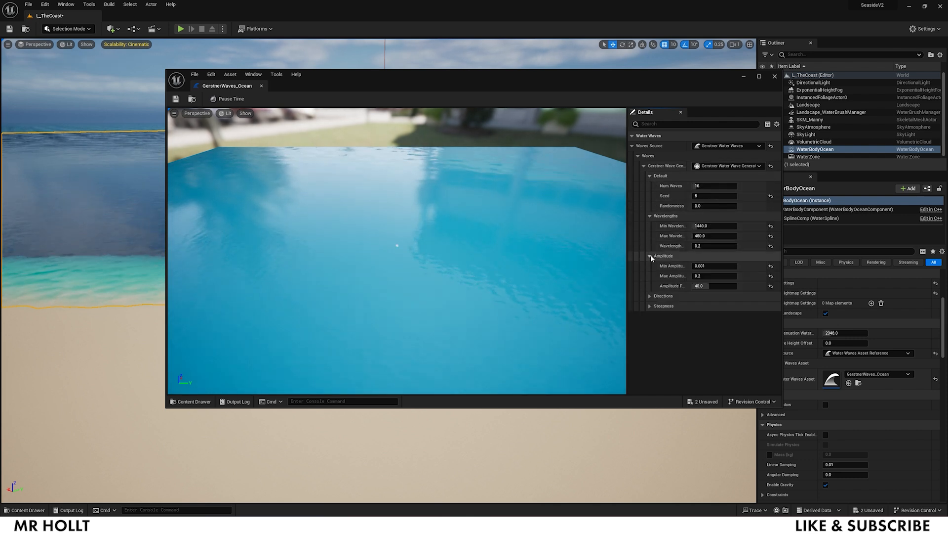
{"action": "left_click", "coordinate": [650, 295]}
{"action": "left_click", "coordinate": [650, 326]}
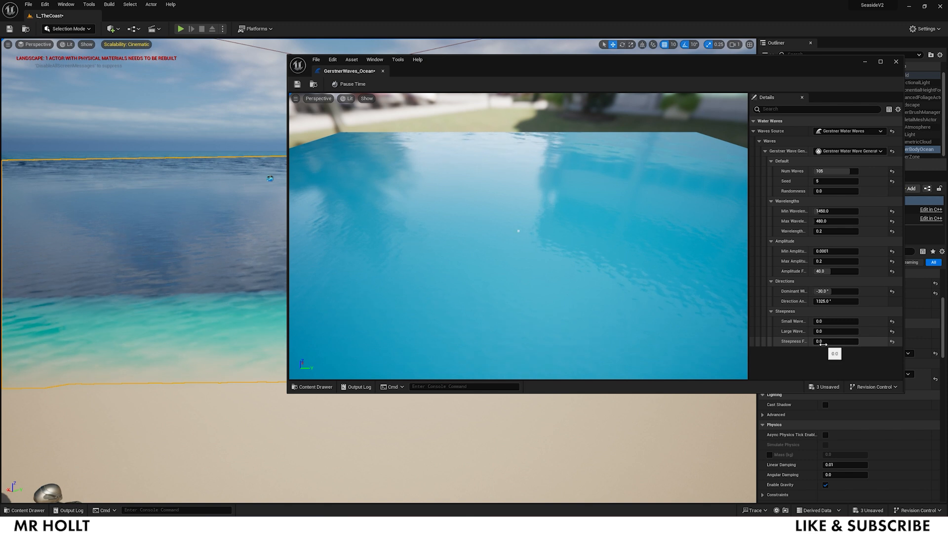
Save the edited GerstnerWaves_Ocean asset and close its editor
{"action": "left_click", "coordinate": [298, 84]}
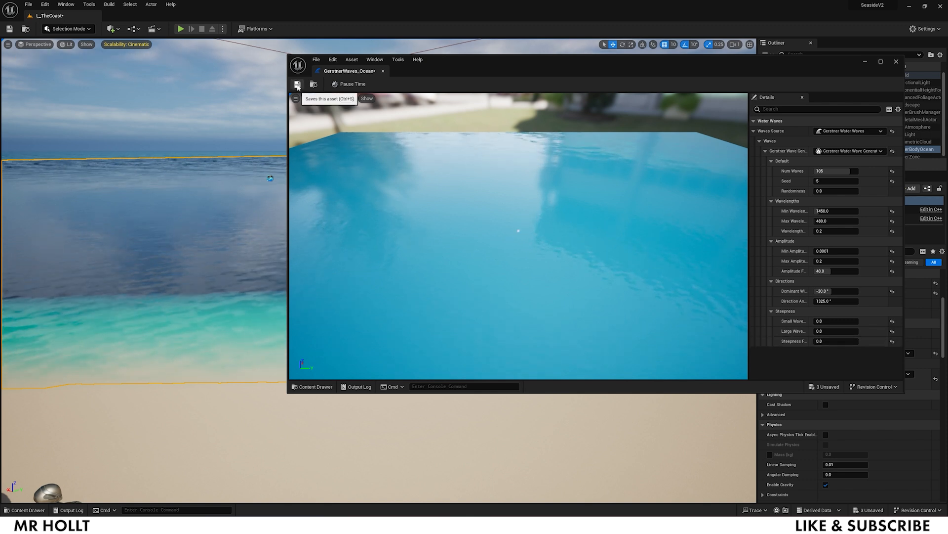
{"action": "left_click", "coordinate": [897, 62]}
{"action": "right_click_drag", "start_coordinate": [321, 241], "coordinate": [299, 321]}
Examine the ocean surface and shoreline around the mannequin from far away and close up
{"action": "scroll", "coordinate": [322, 241], "scroll_direction": "down", "scroll_amount": 5}
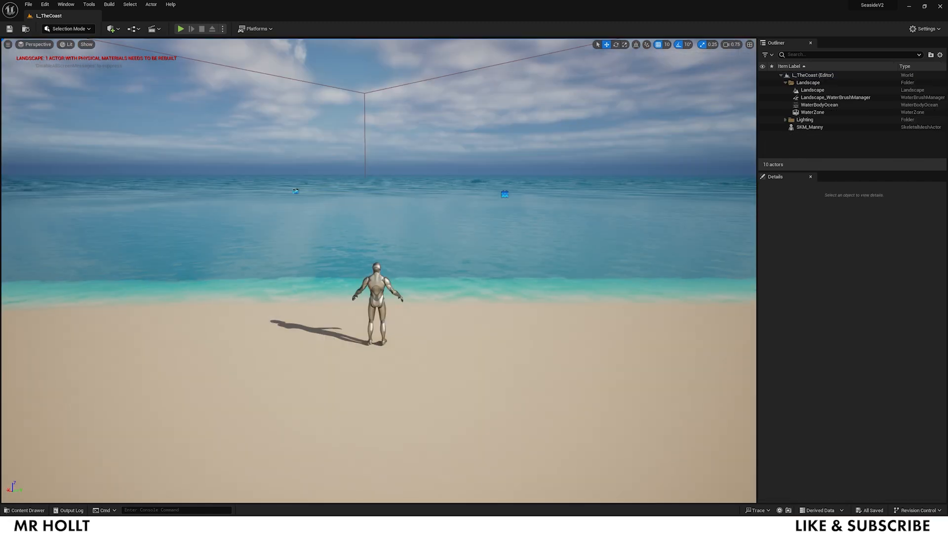
{"action": "scroll", "coordinate": [378, 270], "scroll_direction": "down", "scroll_amount": 3}
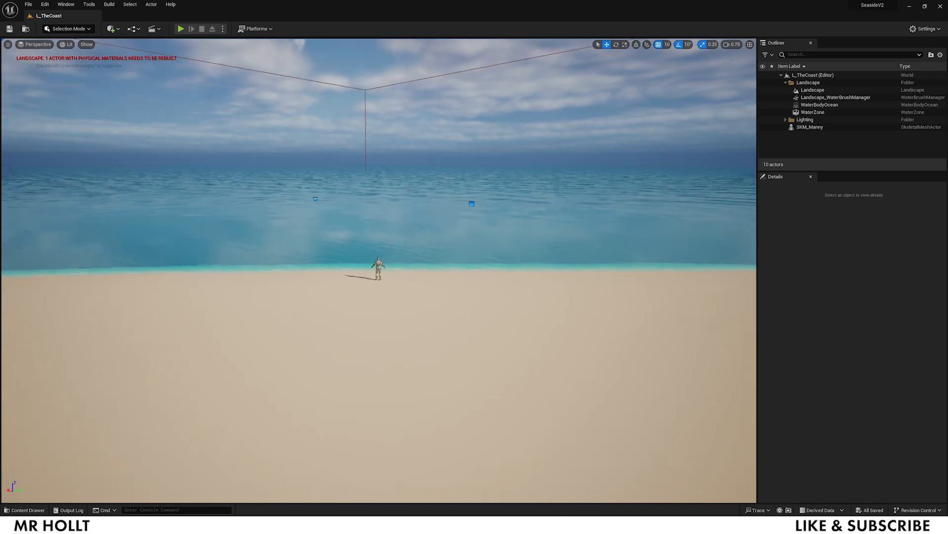
{"action": "scroll", "coordinate": [379, 270], "scroll_direction": "up", "scroll_amount": 6}
{"action": "key", "text": "w"}
{"action": "right_click_drag", "start_coordinate": [379, 270], "coordinate": [378, 292]}
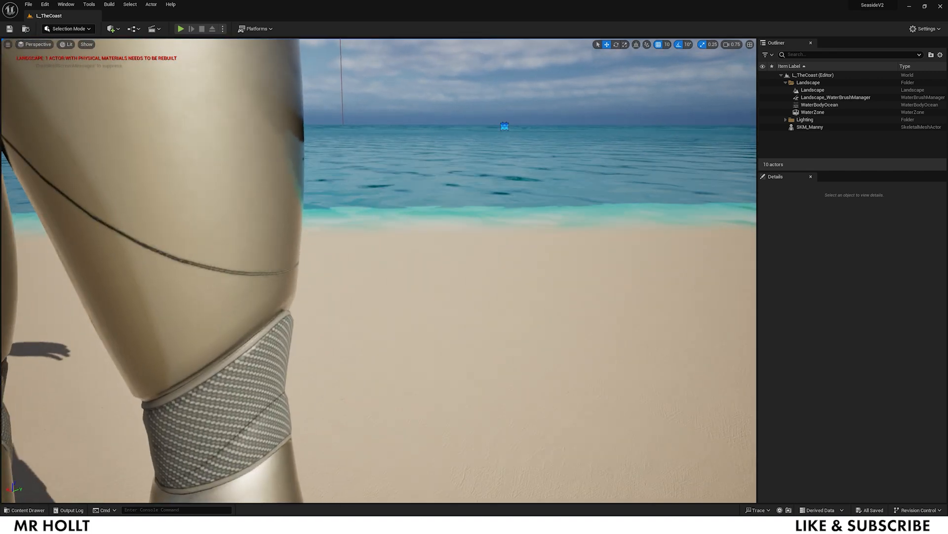
Open the Geometry/Assembly/Cliffs folder of the project content
{"action": "scroll", "coordinate": [404, 180], "scroll_direction": "down", "scroll_amount": 4}
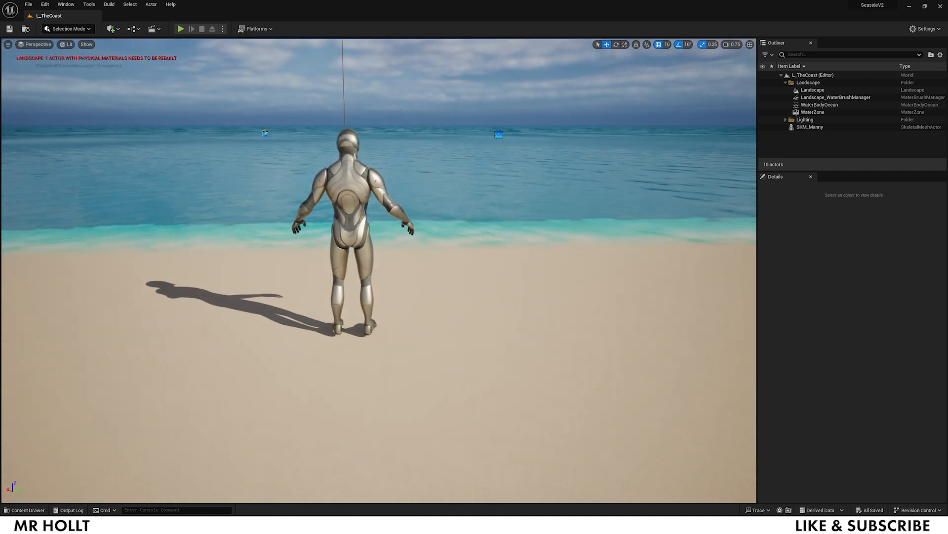
{"action": "scroll", "coordinate": [404, 179], "scroll_direction": "down", "scroll_amount": 10}
{"action": "scroll", "coordinate": [404, 179], "scroll_direction": "up", "scroll_amount": 6}
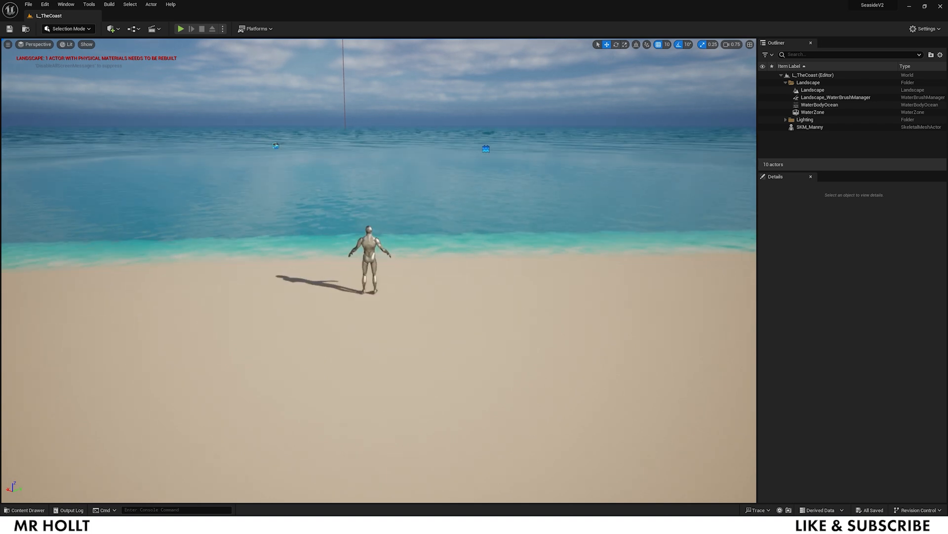
{"action": "key", "text": "ctrl+space"}
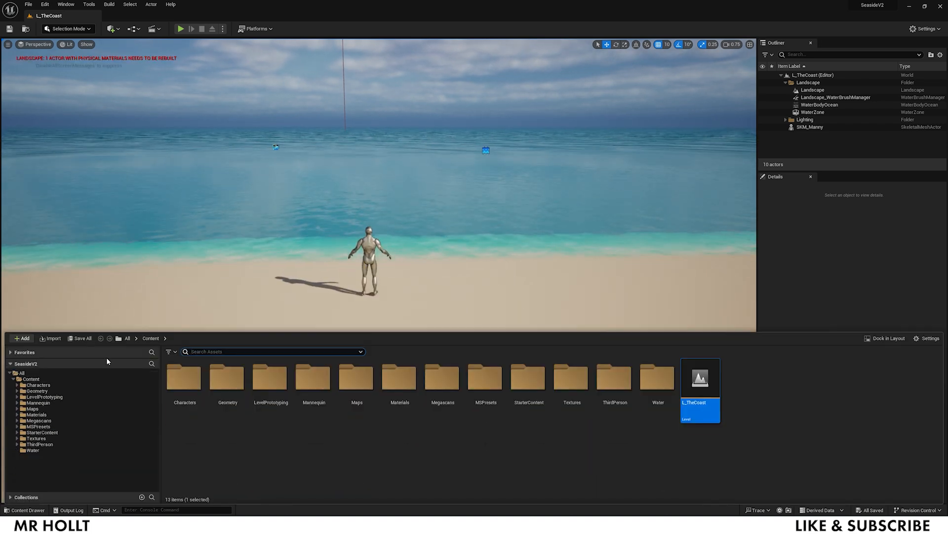
{"action": "left_click", "coordinate": [42, 391]}
{"action": "double_click", "coordinate": [184, 380]}
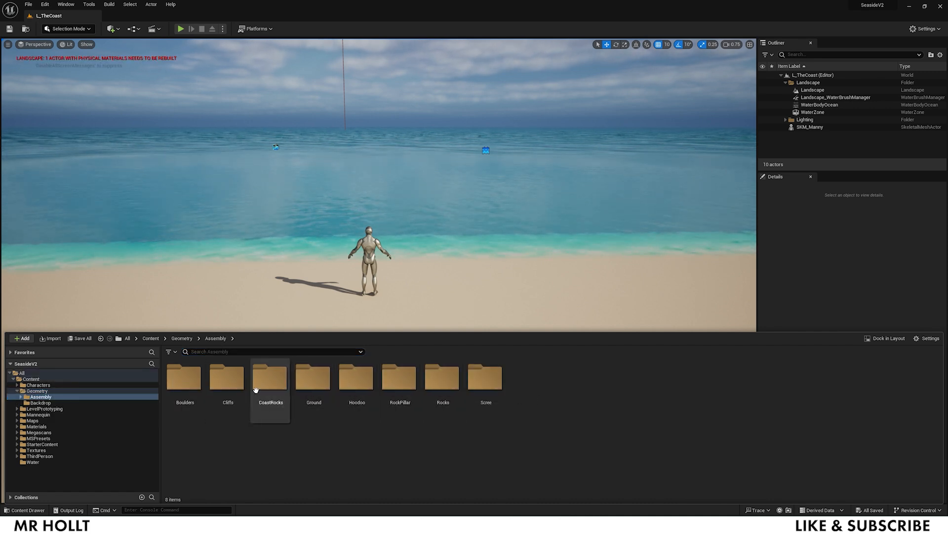
{"action": "left_click", "coordinate": [225, 384]}
{"action": "double_click", "coordinate": [225, 384]}
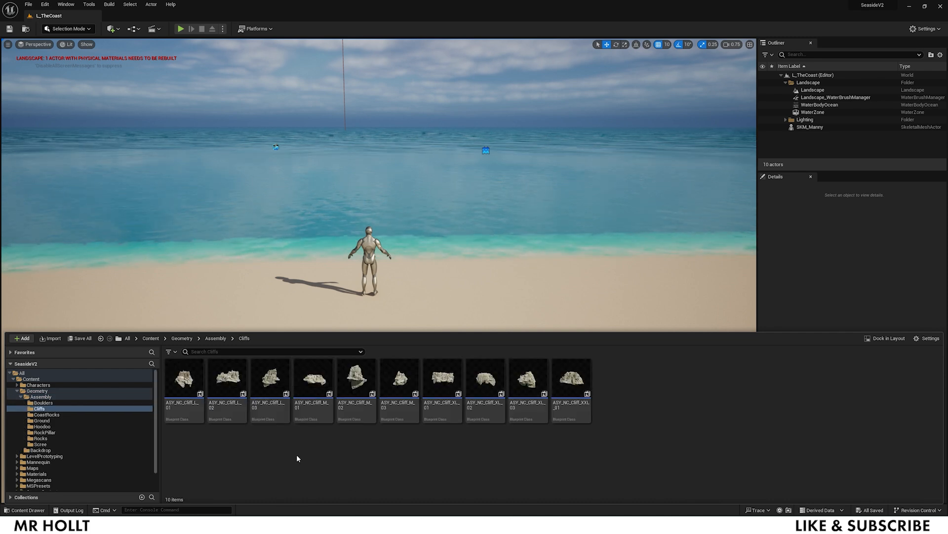
Place ASY_NC_Cliff_M_02 in the water offshore from the mannequin, rotated about 90° around Z and scaled uniformly to 2.25
{"action": "left_click_drag", "start_coordinate": [363, 404], "coordinate": [301, 251]}
{"action": "right_click_drag", "start_coordinate": [301, 251], "coordinate": [301, 251]}
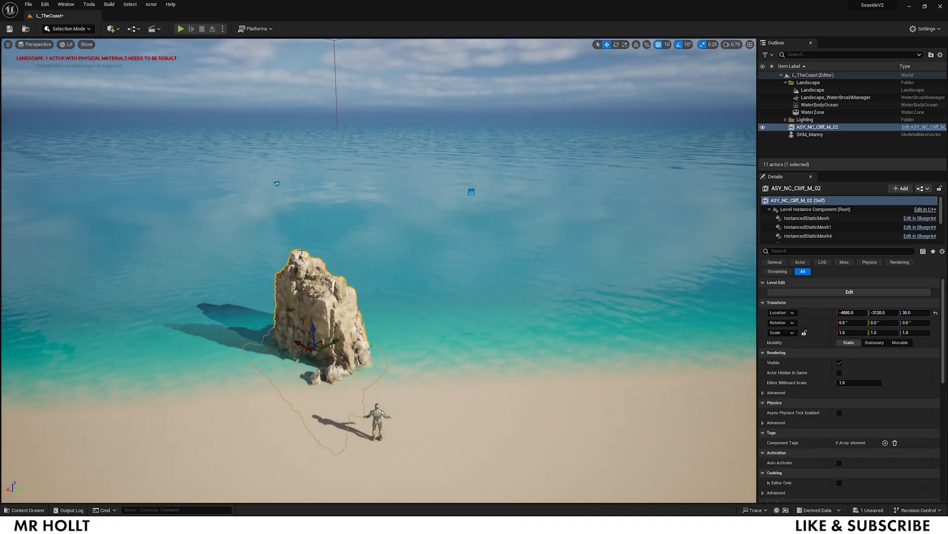
{"action": "key", "text": "e"}
{"action": "mouse_move", "coordinate": [350, 368]}
{"action": "right_mouse_down"}
{"action": "mouse_move", "coordinate": [385, 368]}
{"action": "mouse_move", "coordinate": [350, 368]}
{"action": "right_mouse_up"}
{"action": "left_click_drag", "start_coordinate": [350, 368], "coordinate": [352, 163]}
{"action": "key", "text": "w"}
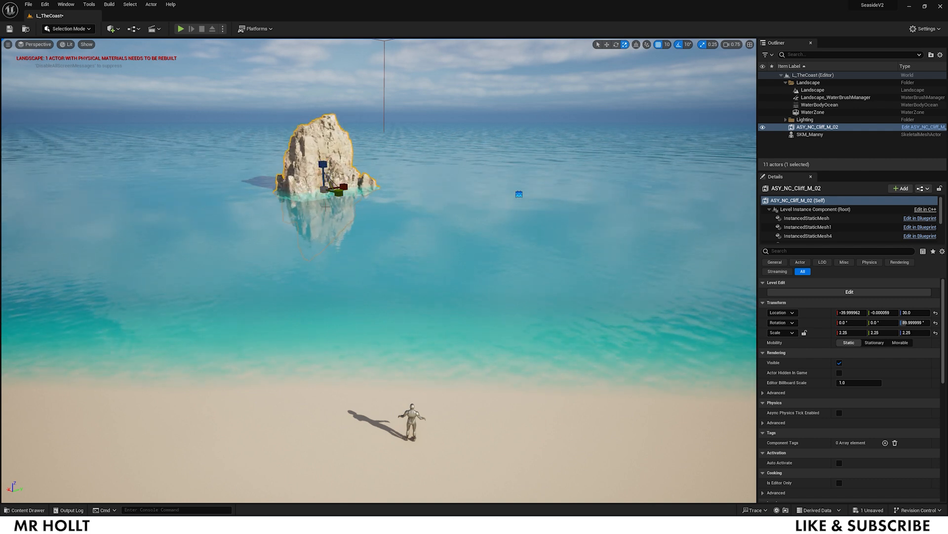
Examine the offshore cliff and its reflection from the beach behind the mannequin
{"action": "key", "text": "e"}
{"action": "key", "text": "r"}
{"action": "right_click_drag", "start_coordinate": [341, 211], "coordinate": [345, 175]}
{"action": "key", "text": "w"}
{"action": "key", "text": "s"}
{"action": "key", "text": "q"}
{"action": "key", "text": "s"}
{"action": "scroll", "coordinate": [401, 428], "scroll_direction": "up", "scroll_amount": 5}
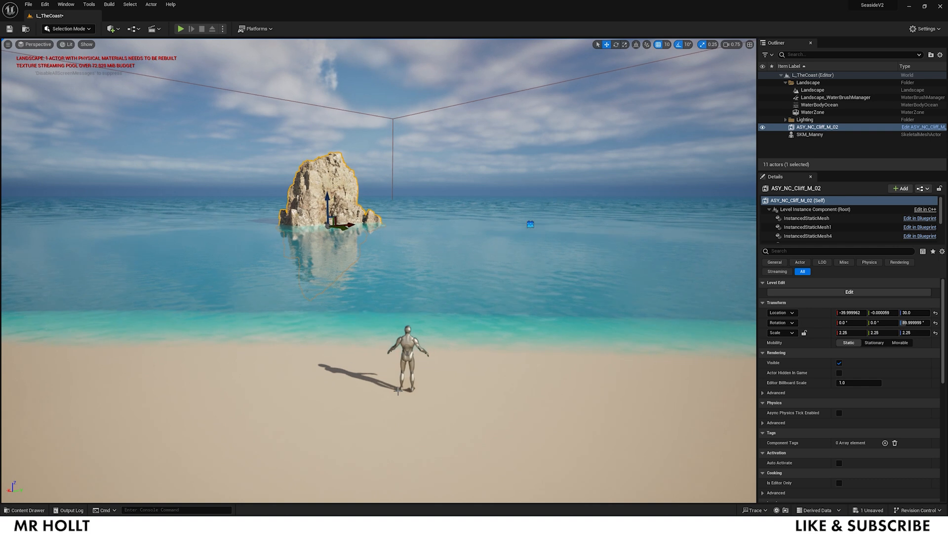
{"action": "key", "text": "s"}
{"action": "right_click_drag", "start_coordinate": [423, 416], "coordinate": [452, 408]}
{"action": "key", "text": "w"}
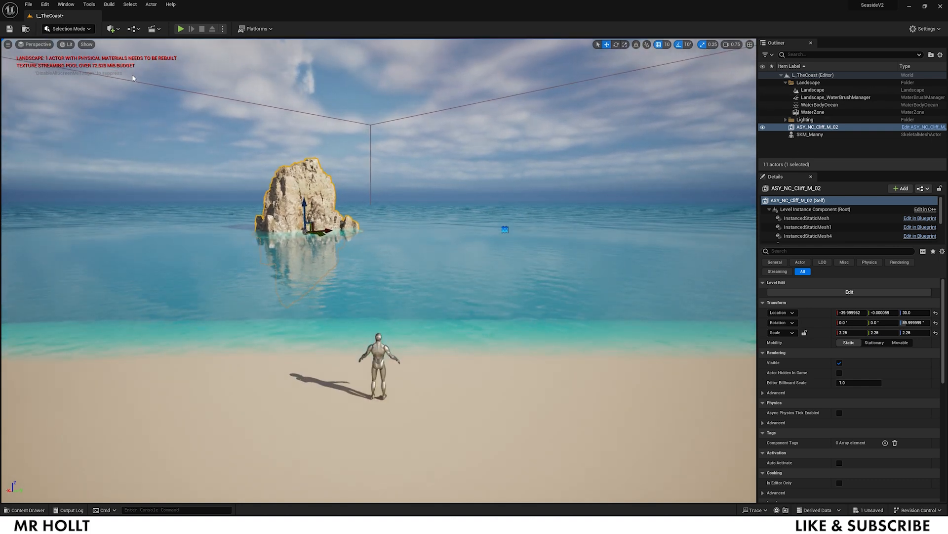
Add a Cine Camera Actor to the level and start piloting it
{"action": "left_click", "coordinate": [112, 29]}
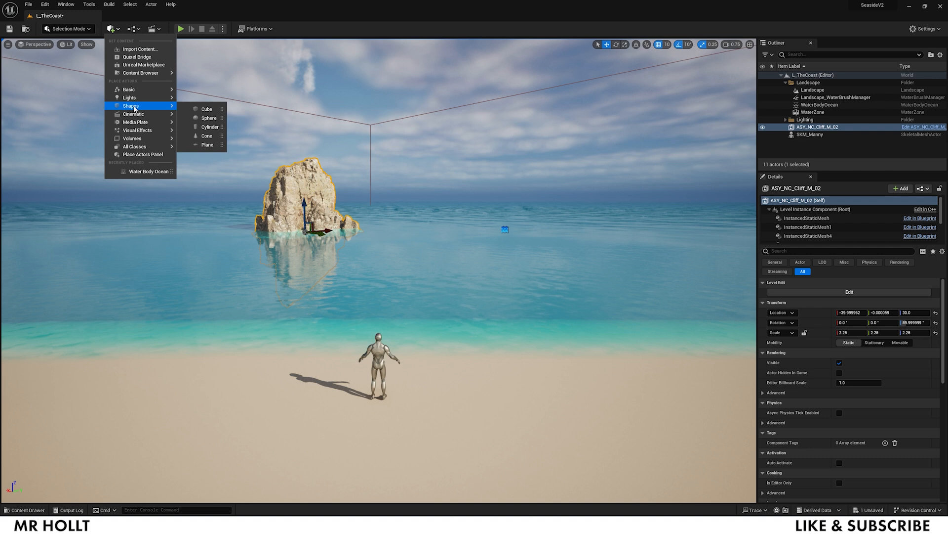
{"action": "mouse_move", "coordinate": [142, 115]}
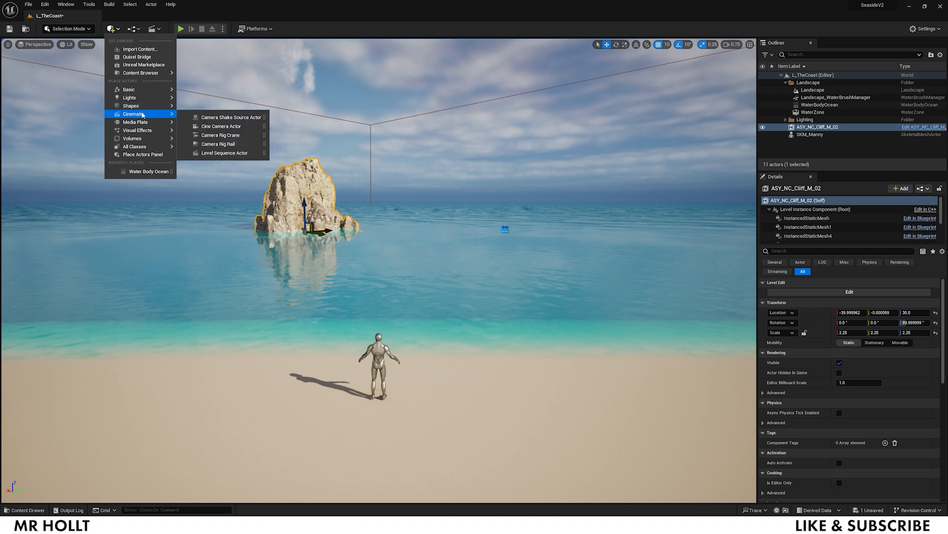
{"action": "left_click", "coordinate": [209, 127]}
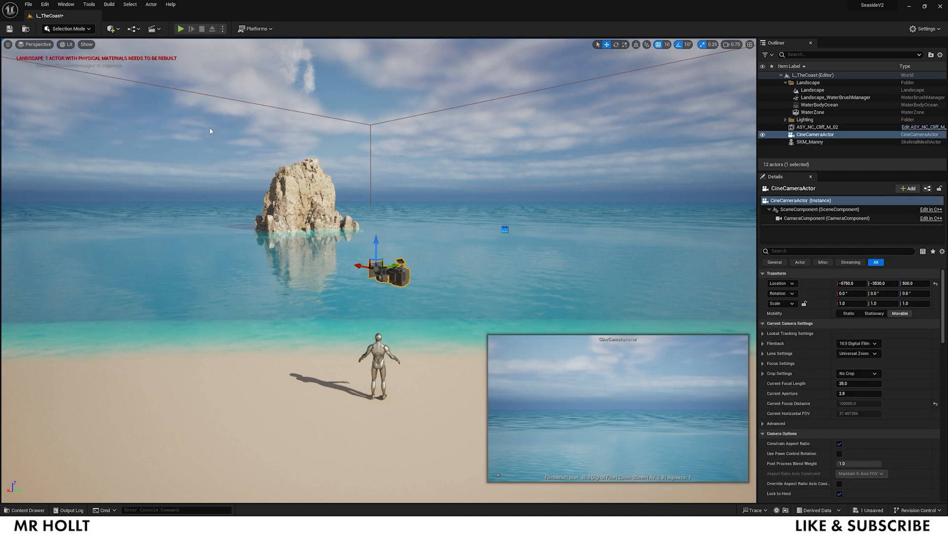
{"action": "right_click", "coordinate": [820, 137]}
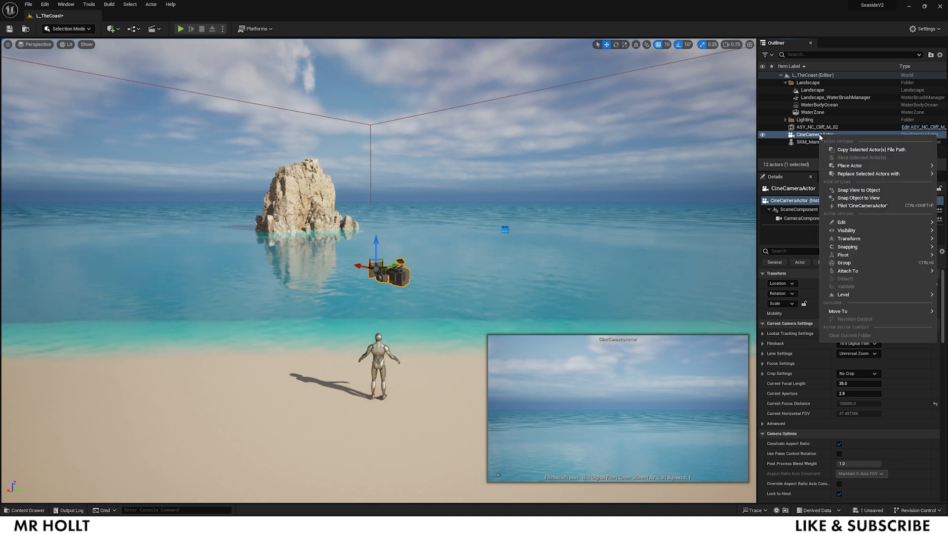
{"action": "left_click", "coordinate": [845, 207]}
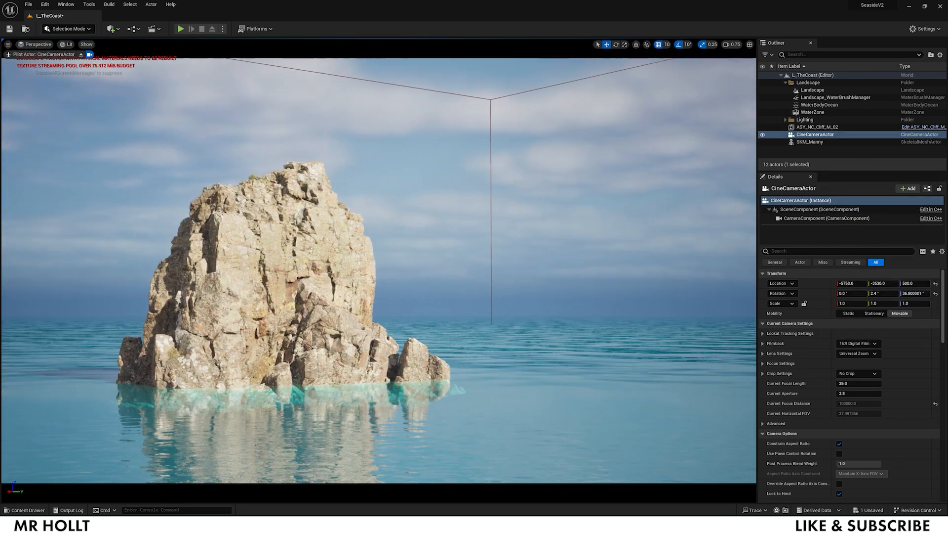
Pull the piloted camera back over the beach so the whole offshore cliff and the mannequin are in frame
{"action": "mouse_move", "coordinate": [379, 270]}
{"action": "right_mouse_down"}
{"action": "mouse_move", "coordinate": [378, 316]}
{"action": "mouse_move", "coordinate": [379, 289]}
{"action": "mouse_move", "coordinate": [395, 261]}
{"action": "right_mouse_up"}
{"action": "key", "text": "s"}
{"action": "key", "text": "q"}
{"action": "key", "text": "e"}
{"action": "key", "text": "w"}
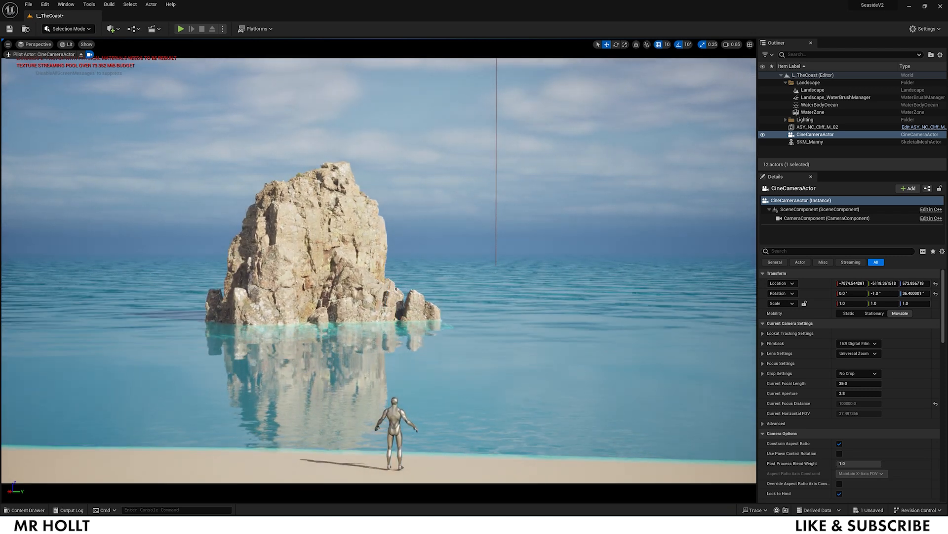
{"action": "scroll", "coordinate": [395, 261], "scroll_direction": "down", "scroll_amount": 3}
{"action": "scroll", "coordinate": [395, 261], "scroll_direction": "down", "scroll_amount": 2}
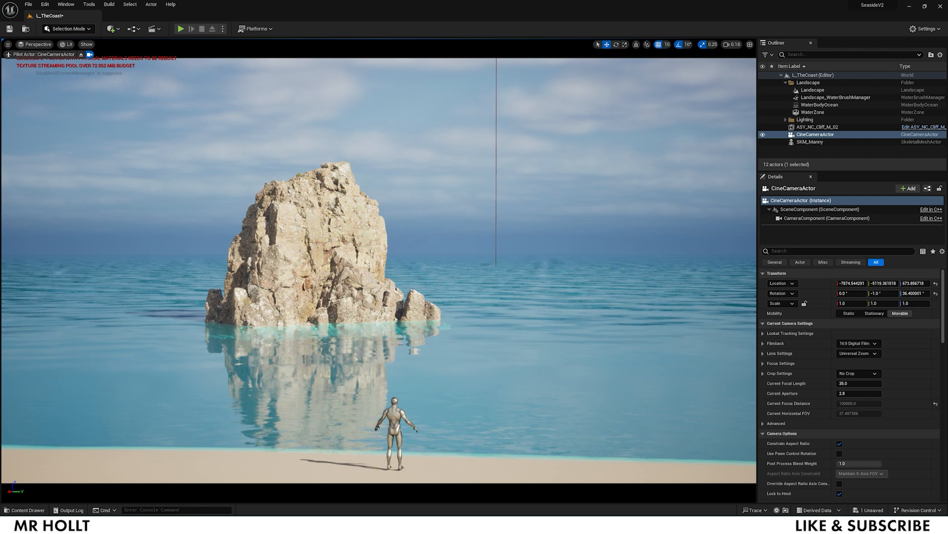
Lower the piloted camera close to the sand so the mannequin stands against the offshore cliff
{"action": "key", "text": "q"}
{"action": "key", "text": "w"}
{"action": "right_click_drag", "start_coordinate": [619, 221], "coordinate": [633, 225]}
{"action": "key", "text": "a"}
{"action": "key", "text": "w"}
{"action": "key", "text": "s"}
{"action": "key", "text": "q"}
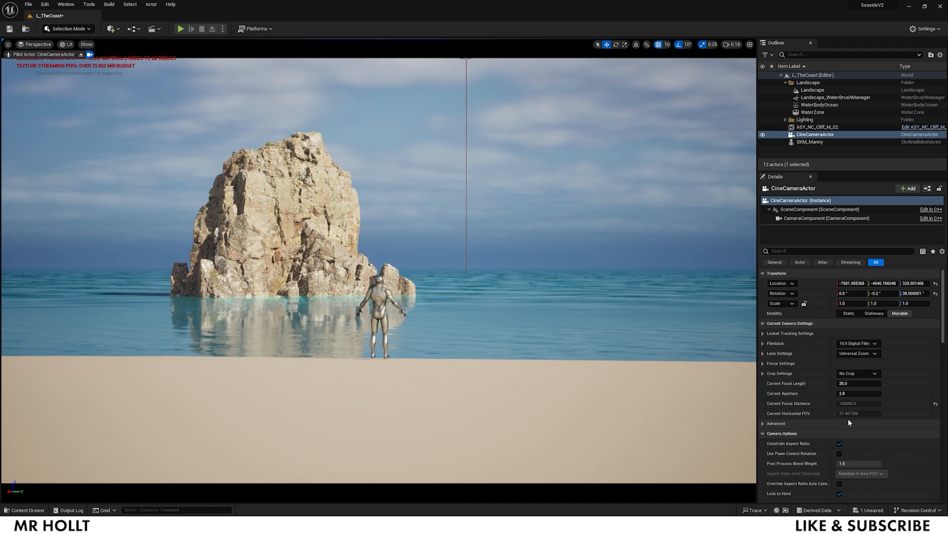
Set the camera's filmback to 16:9 DSLR and move the camera closer to the mannequin
{"action": "left_click", "coordinate": [860, 343]}
{"action": "left_click", "coordinate": [856, 371]}
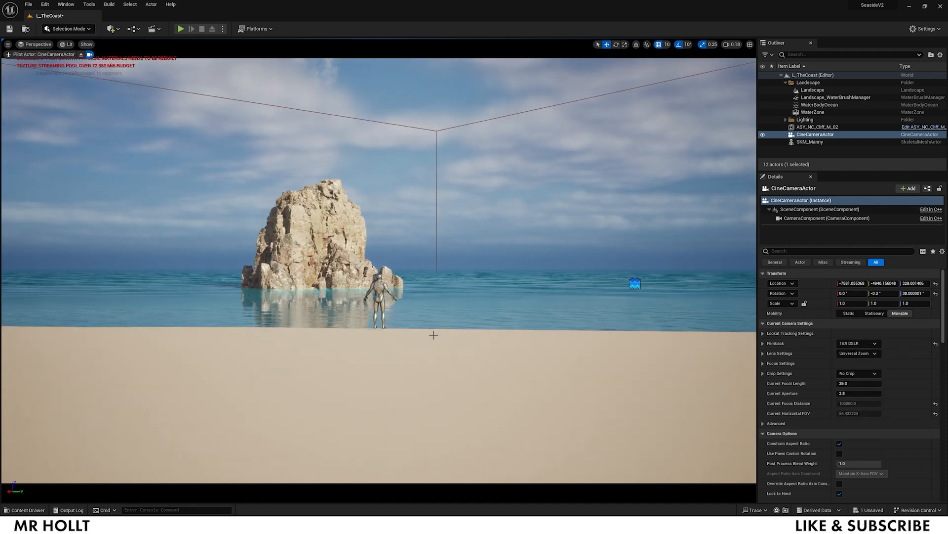
{"action": "key", "text": "w"}
{"action": "right_click_drag", "start_coordinate": [696, 349], "coordinate": [696, 349]}
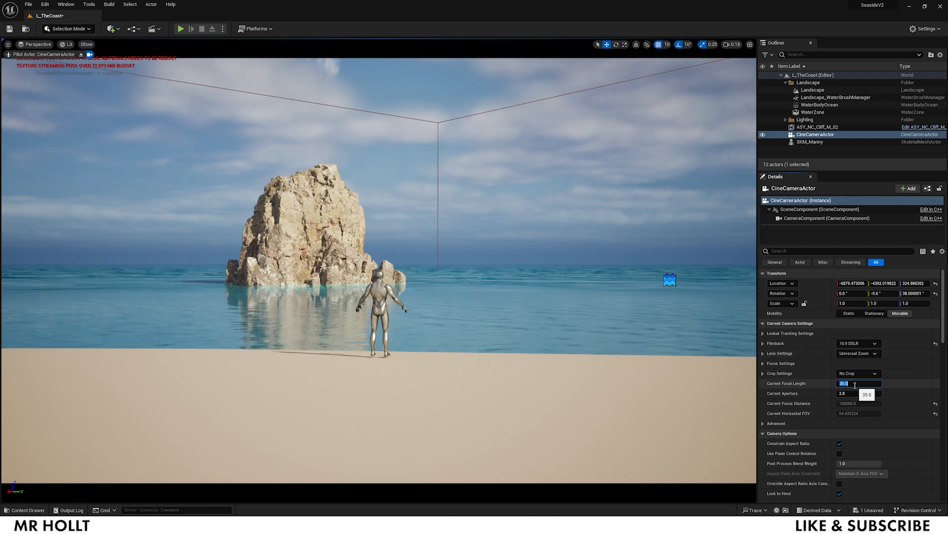
Set the camera's focal length to 22 mm and reframe the mannequin and cliff from slightly closer
{"action": "key", "text": "Return"}
{"action": "right_click_drag", "start_coordinate": [510, 344], "coordinate": [511, 345]}
{"action": "key", "text": "w"}
{"action": "key", "text": "s"}
{"action": "key", "text": "s"}
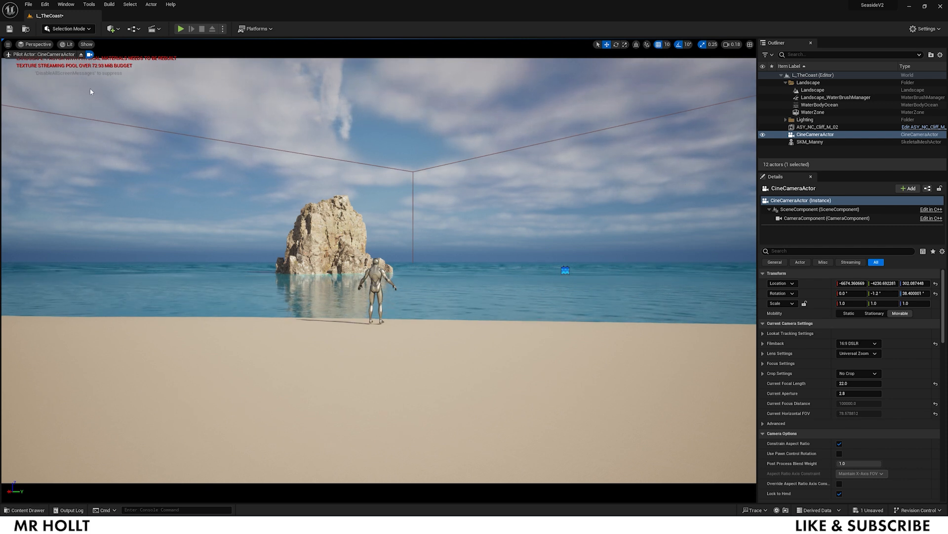
Stop piloting the camera and return to a free view overlooking the camera, beach and cliff
{"action": "left_click", "coordinate": [81, 55]}
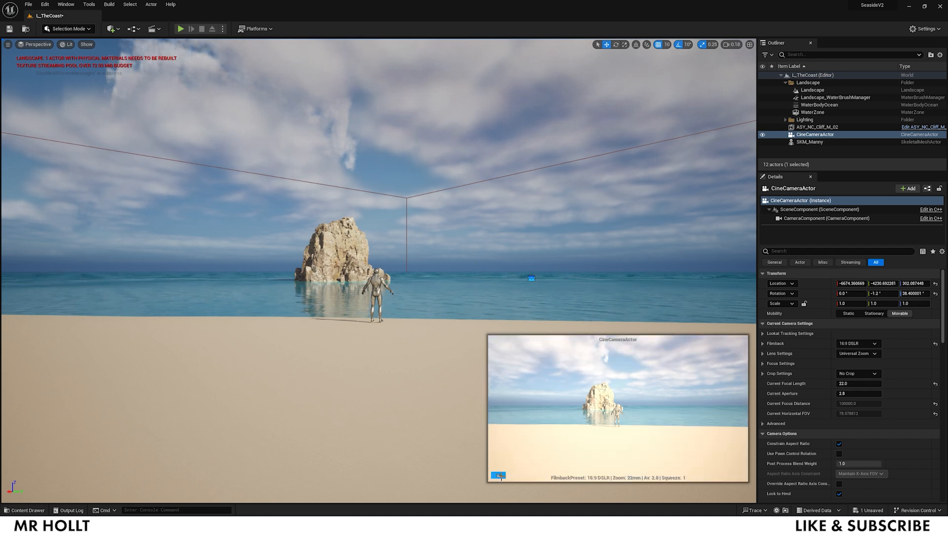
{"action": "right_click_drag", "start_coordinate": [334, 360], "coordinate": [345, 373]}
{"action": "key", "text": "s"}
{"action": "key", "text": "e"}
{"action": "right_click_drag", "start_coordinate": [368, 307], "coordinate": [338, 333]}
{"action": "key", "text": "s"}
{"action": "key", "text": "e"}
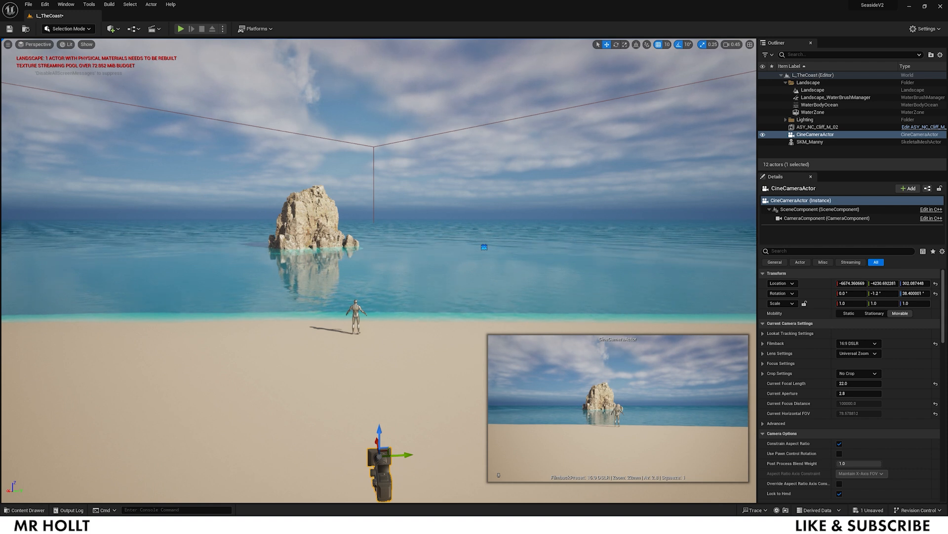
{"action": "key", "text": "s"}
Scale up the offshore cliff and move it farther out to sea, to about X 4240, Y 3080
{"action": "right_click_drag", "start_coordinate": [300, 211], "coordinate": [300, 211]}
{"action": "key", "text": "w"}
{"action": "left_click", "coordinate": [299, 211]}
{"action": "key", "text": "r"}
{"action": "left_click_drag", "start_coordinate": [310, 243], "coordinate": [330, 304]}
{"action": "left_click_drag", "start_coordinate": [321, 244], "coordinate": [325, 163]}
{"action": "key", "text": "s"}
{"action": "right_click_drag", "start_coordinate": [325, 163], "coordinate": [308, 118]}
Place ASY_NC_Cliff_XL_03 at the shoreline, rotated to about -440° around Z and moved to about X -4877, Y -5755
{"action": "key", "text": "ctrl+space"}
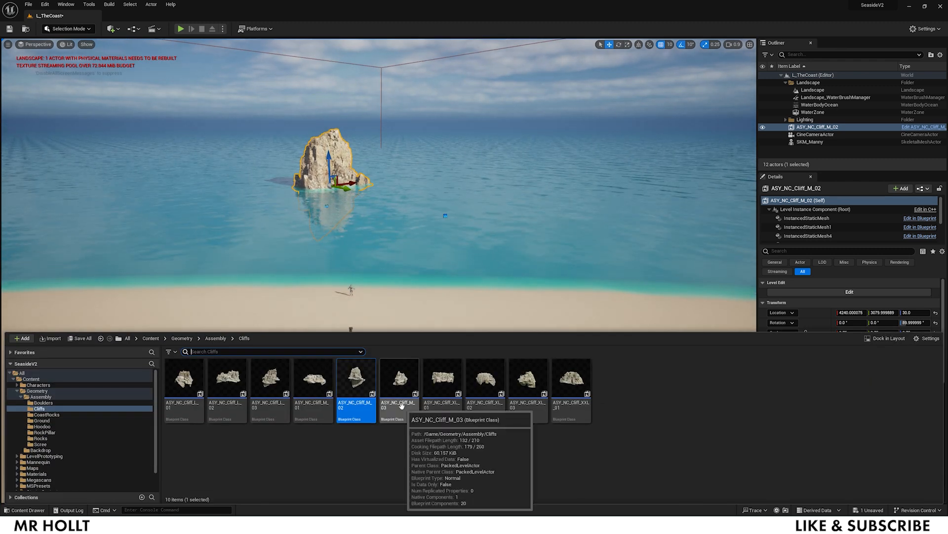
{"action": "left_click", "coordinate": [527, 382]}
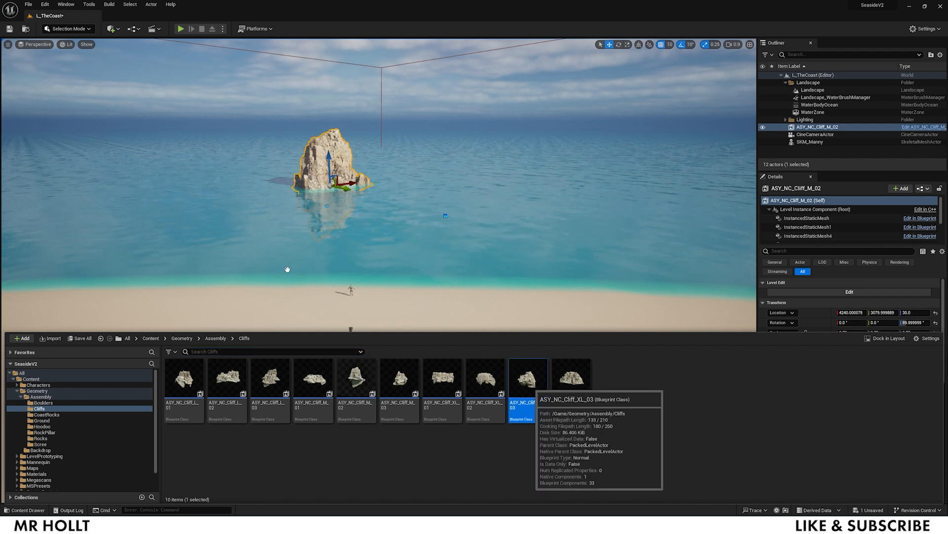
{"action": "left_click_drag", "start_coordinate": [276, 296], "coordinate": [106, 302]}
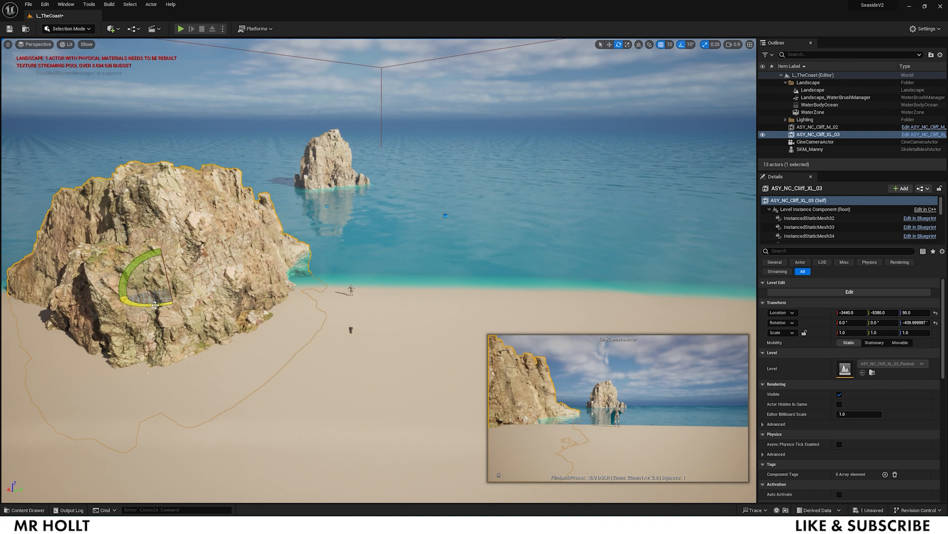
{"action": "mouse_move", "coordinate": [162, 288]}
{"action": "left_mouse_down"}
{"action": "mouse_move", "coordinate": [195, 284]}
{"action": "mouse_move", "coordinate": [169, 282]}
{"action": "left_mouse_up"}
{"action": "right_click_drag", "start_coordinate": [169, 281], "coordinate": [187, 407]}
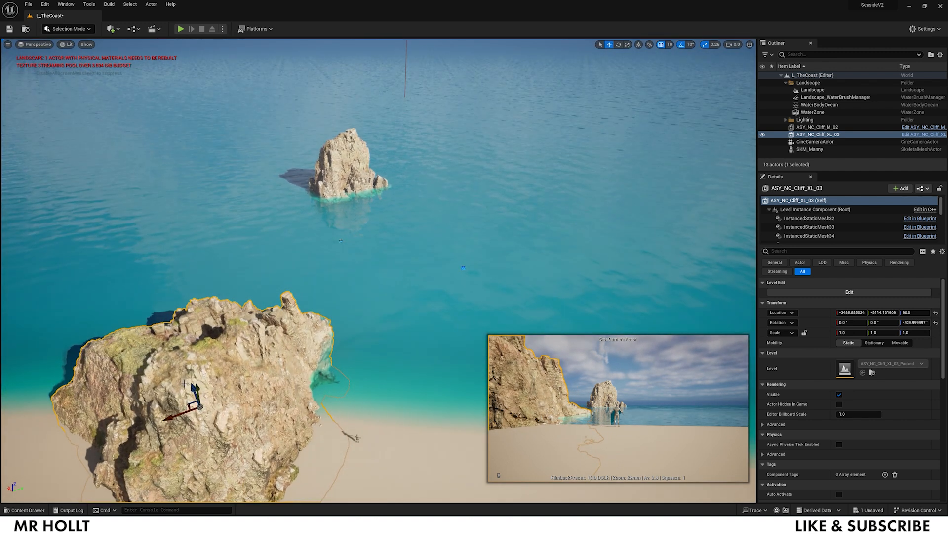
{"action": "middle_click_drag", "start_coordinate": [190, 405], "coordinate": [323, 405]}
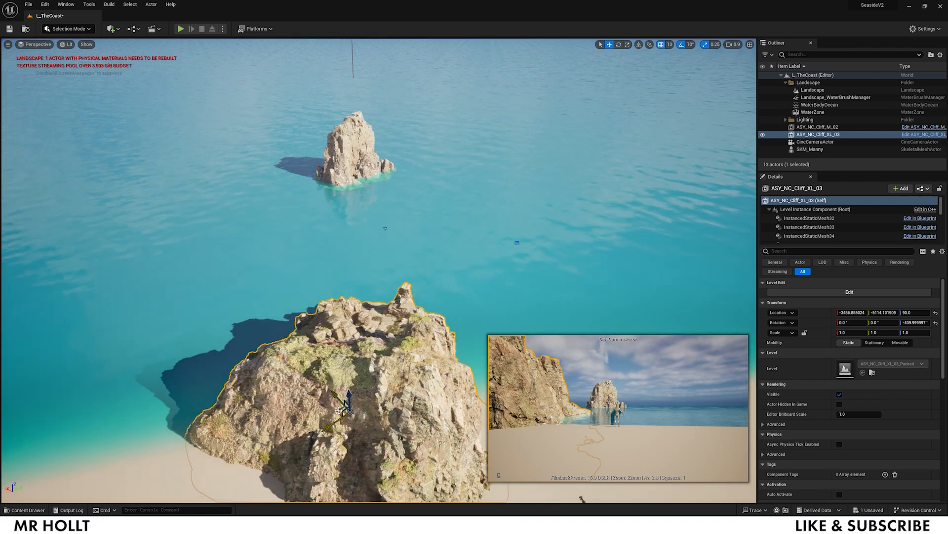
{"action": "left_click_drag", "start_coordinate": [338, 411], "coordinate": [394, 495]}
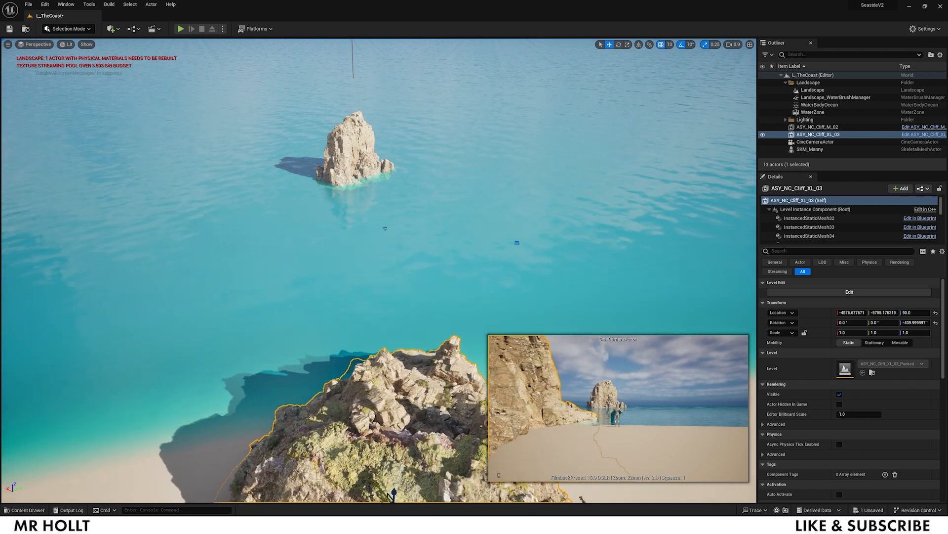
Place ASY_NC_Cliff_M_01 and ASY_NC_Cliff_XXL_01 on the beach opposite the XL cliff, rotating the XXL one to about 220° around Z
{"action": "mouse_move", "coordinate": [358, 418]}
{"action": "right_mouse_down"}
{"action": "mouse_move", "coordinate": [352, 395]}
{"action": "mouse_move", "coordinate": [357, 419]}
{"action": "right_mouse_up"}
{"action": "key", "text": "ctrl+space"}
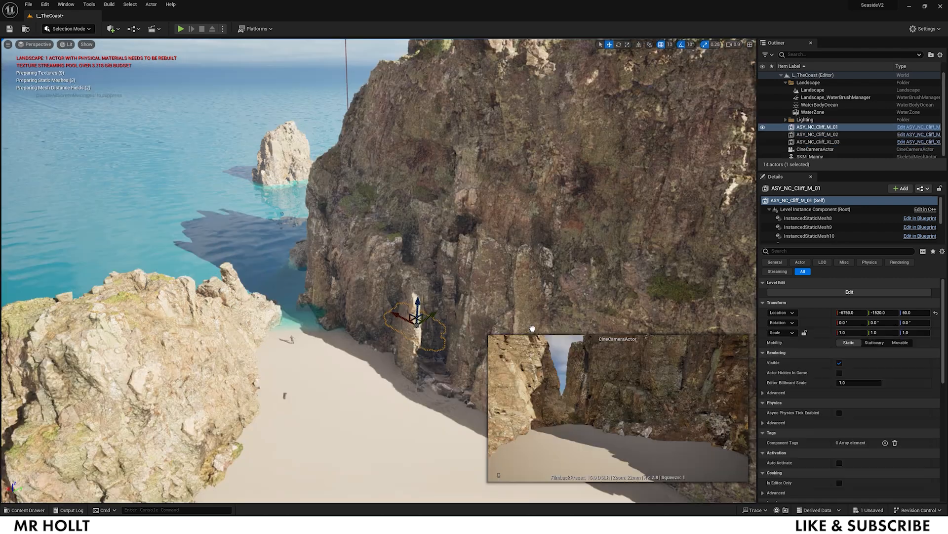
{"action": "left_click_drag", "start_coordinate": [370, 318], "coordinate": [413, 321]}
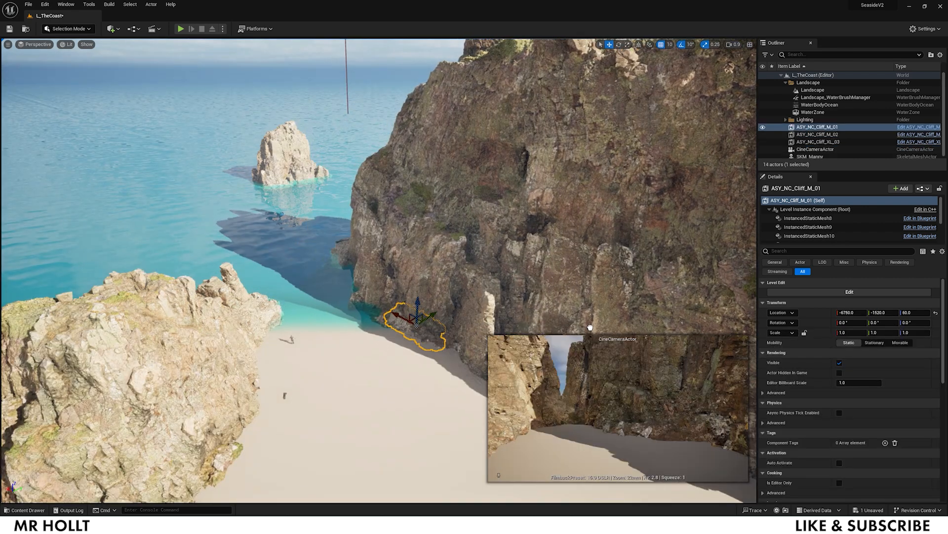
{"action": "key", "text": "f"}
{"action": "right_click_drag", "start_coordinate": [460, 305], "coordinate": [475, 304]}
{"action": "key", "text": "e"}
{"action": "left_click_drag", "start_coordinate": [489, 318], "coordinate": [435, 311]}
{"action": "right_click_drag", "start_coordinate": [435, 296], "coordinate": [494, 326]}
{"action": "right_click_drag", "start_coordinate": [460, 284], "coordinate": [536, 285]}
{"action": "left_click_drag", "start_coordinate": [428, 257], "coordinate": [494, 260]}
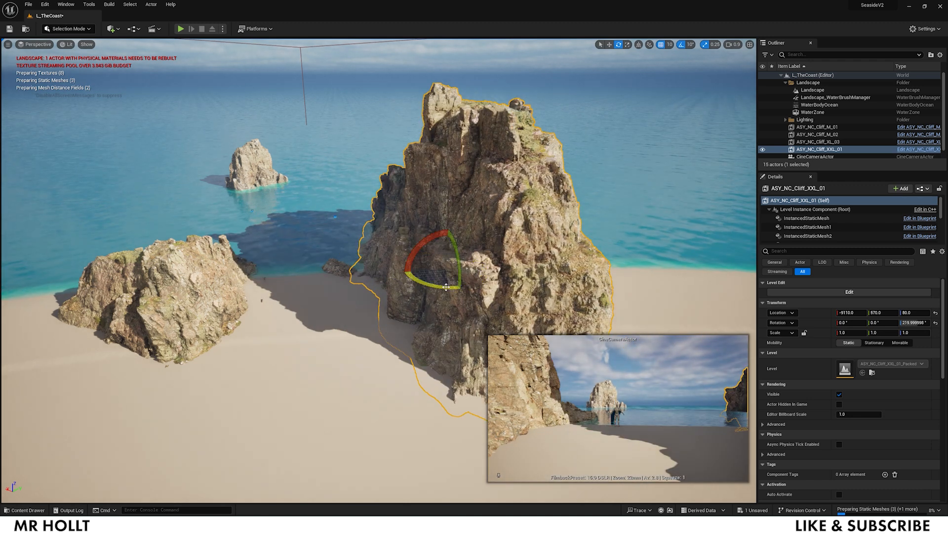
Scale ASY_NC_Cliff_XXL_01 uniformly to 0.75 and reposition it along the shore opposite the XL cliff
{"action": "left_click_drag", "start_coordinate": [443, 276], "coordinate": [376, 296]}
{"action": "key", "text": "r"}
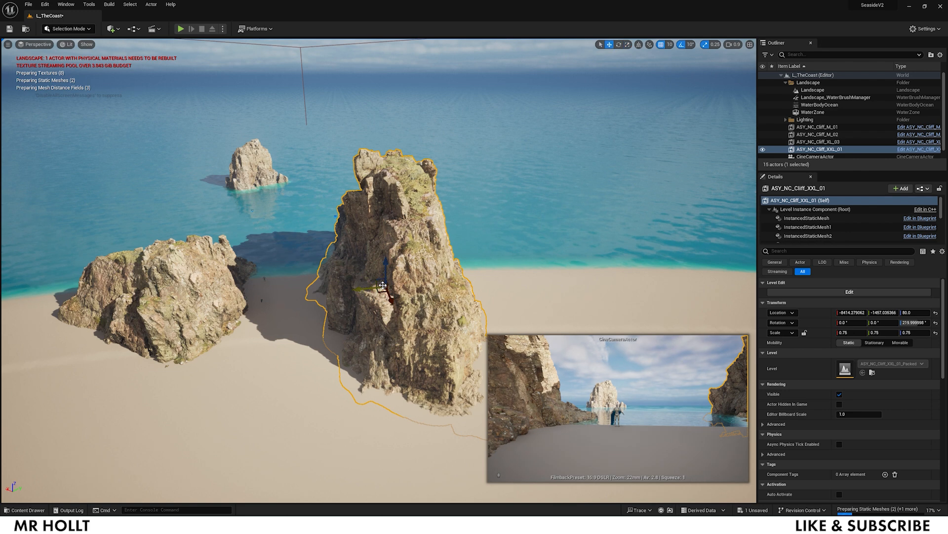
{"action": "left_click_drag", "start_coordinate": [384, 288], "coordinate": [341, 296]}
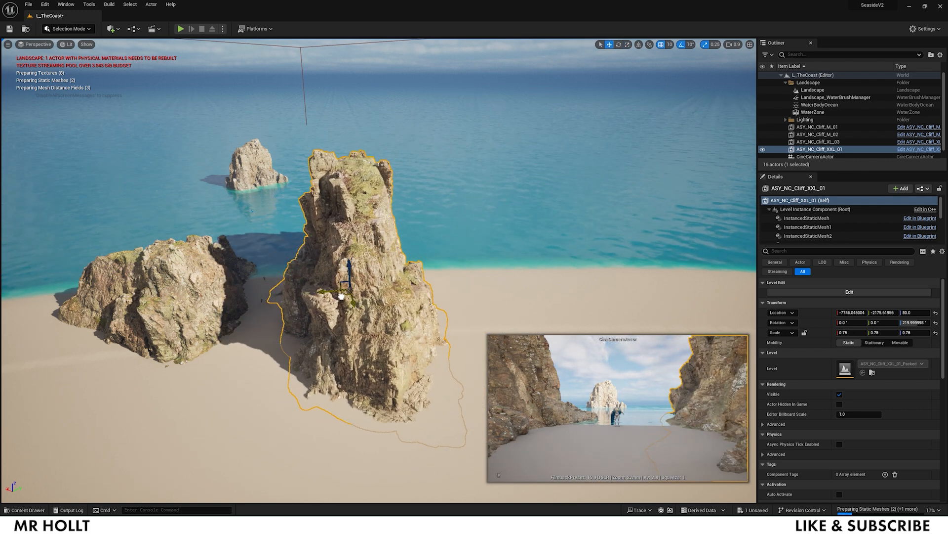
{"action": "right_click_drag", "start_coordinate": [341, 296], "coordinate": [434, 299]}
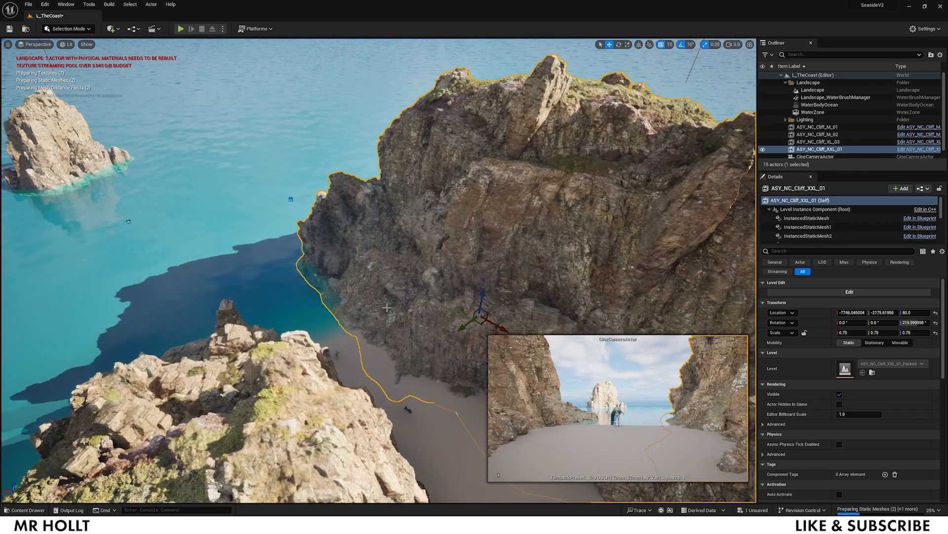
{"action": "left_click_drag", "start_coordinate": [483, 322], "coordinate": [584, 273]}
Delete ASY_NC_Cliff_M_01, then move ASY_NC_Cliff_XXL_01 to about X -8368, Y -3285 and scale it uniformly to 0.5
{"action": "left_click", "coordinate": [417, 284]}
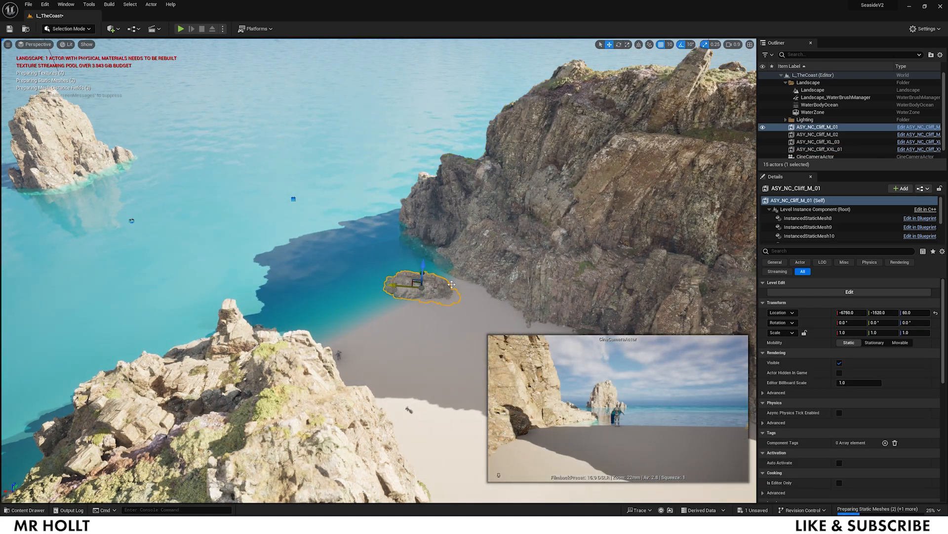
{"action": "key", "text": "Delete"}
{"action": "left_click", "coordinate": [530, 269]}
{"action": "right_click_drag", "start_coordinate": [529, 269], "coordinate": [532, 280]}
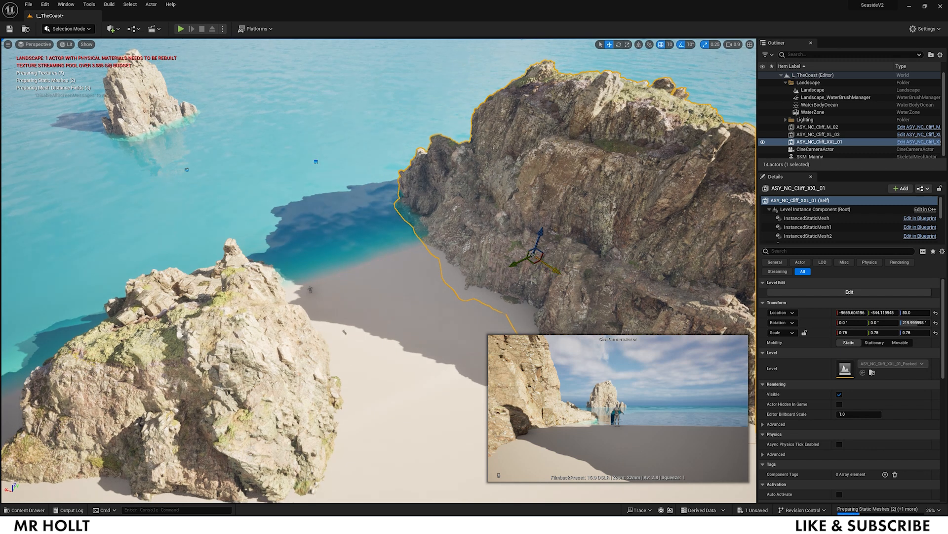
{"action": "left_click_drag", "start_coordinate": [534, 264], "coordinate": [439, 332]}
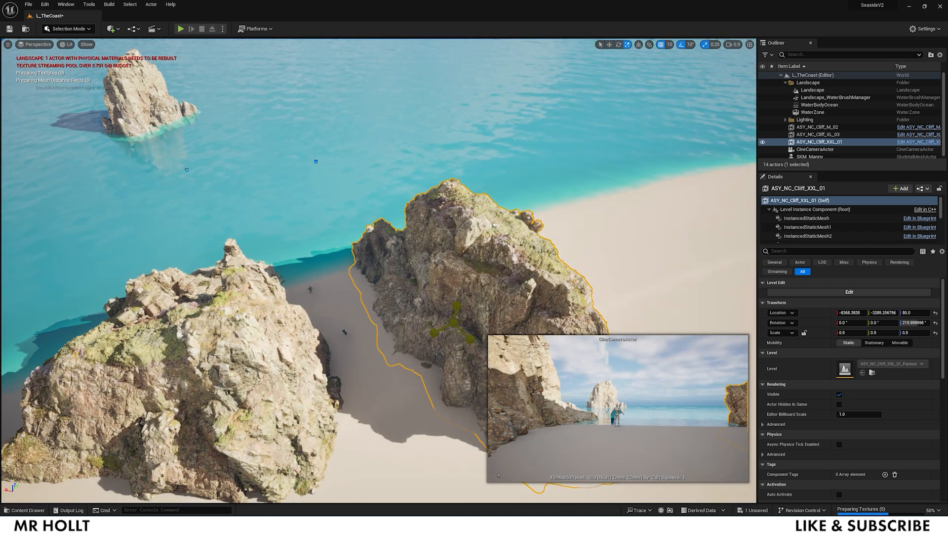
Turn off scale snapping and scale ASY_NC_Cliff_XXL_01 uniformly by eye so it frames its side of the beach
{"action": "mouse_move", "coordinate": [454, 324]}
{"action": "left_mouse_down"}
{"action": "mouse_move", "coordinate": [481, 305]}
{"action": "mouse_move", "coordinate": [458, 325]}
{"action": "left_mouse_up"}
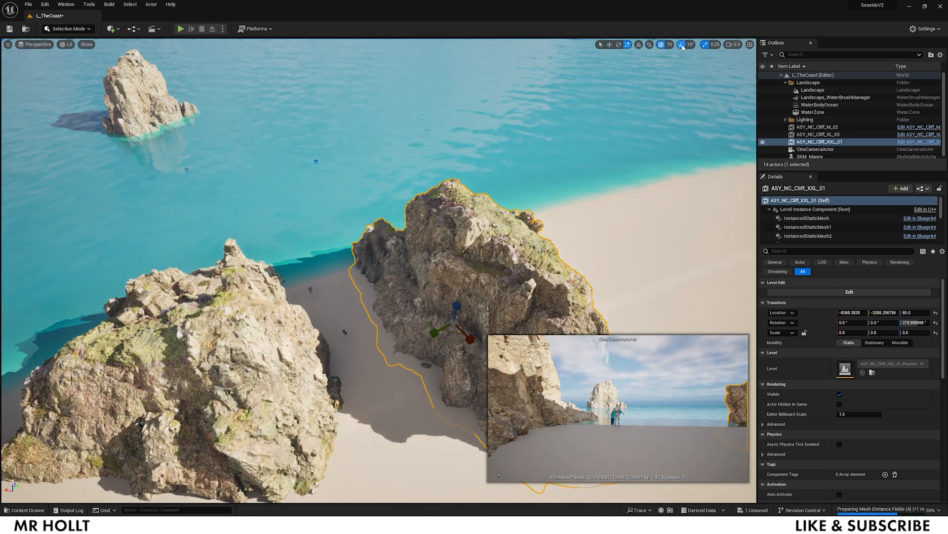
{"action": "left_click", "coordinate": [704, 45]}
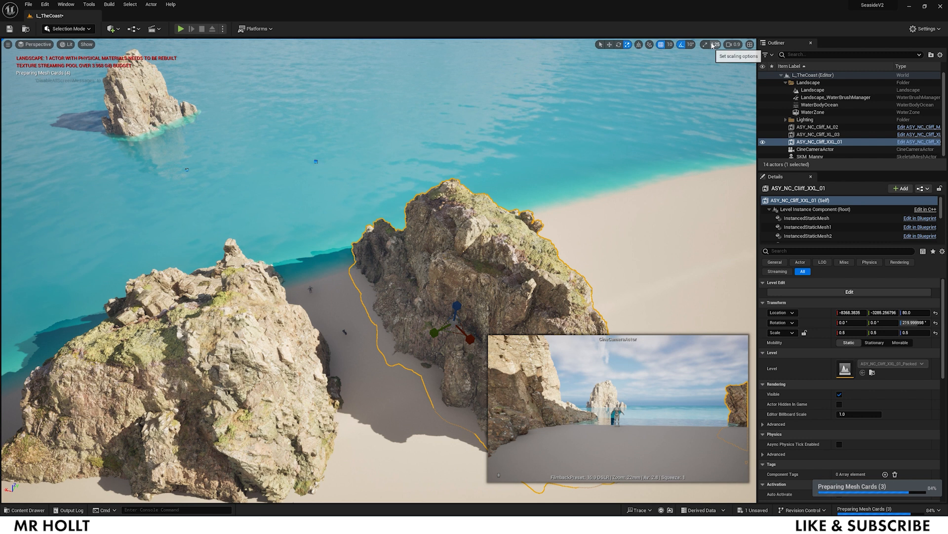
{"action": "mouse_move", "coordinate": [452, 327]}
{"action": "left_mouse_down"}
{"action": "mouse_move", "coordinate": [480, 306]}
{"action": "mouse_move", "coordinate": [446, 330]}
{"action": "mouse_move", "coordinate": [450, 310]}
{"action": "mouse_move", "coordinate": [451, 327]}
{"action": "mouse_move", "coordinate": [481, 343]}
{"action": "mouse_move", "coordinate": [454, 327]}
{"action": "mouse_move", "coordinate": [461, 322]}
{"action": "left_mouse_up"}
{"action": "left_click", "coordinate": [395, 415]}
{"action": "right_click_drag", "start_coordinate": [395, 414], "coordinate": [285, 231]}
{"action": "key", "text": "w"}
Scale offshore cliff ASY_NC_Cliff_M_02 to about 11.8, rotate it to about 70° around Z and move it to about X 21065, Y 12235, Z -170
{"action": "left_click", "coordinate": [309, 147]}
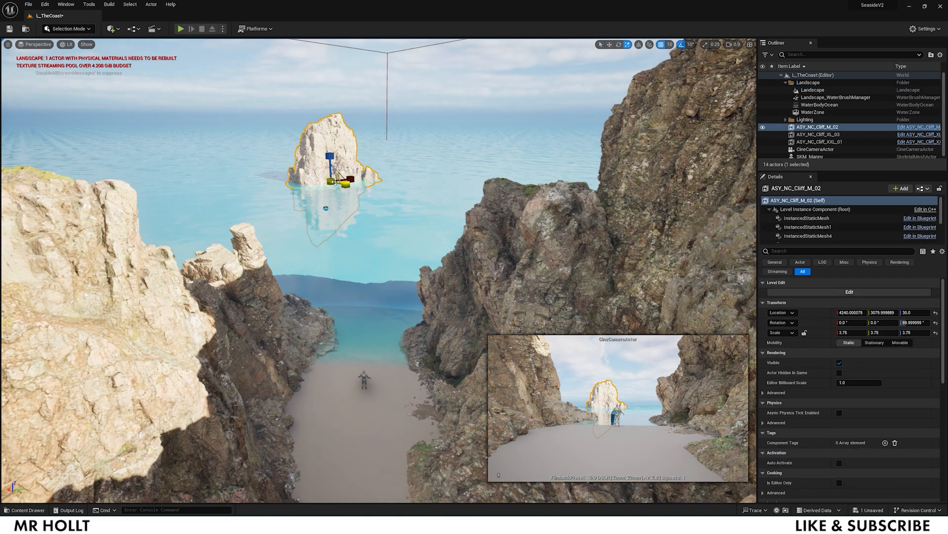
{"action": "left_click_drag", "start_coordinate": [331, 182], "coordinate": [376, 151]}
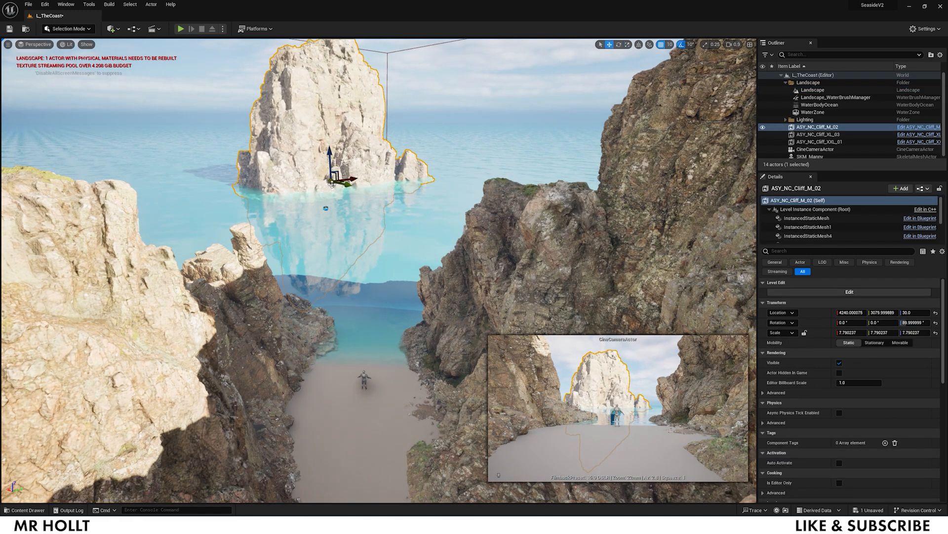
{"action": "key", "text": "f"}
{"action": "left_click_drag", "start_coordinate": [358, 217], "coordinate": [335, 103]}
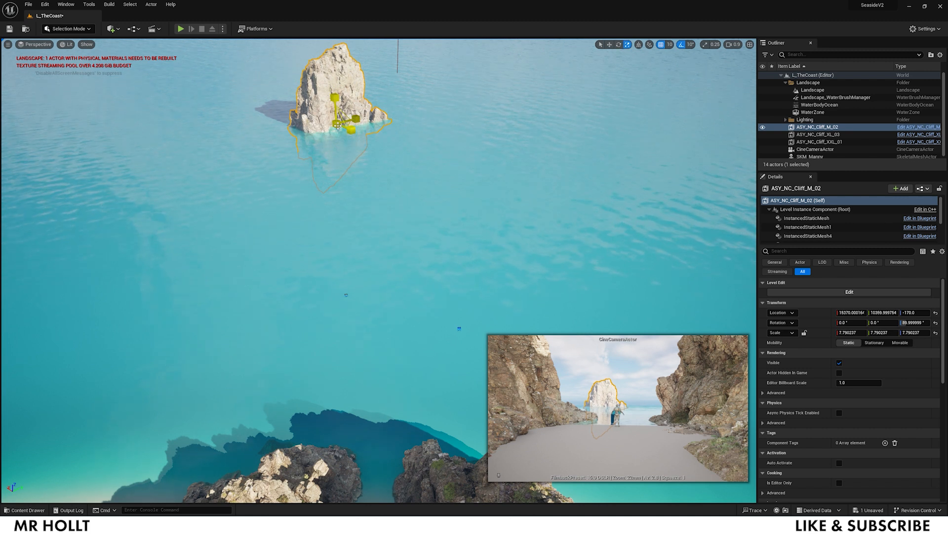
{"action": "mouse_move", "coordinate": [337, 124]}
{"action": "left_mouse_down"}
{"action": "mouse_move", "coordinate": [357, 111]}
{"action": "mouse_move", "coordinate": [350, 116]}
{"action": "left_mouse_up"}
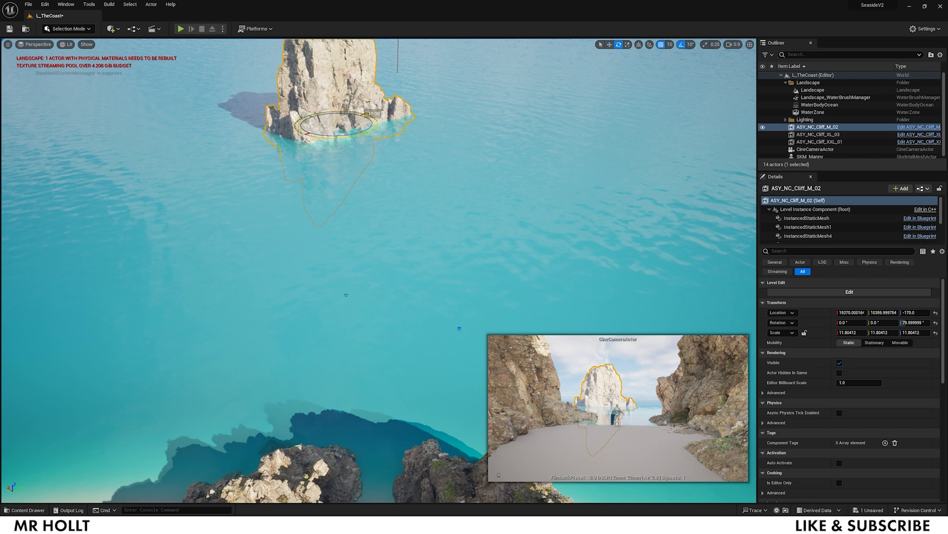
{"action": "left_click_drag", "start_coordinate": [307, 132], "coordinate": [327, 102]}
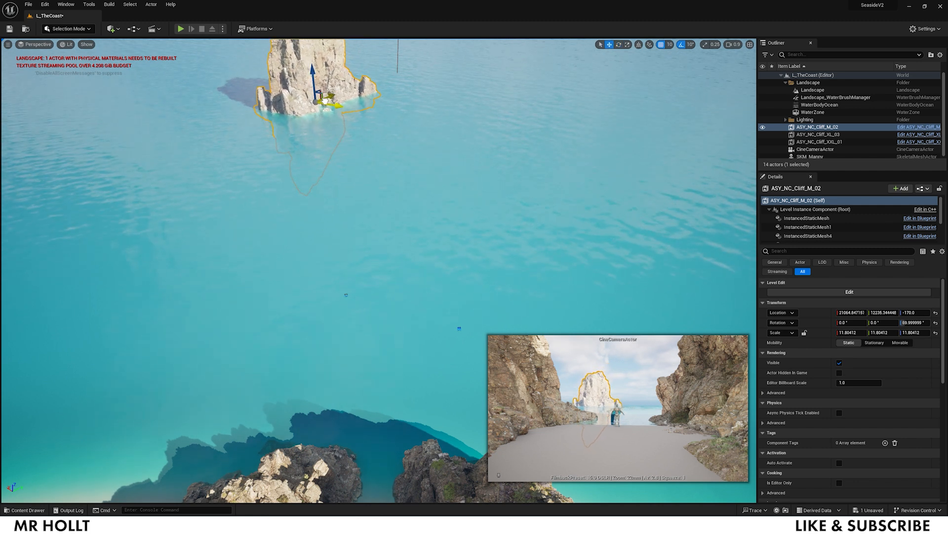
Place ASY_NC_Cliff_XL_02 in the sea beyond the XXL cliff, scaled to about 2.13 at about X -3690, Y 970, Z -1080
{"action": "left_click", "coordinate": [459, 328]}
{"action": "right_click_drag", "start_coordinate": [459, 328], "coordinate": [469, 371]}
{"action": "key", "text": "ctrl+space"}
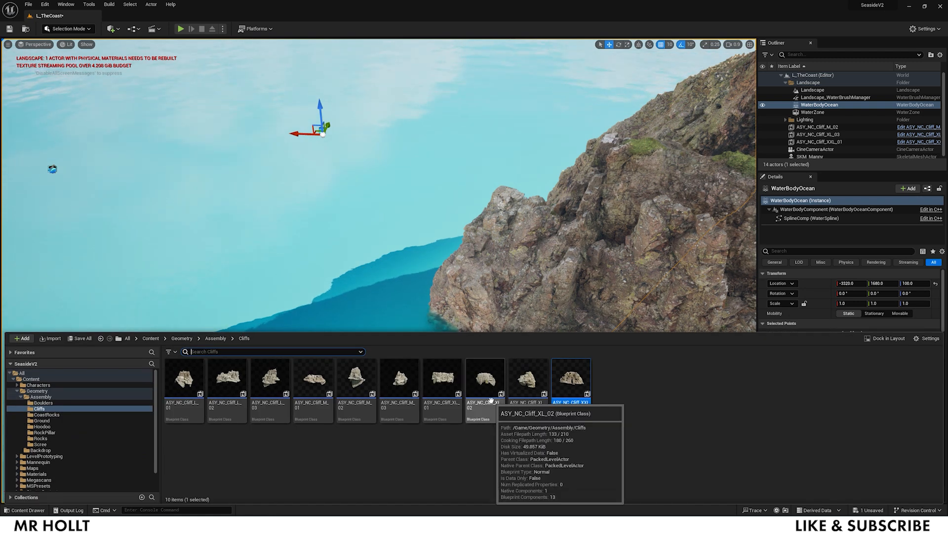
{"action": "left_click_drag", "start_coordinate": [491, 399], "coordinate": [332, 156]}
{"action": "key", "text": "f"}
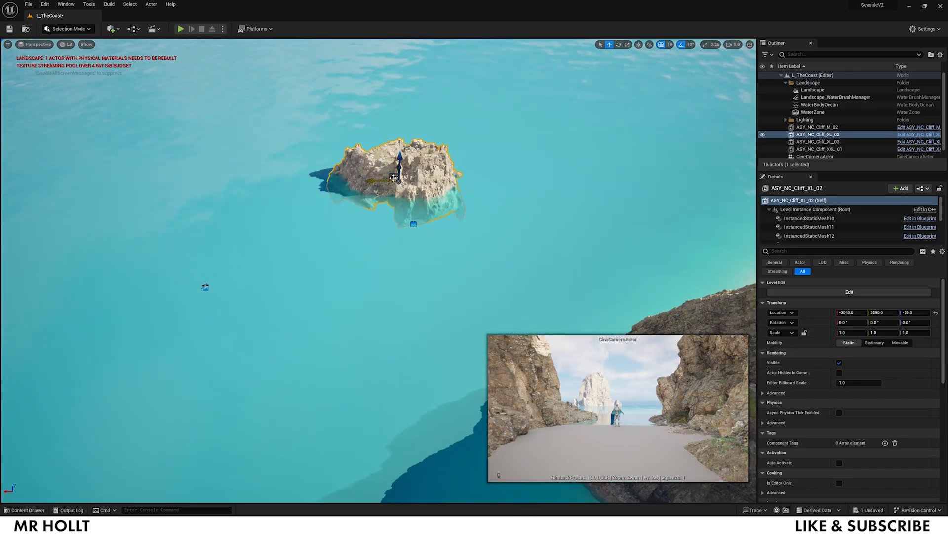
{"action": "left_click_drag", "start_coordinate": [416, 239], "coordinate": [424, 165]}
{"action": "right_click_drag", "start_coordinate": [424, 165], "coordinate": [474, 207]}
{"action": "left_click_drag", "start_coordinate": [303, 165], "coordinate": [546, 208]}
{"action": "right_click_drag", "start_coordinate": [546, 208], "coordinate": [444, 148]}
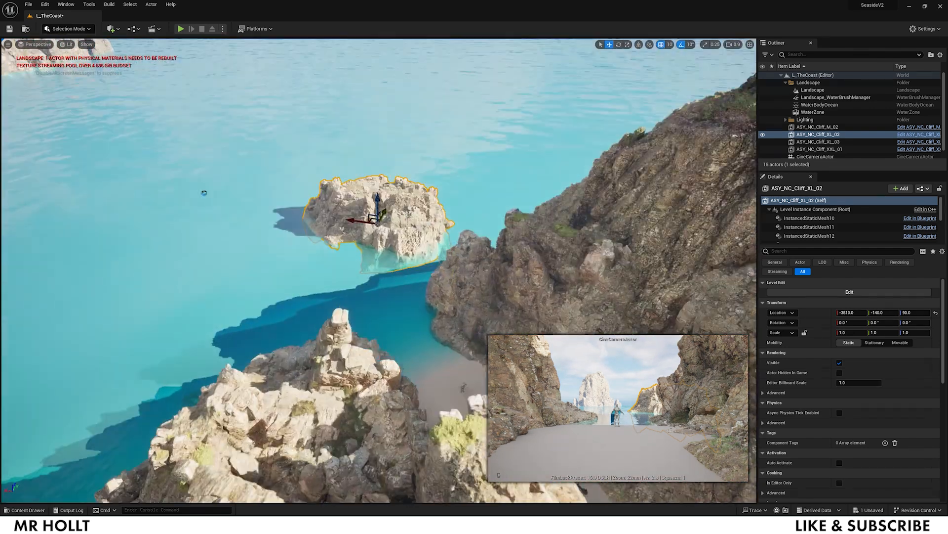
{"action": "left_click_drag", "start_coordinate": [373, 210], "coordinate": [399, 226]}
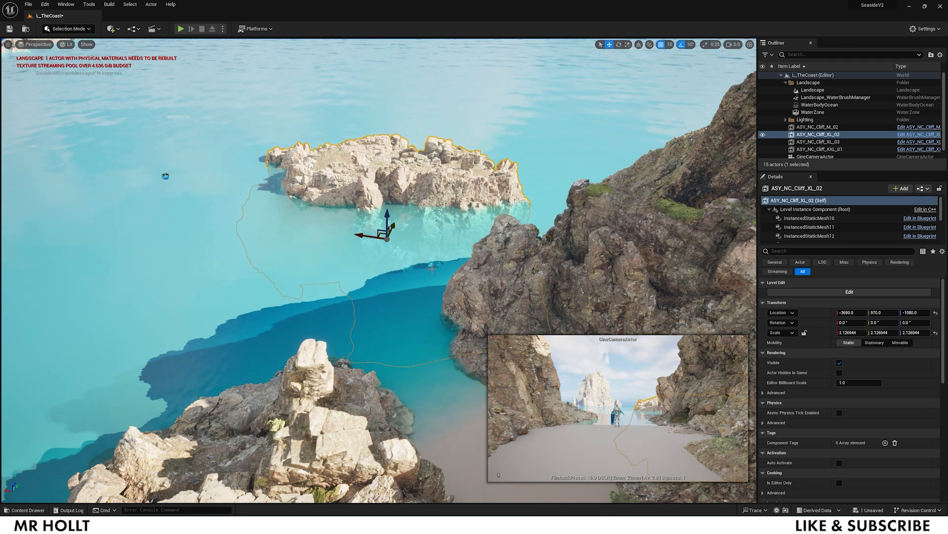
Add ASY_NC_Cliff_L_02 in the sea beside ASY_NC_Cliff_XL_02 and scale it uniformly to about 2.48
{"action": "key", "text": "ctrl+space"}
{"action": "left_click_drag", "start_coordinate": [222, 390], "coordinate": [201, 201]}
{"action": "key", "text": "r"}
{"action": "key", "text": "w"}
{"action": "right_click_drag", "start_coordinate": [176, 190], "coordinate": [128, 207]}
Rotate ASY_NC_Cliff_XL_02, then reposition ASY_NC_Cliff_L_02 beyond it at about X 64, Y 3463, Z -710 with 0° rotation
{"action": "left_click", "coordinate": [465, 218]}
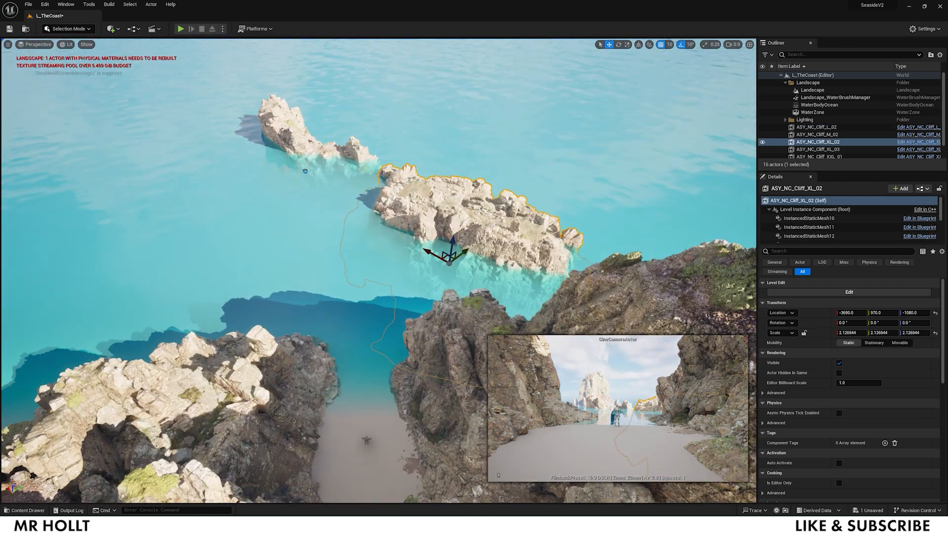
{"action": "key", "text": "e"}
{"action": "left_click_drag", "start_coordinate": [462, 289], "coordinate": [438, 281]}
{"action": "left_click", "coordinate": [316, 133]}
{"action": "left_click_drag", "start_coordinate": [339, 196], "coordinate": [324, 194]}
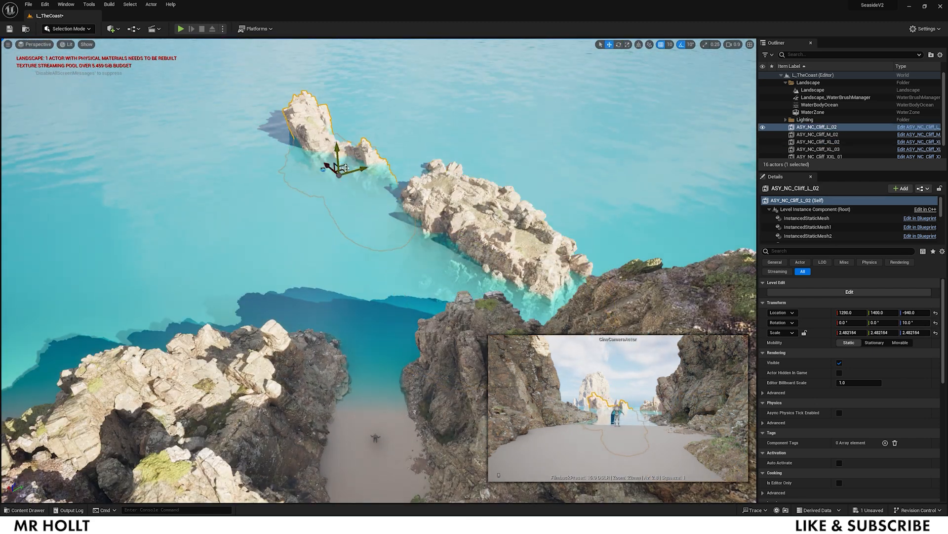
{"action": "left_click_drag", "start_coordinate": [469, 244], "coordinate": [470, 250]}
{"action": "right_click_drag", "start_coordinate": [469, 249], "coordinate": [474, 196]}
{"action": "left_click", "coordinate": [375, 203]}
{"action": "left_click_drag", "start_coordinate": [399, 204], "coordinate": [398, 208]}
{"action": "right_click_drag", "start_coordinate": [398, 208], "coordinate": [387, 285]}
{"action": "key", "text": "e"}
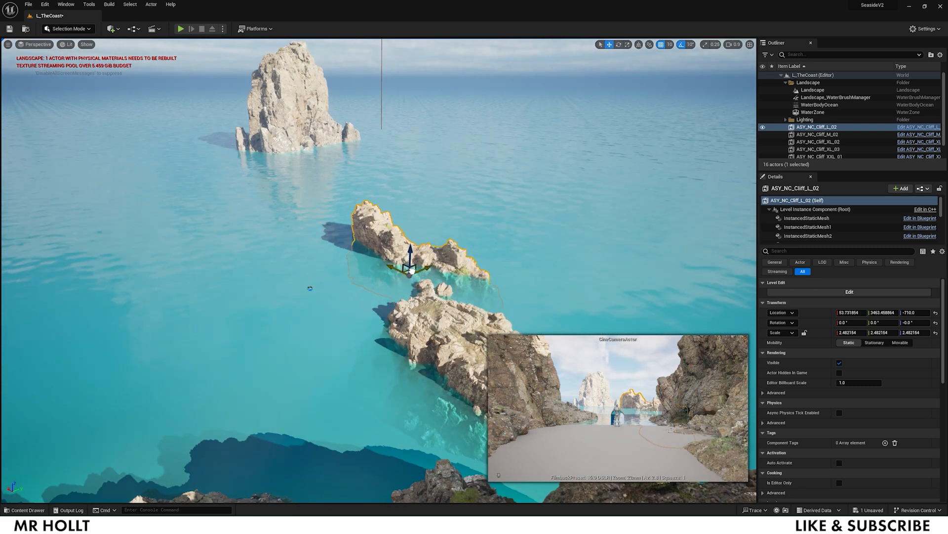
Scale the distant sea stack ASY_NC_Cliff_M_02 up uniformly to about 16.65
{"action": "left_click", "coordinate": [310, 288]}
{"action": "right_click_drag", "start_coordinate": [309, 288], "coordinate": [331, 208]}
{"action": "left_click", "coordinate": [330, 197]}
{"action": "key", "text": "r"}
{"action": "left_click_drag", "start_coordinate": [344, 229], "coordinate": [379, 329]}
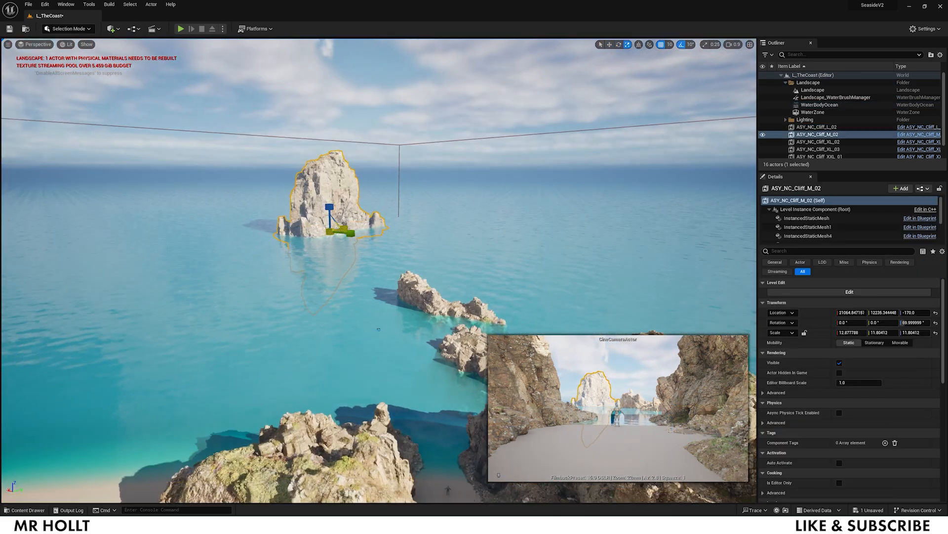
{"action": "left_click_drag", "start_coordinate": [330, 232], "coordinate": [330, 233]}
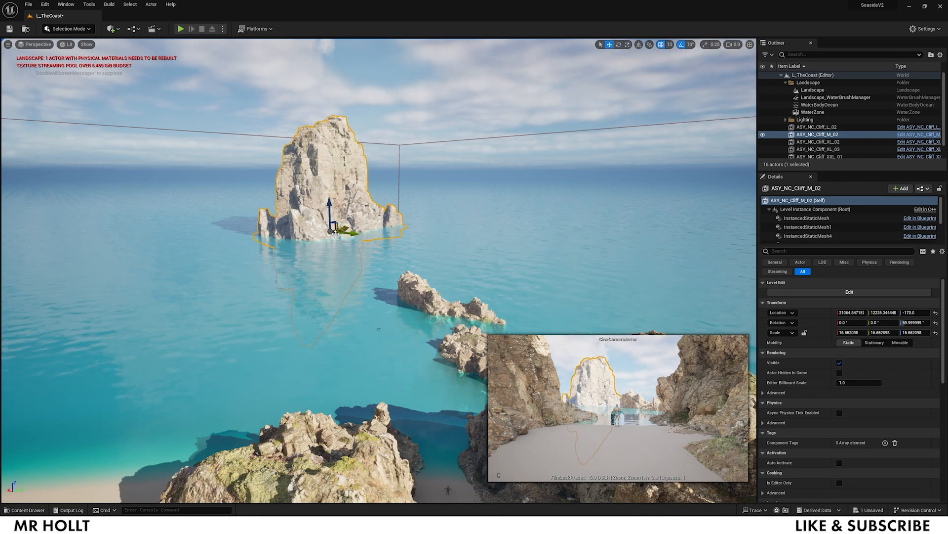
Shift ASY_NC_Cliff_XL_02 across the water and move ASY_NC_Cliff_L_02 against it, to about X 84, Y 3303, Z -730
{"action": "left_click", "coordinate": [375, 266]}
{"action": "right_click_drag", "start_coordinate": [375, 267], "coordinate": [431, 337]}
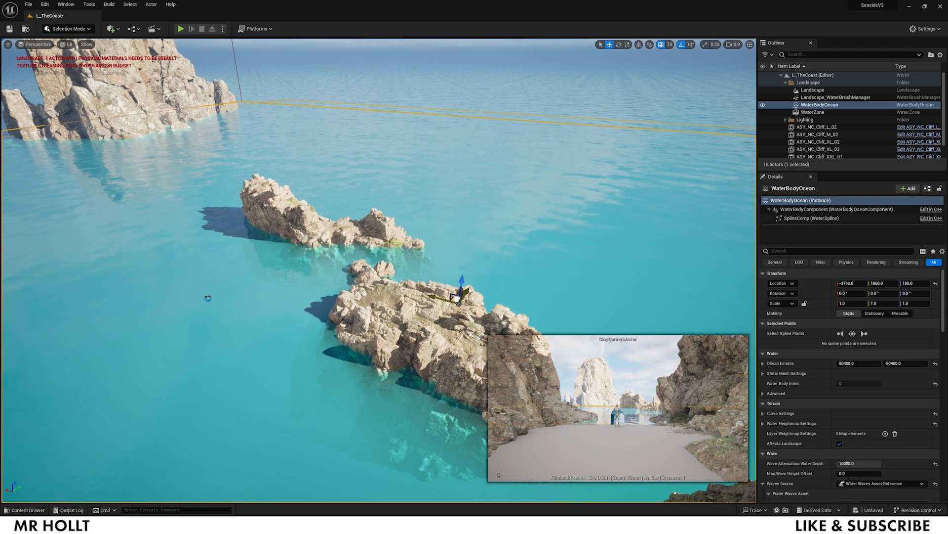
{"action": "left_click", "coordinate": [423, 375]}
{"action": "left_click_drag", "start_coordinate": [428, 388], "coordinate": [459, 370]}
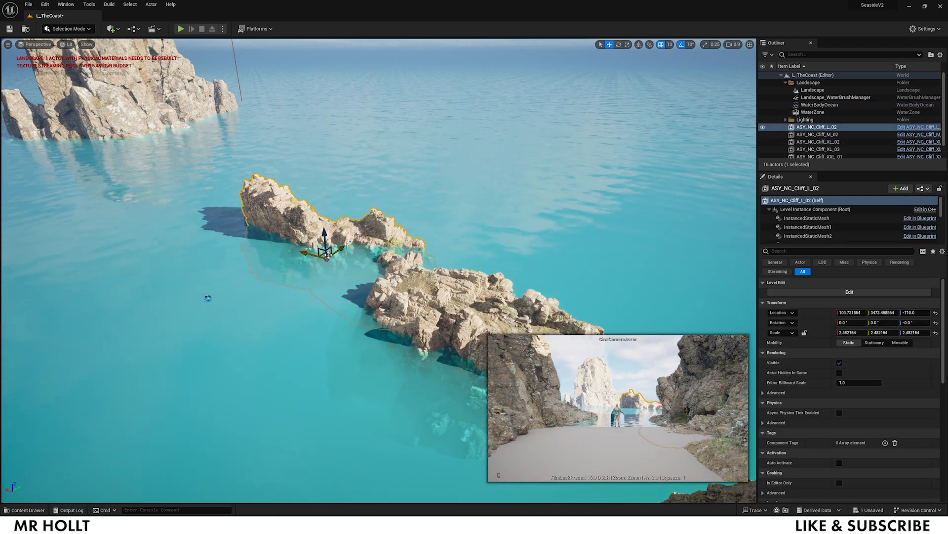
{"action": "right_click_drag", "start_coordinate": [320, 258], "coordinate": [325, 245]}
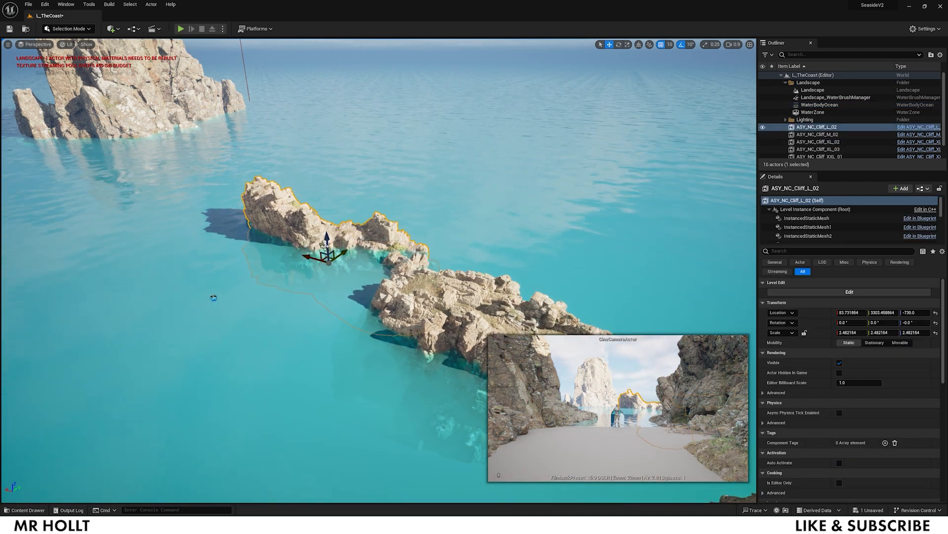
Scale ASY_NC_Cliff_L_02 to about 5.1, lower it to about Z -2110 and rotate it to about -190° around Z
{"action": "left_click_drag", "start_coordinate": [326, 240], "coordinate": [346, 220]}
{"action": "key", "text": "e"}
{"action": "key", "text": "w"}
{"action": "right_click_drag", "start_coordinate": [328, 233], "coordinate": [348, 232]}
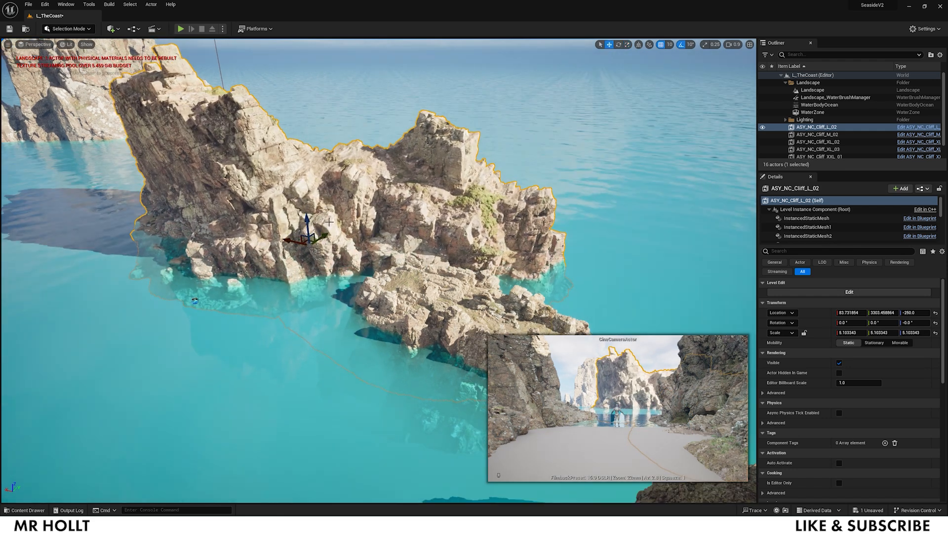
{"action": "left_click_drag", "start_coordinate": [307, 223], "coordinate": [322, 288]}
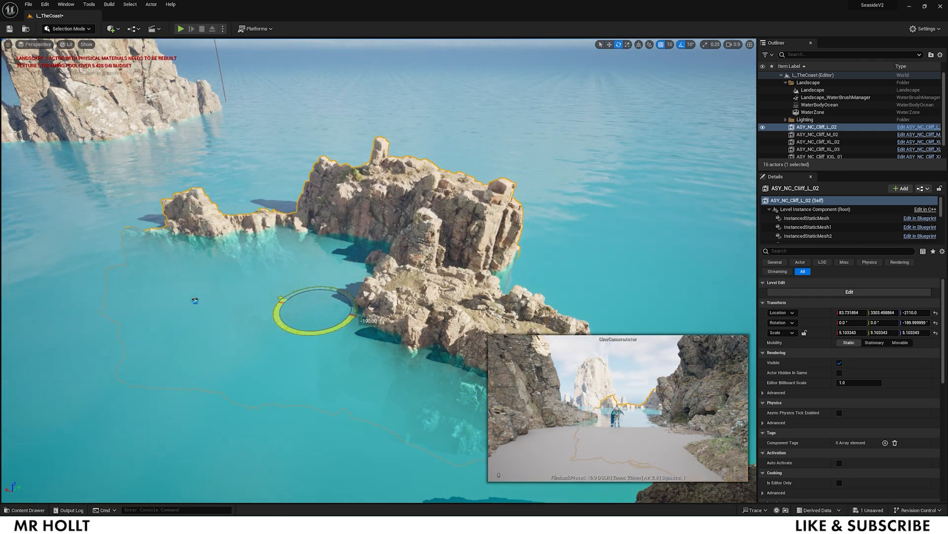
{"action": "key", "text": "s"}
{"action": "right_click_drag", "start_coordinate": [363, 370], "coordinate": [487, 301]}
{"action": "key", "text": "w"}
{"action": "key", "text": "w"}
{"action": "left_click_drag", "start_coordinate": [499, 260], "coordinate": [485, 270]}
Try placing ASY_NC_Cliff_L_01, partly submerged, in the water at the seaward foot of the XXL cliff
{"action": "left_click", "coordinate": [435, 282]}
{"action": "key", "text": "s"}
{"action": "right_click_drag", "start_coordinate": [435, 282], "coordinate": [419, 355]}
{"action": "key", "text": "w"}
{"action": "key", "text": "ctrl+space"}
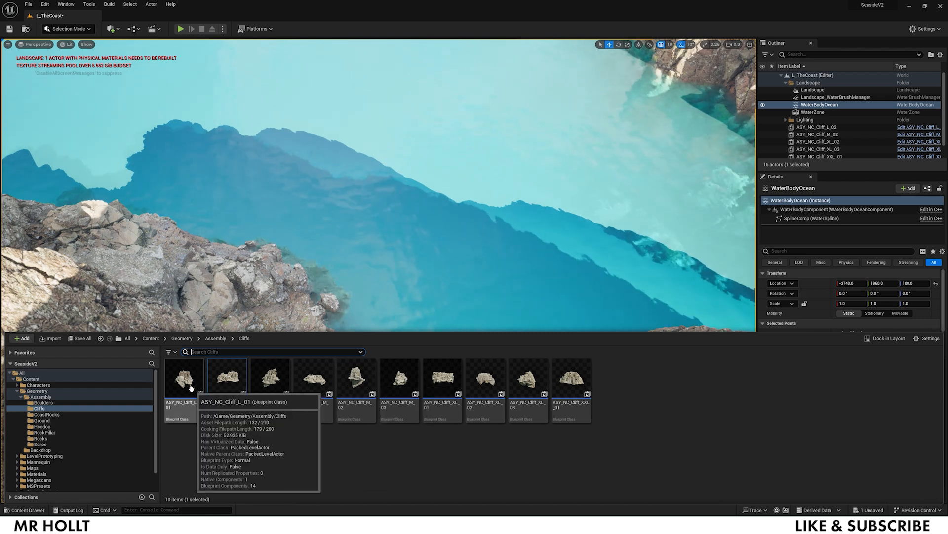
{"action": "left_click_drag", "start_coordinate": [191, 387], "coordinate": [514, 233]}
{"action": "right_click_drag", "start_coordinate": [513, 233], "coordinate": [469, 237]}
{"action": "left_click_drag", "start_coordinate": [469, 237], "coordinate": [493, 275]}
{"action": "right_click_drag", "start_coordinate": [493, 274], "coordinate": [388, 327]}
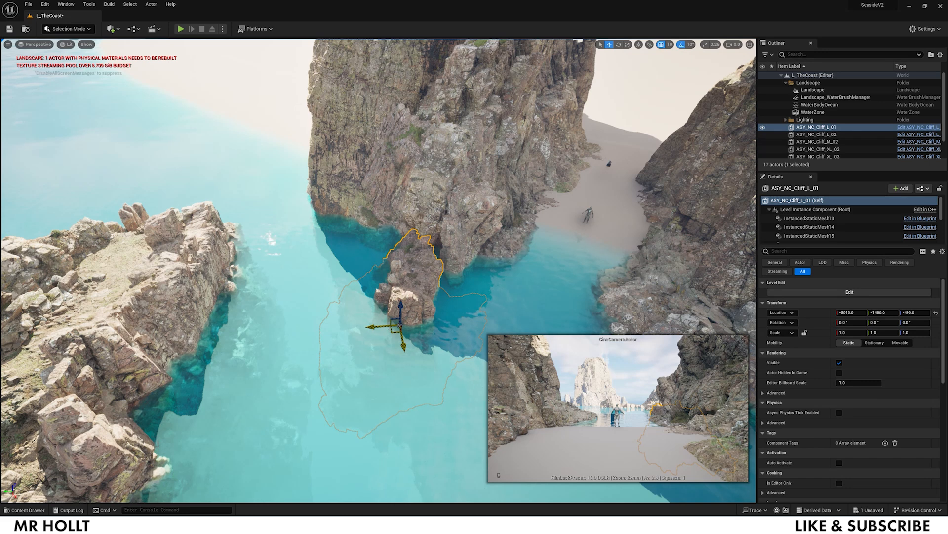
{"action": "left_click_drag", "start_coordinate": [387, 327], "coordinate": [456, 312]}
Delete ASY_NC_Cliff_L_01 from the water beside the XXL cliff
{"action": "left_click", "coordinate": [381, 281]}
{"action": "right_click_drag", "start_coordinate": [380, 281], "coordinate": [474, 316]}
{"action": "left_click", "coordinate": [388, 405]}
{"action": "key", "text": "Delete"}
Place ASY_NC_Boulders_M_02 at the waterline against the XL_03 cliff, rotated around Z and lowered to about X -4117, Y -3080, Z -80
{"action": "right_click_drag", "start_coordinate": [380, 281], "coordinate": [346, 297]}
{"action": "key", "text": "ctrl+space"}
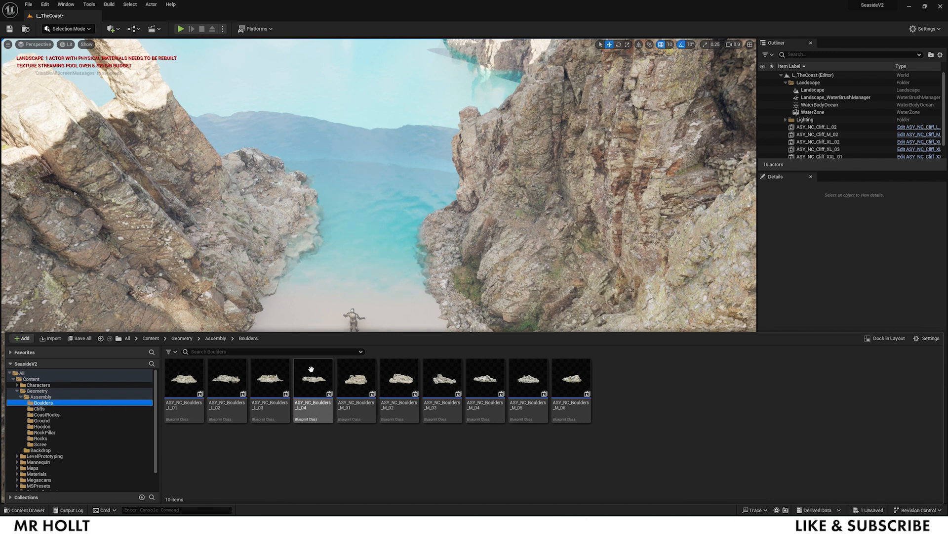
{"action": "left_click", "coordinate": [399, 380]}
{"action": "left_click_drag", "start_coordinate": [390, 315], "coordinate": [339, 356]}
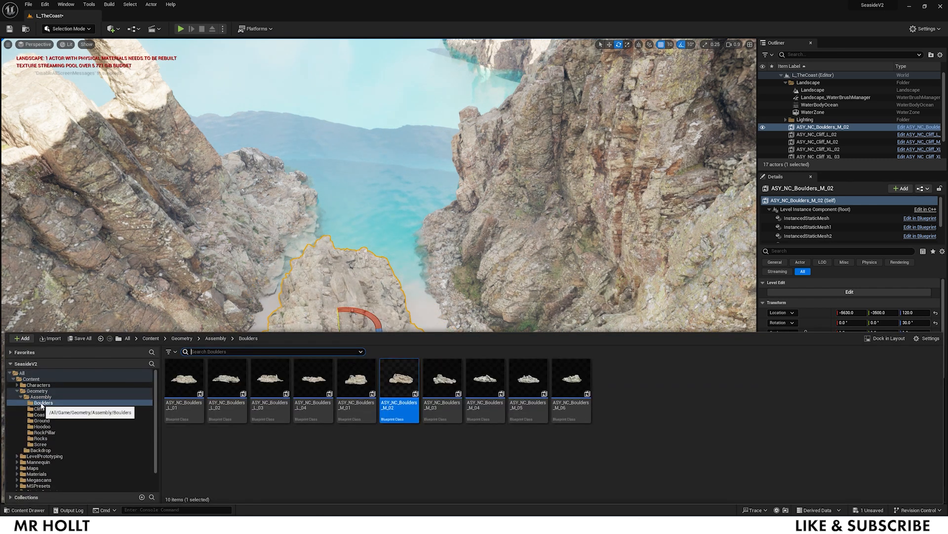
{"action": "left_click", "coordinate": [461, 235]}
{"action": "left_click", "coordinate": [328, 332]}
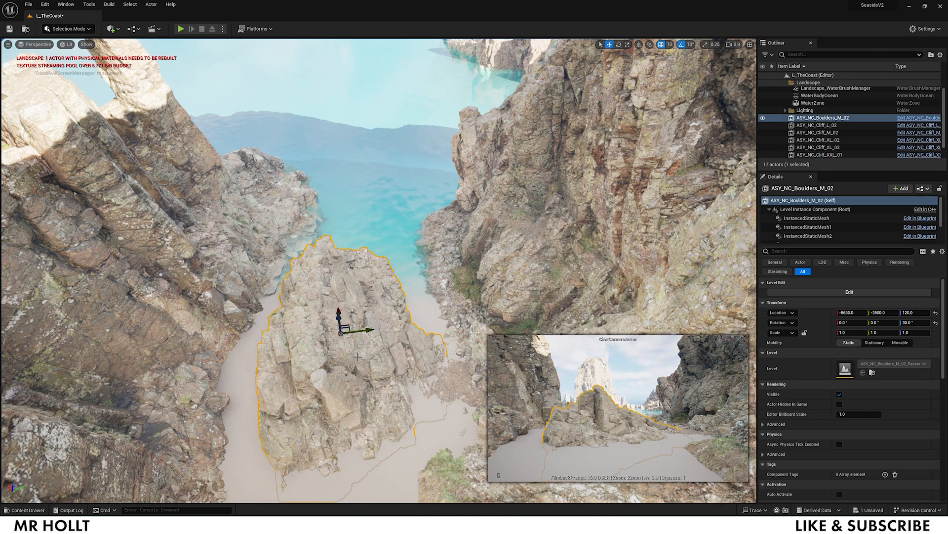
{"action": "left_click_drag", "start_coordinate": [357, 360], "coordinate": [281, 176]}
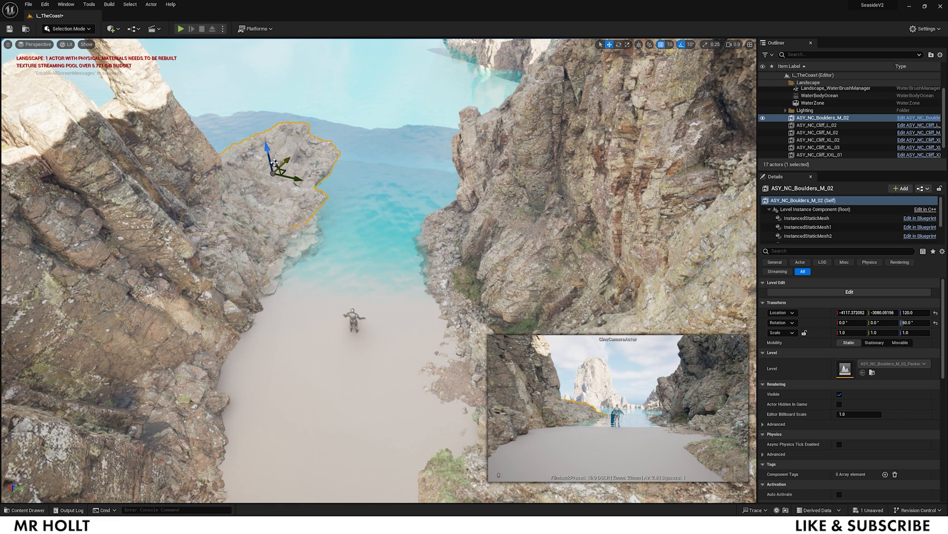
{"action": "key", "text": "w"}
{"action": "right_click_drag", "start_coordinate": [282, 184], "coordinate": [215, 134]}
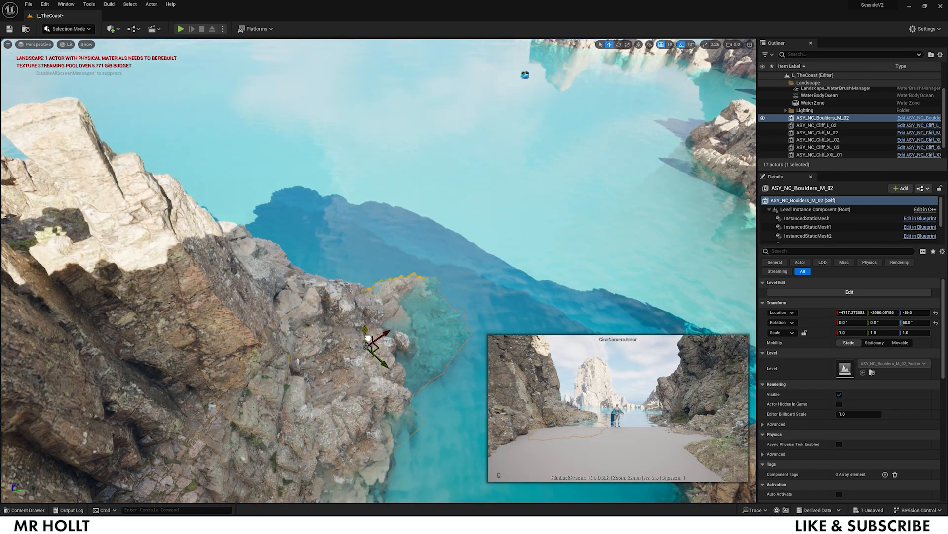
{"action": "key", "text": "e"}
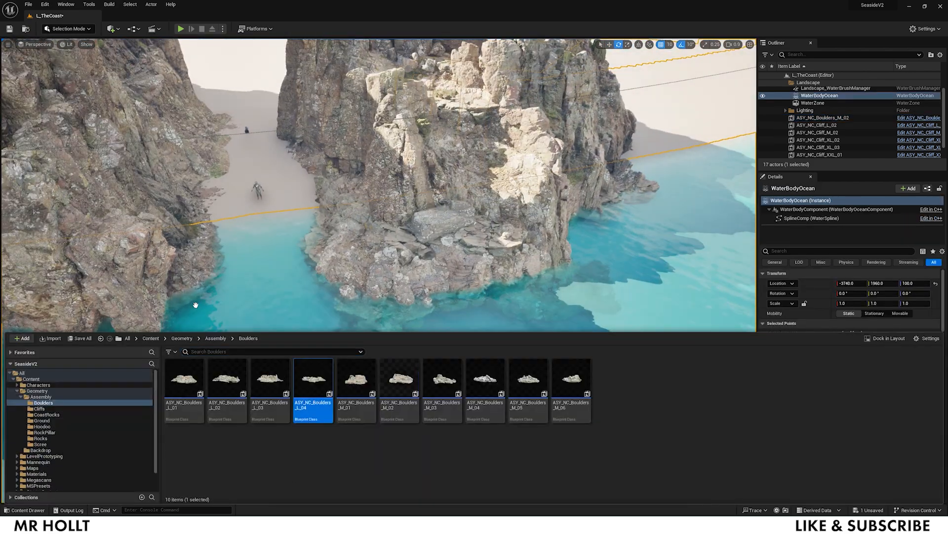
Place ASY_NC_Boulders_L_04 underwater below the XL_03 cliff at about X -3629, Y -3196, Z -288, and ASY_NC_Boulders_M_04 at the XXL cliff's foot
{"action": "left_click_drag", "start_coordinate": [195, 305], "coordinate": [447, 330]}
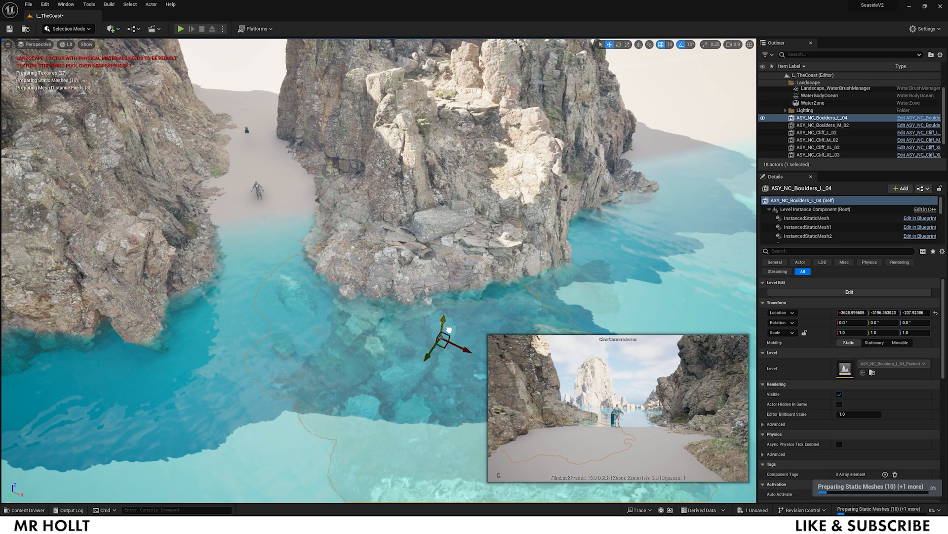
{"action": "right_click_drag", "start_coordinate": [449, 330], "coordinate": [449, 330]}
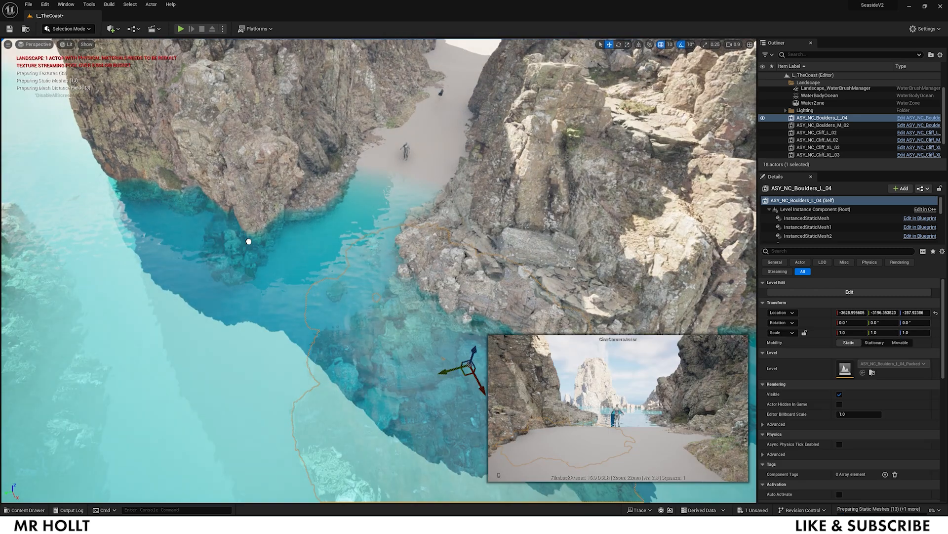
{"action": "left_click_drag", "start_coordinate": [250, 242], "coordinate": [242, 249]}
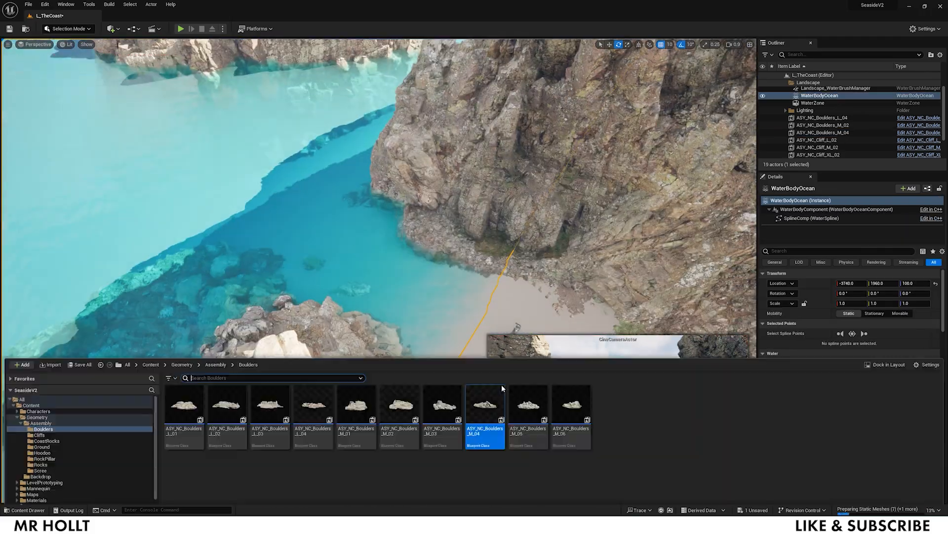
Place ASY_NC_Boulders_L_01 underwater beside the XXL cliff's seaward foot, at X -5160, Y -820, Z -390
{"action": "left_click", "coordinate": [328, 169]}
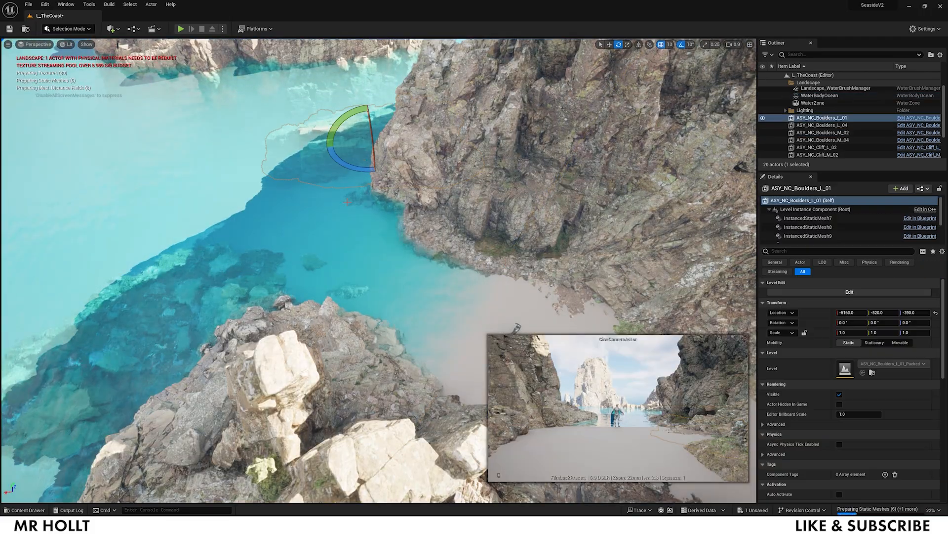
{"action": "right_click_drag", "start_coordinate": [446, 211], "coordinate": [452, 228]}
{"action": "key", "text": "ctrl+space"}
{"action": "left_click_drag", "start_coordinate": [227, 385], "coordinate": [223, 360]}
{"action": "key", "text": "Delete"}
{"action": "right_click_drag", "start_coordinate": [222, 360], "coordinate": [223, 359]}
{"action": "right_click_drag", "start_coordinate": [392, 355], "coordinate": [393, 354]}
Try placing ASY_NC_Boulders_M_02 at the XL_03 cliff's waterline, rotated 60° around Z at about X -4920, Y -3460, Z -30, and delete it
{"action": "key", "text": "ctrl+space"}
{"action": "left_click_drag", "start_coordinate": [392, 354], "coordinate": [442, 243]}
{"action": "key", "text": "e"}
{"action": "mouse_move", "coordinate": [462, 250]}
{"action": "left_mouse_down"}
{"action": "mouse_move", "coordinate": [448, 233]}
{"action": "mouse_move", "coordinate": [447, 260]}
{"action": "mouse_move", "coordinate": [464, 246]}
{"action": "left_mouse_up"}
{"action": "key", "text": "w"}
{"action": "key", "text": "e"}
{"action": "key", "text": "w"}
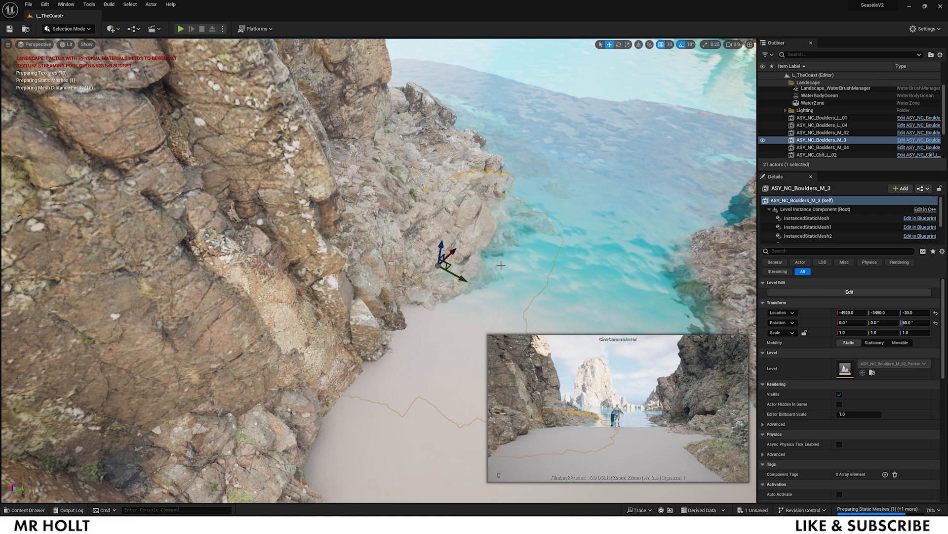
{"action": "key", "text": "Delete"}
Try placing ASY_NC_Boulders_L_01 at the shoreline against the XL_03 cliff and undo the placement
{"action": "key", "text": "ctrl+space"}
{"action": "left_click_drag", "start_coordinate": [440, 396], "coordinate": [455, 297]}
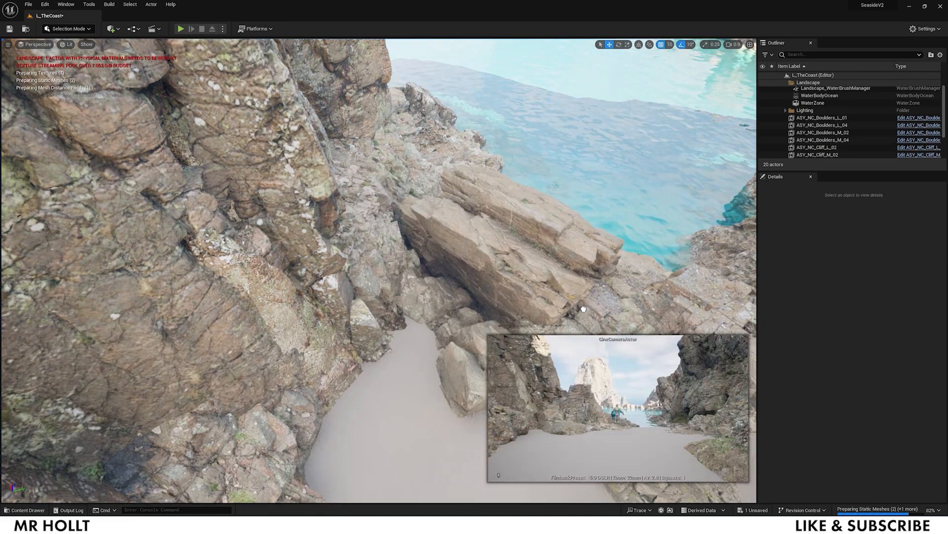
{"action": "key", "text": "ctrl+z"}
Try placing ASY_NC_Ground_M_06 from the Ground assembly folder across the beach and undo the placement
{"action": "key", "text": "ctrl+space"}
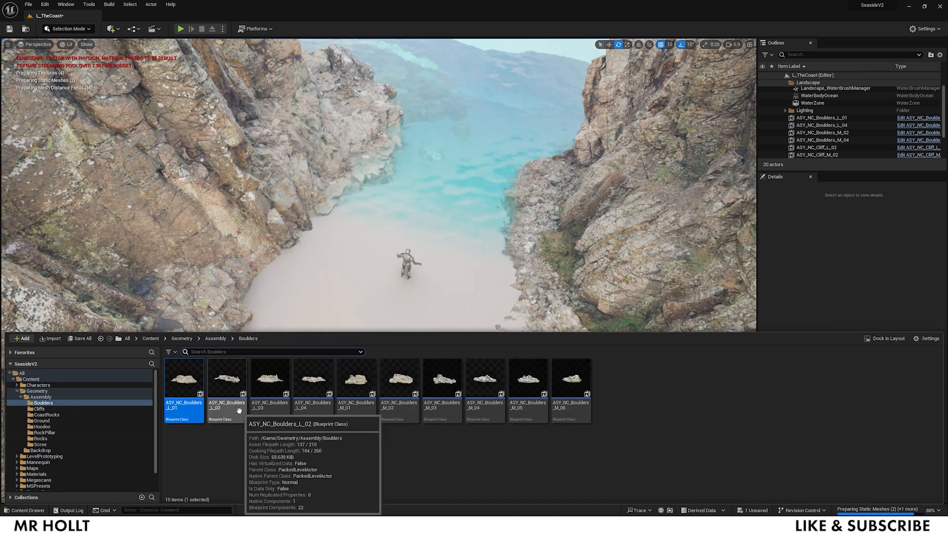
{"action": "left_click", "coordinate": [42, 420]}
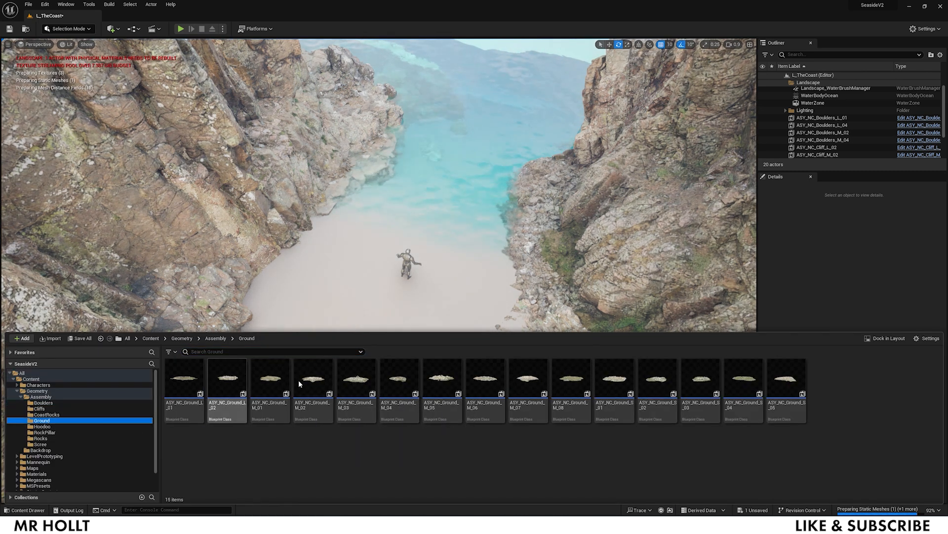
{"action": "left_click_drag", "start_coordinate": [497, 381], "coordinate": [349, 335]}
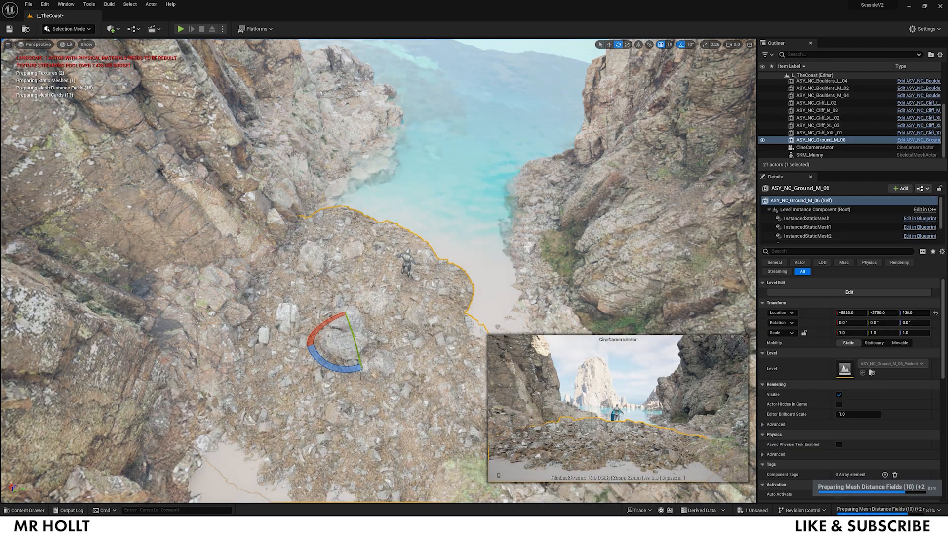
{"action": "key", "text": "ctrl+z"}
{"action": "key", "text": "ctrl+space"}
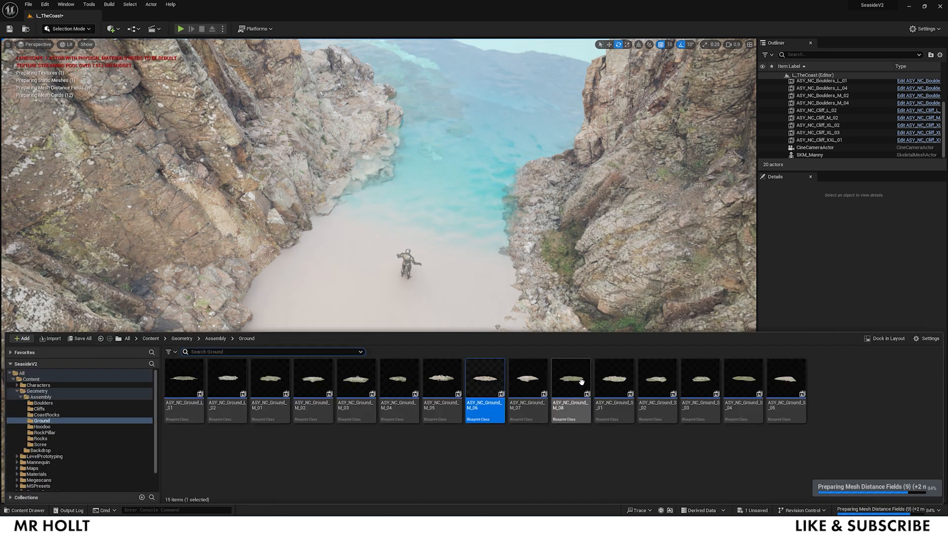
{"action": "left_click", "coordinate": [178, 395]}
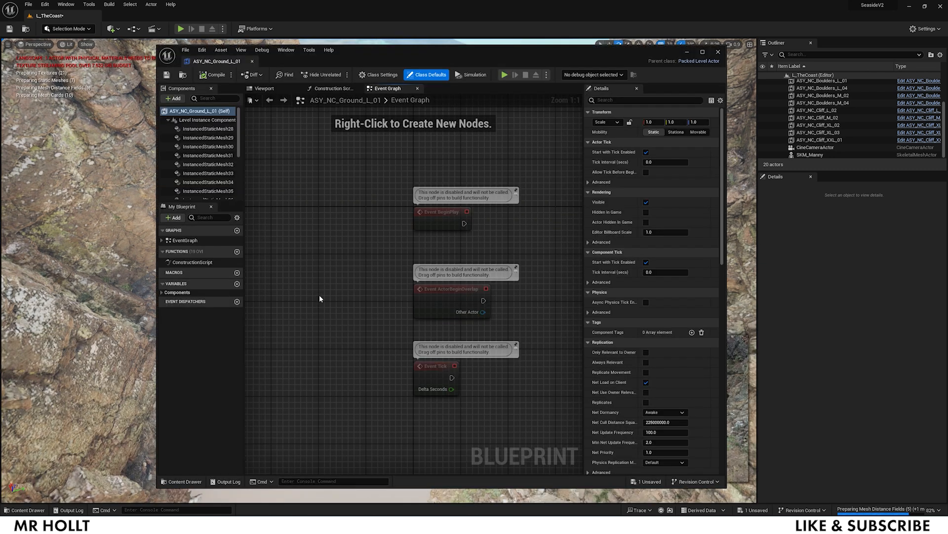
{"action": "left_click", "coordinate": [718, 52]}
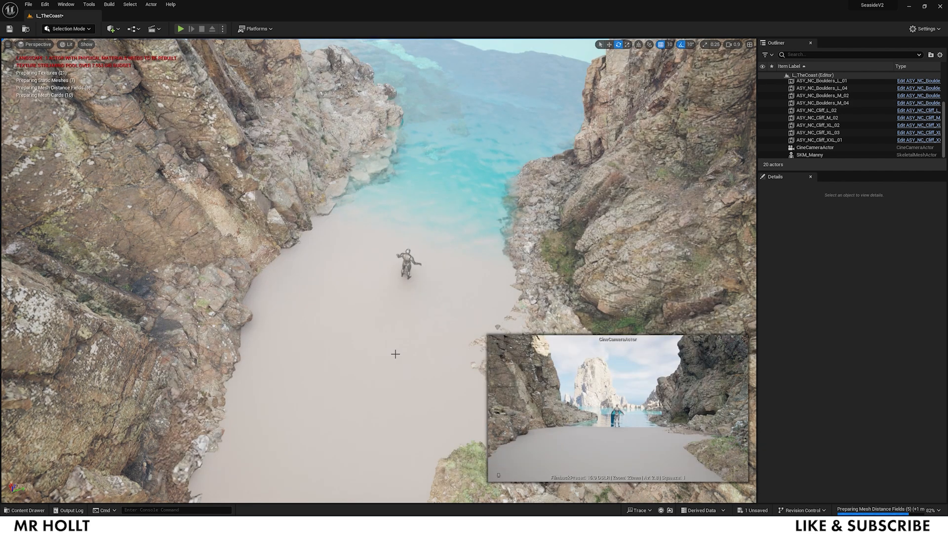
Browse to the Megascans 3D_Assets folder and filter its contents to Static Mesh assets
{"action": "key", "text": "ctrl+space"}
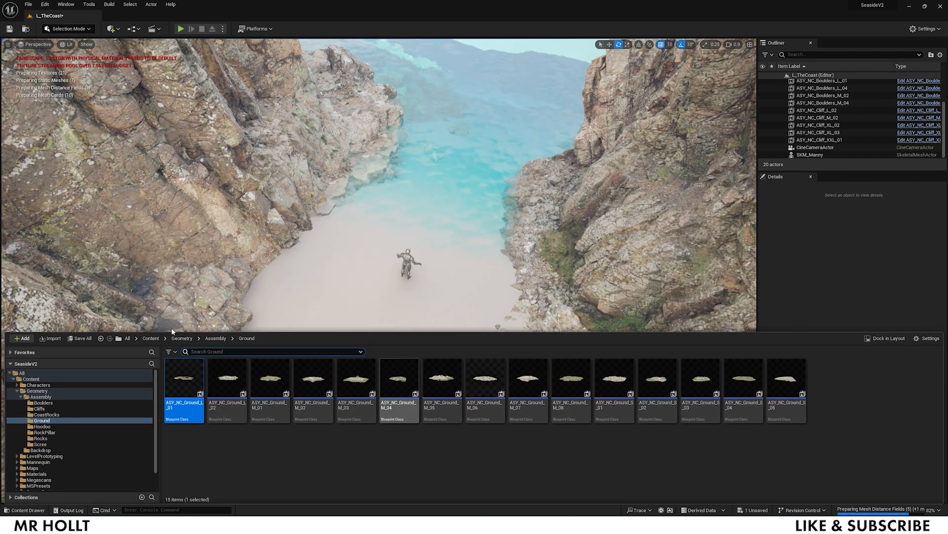
{"action": "left_click", "coordinate": [17, 391]}
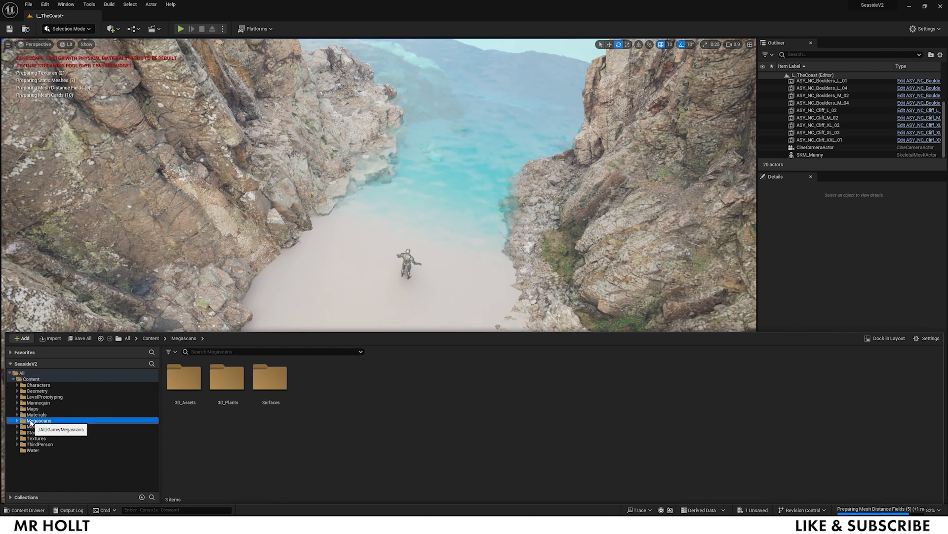
{"action": "double_click", "coordinate": [207, 379]}
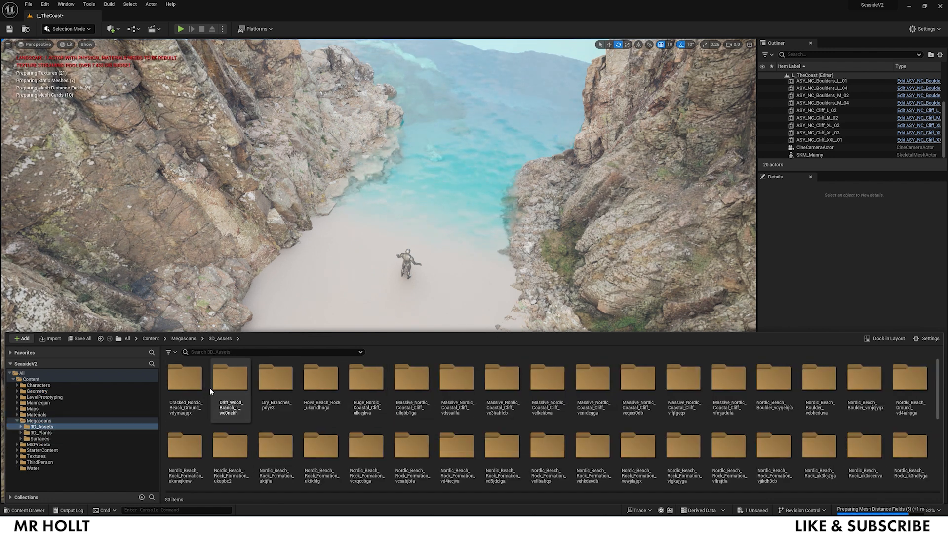
{"action": "left_click", "coordinate": [172, 351]}
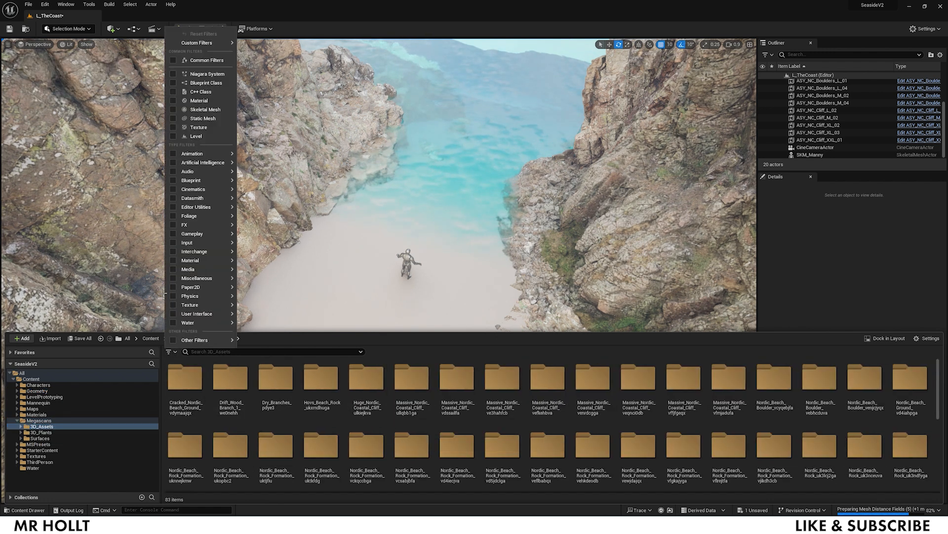
{"action": "left_click", "coordinate": [173, 119]}
{"action": "left_click", "coordinate": [195, 423]}
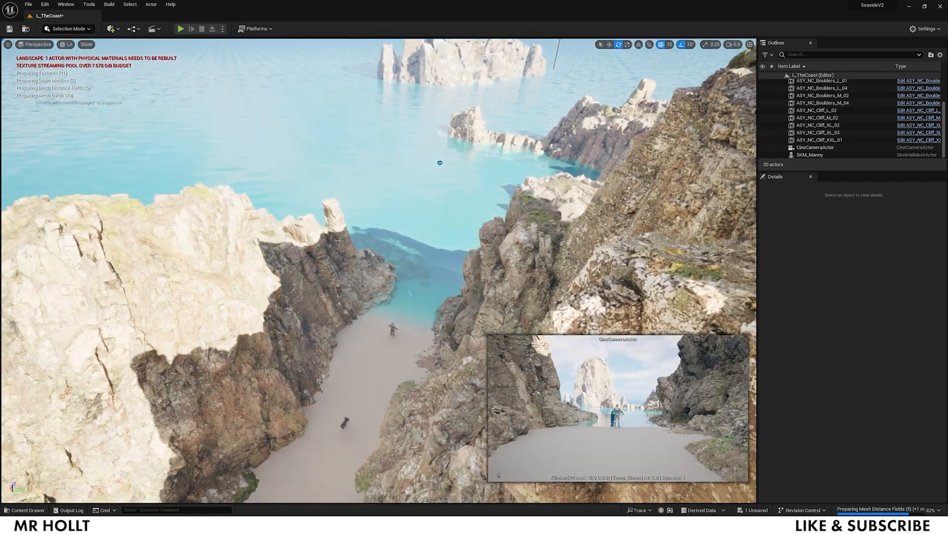
Place S_Nordic_Beach_Ground_vd4iahpga_high underwater at the XL_03 cliff's foot, rotated 10° in X and 50° in Z and scaled to about 1.5
{"action": "right_click_drag", "start_coordinate": [338, 241], "coordinate": [395, 282]}
{"action": "right_click_drag", "start_coordinate": [252, 288], "coordinate": [247, 247]}
{"action": "key", "text": "ctrl+space"}
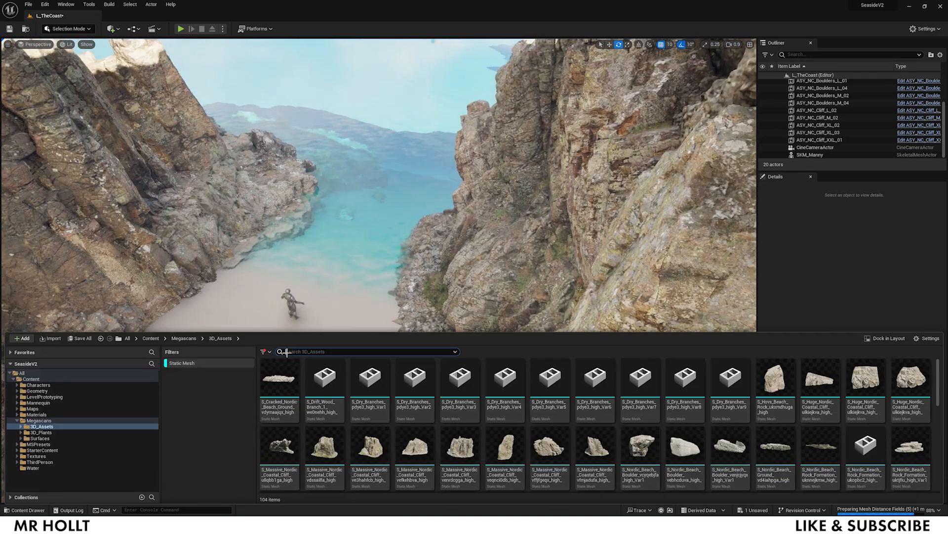
{"action": "left_click_drag", "start_coordinate": [775, 379], "coordinate": [242, 277]}
{"action": "right_click_drag", "start_coordinate": [242, 277], "coordinate": [218, 269]}
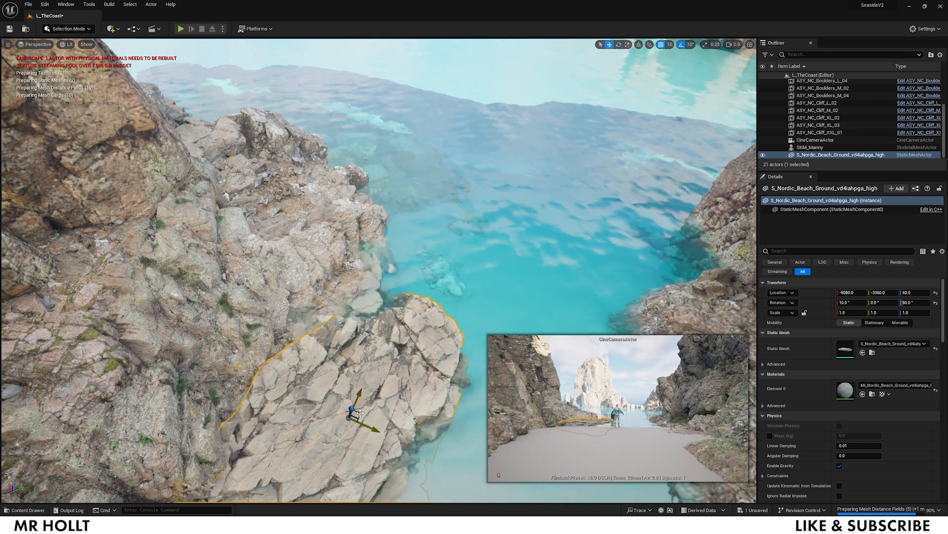
{"action": "left_click_drag", "start_coordinate": [359, 413], "coordinate": [395, 342]}
{"action": "key", "text": "w"}
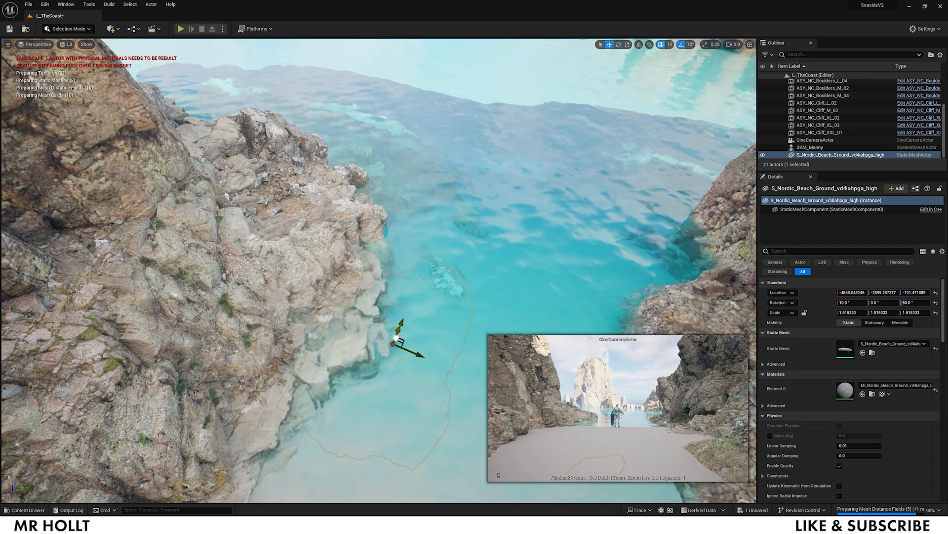
Duplicate the Nordic beach ground mesh onto the shoreline against the XL_03 cliff at about X -5081, Y -3425, Z 57
{"action": "right_click_drag", "start_coordinate": [396, 336], "coordinate": [442, 334]}
{"action": "left_click_drag", "start_coordinate": [289, 328], "coordinate": [285, 252]}
{"action": "right_click_drag", "start_coordinate": [284, 252], "coordinate": [198, 249]}
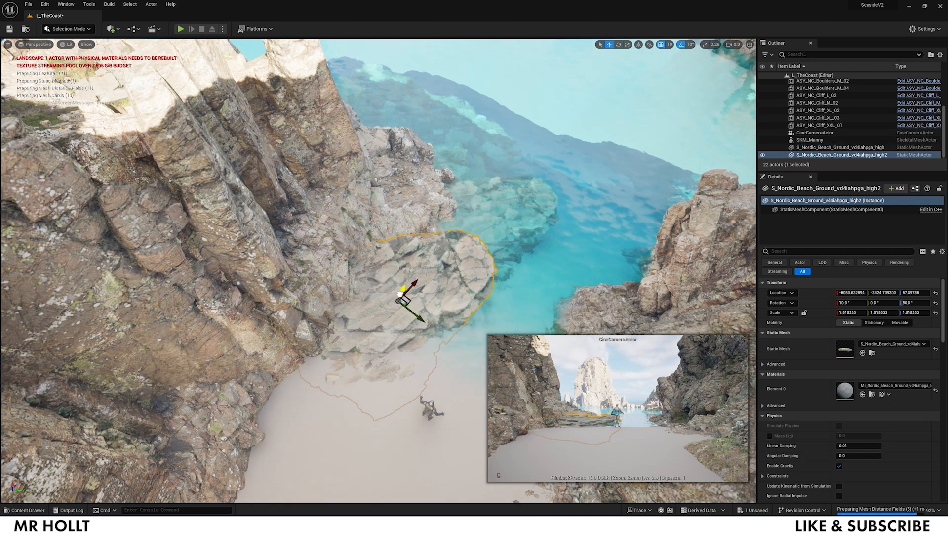
{"action": "right_click_drag", "start_coordinate": [402, 298], "coordinate": [415, 259]}
{"action": "key", "text": "s"}
{"action": "key", "text": "w"}
{"action": "key", "text": "s"}
Try placing a flat Nordic Beach Rock Formation mesh on the sand near the cinematic camera and delete it
{"action": "left_click", "coordinate": [375, 392]}
{"action": "key", "text": "s"}
{"action": "right_click_drag", "start_coordinate": [366, 326], "coordinate": [366, 351]}
{"action": "key", "text": "ctrl+space"}
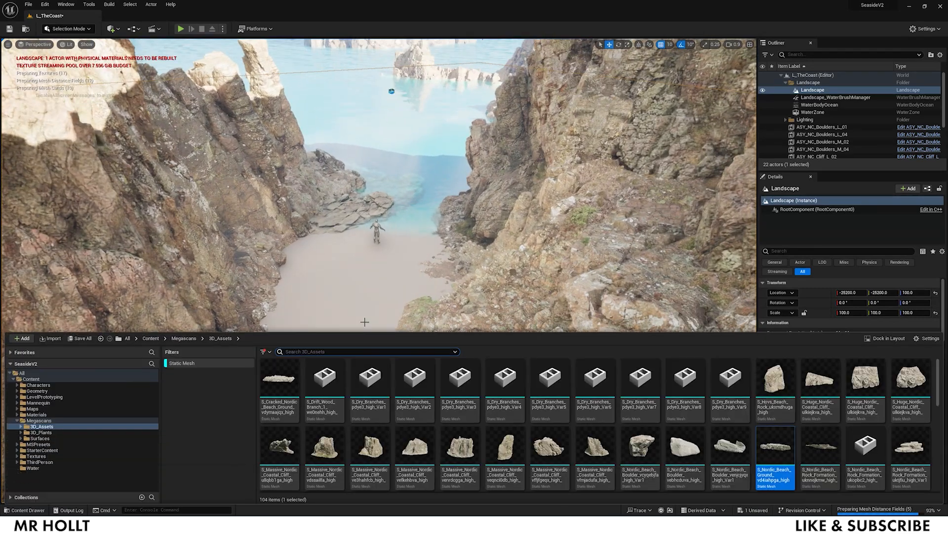
{"action": "left_click_drag", "start_coordinate": [819, 459], "coordinate": [367, 337]}
{"action": "key", "text": "Delete"}
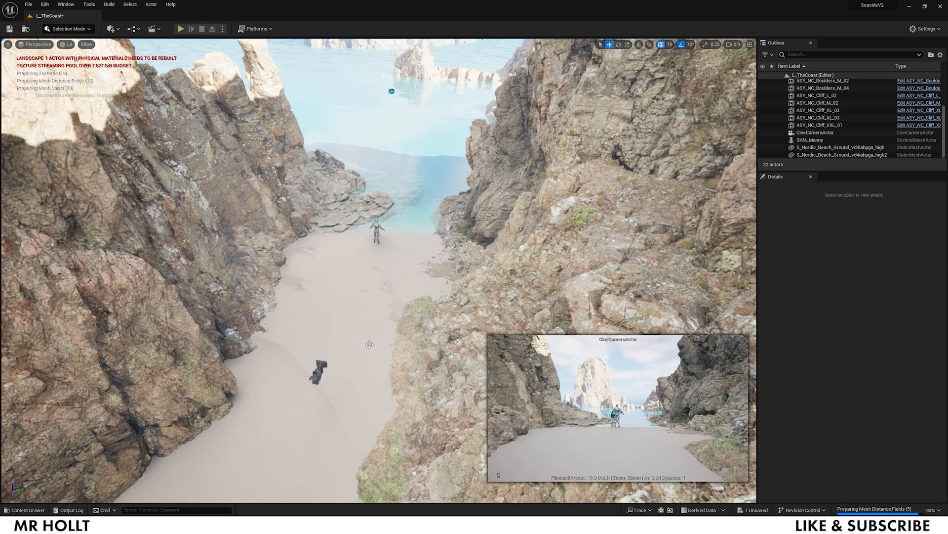
Turn off the Static Mesh filter and place ASY_NC_Ground_S_01 from the Assembly Ground folder along the beach edge below the XL_03 cliff
{"action": "key", "text": "ctrl+space"}
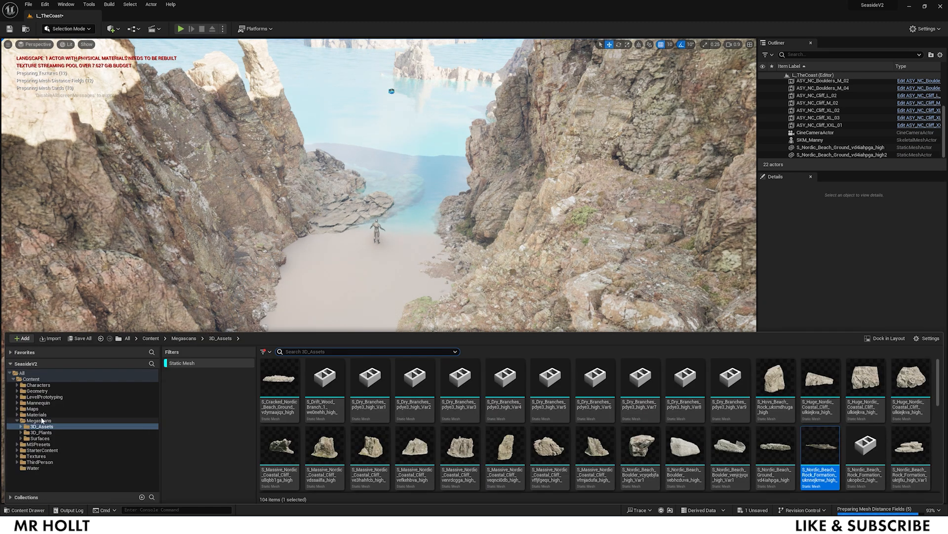
{"action": "left_click", "coordinate": [37, 390]}
{"action": "left_click", "coordinate": [182, 363]}
{"action": "double_click", "coordinate": [273, 379]}
{"action": "double_click", "coordinate": [406, 379]}
{"action": "left_click_drag", "start_coordinate": [704, 384], "coordinate": [300, 258]}
{"action": "left_click_drag", "start_coordinate": [268, 331], "coordinate": [268, 332]}
{"action": "right_click_drag", "start_coordinate": [269, 332], "coordinate": [237, 361]}
{"action": "key", "text": "w"}
Duplicate the small ground assembly along the same cliff foot and across to the opposite side of the beach
{"action": "left_click_drag", "start_coordinate": [288, 243], "coordinate": [37, 424], "text": "alt"}
{"action": "right_click_drag", "start_coordinate": [38, 424], "coordinate": [20, 424]}
{"action": "key", "text": "s"}
{"action": "left_click_drag", "start_coordinate": [271, 278], "coordinate": [588, 236], "text": "alt"}
{"action": "left_click", "coordinate": [497, 230]}
{"action": "right_click_drag", "start_coordinate": [497, 231], "coordinate": [568, 231]}
Place ASY_NC_Ground_M_06 against the foot of the XL_03 cliff at Y -4170, Z 130, discarding a further move across the beach
{"action": "key", "text": "ctrl+space"}
{"action": "left_click_drag", "start_coordinate": [646, 391], "coordinate": [341, 270]}
{"action": "key", "text": "w"}
{"action": "right_click_drag", "start_coordinate": [341, 270], "coordinate": [316, 267]}
{"action": "key", "text": "s"}
{"action": "left_click_drag", "start_coordinate": [395, 372], "coordinate": [217, 226]}
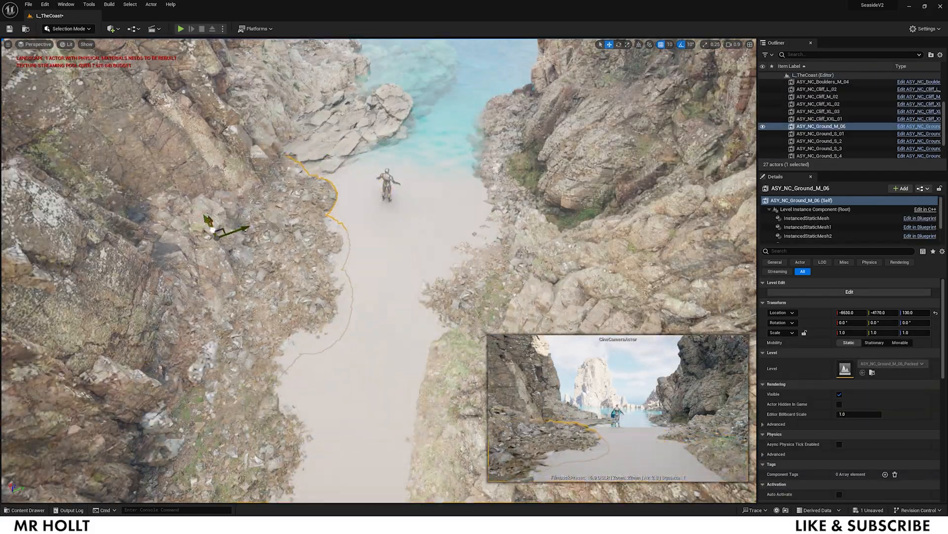
{"action": "left_click_drag", "start_coordinate": [223, 229], "coordinate": [364, 246]}
{"action": "key", "text": "ctrl+z"}
Set ASY_NC_Ground_M_06 down at X -5530, Y -4170 and lower it to Z 120
{"action": "left_click", "coordinate": [163, 163]}
{"action": "right_click_drag", "start_coordinate": [163, 163], "coordinate": [88, 168]}
{"action": "key", "text": "d"}
{"action": "right_click_drag", "start_coordinate": [376, 276], "coordinate": [376, 297]}
{"action": "key", "text": "s"}
{"action": "left_click", "coordinate": [375, 277]}
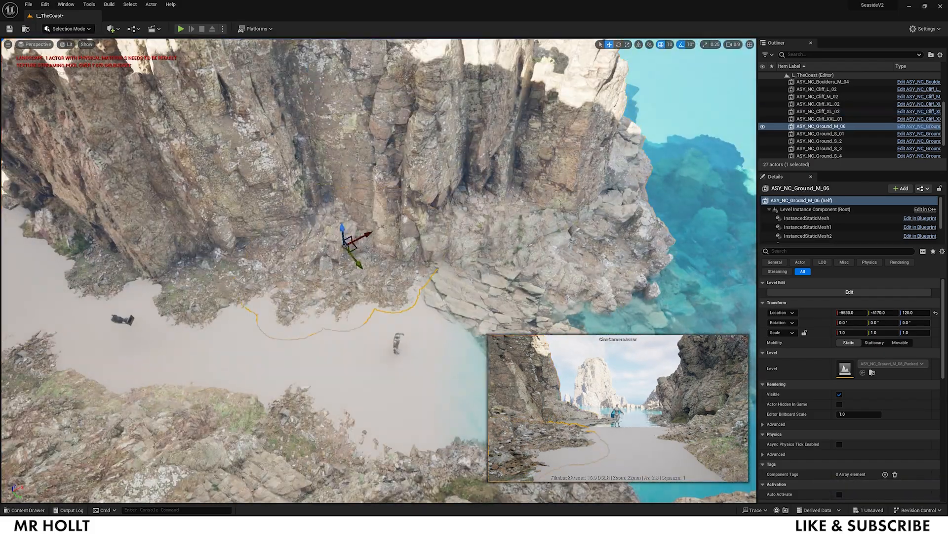
Duplicate ASY_NC_Ground_M_06 to the XXL cliff's foot, rotated 60° around Z, and tilt it about -2.7° and -5.7° with rotation snapping off
{"action": "left_click_drag", "start_coordinate": [362, 246], "coordinate": [420, 457], "text": "alt"}
{"action": "right_click_drag", "start_coordinate": [420, 456], "coordinate": [553, 434]}
{"action": "key", "text": "w"}
{"action": "key", "text": "e"}
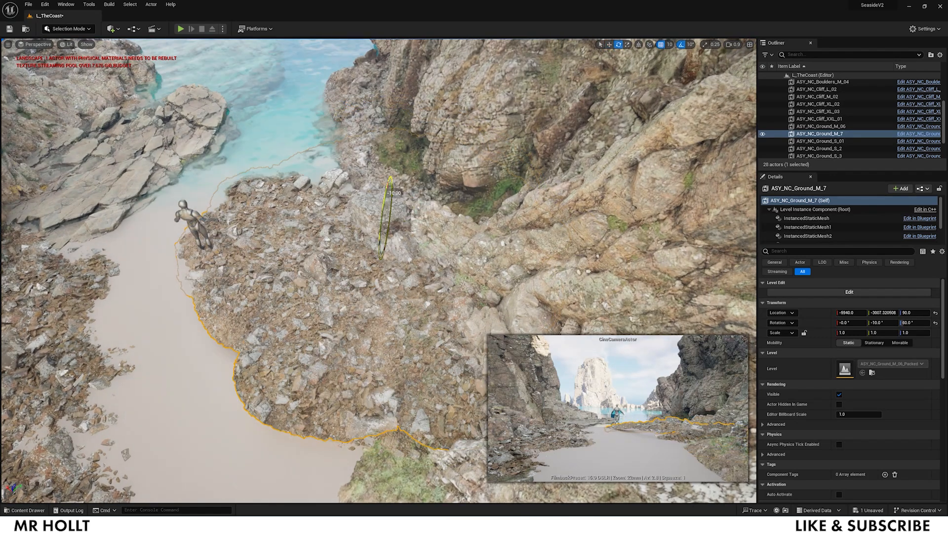
{"action": "left_click", "coordinate": [681, 44]}
{"action": "left_click_drag", "start_coordinate": [386, 202], "coordinate": [388, 192]}
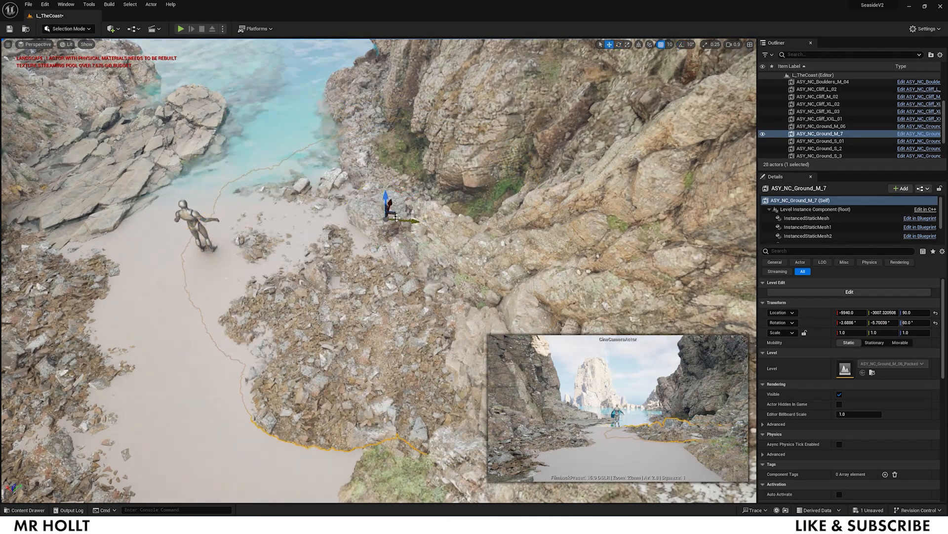
{"action": "key", "text": "e"}
{"action": "right_click_drag", "start_coordinate": [387, 197], "coordinate": [336, 217]}
Duplicate a ground piece along the beach edge and reposition ASY_NC_Ground_M_7 at about X -6094, Y -2906, Z 94
{"action": "left_click", "coordinate": [326, 267]}
{"action": "right_click_drag", "start_coordinate": [326, 267], "coordinate": [326, 237]}
{"action": "key", "text": "e"}
{"action": "right_click_drag", "start_coordinate": [444, 185], "coordinate": [524, 208]}
{"action": "key", "text": "e"}
{"action": "left_click_drag", "start_coordinate": [237, 190], "coordinate": [328, 228], "text": "alt"}
{"action": "left_click", "coordinate": [266, 284]}
{"action": "left_click", "coordinate": [223, 252]}
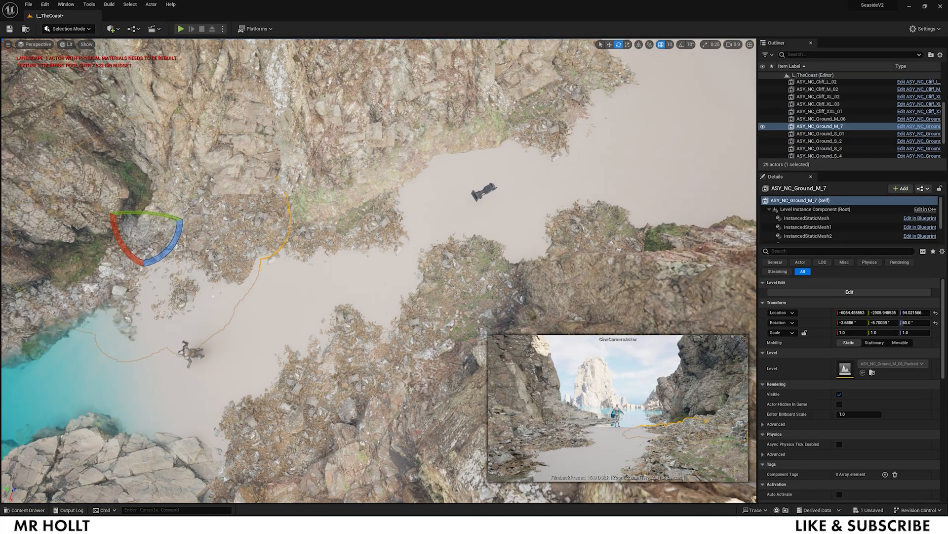
Duplicate ASY_NC_Ground_M_7 along the XXL cliff's foot toward the cinematic camera and adjust the copy's position and rotation
{"action": "key", "text": "w"}
{"action": "right_click_drag", "start_coordinate": [223, 252], "coordinate": [277, 252]}
{"action": "right_click_drag", "start_coordinate": [234, 71], "coordinate": [258, 201]}
{"action": "left_click_drag", "start_coordinate": [259, 201], "coordinate": [341, 163], "text": "alt"}
{"action": "right_click_drag", "start_coordinate": [341, 163], "coordinate": [296, 200]}
{"action": "left_click_drag", "start_coordinate": [297, 200], "coordinate": [410, 197]}
{"action": "key", "text": "e"}
{"action": "right_click_drag", "start_coordinate": [410, 197], "coordinate": [276, 257]}
Try placing ASY_NC_Boulders_L_01 in the middle of the beach in front of the cinematic camera and delete it
{"action": "left_click", "coordinate": [232, 296]}
{"action": "mouse_move", "coordinate": [388, 273]}
{"action": "right_mouse_down"}
{"action": "mouse_move", "coordinate": [388, 237]}
{"action": "mouse_move", "coordinate": [388, 273]}
{"action": "right_mouse_up"}
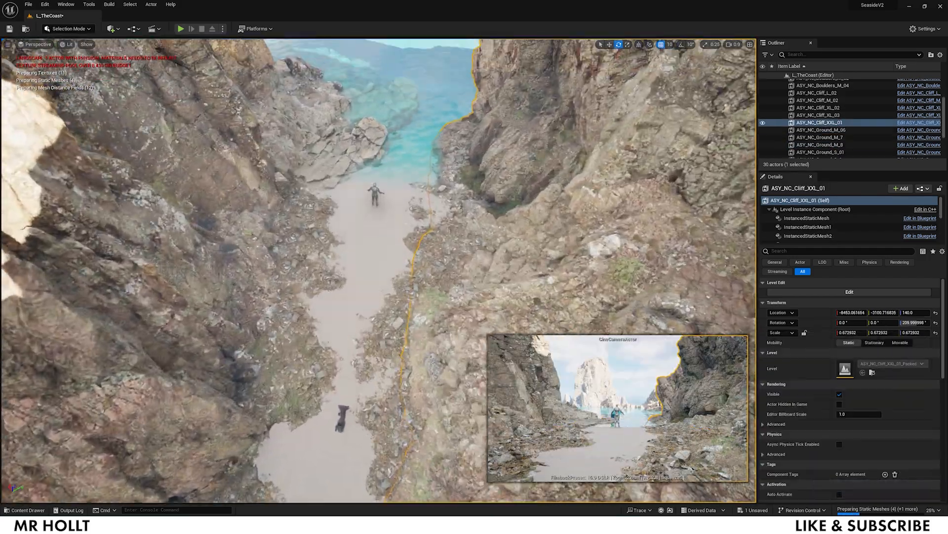
{"action": "scroll", "coordinate": [419, 249], "scroll_direction": "up", "scroll_amount": 3}
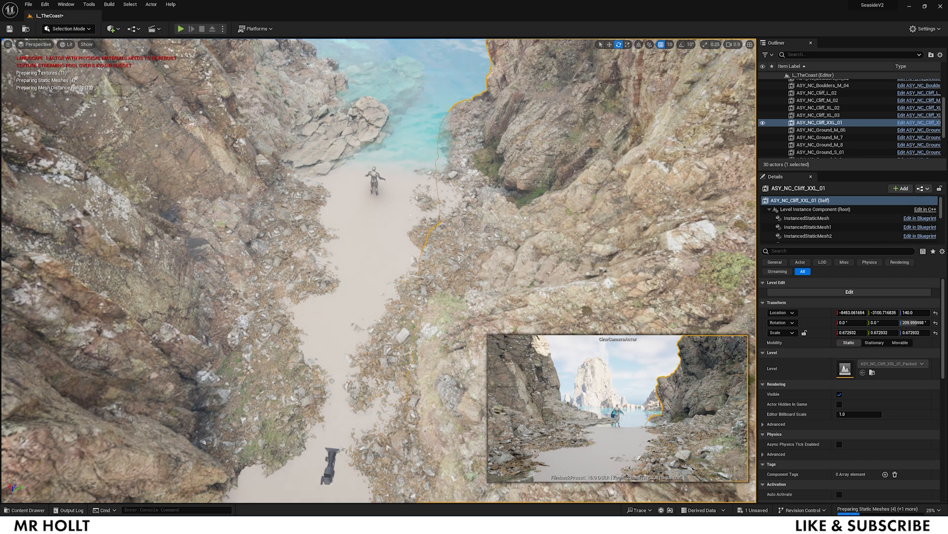
{"action": "right_click_drag", "start_coordinate": [335, 368], "coordinate": [334, 322]}
{"action": "key", "text": "ctrl+space"}
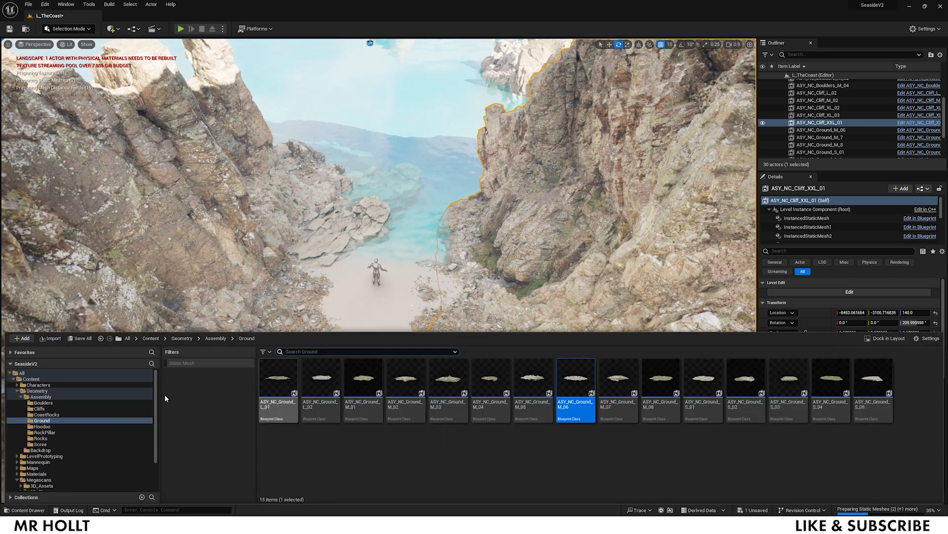
{"action": "left_click", "coordinate": [43, 403]}
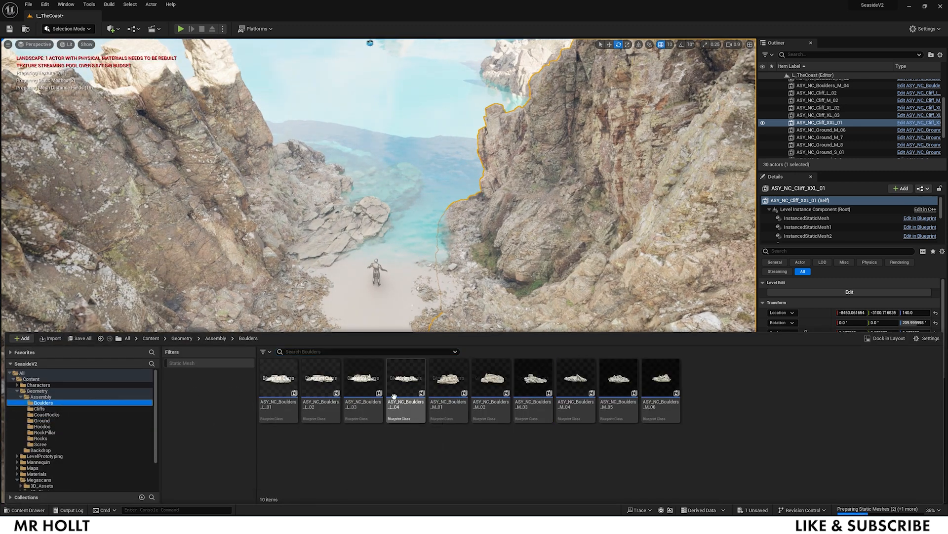
{"action": "left_click_drag", "start_coordinate": [271, 392], "coordinate": [400, 348]}
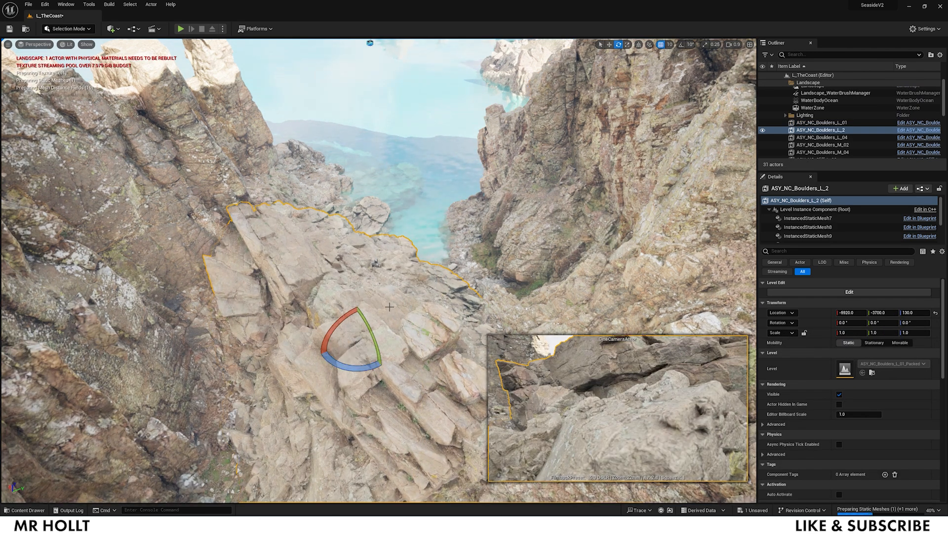
{"action": "key", "text": "Delete"}
Show the Megascans 3D_Assets folder's contents with the Static Mesh filter turned on
{"action": "key", "text": "ctrl+space"}
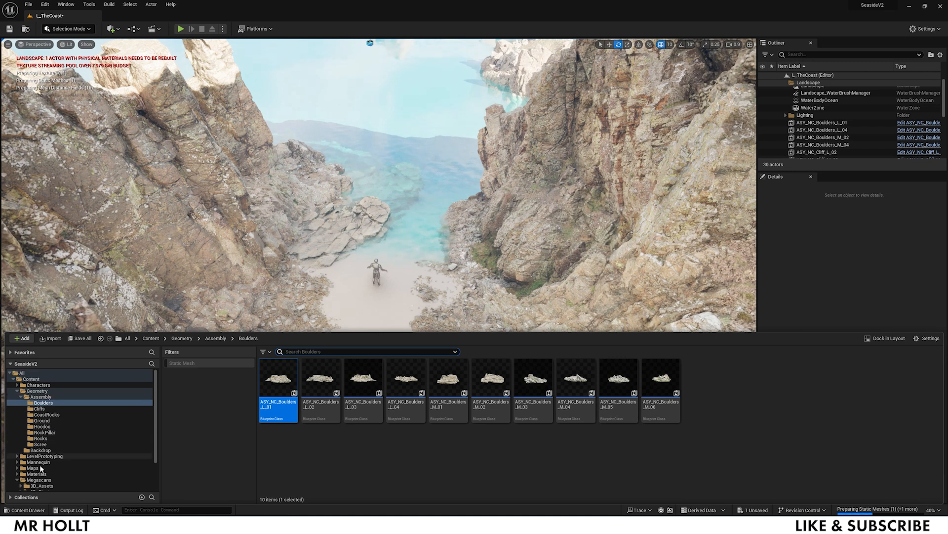
{"action": "left_click", "coordinate": [27, 391]}
{"action": "left_click", "coordinate": [17, 391]}
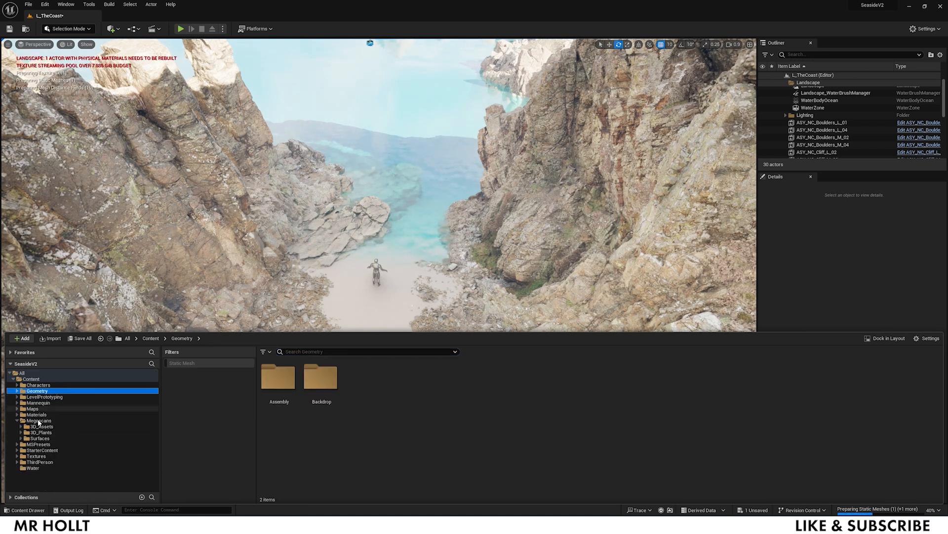
{"action": "left_click", "coordinate": [38, 427]}
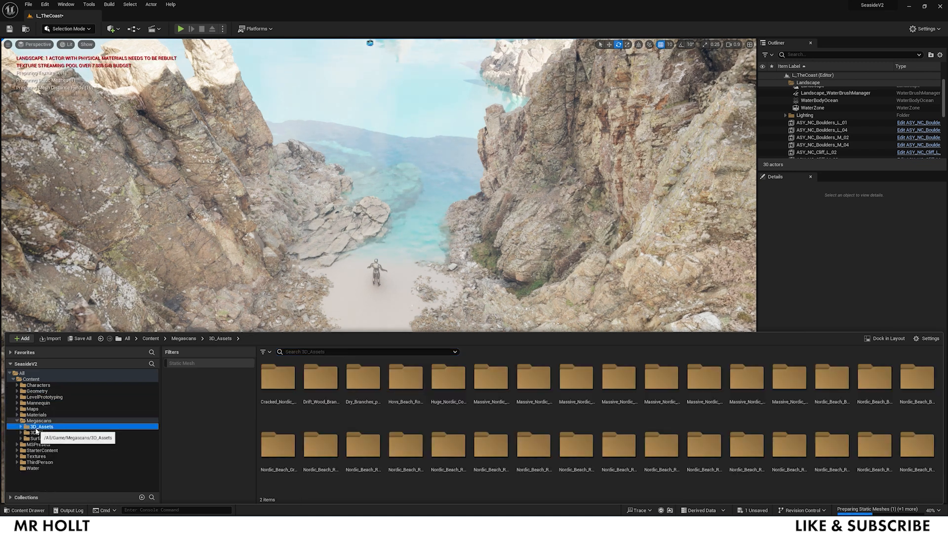
{"action": "left_click", "coordinate": [196, 364]}
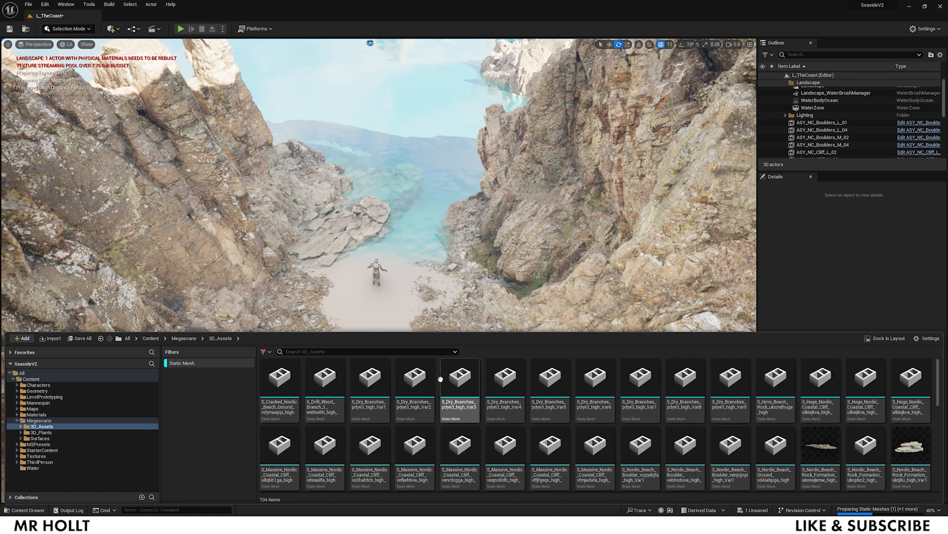
Place S_Nordic_Beach_Rock_Formation_uktjfiu_high_Var1 on the beach before the cinematic camera, rotated about 30° around Z and scaled to about 2.55
{"action": "left_click", "coordinate": [910, 452]}
{"action": "left_click_drag", "start_coordinate": [910, 447], "coordinate": [410, 294]}
{"action": "key", "text": "w"}
{"action": "key", "text": "e"}
{"action": "left_click_drag", "start_coordinate": [375, 357], "coordinate": [340, 354]}
{"action": "key", "text": "w"}
{"action": "left_click_drag", "start_coordinate": [364, 313], "coordinate": [368, 385]}
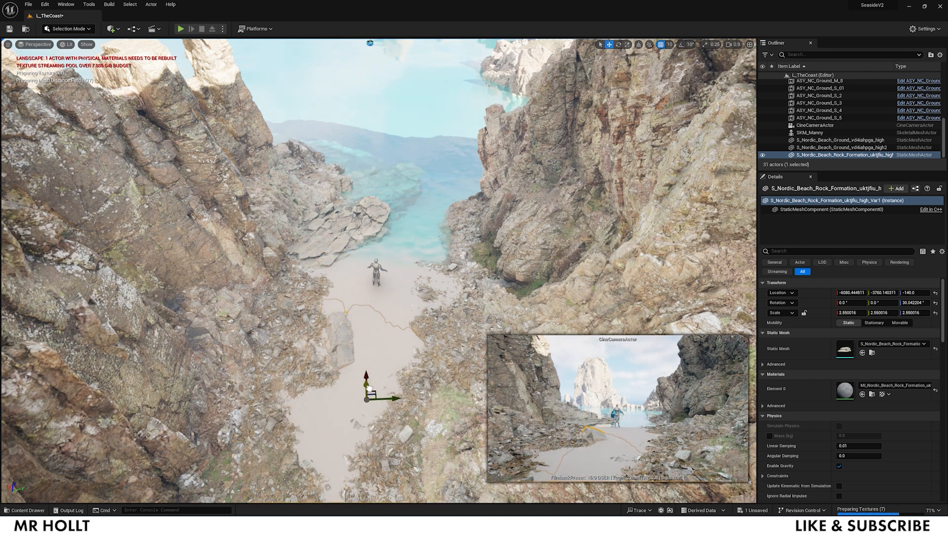
{"action": "left_click_drag", "start_coordinate": [378, 398], "coordinate": [320, 410]}
Try placing the S_Nordic_Beach_Rock_Formation_uknnejkmw mesh on the beach and undo the placement
{"action": "left_click", "coordinate": [353, 373]}
{"action": "mouse_move", "coordinate": [354, 373]}
{"action": "right_mouse_down"}
{"action": "mouse_move", "coordinate": [395, 410]}
{"action": "mouse_move", "coordinate": [396, 336]}
{"action": "mouse_move", "coordinate": [353, 316]}
{"action": "mouse_move", "coordinate": [345, 372]}
{"action": "right_mouse_up"}
{"action": "key", "text": "ctrl+space"}
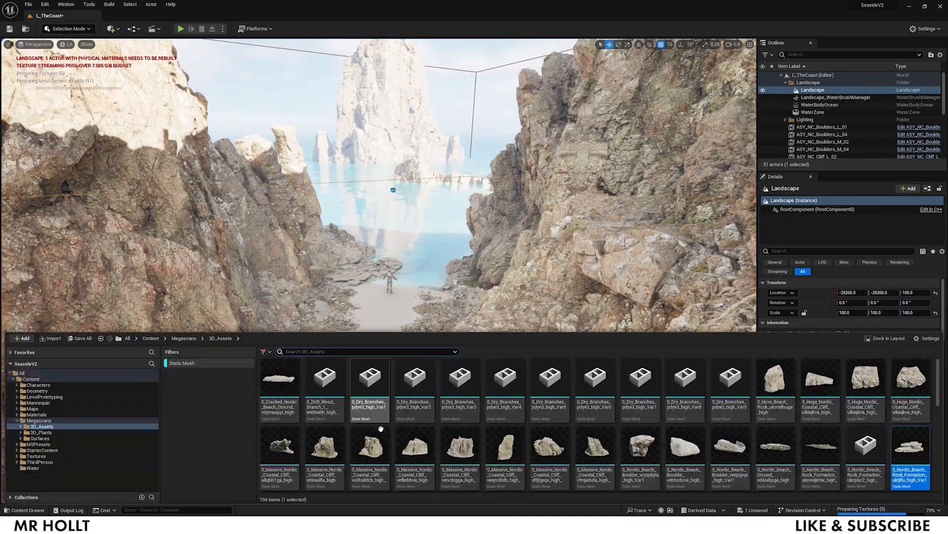
{"action": "left_click", "coordinate": [324, 383]}
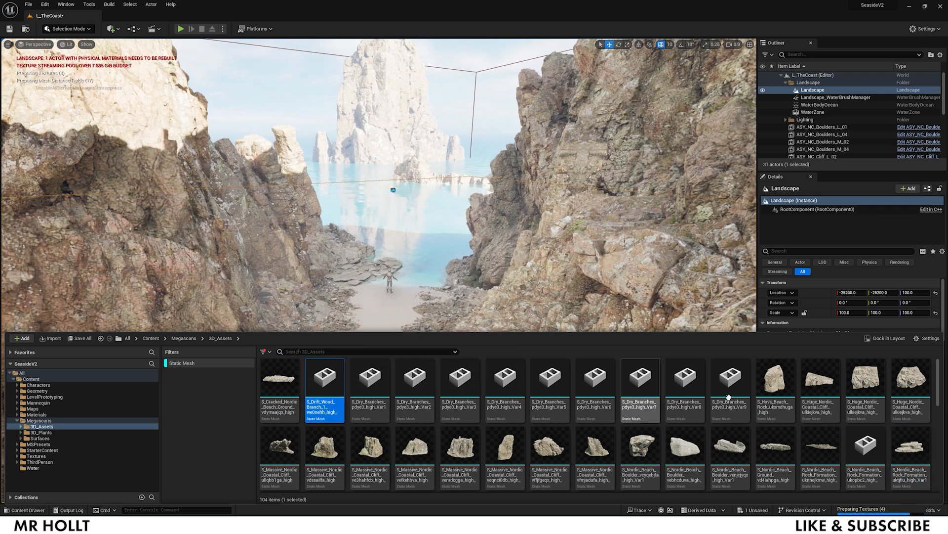
{"action": "scroll", "coordinate": [731, 444], "scroll_direction": "down", "scroll_amount": 1}
{"action": "left_click", "coordinate": [810, 439]}
{"action": "left_click_drag", "start_coordinate": [809, 439], "coordinate": [378, 334]}
{"action": "key", "text": "ctrl+z"}
Place S_Nordic_Beach_Rock_Formation_vd5jdclga_high on the beach in front of the cinematic camera at about X -6270, Y -3900
{"action": "key", "text": "ctrl+space"}
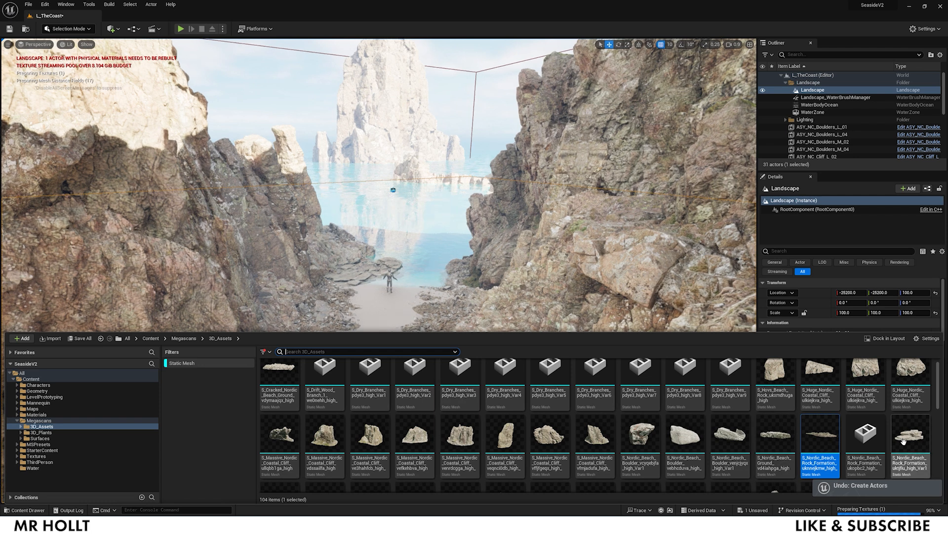
{"action": "scroll", "coordinate": [317, 464], "scroll_direction": "down", "scroll_amount": 4}
{"action": "left_click", "coordinate": [347, 467]}
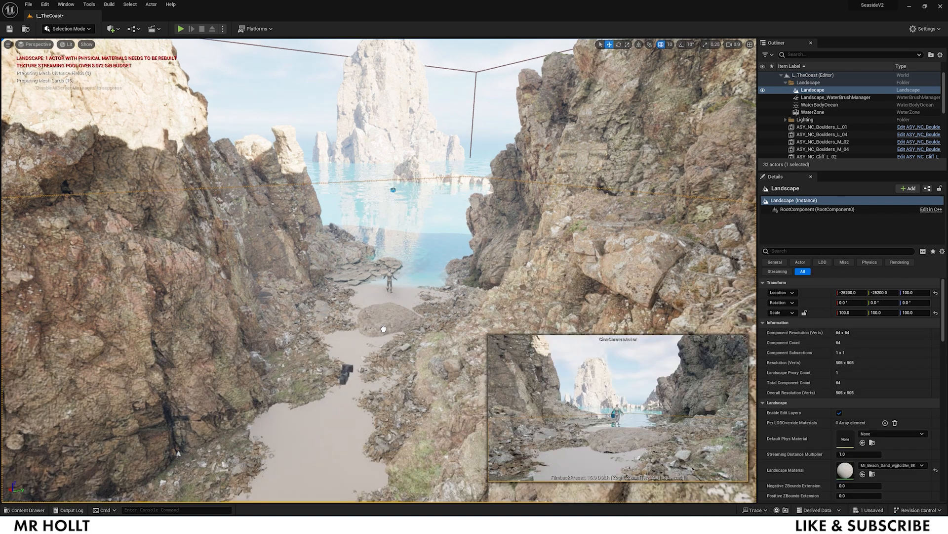
{"action": "left_click_drag", "start_coordinate": [441, 451], "coordinate": [421, 336]}
{"action": "right_click_drag", "start_coordinate": [420, 335], "coordinate": [420, 356]}
Rotate the new rock formation to about -31.3° around Z, sink it to Z 100 and scale it to about 1.23
{"action": "key", "text": "e"}
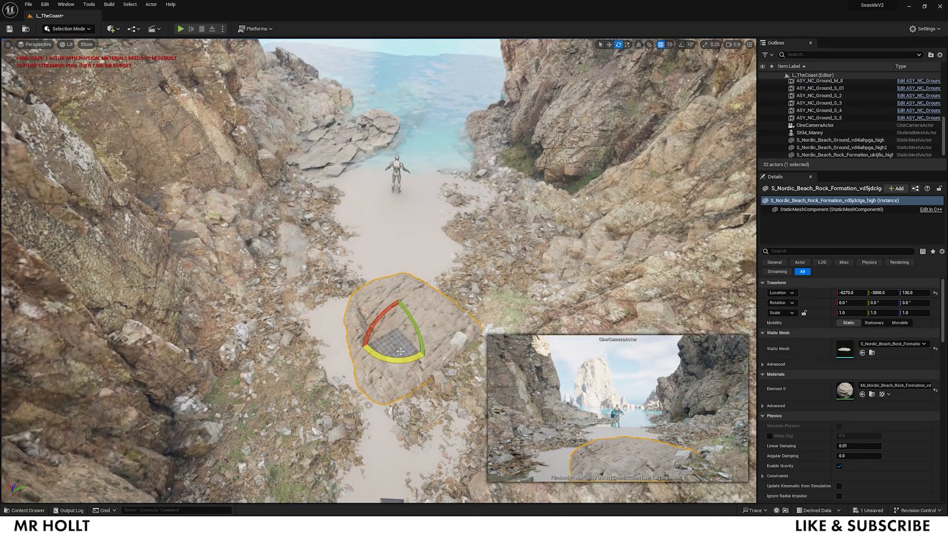
{"action": "left_click_drag", "start_coordinate": [410, 357], "coordinate": [440, 346]}
{"action": "left_click_drag", "start_coordinate": [399, 313], "coordinate": [400, 316]}
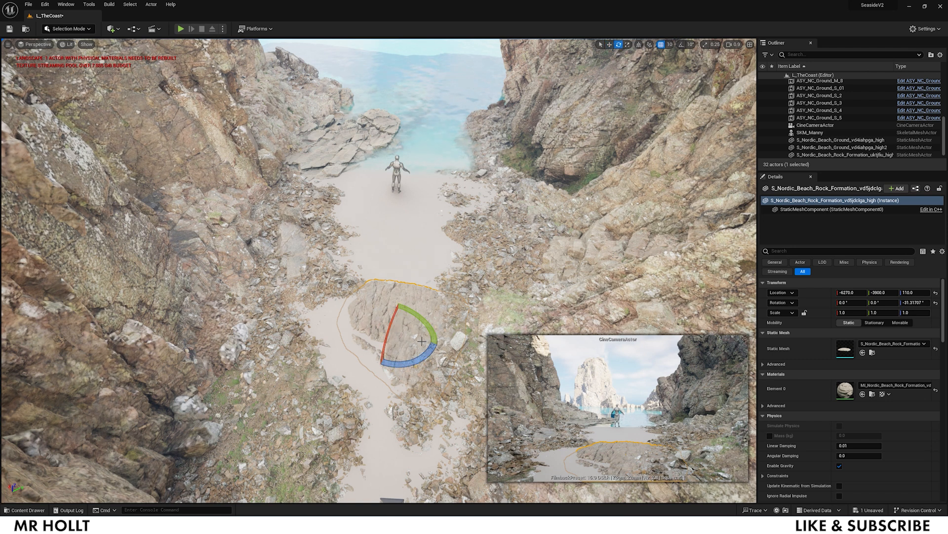
{"action": "mouse_move", "coordinate": [398, 330]}
{"action": "left_mouse_down"}
{"action": "mouse_move", "coordinate": [412, 331]}
{"action": "mouse_move", "coordinate": [398, 318]}
{"action": "left_mouse_up"}
{"action": "key", "text": "w"}
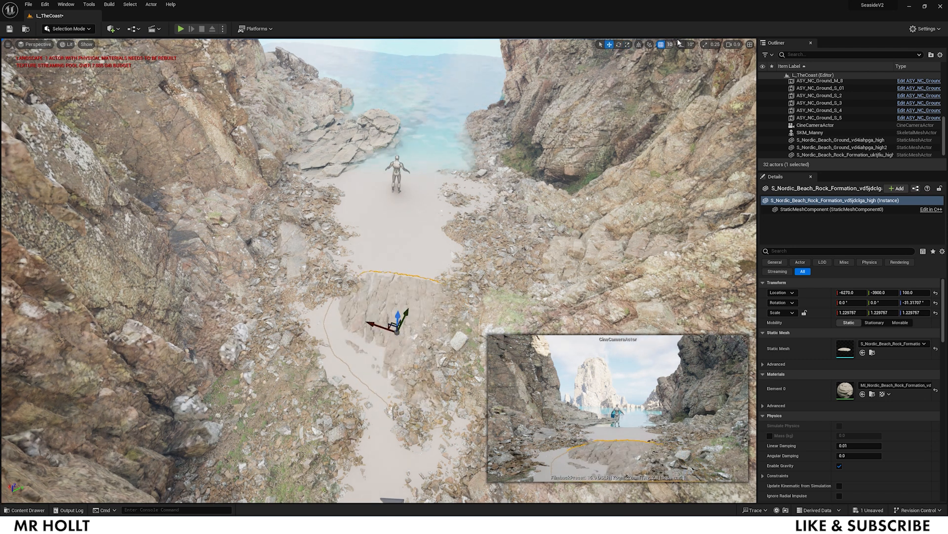
{"action": "left_click_drag", "start_coordinate": [404, 363], "coordinate": [439, 343]}
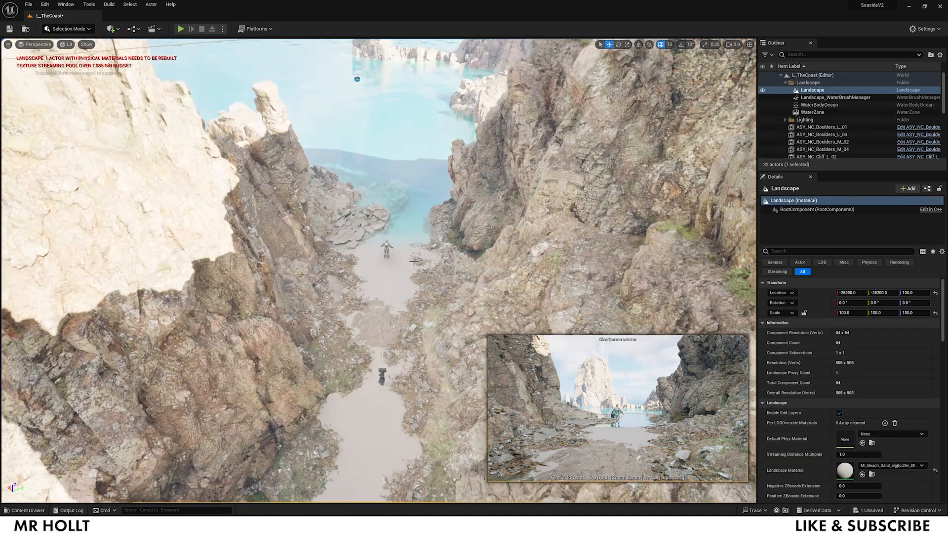
Duplicate the vd5jdclga rock formation toward the cinematic camera to about X -6429, Y -4002, Z 100
{"action": "left_click", "coordinate": [389, 335]}
{"action": "key", "text": "w"}
{"action": "left_click_drag", "start_coordinate": [388, 334], "coordinate": [389, 337], "text": "alt"}
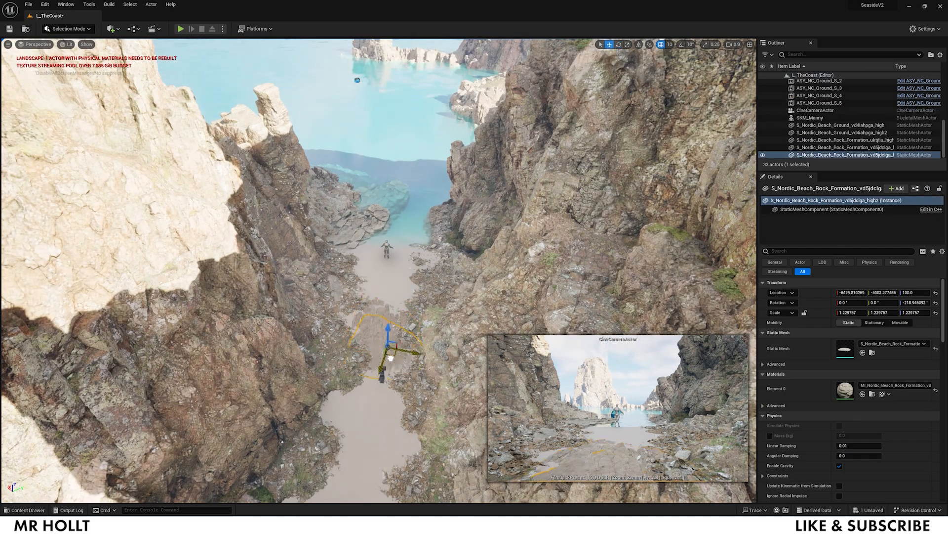
Duplicate the S_Nordic_Beach_Ground_vd4iahpga_high slab and set the copy beside the mannequin at about X -5808, Y -3340, rotated about 30° around Z
{"action": "left_click", "coordinate": [358, 240]}
{"action": "left_click_drag", "start_coordinate": [358, 228], "coordinate": [370, 364], "text": "alt"}
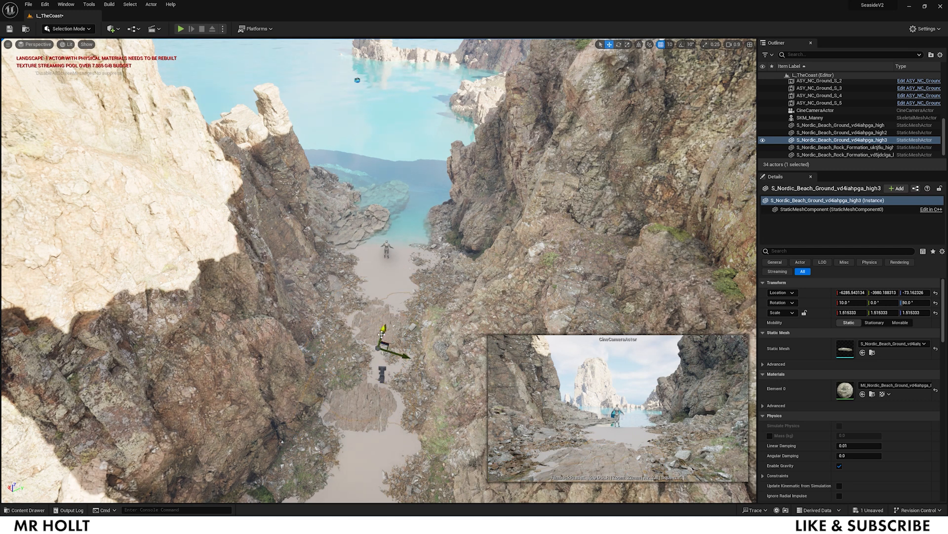
{"action": "left_click_drag", "start_coordinate": [387, 319], "coordinate": [388, 311]}
{"action": "right_click_drag", "start_coordinate": [387, 311], "coordinate": [388, 346]}
{"action": "key", "text": "e"}
{"action": "left_click_drag", "start_coordinate": [408, 372], "coordinate": [425, 357]}
{"action": "left_click_drag", "start_coordinate": [366, 326], "coordinate": [356, 333]}
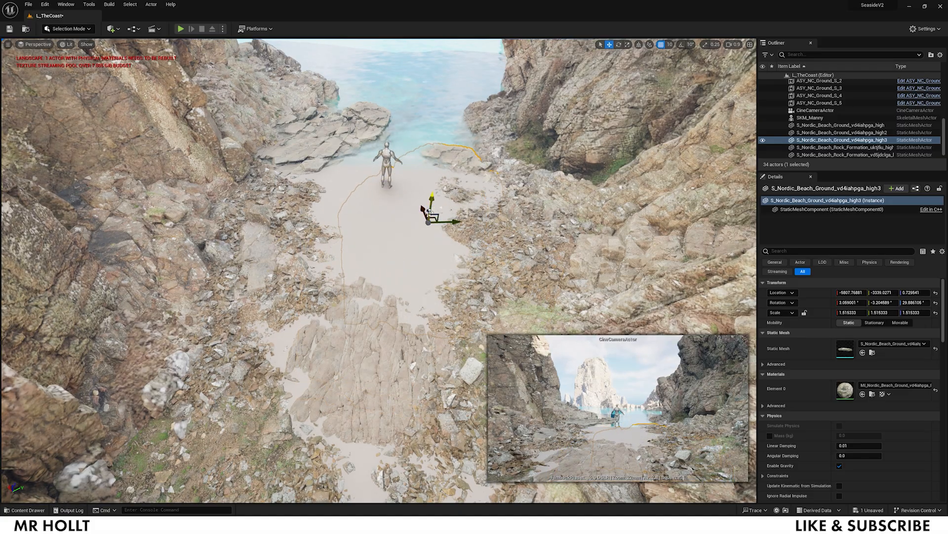
Delete the ASY_NC_Boulders_L_04 actor from the scene
{"action": "left_click", "coordinate": [405, 242]}
{"action": "right_click_drag", "start_coordinate": [405, 242], "coordinate": [470, 69]}
{"action": "left_click", "coordinate": [384, 299]}
{"action": "key", "text": "Delete"}
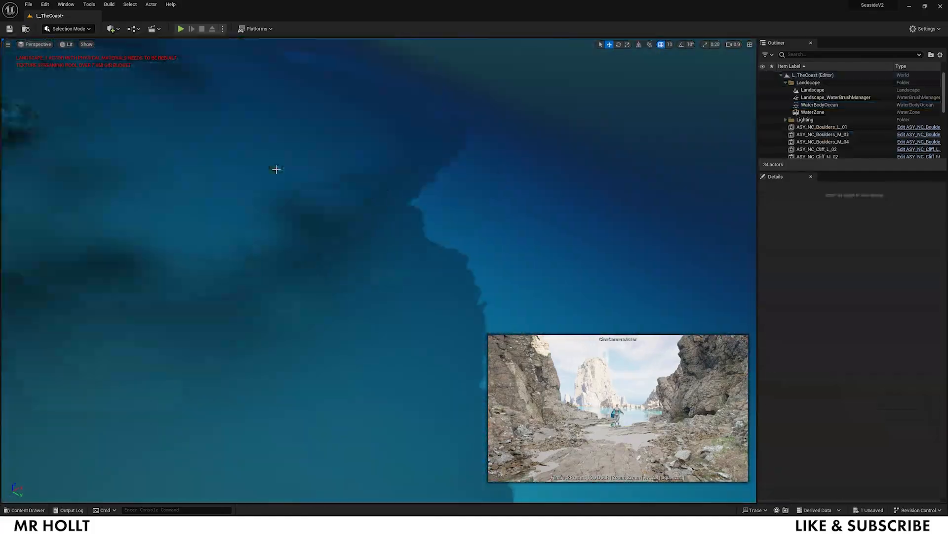
Set the enlarged vd5jdclga rock formation copy behind the cinematic camera at X -6655, Y -4360, Z 70 and duplicate it
{"action": "mouse_move", "coordinate": [416, 344]}
{"action": "right_mouse_down"}
{"action": "mouse_move", "coordinate": [474, 336]}
{"action": "mouse_move", "coordinate": [445, 340]}
{"action": "mouse_move", "coordinate": [435, 375]}
{"action": "mouse_move", "coordinate": [416, 344]}
{"action": "right_mouse_up"}
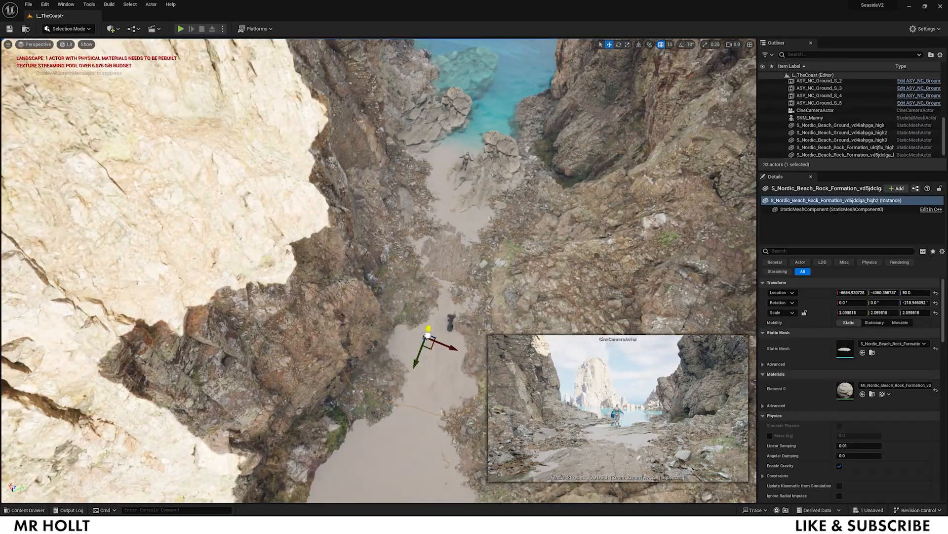
{"action": "right_click_drag", "start_coordinate": [430, 334], "coordinate": [430, 277]}
{"action": "left_click_drag", "start_coordinate": [379, 391], "coordinate": [378, 396]}
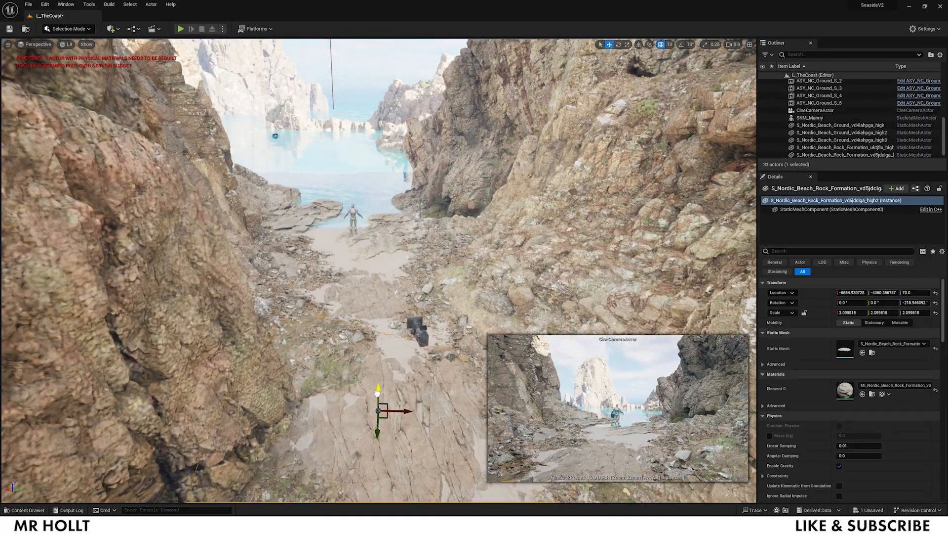
{"action": "right_click_drag", "start_coordinate": [379, 396], "coordinate": [379, 435]}
{"action": "left_click_drag", "start_coordinate": [391, 306], "coordinate": [409, 348], "text": "alt"}
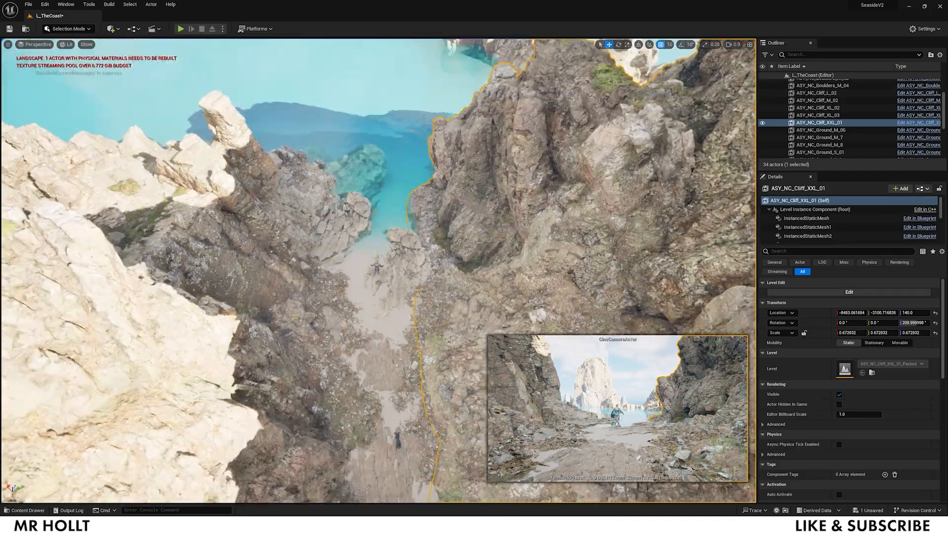
Duplicate a S_Nordic_Beach_Rocky_Ground_ve3qdhmqx_high cutoff rubble piece across the beach to about X -6110, Z 120
{"action": "key", "text": "ctrl+space"}
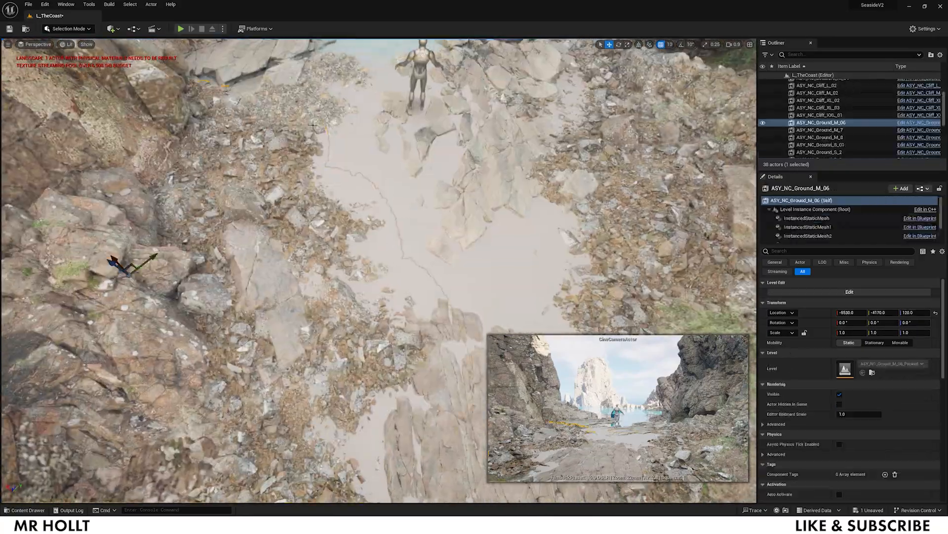
{"action": "left_click", "coordinate": [285, 109]}
{"action": "left_click_drag", "start_coordinate": [285, 110], "coordinate": [558, 228], "text": "alt"}
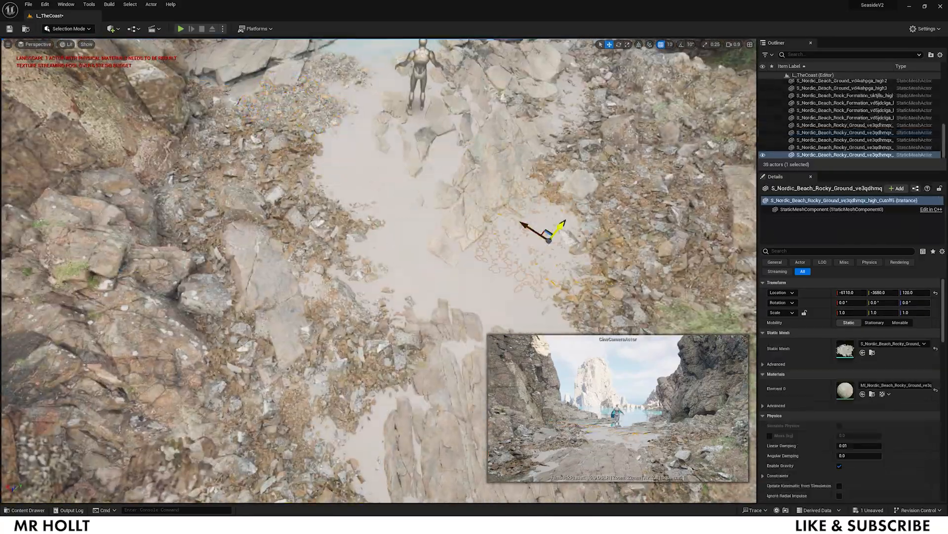
{"action": "right_click_drag", "start_coordinate": [553, 221], "coordinate": [593, 178]}
Reposition the rocky ground rubble pieces beside the shore slabs and duplicate them along the waterline, including around X -5420, Y -2820
{"action": "scroll", "coordinate": [553, 221], "scroll_direction": "down", "scroll_amount": 1}
{"action": "right_click_drag", "start_coordinate": [389, 295], "coordinate": [390, 355]}
{"action": "left_click_drag", "start_coordinate": [398, 271], "coordinate": [397, 281]}
{"action": "right_click_drag", "start_coordinate": [398, 281], "coordinate": [387, 292]}
{"action": "left_click_drag", "start_coordinate": [428, 398], "coordinate": [462, 407]}
{"action": "right_click_drag", "start_coordinate": [462, 408], "coordinate": [462, 425]}
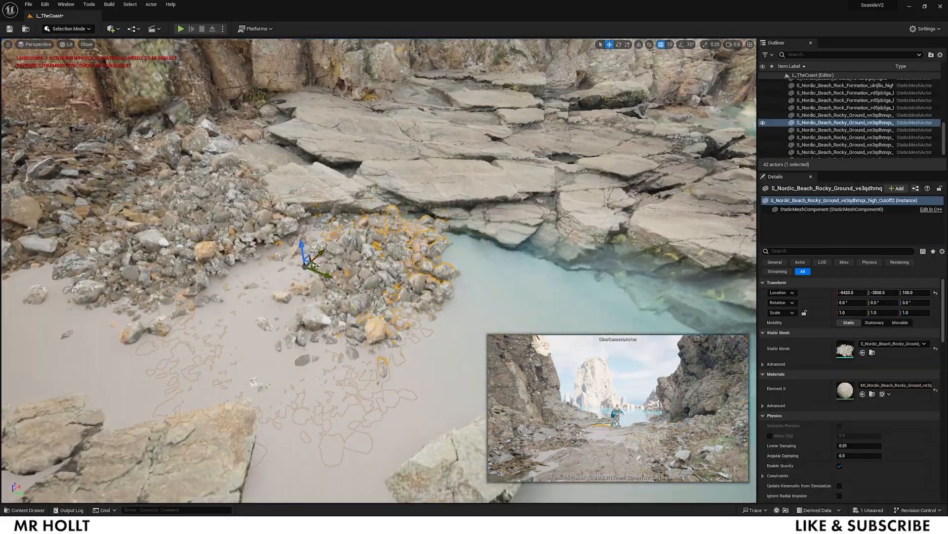
{"action": "left_click_drag", "start_coordinate": [316, 266], "coordinate": [511, 283], "text": "alt"}
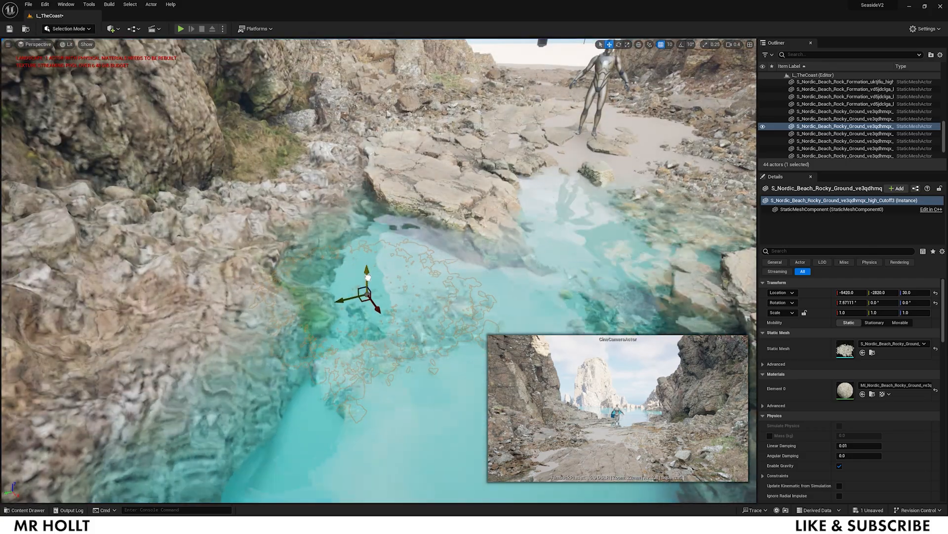
{"action": "left_click_drag", "start_coordinate": [368, 278], "coordinate": [371, 268], "text": "alt"}
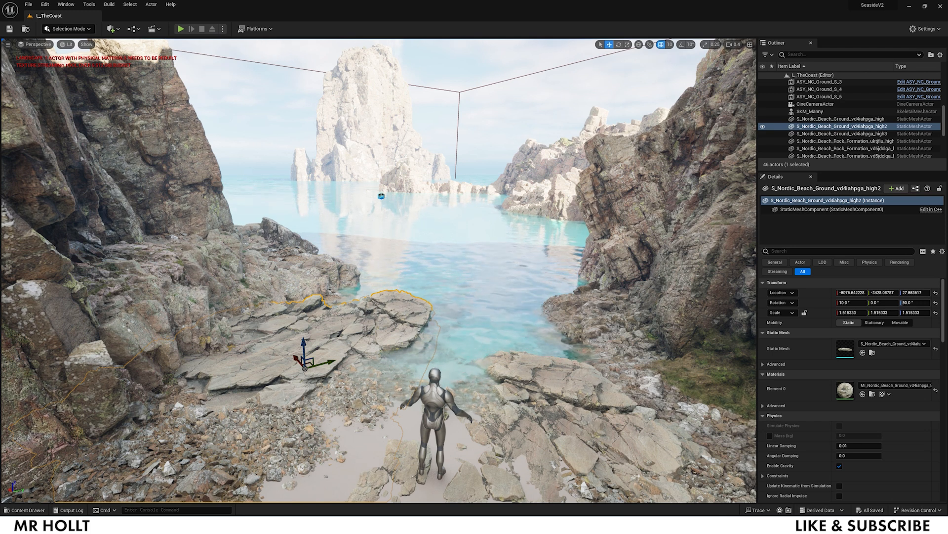
Switch the viewport to the Unlit view mode and open Quixel Bridge
{"action": "left_click", "coordinate": [68, 45]}
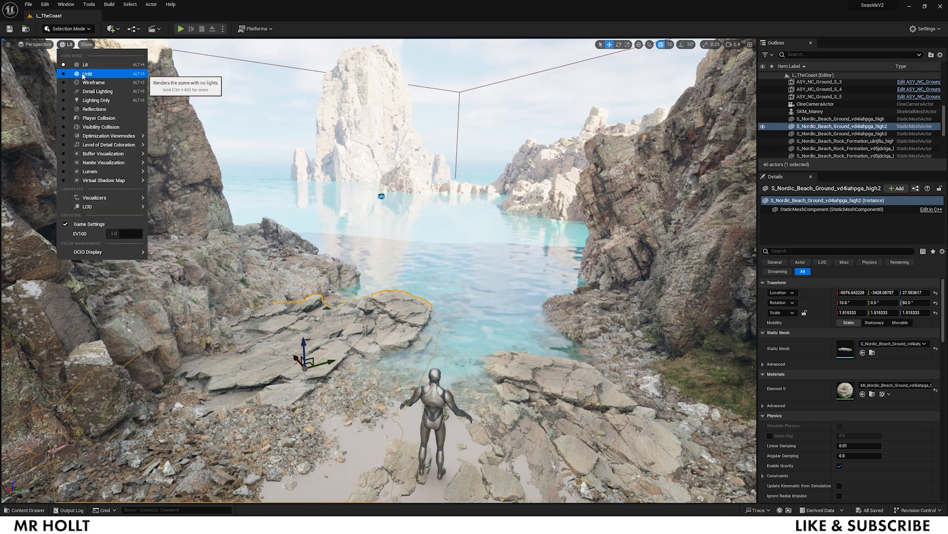
{"action": "left_click", "coordinate": [81, 73]}
{"action": "left_click", "coordinate": [66, 4]}
{"action": "mouse_move", "coordinate": [108, 255]}
{"action": "left_click", "coordinate": [94, 220]}
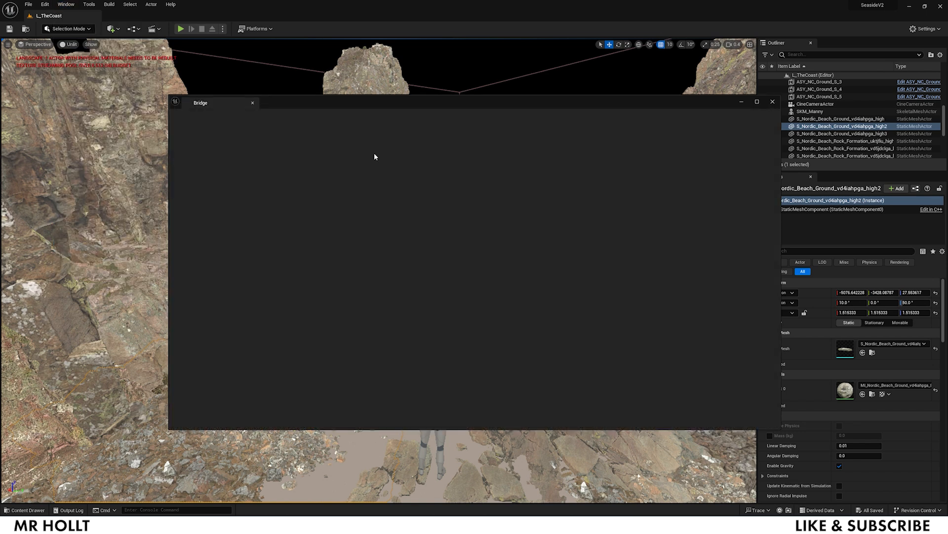
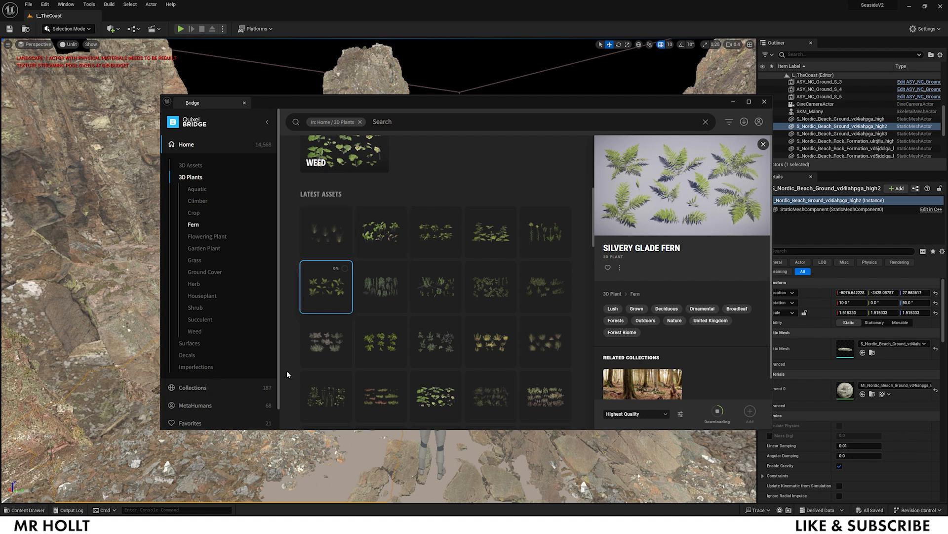
Show the locally stored Megascans assets in Quixel Bridge
{"action": "scroll", "coordinate": [213, 393], "scroll_direction": "down", "scroll_amount": 1}
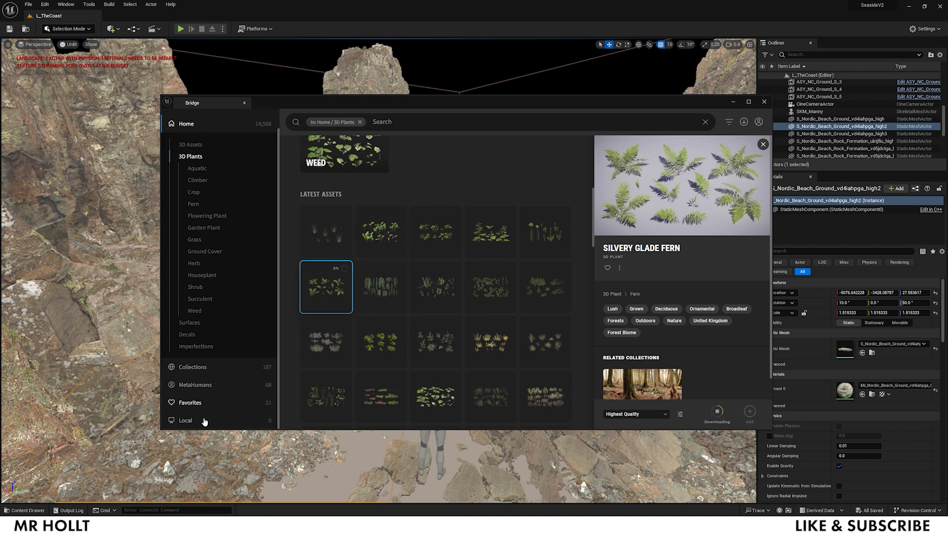
{"action": "left_click", "coordinate": [186, 420]}
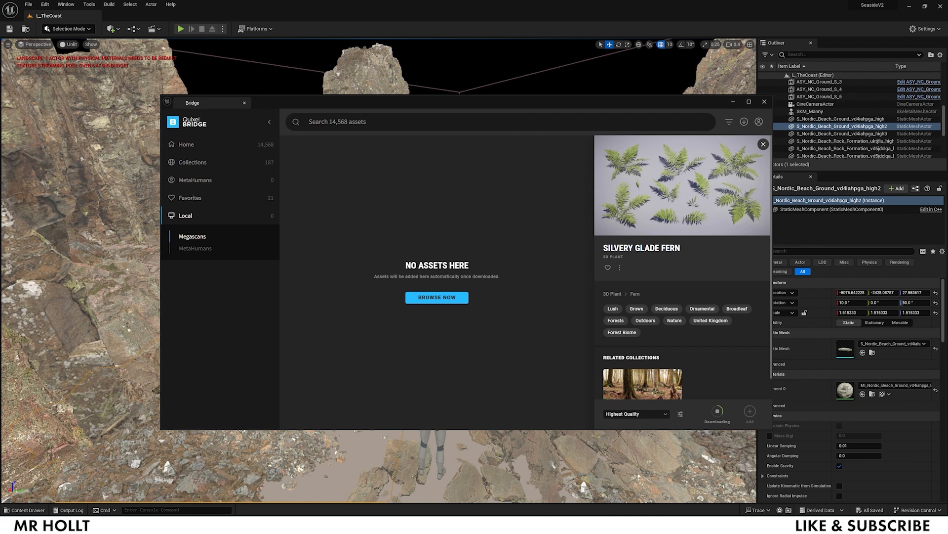
Switch to the Epic Games Launcher and open the Megascans Trees: European Hornbeam page from the library's vault
{"action": "left_click", "coordinate": [542, 521]}
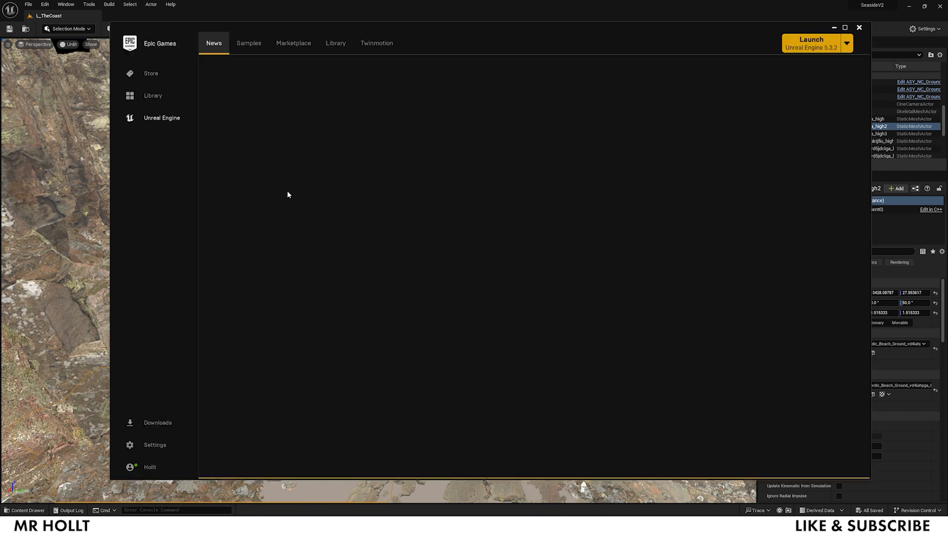
{"action": "left_click", "coordinate": [300, 46]}
{"action": "left_click", "coordinate": [328, 49]}
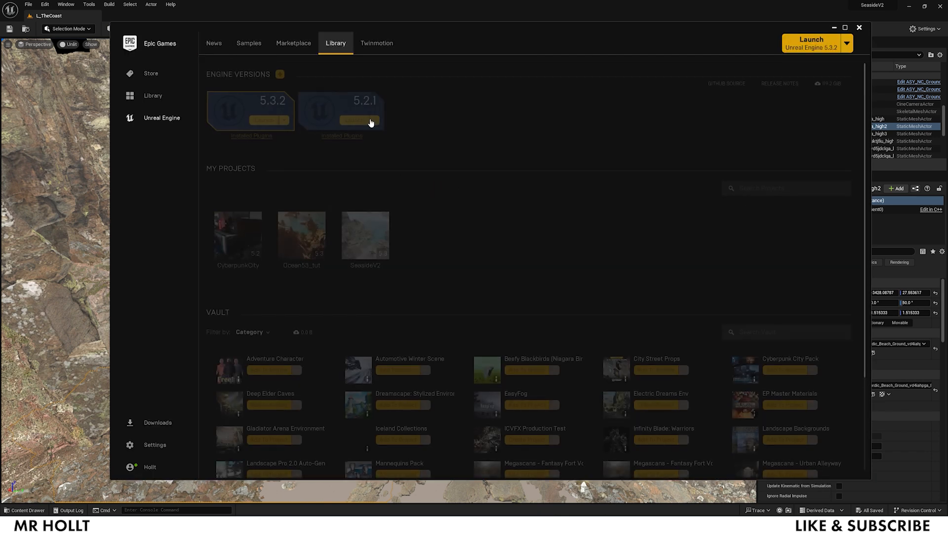
{"action": "scroll", "coordinate": [592, 345], "scroll_direction": "down", "scroll_amount": 4}
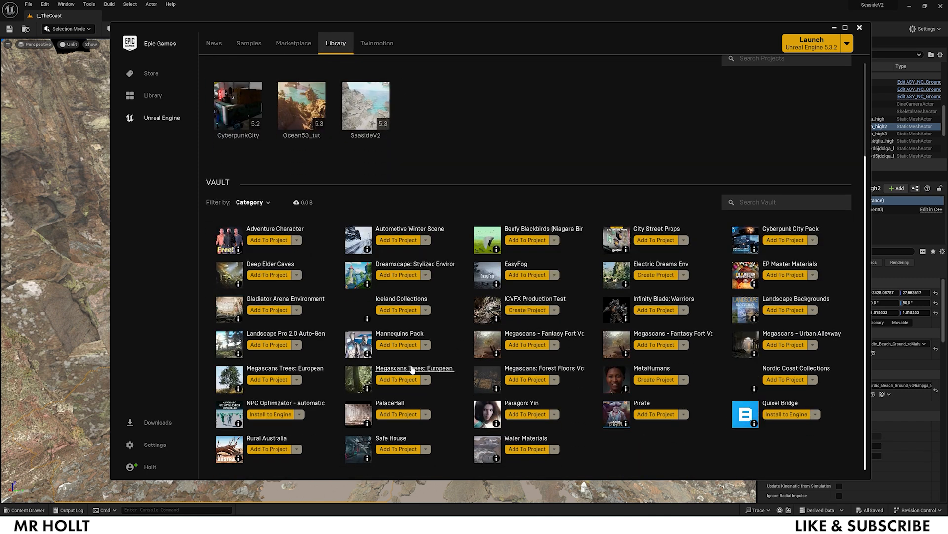
{"action": "left_click", "coordinate": [412, 369]}
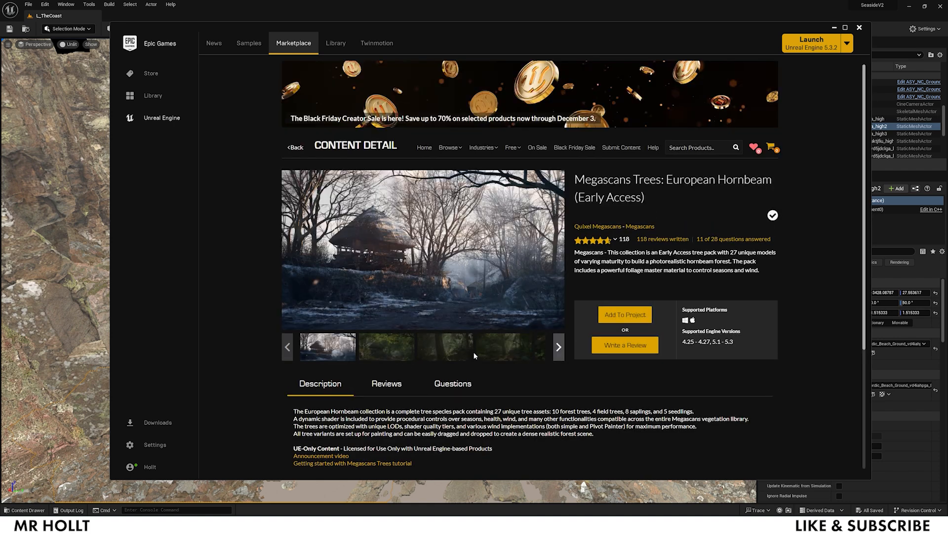
Preview the European Hornbeam pack's tree images, add the pack to the SeasideV2 project and look over its technical details
{"action": "left_click", "coordinate": [559, 349]}
{"action": "left_click", "coordinate": [435, 351]}
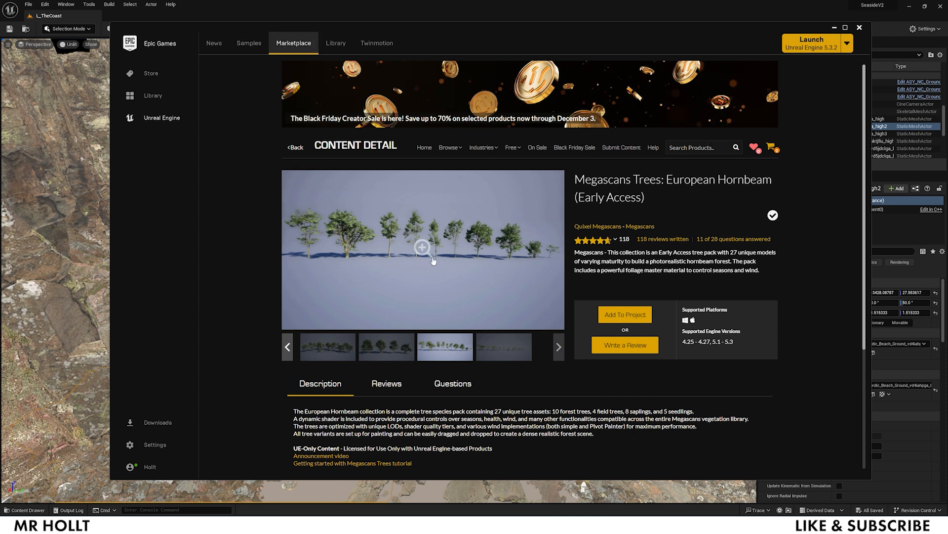
{"action": "left_click", "coordinate": [626, 315]}
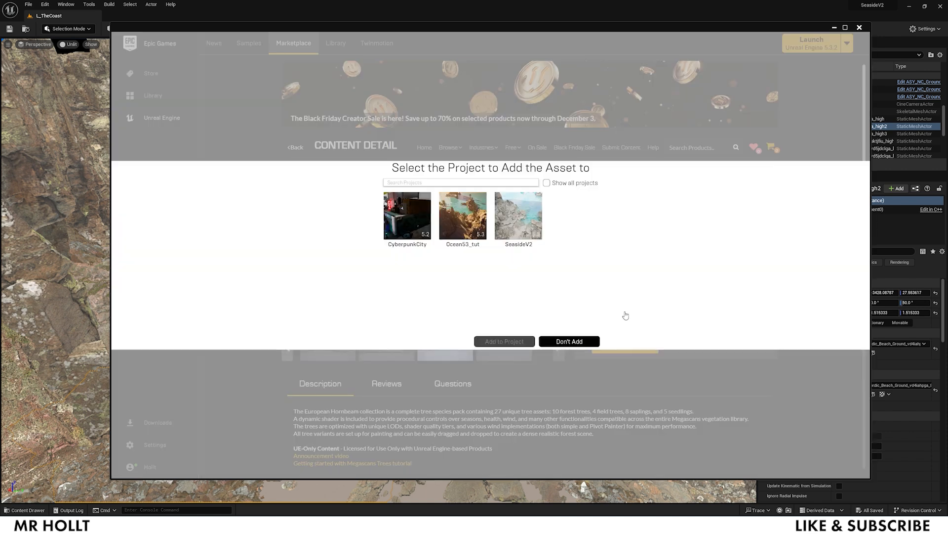
{"action": "left_click", "coordinate": [531, 224]}
{"action": "left_click", "coordinate": [504, 341]}
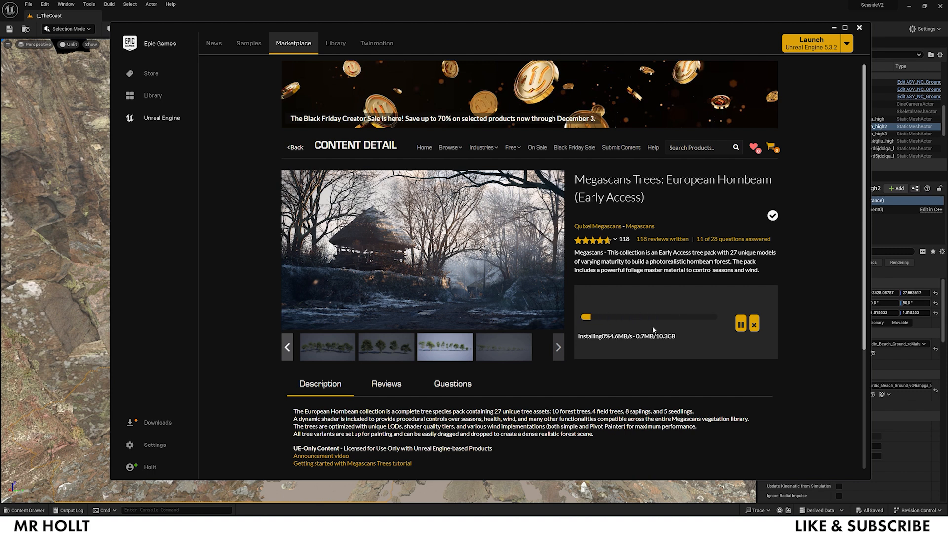
{"action": "scroll", "coordinate": [472, 408], "scroll_direction": "down", "scroll_amount": 4}
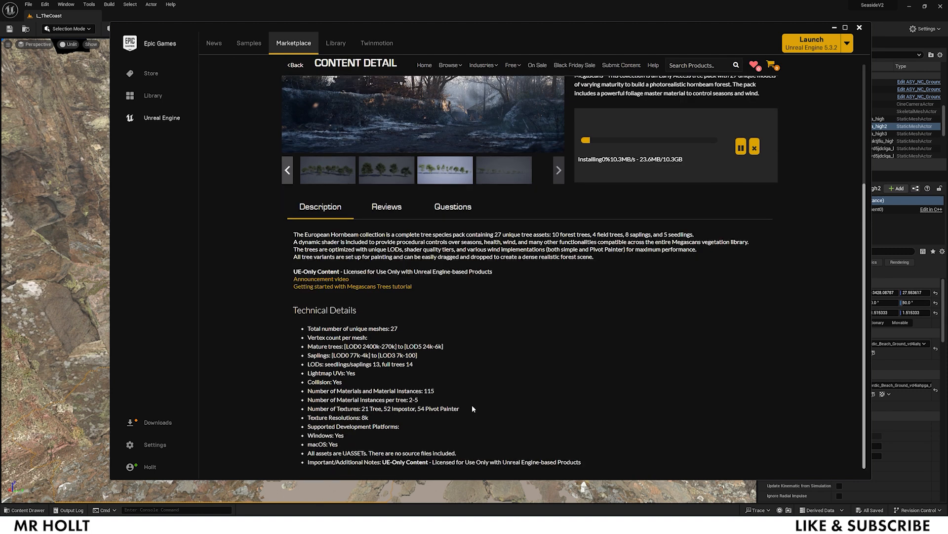
{"action": "scroll", "coordinate": [532, 316], "scroll_direction": "up", "scroll_amount": 4}
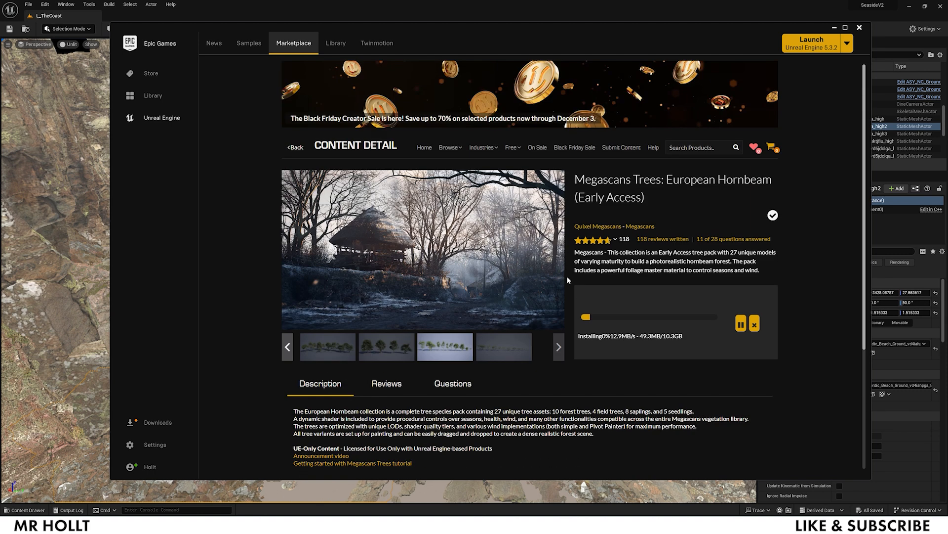
Close the Epic Games Launcher, return to the Unreal Editor and frame the tall rock pinnacle standing in the sea
{"action": "left_click", "coordinate": [859, 28]}
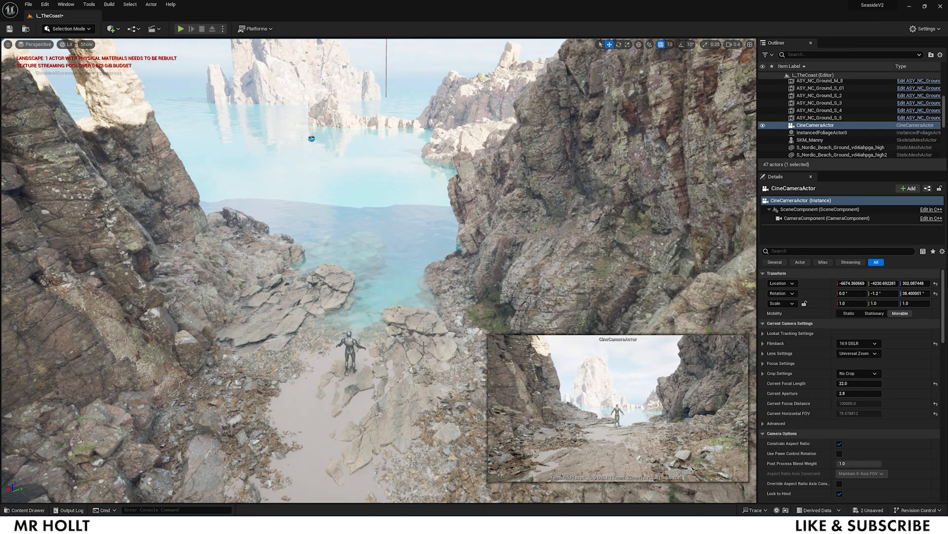
{"action": "key", "text": "ctrl+space"}
{"action": "right_click_drag", "start_coordinate": [339, 230], "coordinate": [391, 292]}
{"action": "key", "text": "w"}
{"action": "key", "text": "e"}
{"action": "key", "text": "ctrl+space"}
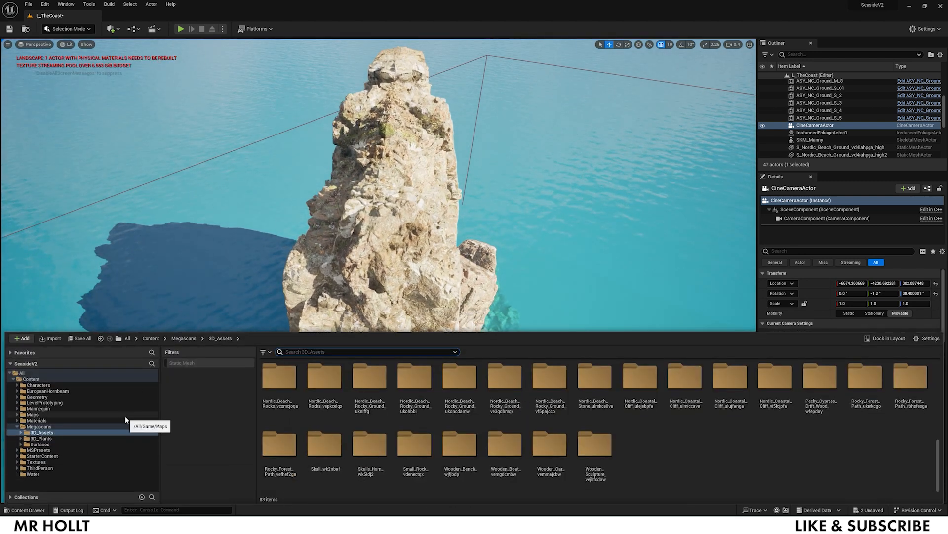
Filter the project content to static meshes and look through the Megascans folder down to its groundcover plants
{"action": "left_click", "coordinate": [188, 363]}
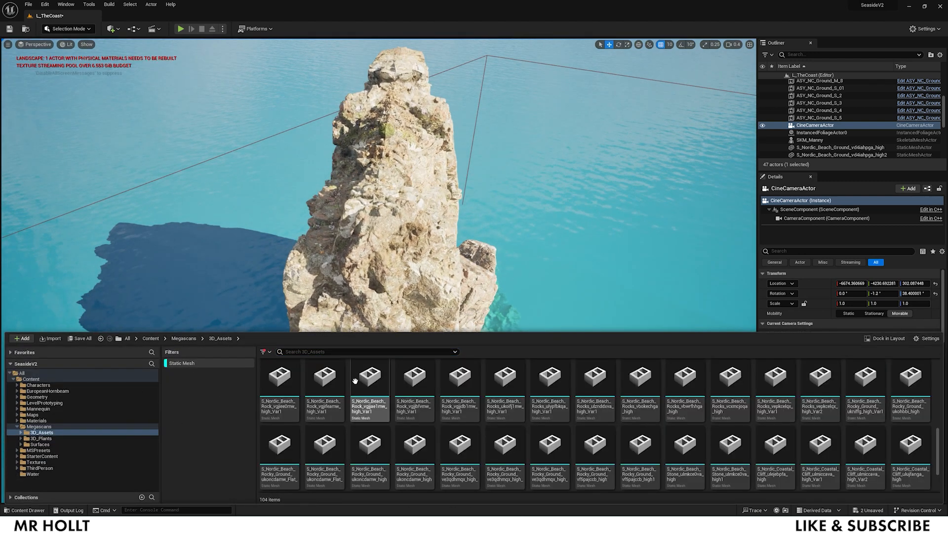
{"action": "left_click", "coordinate": [55, 427]}
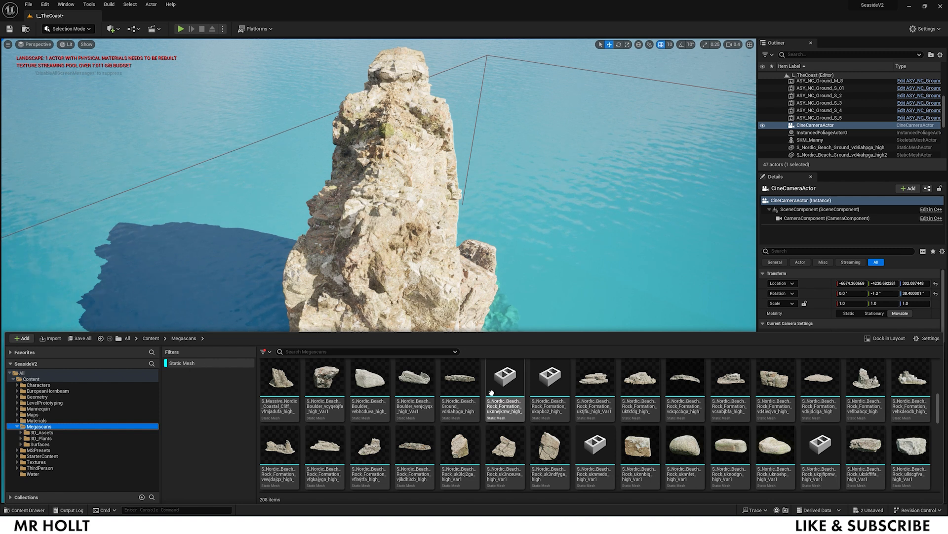
{"action": "scroll", "coordinate": [539, 395], "scroll_direction": "down", "scroll_amount": 3}
{"action": "scroll", "coordinate": [539, 399], "scroll_direction": "down", "scroll_amount": 5}
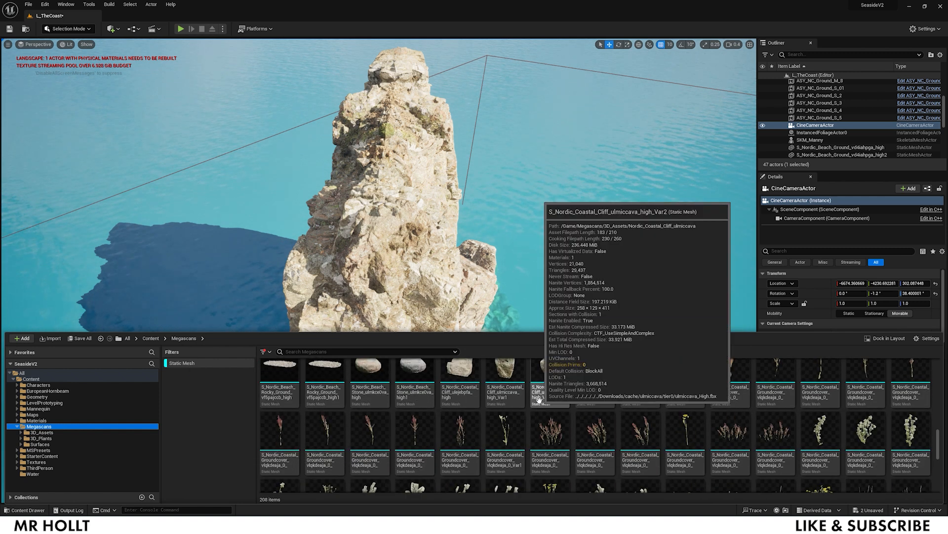
{"action": "scroll", "coordinate": [632, 437], "scroll_direction": "down", "scroll_amount": 5}
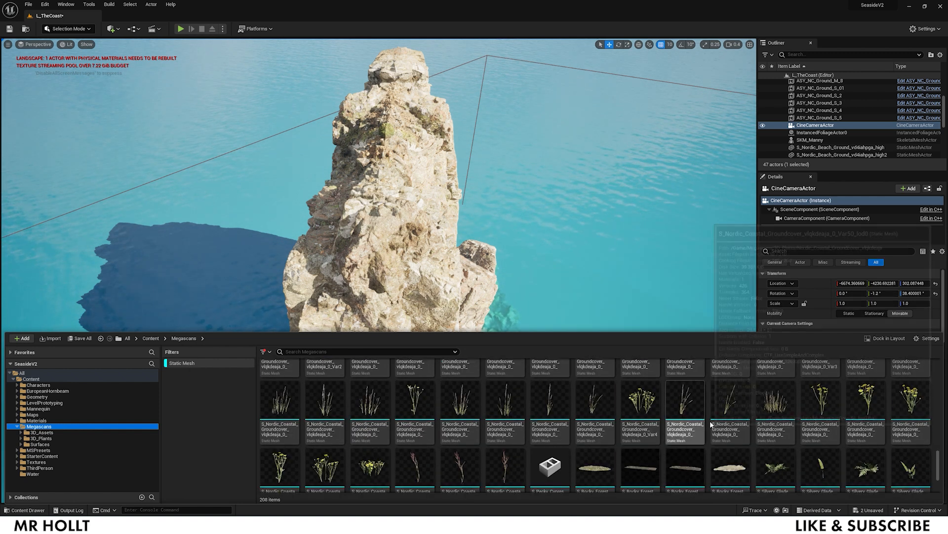
{"action": "scroll", "coordinate": [446, 415], "scroll_direction": "up", "scroll_amount": 3}
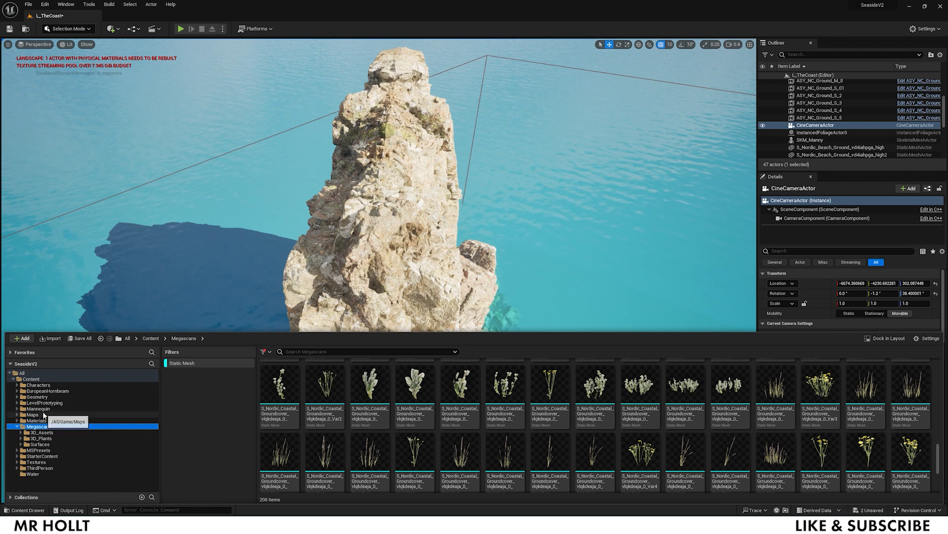
Place the SM_EuropeanHornbeam_Forest_06_PP tree from the EuropeanHornbeam folder on the upper part of the rock pinnacle
{"action": "left_click", "coordinate": [45, 391]}
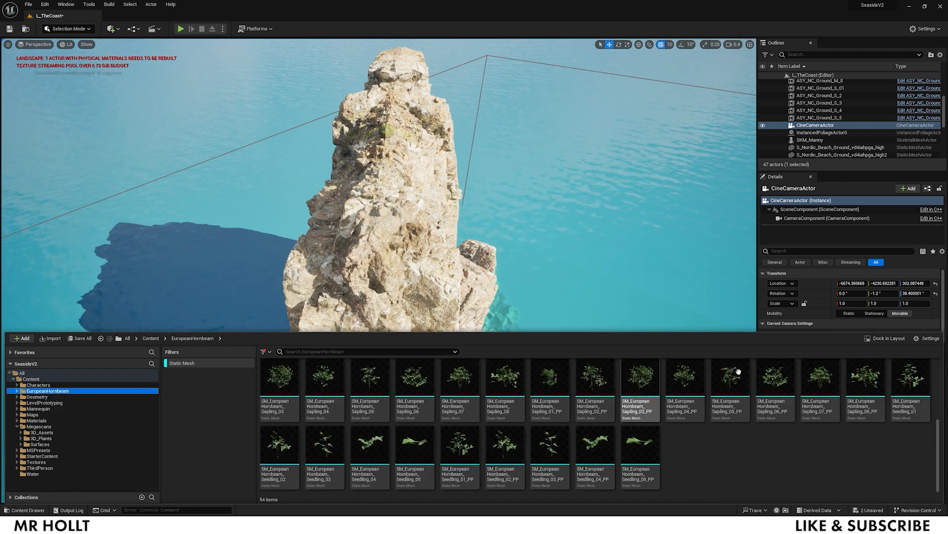
{"action": "scroll", "coordinate": [643, 396], "scroll_direction": "up", "scroll_amount": 2}
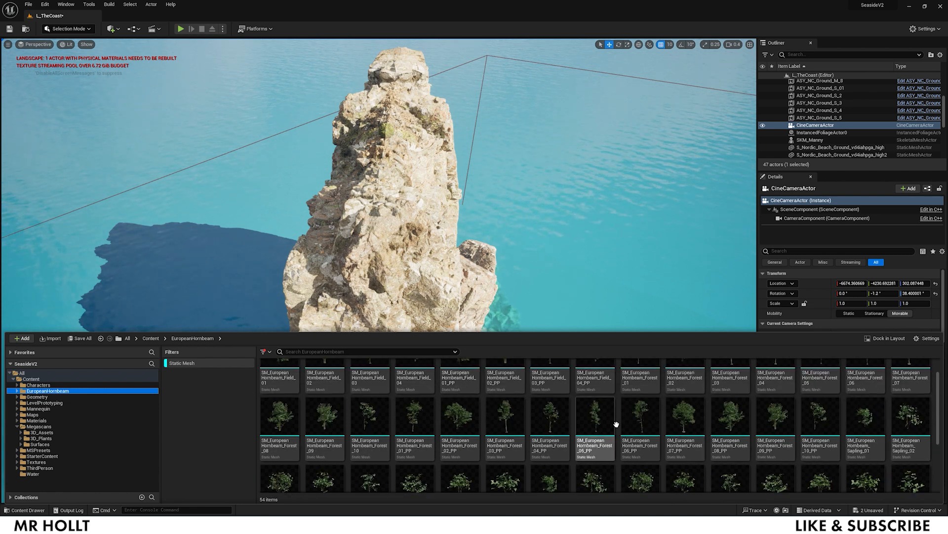
{"action": "scroll", "coordinate": [616, 423], "scroll_direction": "up", "scroll_amount": 1}
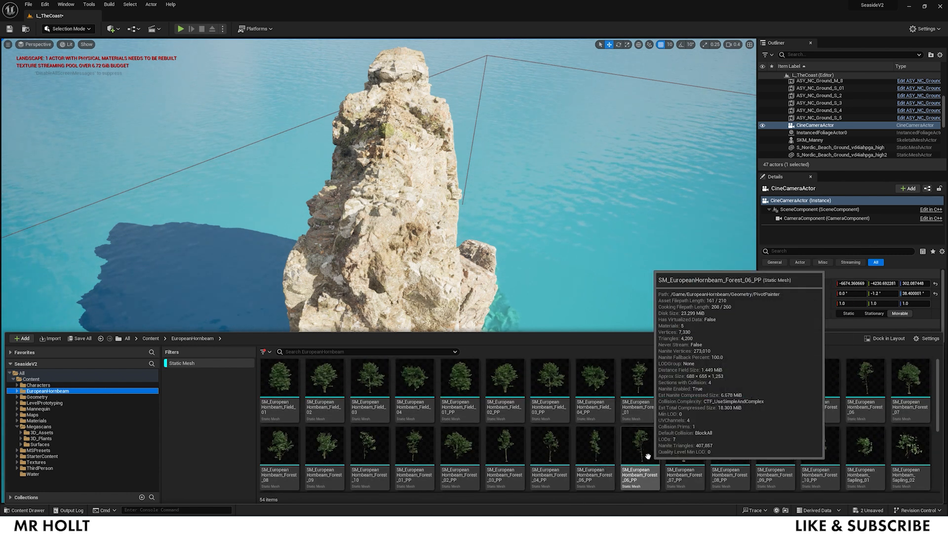
{"action": "key", "text": "w"}
{"action": "mouse_move", "coordinate": [474, 279]}
{"action": "right_mouse_down"}
{"action": "mouse_move", "coordinate": [474, 267]}
{"action": "mouse_move", "coordinate": [474, 280]}
{"action": "right_mouse_up"}
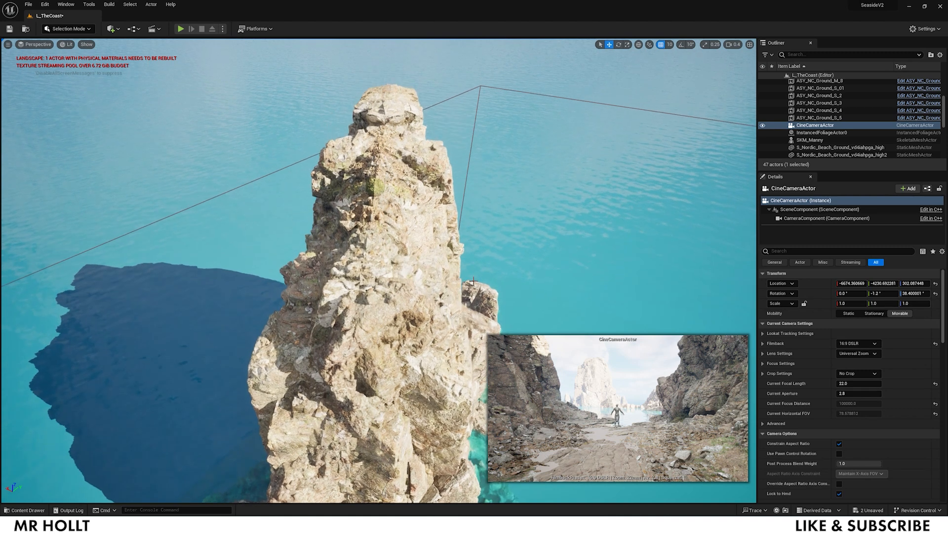
{"action": "key", "text": "ctrl+space"}
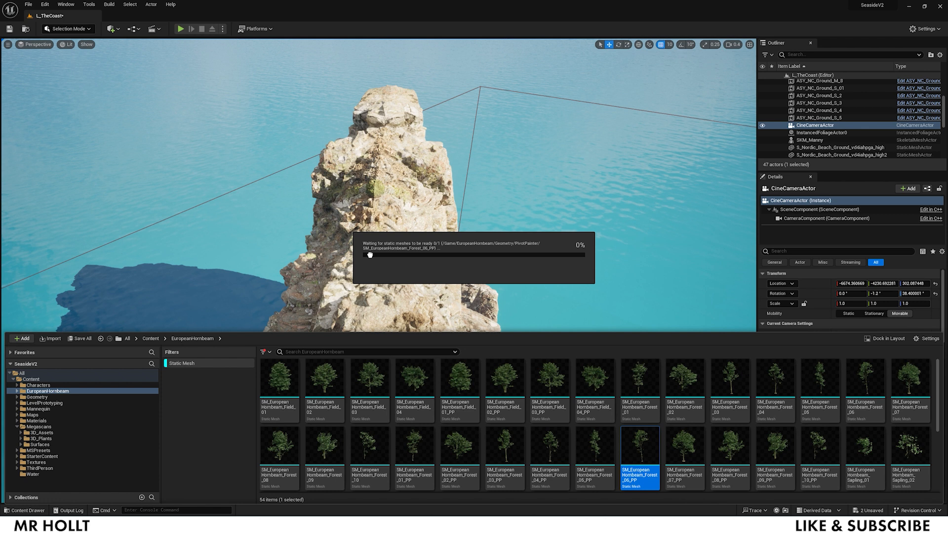
Select all static meshes in the EuropeanHornbeam folder and check whether Nanite is enabled for them
{"action": "left_click", "coordinate": [272, 379]}
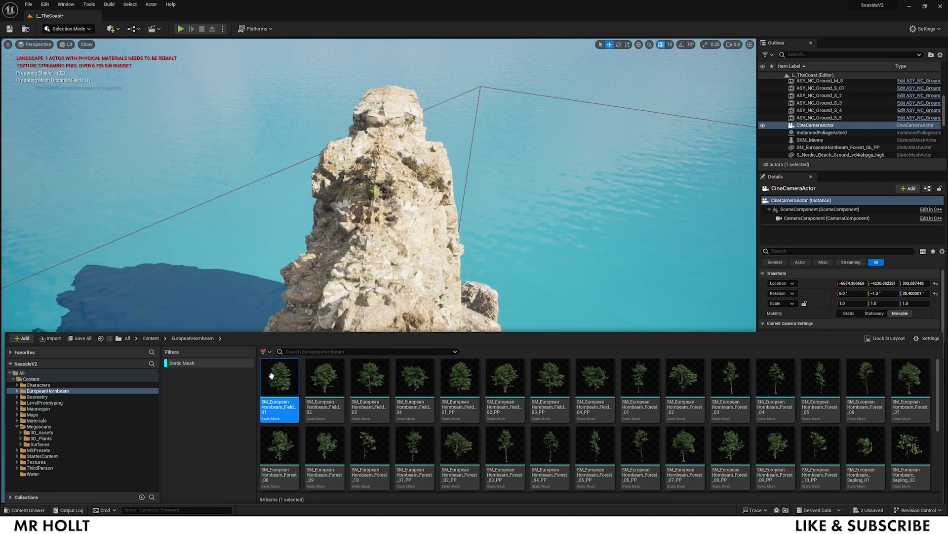
{"action": "scroll", "coordinate": [272, 379], "scroll_direction": "down", "scroll_amount": 2}
{"action": "scroll", "coordinate": [479, 423], "scroll_direction": "up", "scroll_amount": 3}
{"action": "scroll", "coordinate": [547, 434], "scroll_direction": "down", "scroll_amount": 3}
{"action": "left_click", "coordinate": [642, 447], "text": "shift"}
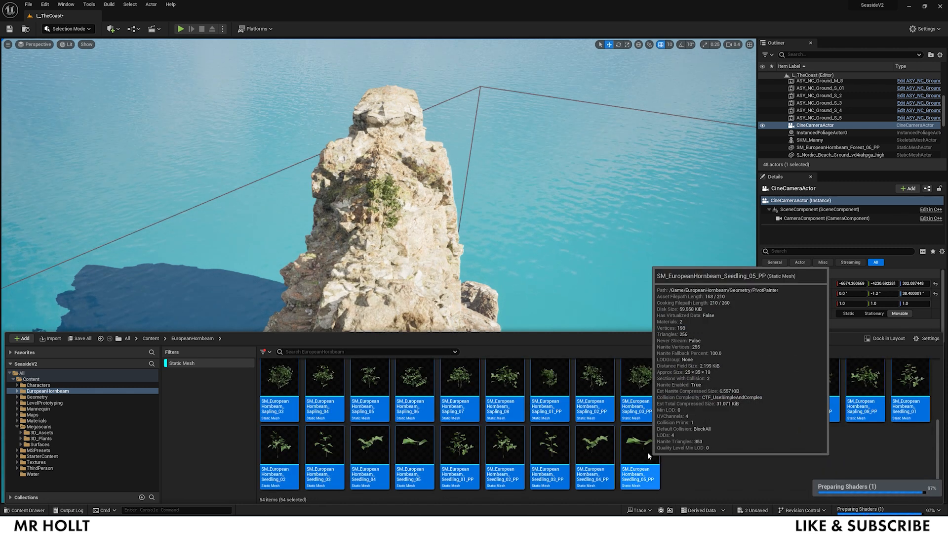
{"action": "right_click", "coordinate": [648, 452]}
{"action": "mouse_move", "coordinate": [685, 251]}
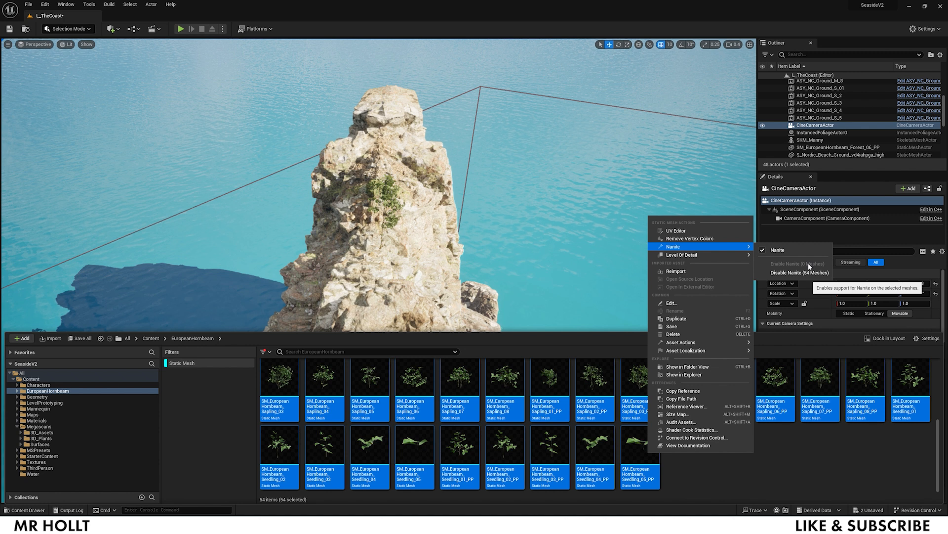
{"action": "left_click", "coordinate": [776, 482]}
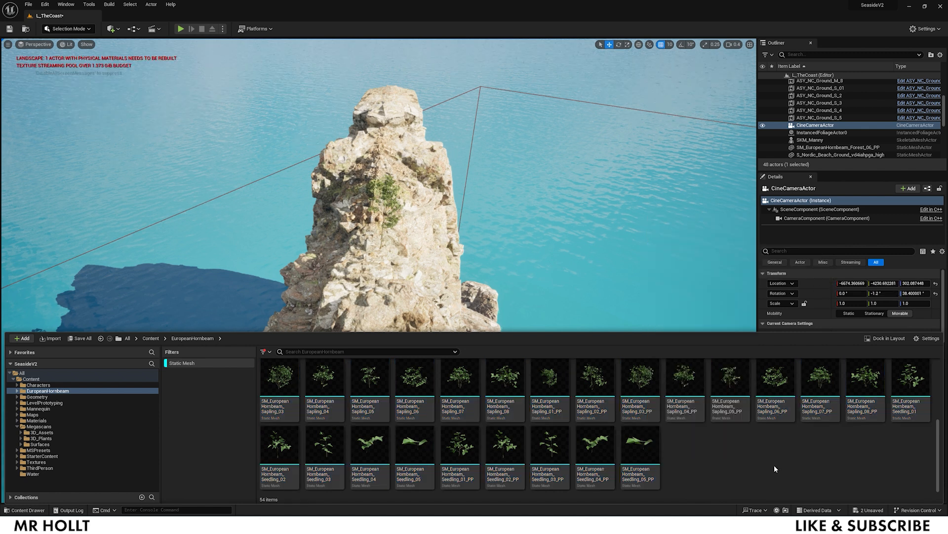
Select the Megascans static meshes from the first Nordic Coastal Groundcover plant through S_Wooden_Sculpture_vejhfcdaw_high
{"action": "left_click", "coordinate": [45, 428]}
{"action": "scroll", "coordinate": [493, 446], "scroll_direction": "down", "scroll_amount": 2}
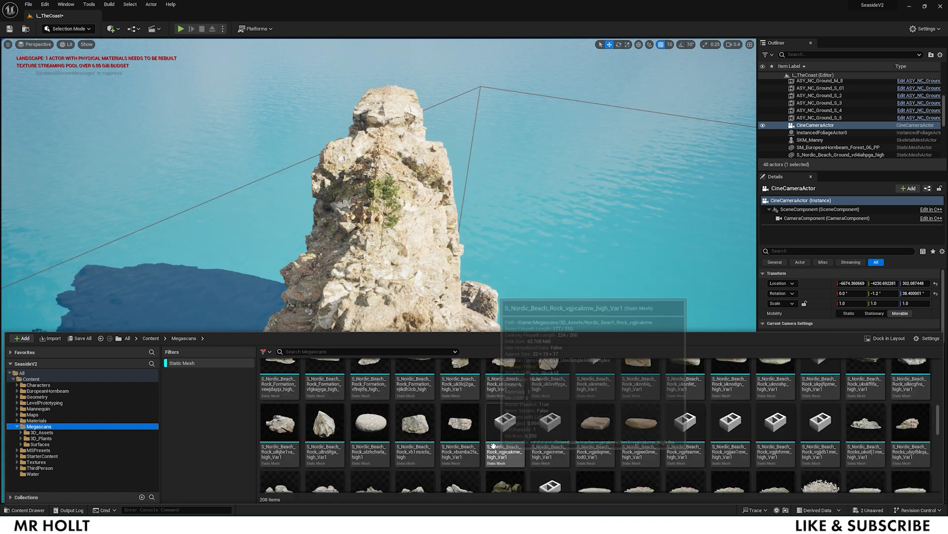
{"action": "scroll", "coordinate": [493, 446], "scroll_direction": "down", "scroll_amount": 5}
{"action": "left_click", "coordinate": [737, 435]}
{"action": "scroll", "coordinate": [641, 433], "scroll_direction": "down", "scroll_amount": 1}
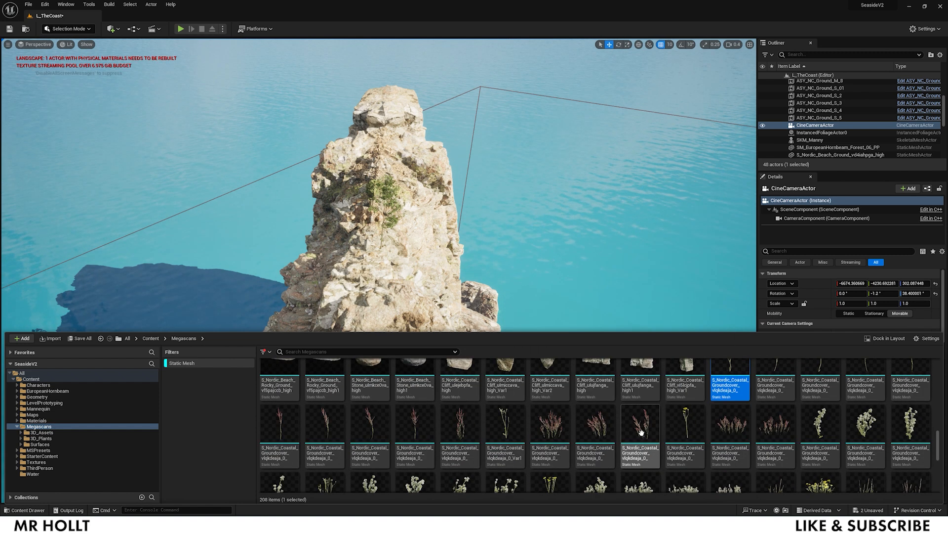
{"action": "scroll", "coordinate": [641, 432], "scroll_direction": "down", "scroll_amount": 5}
{"action": "left_click", "coordinate": [822, 452], "text": "shift"}
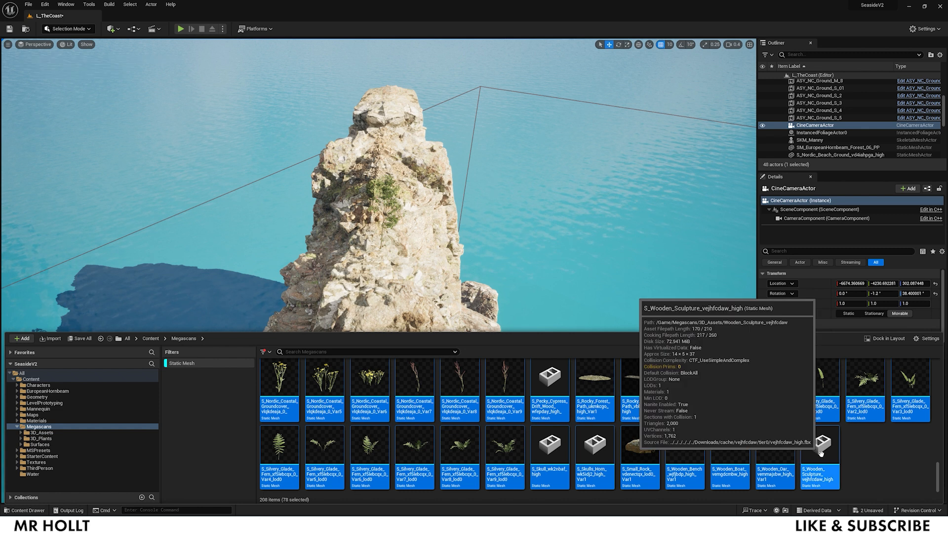
Enable Nanite on the selected Megascans static meshes, from the Nordic Coastal Groundcover plants through the Wooden Sculpture
{"action": "right_click", "coordinate": [822, 452]}
{"action": "mouse_move", "coordinate": [860, 251]}
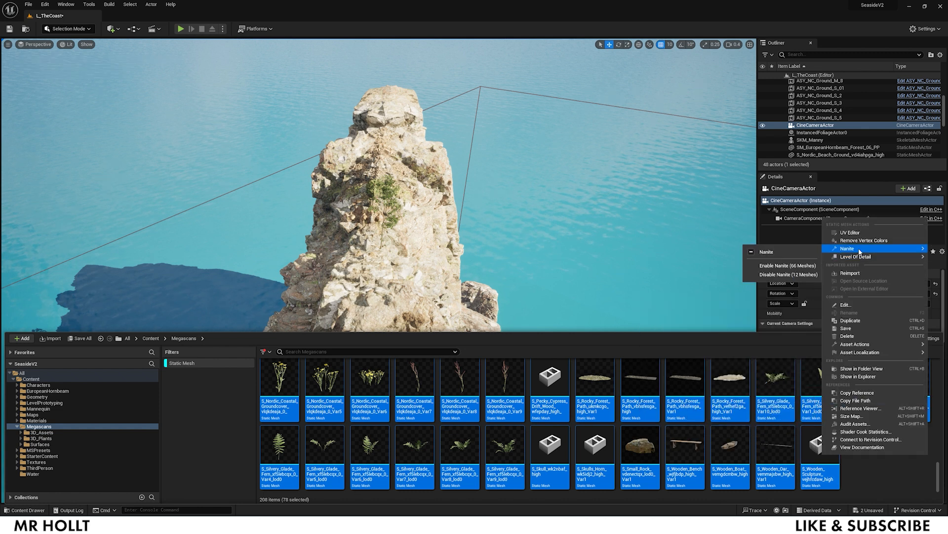
{"action": "left_click", "coordinate": [776, 266]}
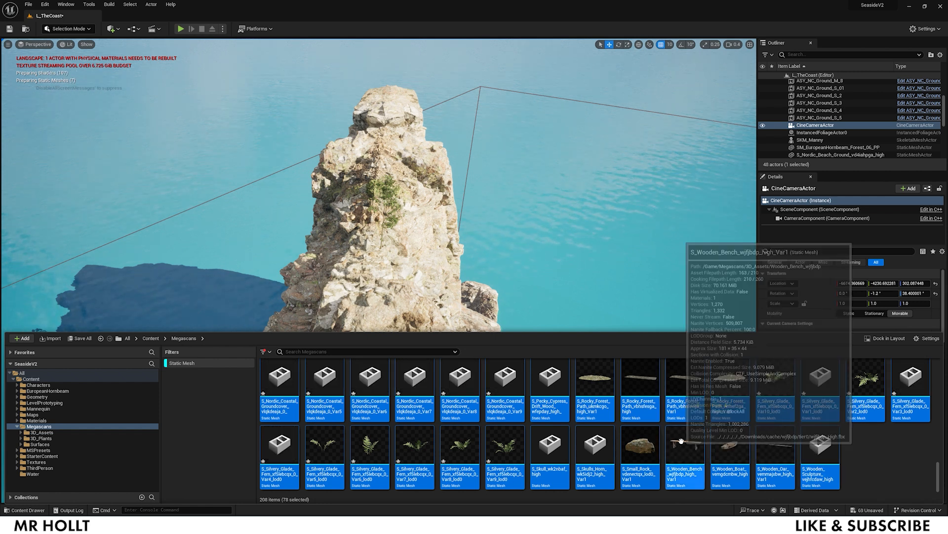
Select the Megascans meshes from the Nordic Coastal Cliff back to the first Bog Bilberry and enable Nanite on them
{"action": "scroll", "coordinate": [711, 443], "scroll_direction": "up", "scroll_amount": 5}
{"action": "scroll", "coordinate": [712, 443], "scroll_direction": "up", "scroll_amount": 2}
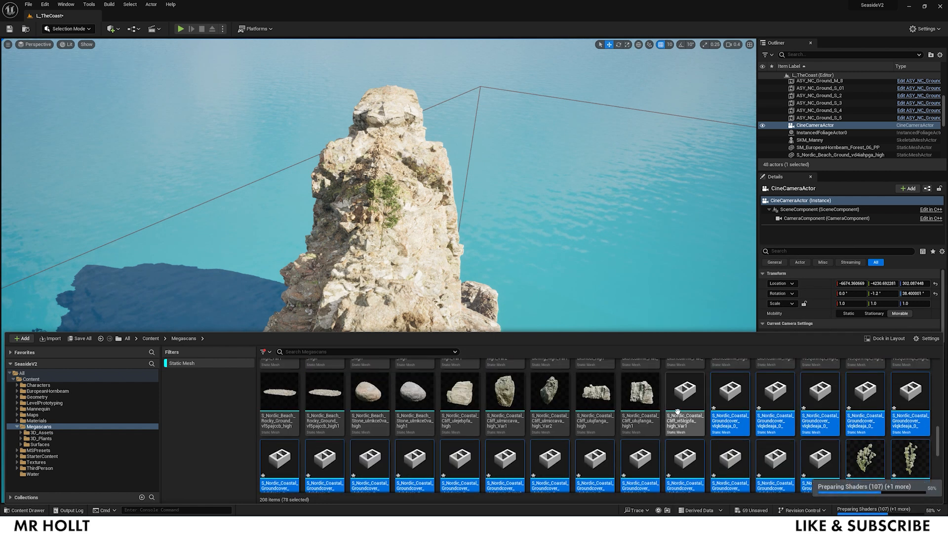
{"action": "left_click", "coordinate": [696, 415]}
{"action": "scroll", "coordinate": [696, 415], "scroll_direction": "up", "scroll_amount": 5}
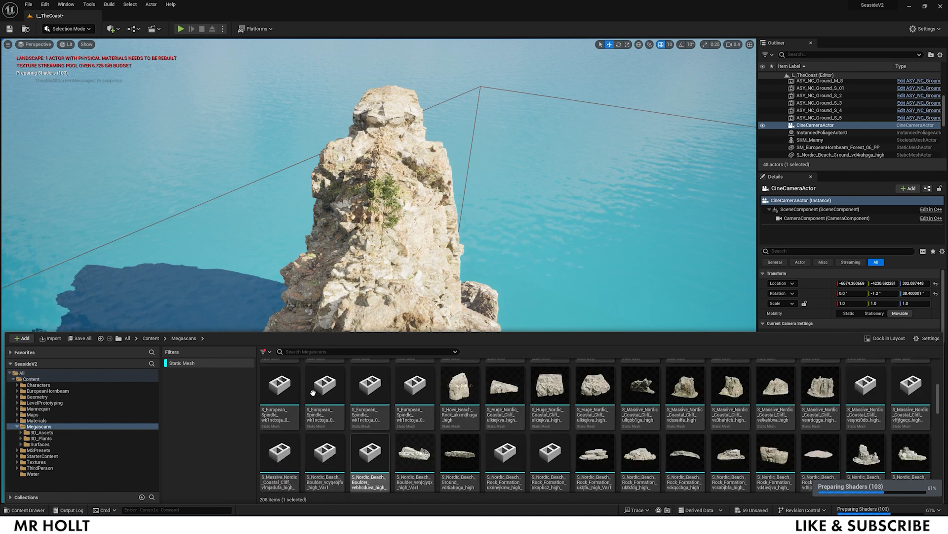
{"action": "right_click_drag", "start_coordinate": [311, 392], "coordinate": [313, 394]}
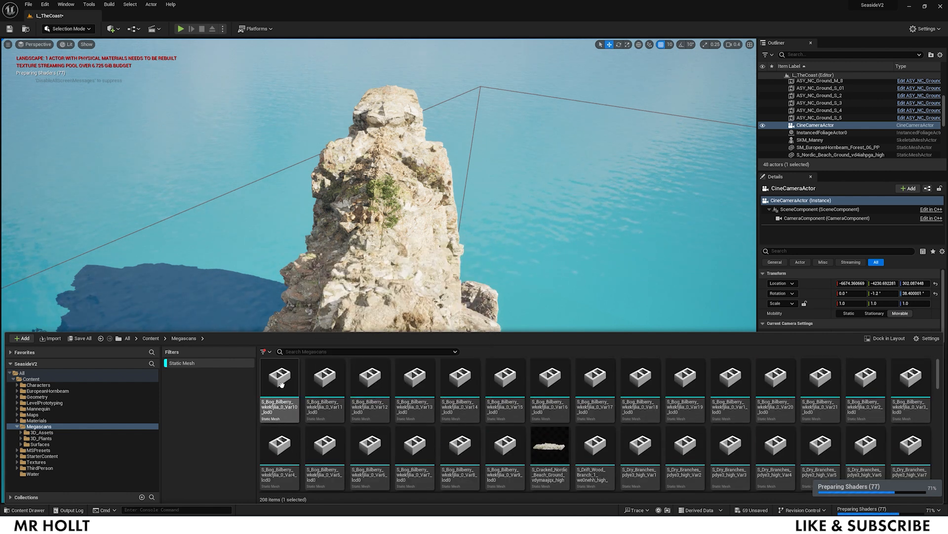
{"action": "left_click", "coordinate": [279, 385], "text": "shift"}
{"action": "right_click", "coordinate": [284, 382]}
{"action": "mouse_move", "coordinate": [341, 178]}
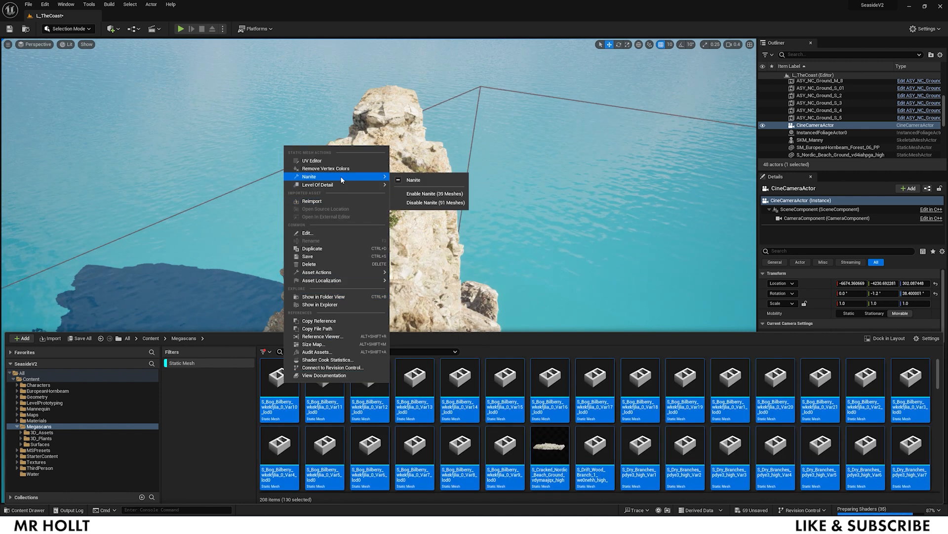
{"action": "left_click", "coordinate": [442, 194]}
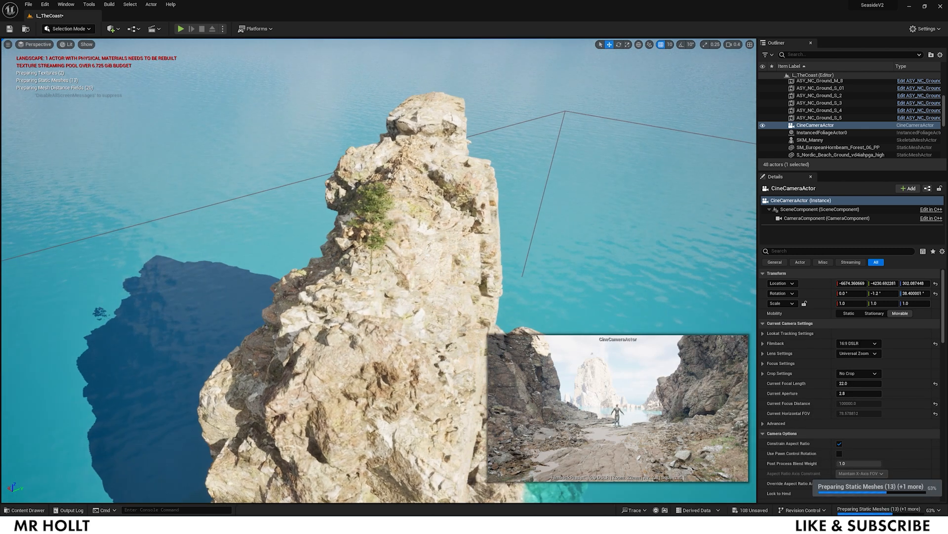
Place the SM_EuropeanHornbeam_Forest_03 tree from the EuropeanHornbeam folder on the summit of the tall rock stack
{"action": "key", "text": "ctrl+space"}
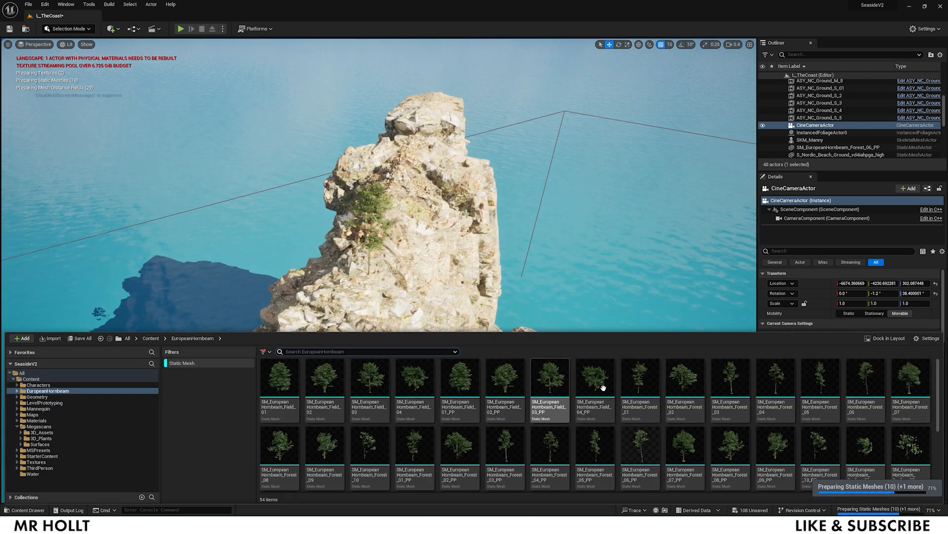
{"action": "left_click", "coordinate": [731, 383]}
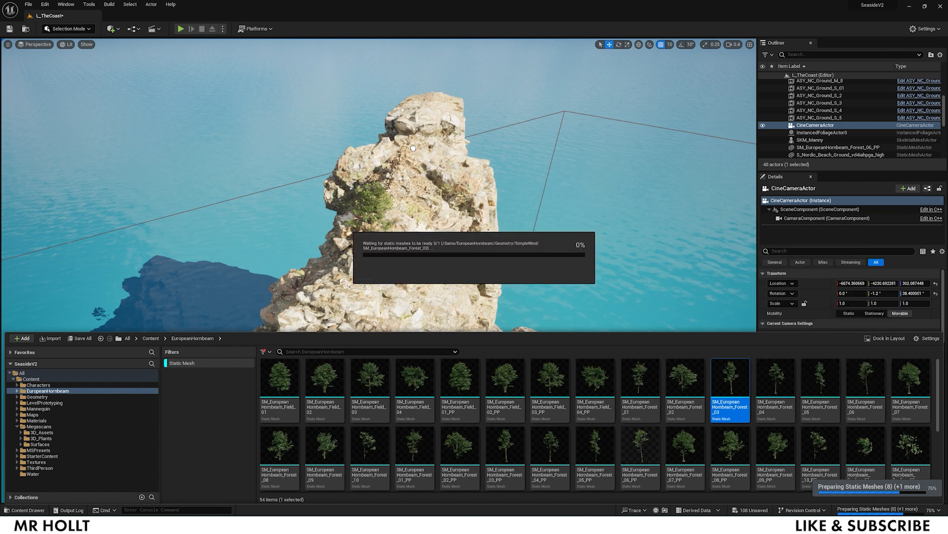
{"action": "mouse_move", "coordinate": [413, 147]}
{"action": "left_mouse_down"}
{"action": "mouse_move", "coordinate": [417, 105]}
{"action": "mouse_move", "coordinate": [429, 99]}
{"action": "mouse_move", "coordinate": [414, 143]}
{"action": "left_mouse_up"}
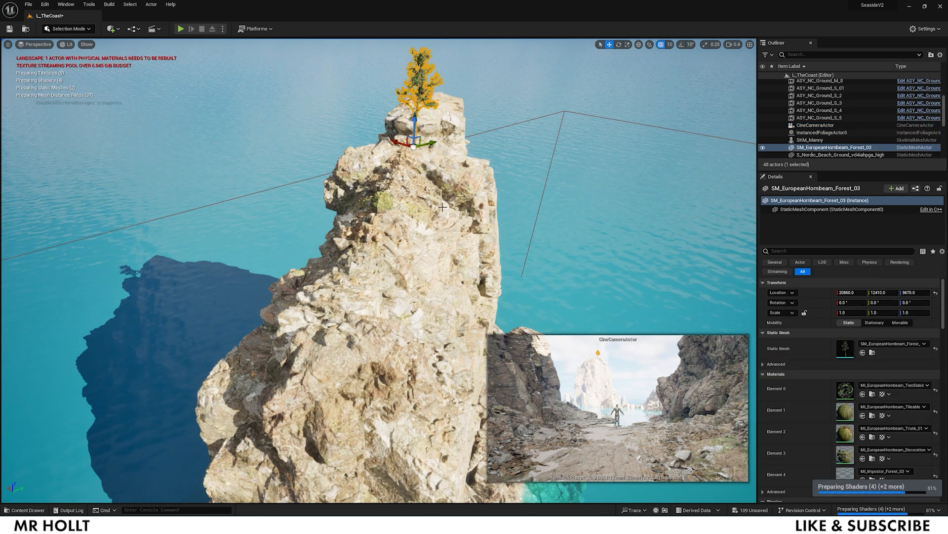
Place an SM_EuropeanHornbeam_Forest_01 tree on the slope below the summit of the rock stack
{"action": "key", "text": "ctrl+space"}
{"action": "left_click", "coordinate": [640, 384]}
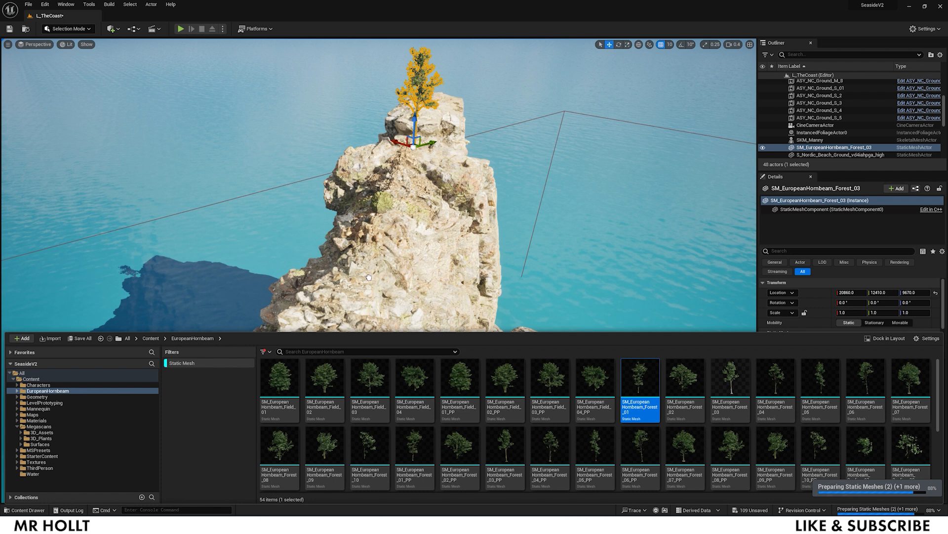
{"action": "left_click_drag", "start_coordinate": [359, 245], "coordinate": [328, 297]}
{"action": "right_click_drag", "start_coordinate": [436, 278], "coordinate": [474, 361]}
{"action": "left_click", "coordinate": [452, 288]}
{"action": "mouse_move", "coordinate": [381, 263]}
{"action": "right_mouse_down"}
{"action": "mouse_move", "coordinate": [380, 200]}
{"action": "mouse_move", "coordinate": [395, 196]}
{"action": "mouse_move", "coordinate": [385, 197]}
{"action": "mouse_move", "coordinate": [395, 212]}
{"action": "mouse_move", "coordinate": [449, 218]}
{"action": "right_mouse_up"}
Place two SM_EuropeanHornbeam_Forest_04_PP trees on the upper ledges of the rock stack
{"action": "key", "text": "ctrl+space"}
{"action": "left_click", "coordinate": [553, 428]}
{"action": "left_click_drag", "start_coordinate": [553, 428], "coordinate": [347, 274]}
{"action": "right_click_drag", "start_coordinate": [348, 275], "coordinate": [346, 237]}
{"action": "key", "text": "ctrl+space"}
{"action": "left_click_drag", "start_coordinate": [549, 448], "coordinate": [481, 251]}
{"action": "left_click_drag", "start_coordinate": [444, 299], "coordinate": [444, 300]}
{"action": "right_click_drag", "start_coordinate": [444, 300], "coordinate": [496, 395]}
Place two more hornbeam trees, including a Forest_03, on the low rocks at the foot of the stack
{"action": "key", "text": "ctrl+space"}
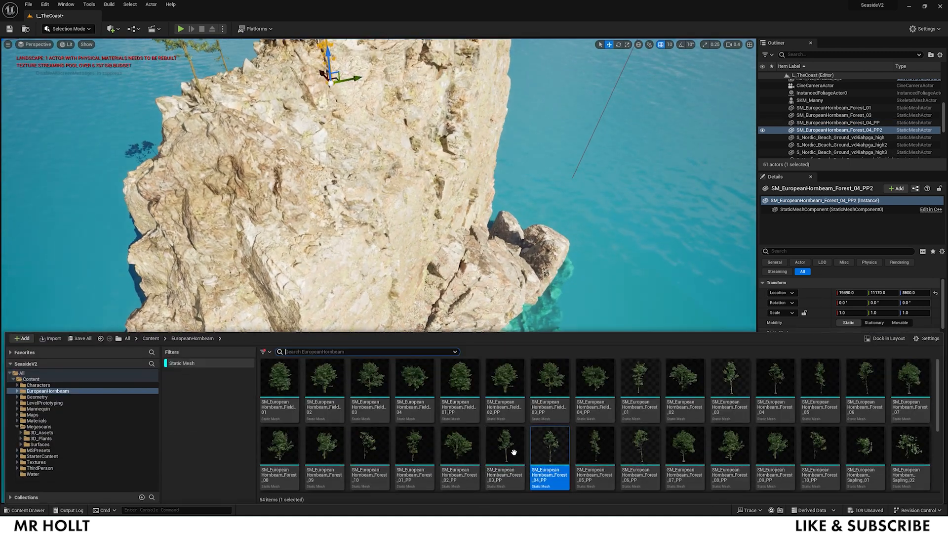
{"action": "left_click_drag", "start_coordinate": [685, 380], "coordinate": [472, 252]}
{"action": "key", "text": "ctrl+space"}
{"action": "left_click_drag", "start_coordinate": [739, 393], "coordinate": [524, 257]}
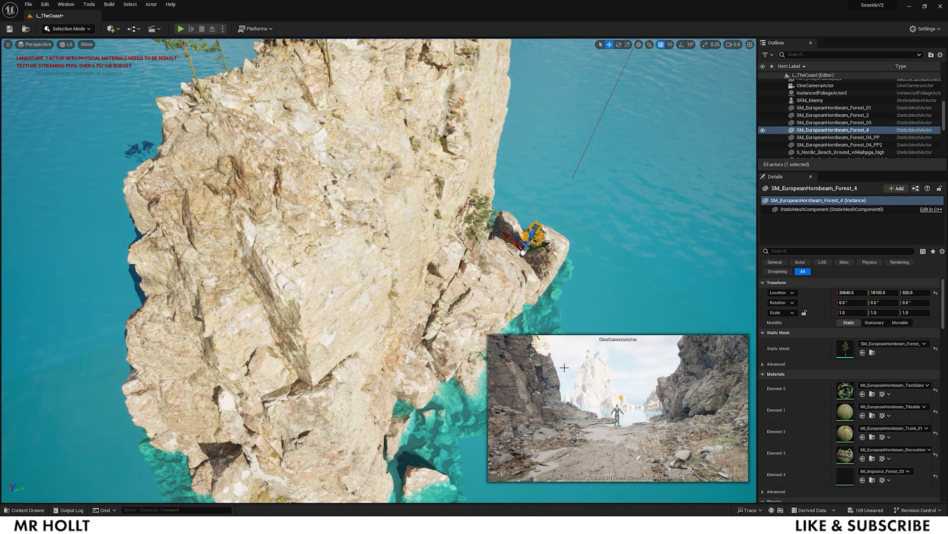
Place the SM_EuropeanHornbeam_Forest_05 and Forest_05_PP trees on the upper face of the rock stack
{"action": "key", "text": "ctrl+space"}
{"action": "left_click_drag", "start_coordinate": [820, 378], "coordinate": [288, 236]}
{"action": "key", "text": "ctrl+space"}
{"action": "left_click", "coordinate": [595, 447]}
{"action": "left_click_drag", "start_coordinate": [595, 447], "coordinate": [337, 129]}
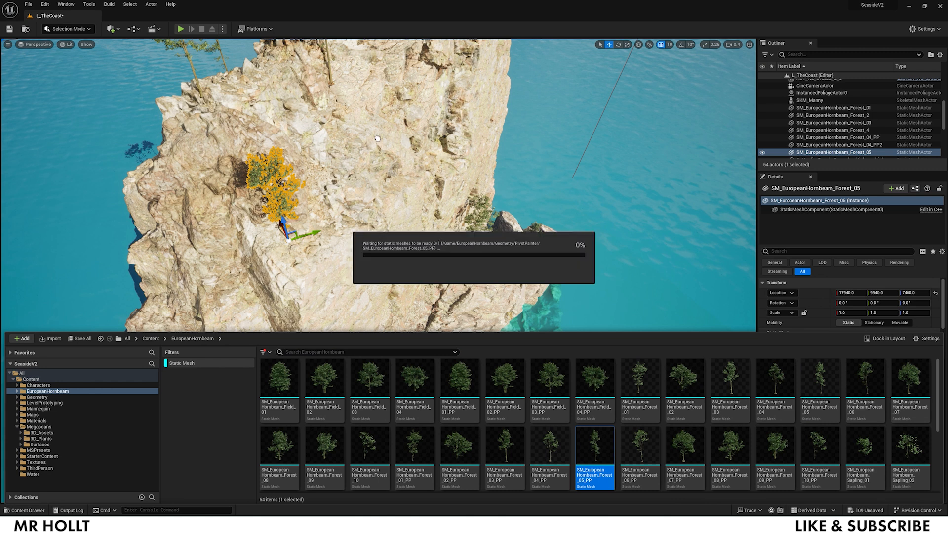
{"action": "right_click_drag", "start_coordinate": [377, 138], "coordinate": [377, 138]}
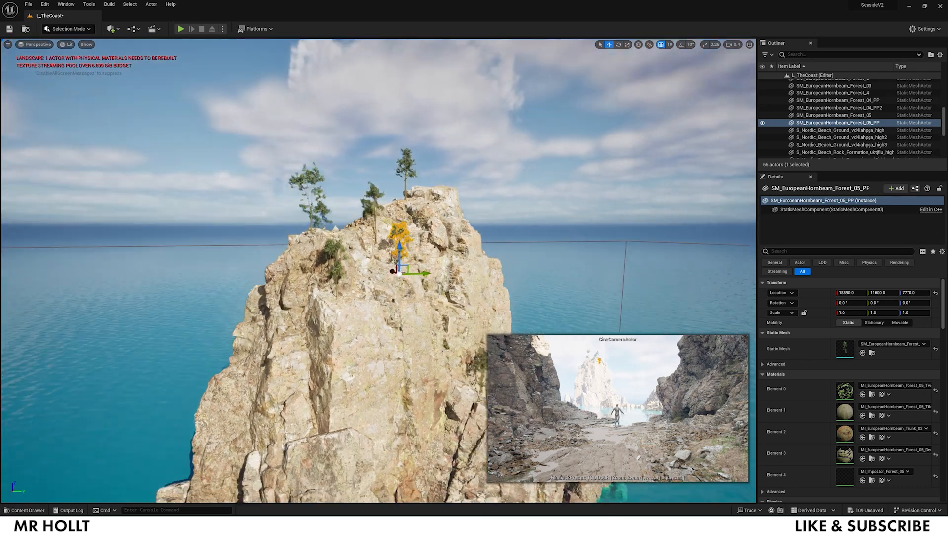
Place an SM_EuropeanHornbeam_Forest_03_PP tree on the face of the rock stack
{"action": "key", "text": "ctrl+space"}
{"action": "left_click_drag", "start_coordinate": [523, 469], "coordinate": [326, 296]}
{"action": "left_click", "coordinate": [474, 330]}
{"action": "right_click_drag", "start_coordinate": [474, 330], "coordinate": [296, 386]}
{"action": "key", "text": "s"}
Place a second Forest_03_PP hornbeam and one further hornbeam tree on the low coastal outcrop
{"action": "key", "text": "ctrl+space"}
{"action": "left_click_drag", "start_coordinate": [503, 441], "coordinate": [378, 297]}
{"action": "left_click_drag", "start_coordinate": [573, 408], "coordinate": [529, 346]}
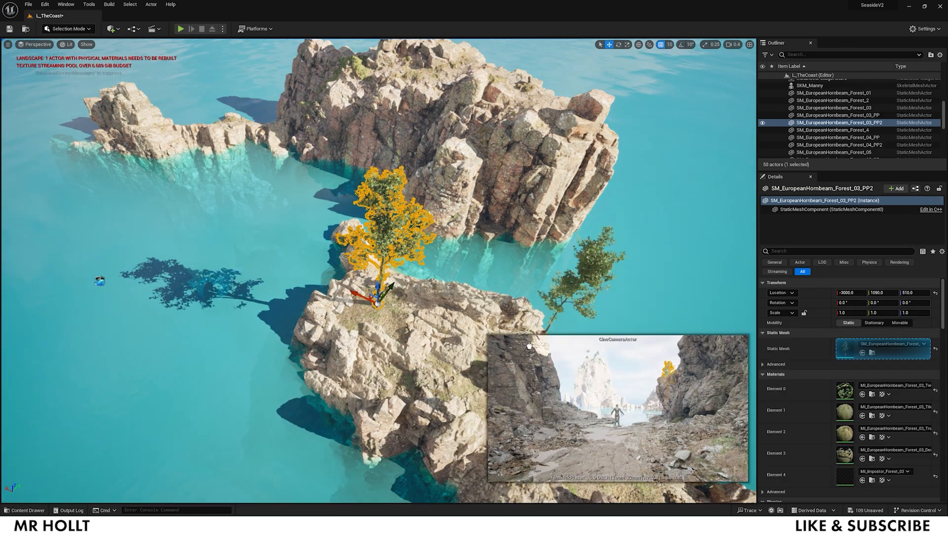
{"action": "left_click_drag", "start_coordinate": [456, 377], "coordinate": [455, 375]}
{"action": "right_click_drag", "start_coordinate": [456, 375], "coordinate": [460, 411]}
Place more hornbeam trees, including Forest_01 and Forest_03, along the coastal outcrop and the neighbouring cliff top
{"action": "key", "text": "ctrl+space"}
{"action": "left_click_drag", "start_coordinate": [642, 395], "coordinate": [435, 307]}
{"action": "left_click_drag", "start_coordinate": [465, 373], "coordinate": [471, 379]}
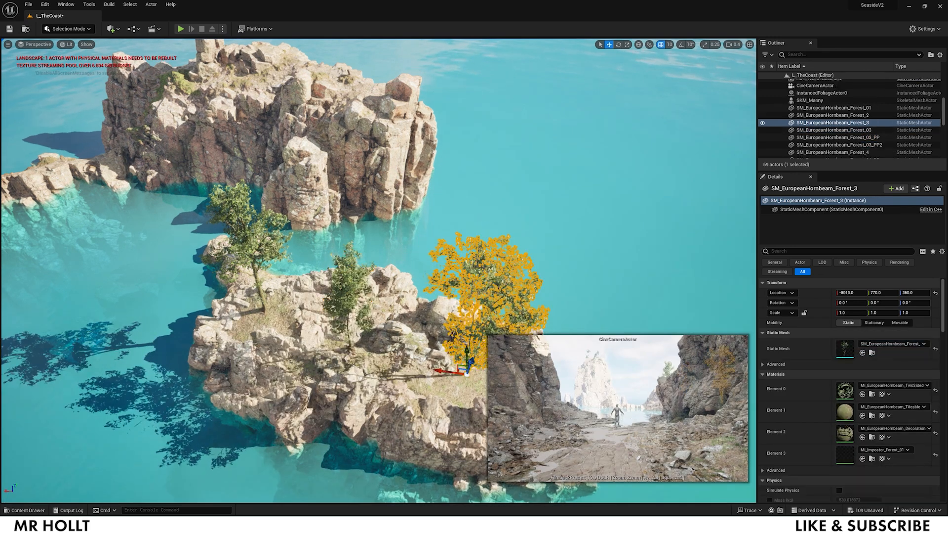
{"action": "right_click_drag", "start_coordinate": [471, 379], "coordinate": [471, 346]}
{"action": "key", "text": "ctrl+space"}
{"action": "left_click_drag", "start_coordinate": [730, 388], "coordinate": [425, 291]}
{"action": "key", "text": "ctrl+space"}
{"action": "left_click_drag", "start_coordinate": [817, 382], "coordinate": [805, 379]}
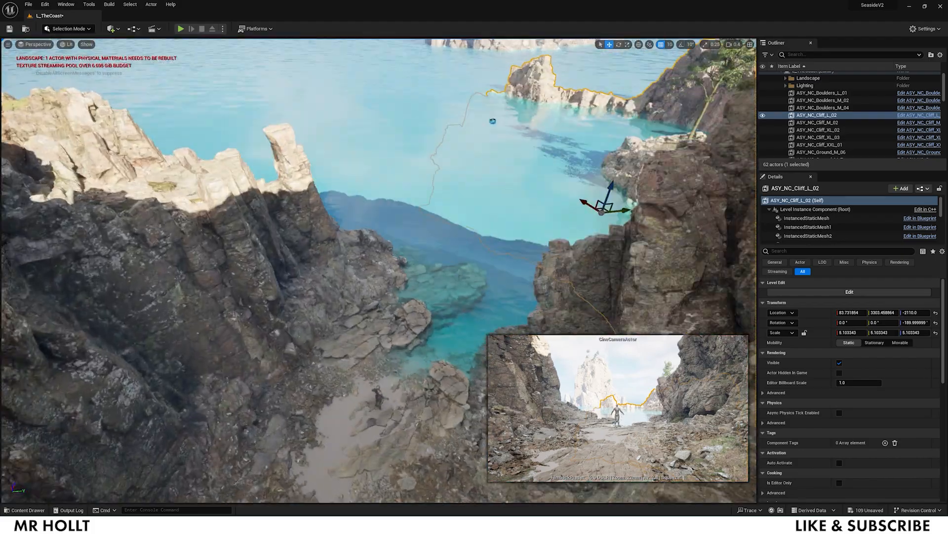
Place two SM_EuropeanHornbeam_Forest_03 trees in the gorge, one on each side of the path
{"action": "key", "text": "ctrl+space"}
{"action": "left_click_drag", "start_coordinate": [462, 265], "coordinate": [417, 229]}
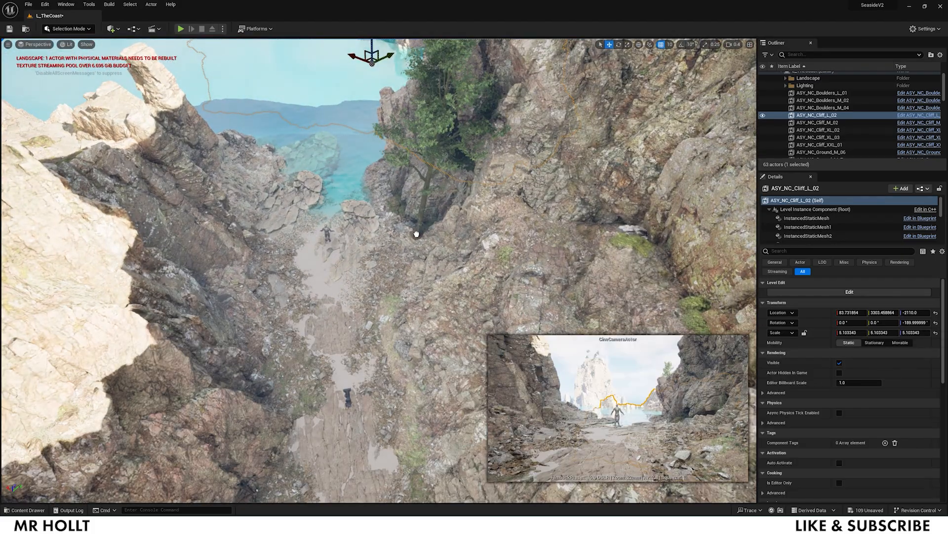
{"action": "key", "text": "ctrl+space"}
{"action": "left_click_drag", "start_coordinate": [726, 390], "coordinate": [282, 346]}
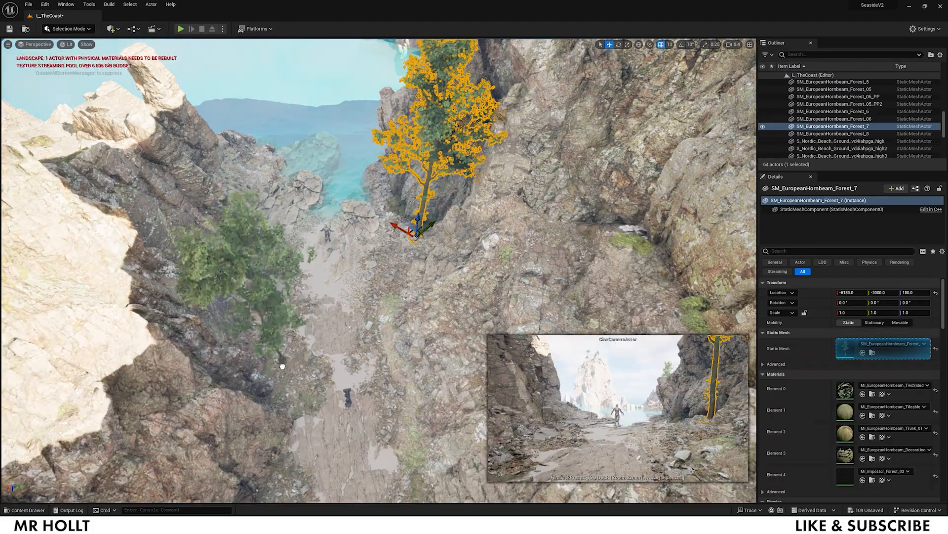
Place two more hornbeam trees, including SM_EuropeanHornbeam_Forest_06_PP, beside the path in the foreground of the gorge
{"action": "key", "text": "ctrl+space"}
{"action": "left_click_drag", "start_coordinate": [517, 460], "coordinate": [412, 455]}
{"action": "right_click_drag", "start_coordinate": [412, 455], "coordinate": [465, 410]}
{"action": "key", "text": "ctrl+space"}
{"action": "left_click_drag", "start_coordinate": [506, 472], "coordinate": [288, 413]}
{"action": "right_click_drag", "start_coordinate": [288, 413], "coordinate": [207, 482]}
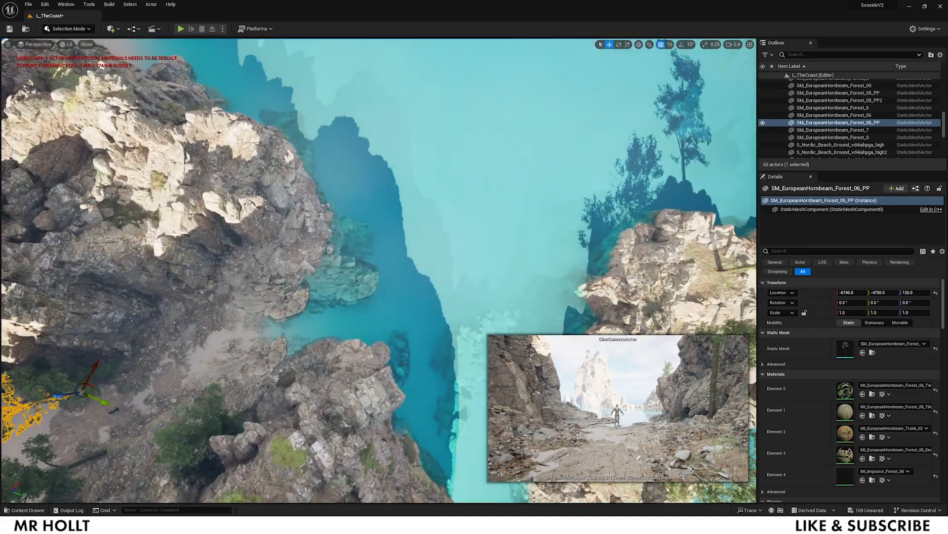
Place three more hornbeam trees, including SM_EuropeanHornbeam_Forest_01_PP, on the rocks and cliffs around the cove
{"action": "right_click_drag", "start_coordinate": [480, 464], "coordinate": [483, 445]}
{"action": "key", "text": "ctrl+space"}
{"action": "left_click_drag", "start_coordinate": [415, 452], "coordinate": [144, 230]}
{"action": "key", "text": "ctrl+space"}
{"action": "left_click_drag", "start_coordinate": [410, 395], "coordinate": [236, 163]}
{"action": "right_click_drag", "start_coordinate": [236, 163], "coordinate": [168, 218]}
{"action": "key", "text": "ctrl+space"}
{"action": "left_click_drag", "start_coordinate": [413, 440], "coordinate": [417, 336]}
{"action": "mouse_move", "coordinate": [417, 336]}
{"action": "right_mouse_down"}
{"action": "mouse_move", "coordinate": [475, 277]}
{"action": "mouse_move", "coordinate": [410, 291]}
{"action": "mouse_move", "coordinate": [420, 247]}
{"action": "mouse_move", "coordinate": [465, 292]}
{"action": "mouse_move", "coordinate": [433, 247]}
{"action": "mouse_move", "coordinate": [445, 210]}
{"action": "mouse_move", "coordinate": [453, 282]}
{"action": "mouse_move", "coordinate": [410, 292]}
{"action": "mouse_move", "coordinate": [417, 326]}
{"action": "right_mouse_up"}
Inspect the placed trees around the cove and delete one unwanted hornbeam tree
{"action": "left_click", "coordinate": [417, 336]}
{"action": "key", "text": "e"}
{"action": "key", "text": "w"}
{"action": "key", "text": "s"}
{"action": "key", "text": "w"}
{"action": "left_click", "coordinate": [447, 278]}
{"action": "key", "text": "Delete"}
{"action": "key", "text": "s"}
{"action": "key", "text": "w"}
Switch the editor to Foliage mode and remove all existing foliage types from the palette
{"action": "key", "text": "ctrl+space"}
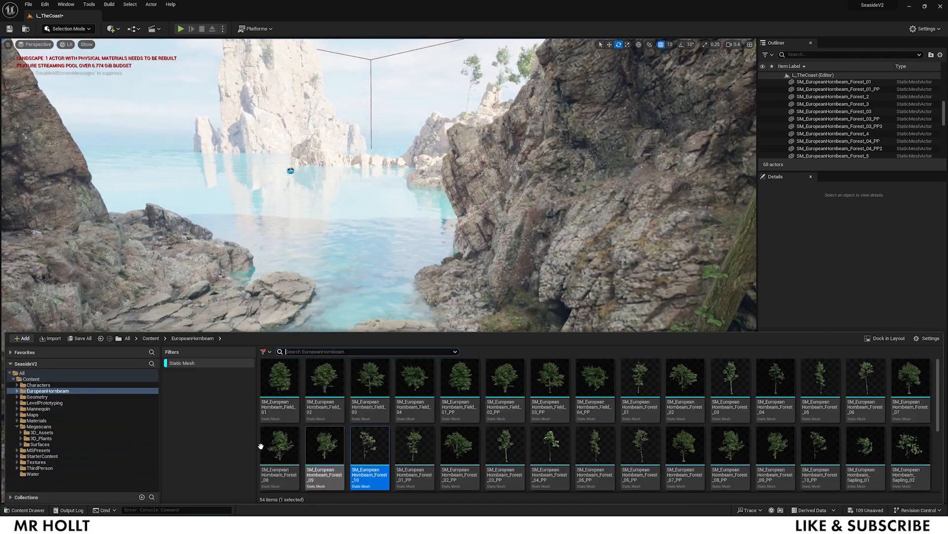
{"action": "left_click", "coordinate": [70, 26]}
{"action": "left_click", "coordinate": [70, 27]}
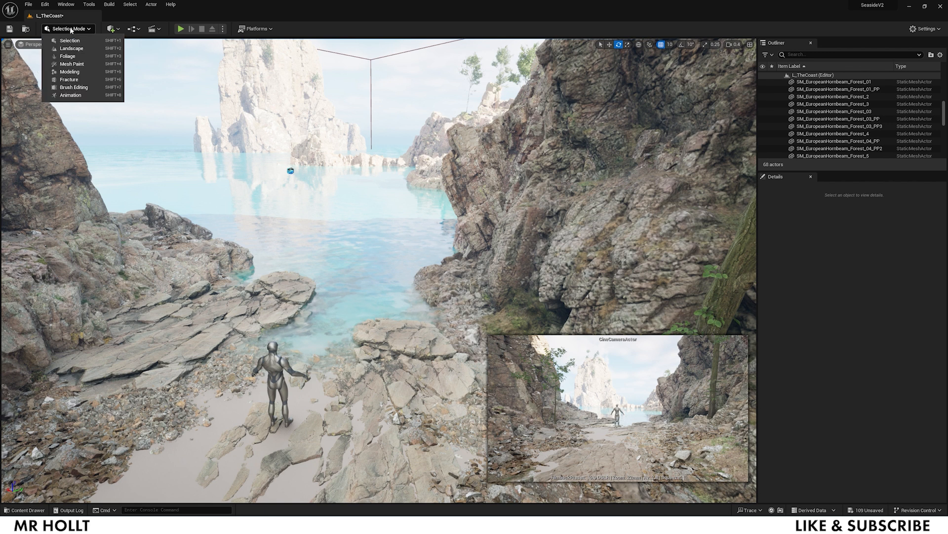
{"action": "left_click", "coordinate": [69, 57]}
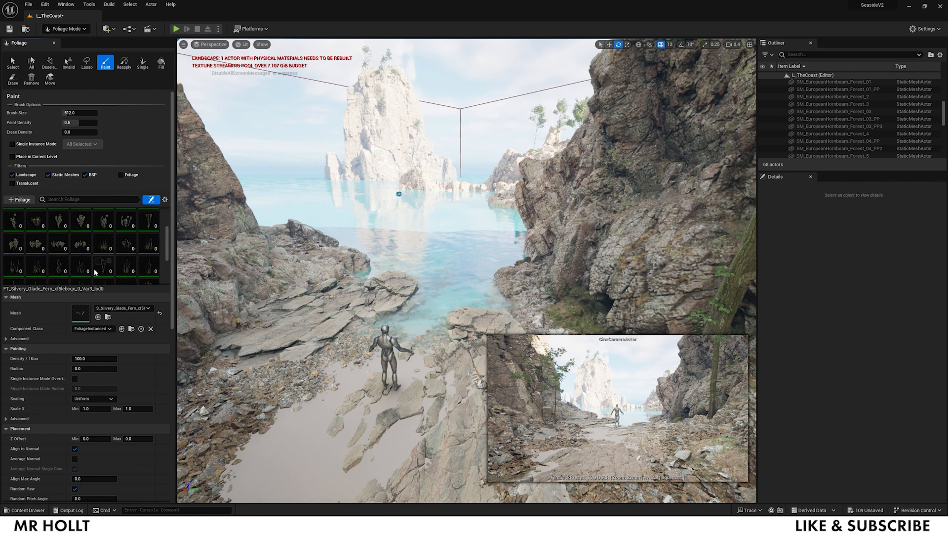
{"action": "key", "text": "ctrl+a"}
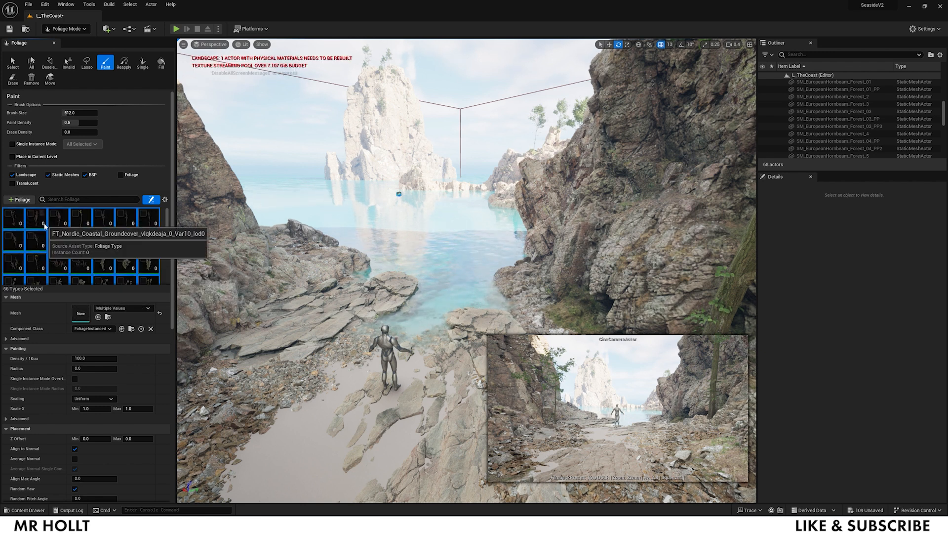
{"action": "key", "text": "Delete"}
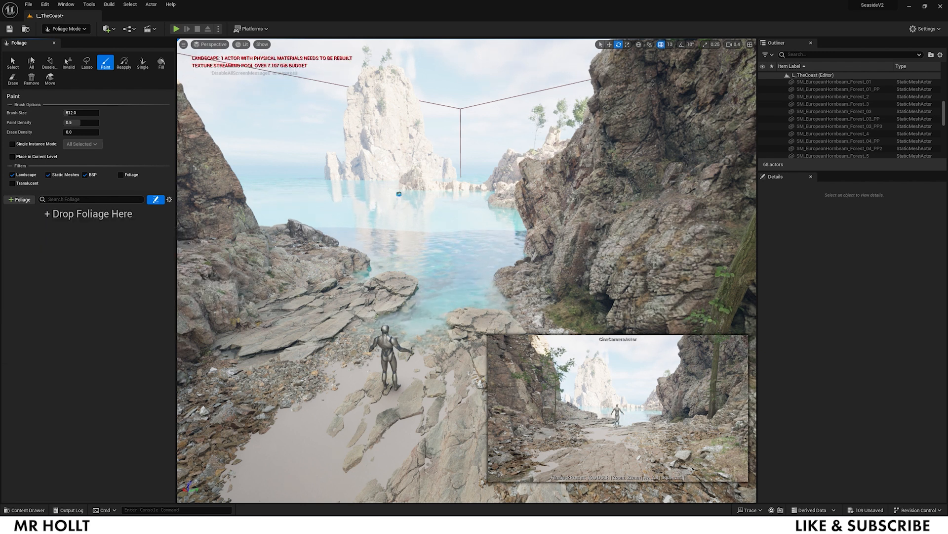
Browse the Megascans folder and add two Nordic Coastal Groundcover plants to the empty foliage palette
{"action": "key", "text": "ctrl+space"}
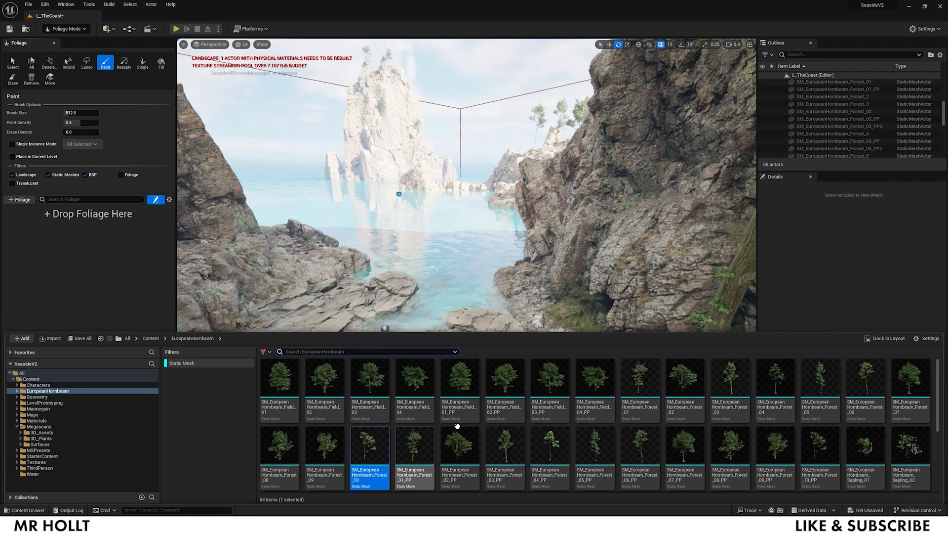
{"action": "left_click", "coordinate": [38, 427]}
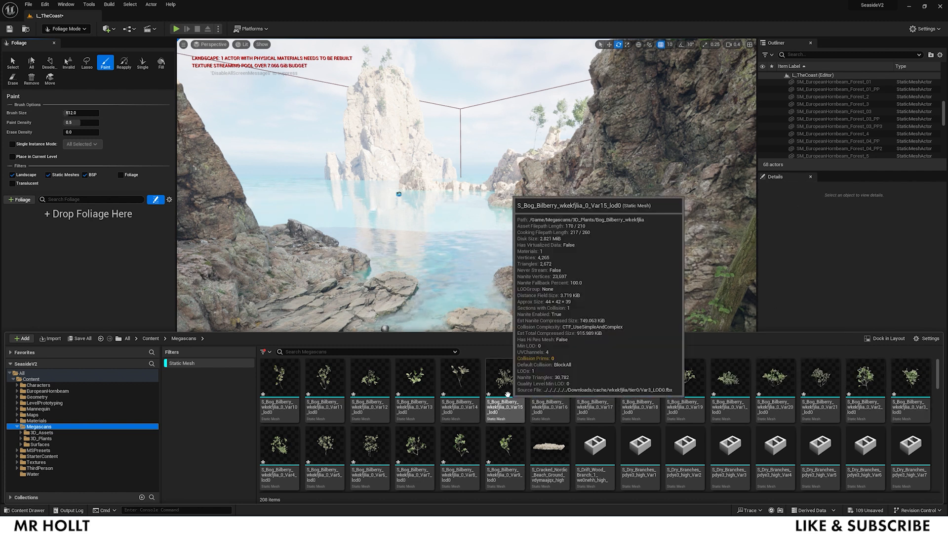
{"action": "left_click_drag", "start_coordinate": [457, 389], "coordinate": [464, 423]}
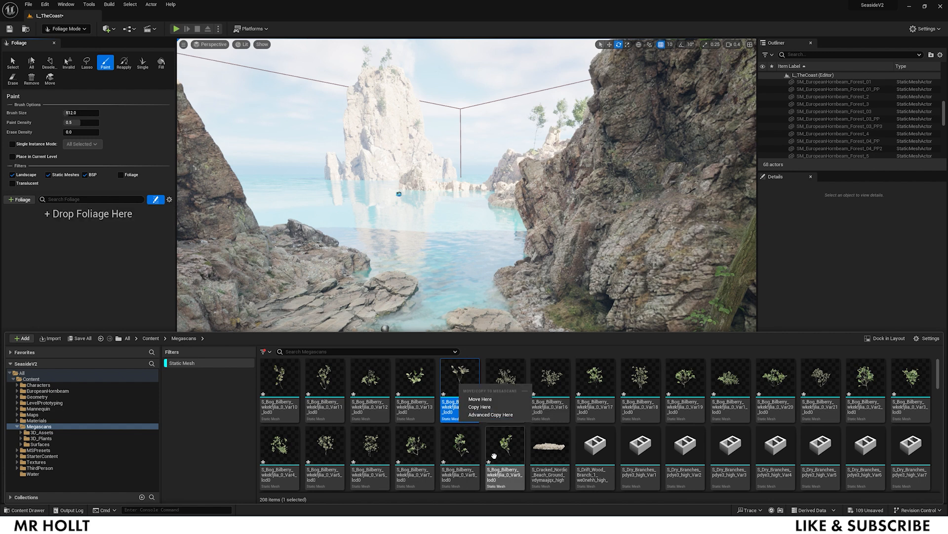
{"action": "left_click", "coordinate": [512, 456]}
{"action": "left_click_drag", "start_coordinate": [945, 390], "coordinate": [942, 488]}
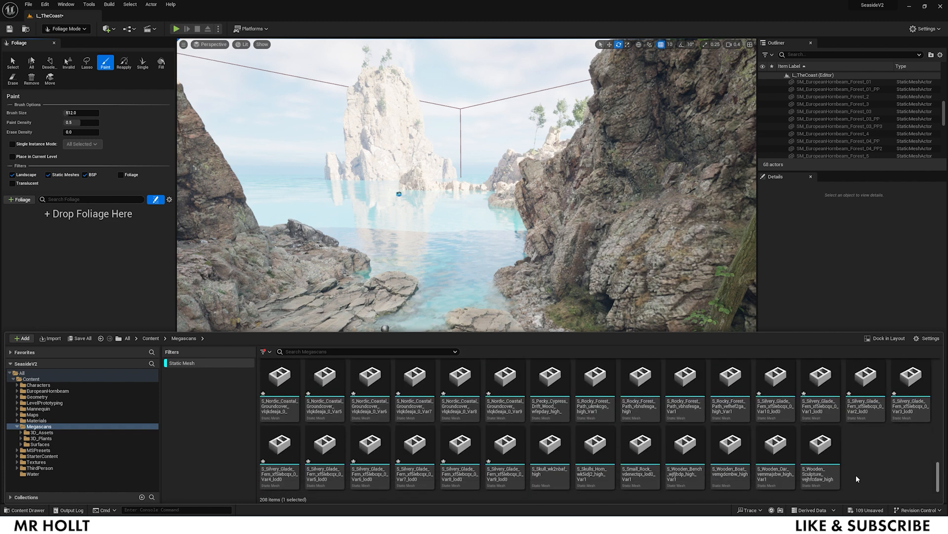
{"action": "scroll", "coordinate": [650, 451], "scroll_direction": "up", "scroll_amount": 4}
{"action": "scroll", "coordinate": [505, 430], "scroll_direction": "up", "scroll_amount": 1}
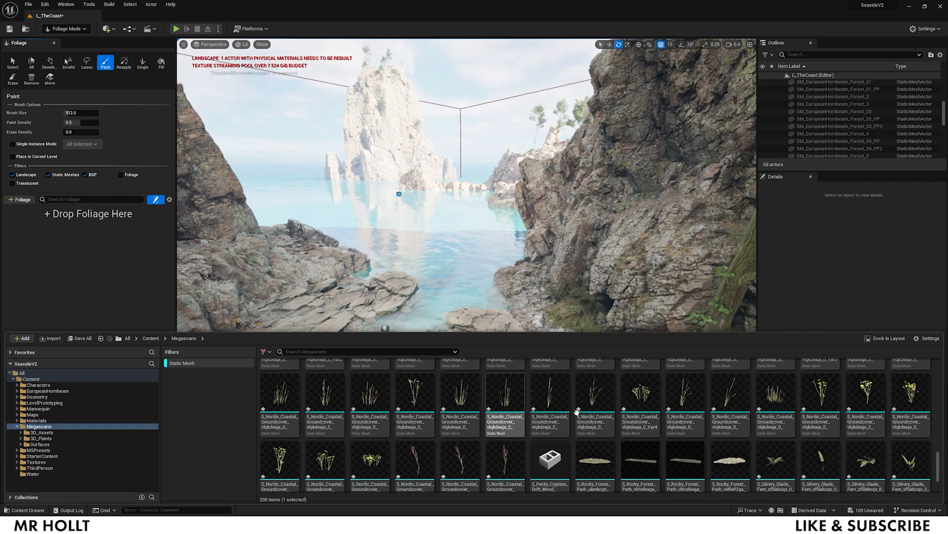
{"action": "left_click_drag", "start_coordinate": [686, 395], "coordinate": [89, 227]}
{"action": "key", "text": "ctrl+space"}
{"action": "left_click_drag", "start_coordinate": [833, 393], "coordinate": [73, 222]}
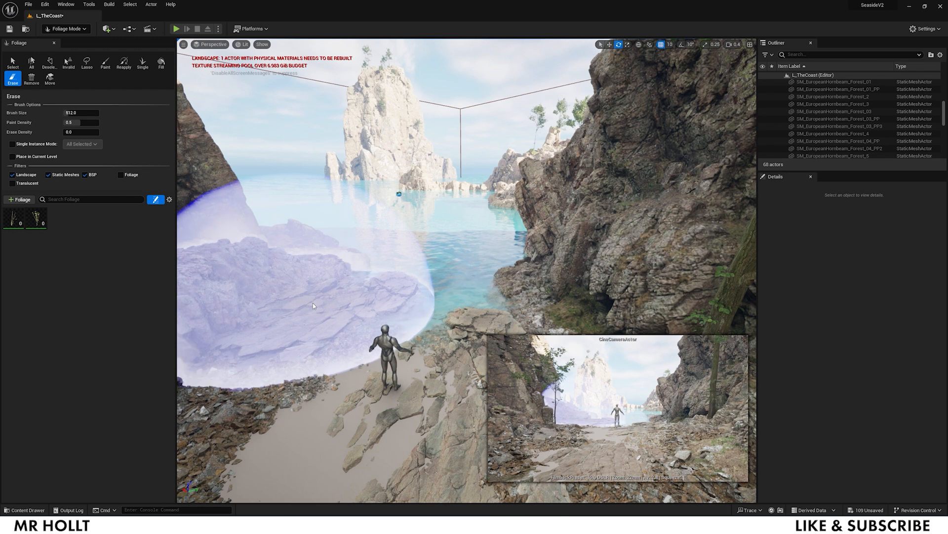
Add three more Nordic Coastal Groundcover variants to the foliage palette
{"action": "key", "text": "ctrl+space"}
{"action": "left_click_drag", "start_coordinate": [316, 399], "coordinate": [65, 216]}
{"action": "key", "text": "ctrl+space"}
{"action": "left_click_drag", "start_coordinate": [420, 403], "coordinate": [81, 218]}
{"action": "key", "text": "ctrl+space"}
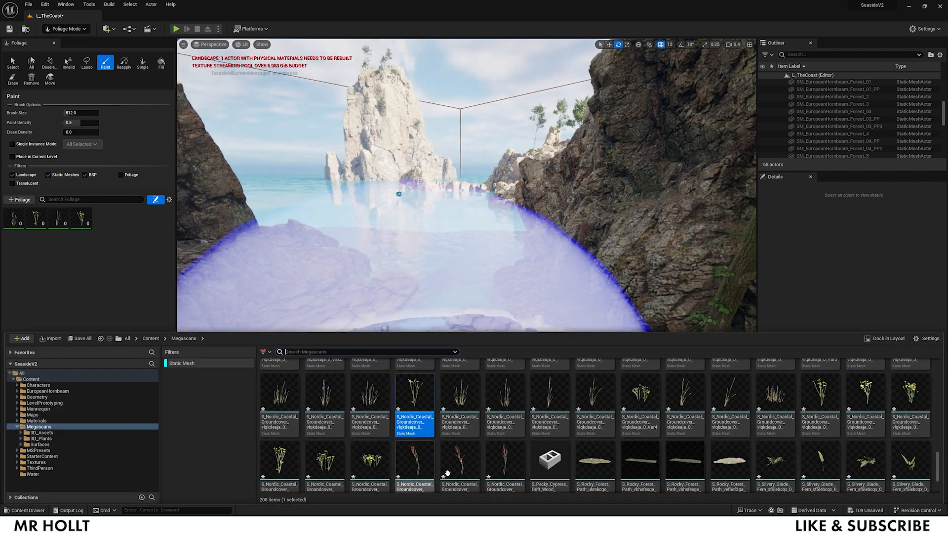
{"action": "left_click_drag", "start_coordinate": [505, 462], "coordinate": [118, 225]}
Reduce the foliage brush size to about 242 and paint the groundcover plants onto the rocky terrain of the gorge
{"action": "mouse_move", "coordinate": [321, 254]}
{"action": "right_mouse_down"}
{"action": "mouse_move", "coordinate": [321, 346]}
{"action": "mouse_move", "coordinate": [321, 336]}
{"action": "right_mouse_up"}
{"action": "key", "text": "s"}
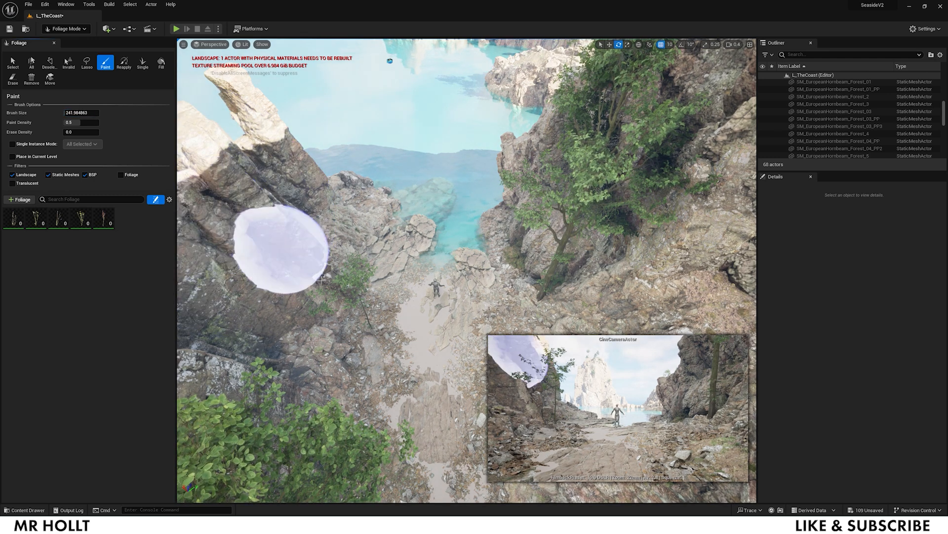
{"action": "key", "text": "w"}
{"action": "mouse_move", "coordinate": [400, 344]}
{"action": "right_mouse_down"}
{"action": "mouse_move", "coordinate": [435, 361]}
{"action": "mouse_move", "coordinate": [454, 345]}
{"action": "mouse_move", "coordinate": [492, 387]}
{"action": "right_mouse_up"}
{"action": "left_click", "coordinate": [511, 267]}
{"action": "key", "text": "w"}
{"action": "mouse_move", "coordinate": [420, 377]}
{"action": "right_mouse_down"}
{"action": "mouse_move", "coordinate": [435, 396]}
{"action": "mouse_move", "coordinate": [487, 319]}
{"action": "right_mouse_up"}
{"action": "key", "text": "s"}
{"action": "mouse_move", "coordinate": [409, 371]}
{"action": "right_mouse_down"}
{"action": "mouse_move", "coordinate": [390, 376]}
{"action": "mouse_move", "coordinate": [385, 368]}
{"action": "right_mouse_up"}
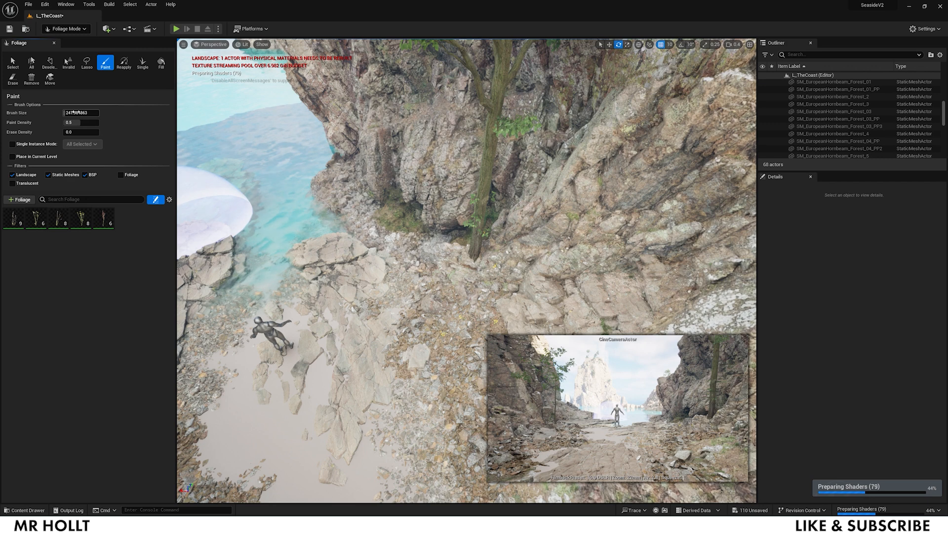
Reduce the foliage brush size to about 184 and paint groundcover plants on the rocky slope and shore around the mannequin
{"action": "key", "text": "w"}
{"action": "mouse_move", "coordinate": [281, 218]}
{"action": "right_mouse_down"}
{"action": "mouse_move", "coordinate": [261, 237]}
{"action": "mouse_move", "coordinate": [212, 237]}
{"action": "right_mouse_up"}
{"action": "mouse_move", "coordinate": [353, 261]}
{"action": "left_mouse_down"}
{"action": "mouse_move", "coordinate": [436, 248]}
{"action": "mouse_move", "coordinate": [568, 267]}
{"action": "left_mouse_up"}
{"action": "right_click_drag", "start_coordinate": [568, 266], "coordinate": [677, 259]}
{"action": "key", "text": "s"}
{"action": "right_click_drag", "start_coordinate": [503, 257], "coordinate": [518, 241]}
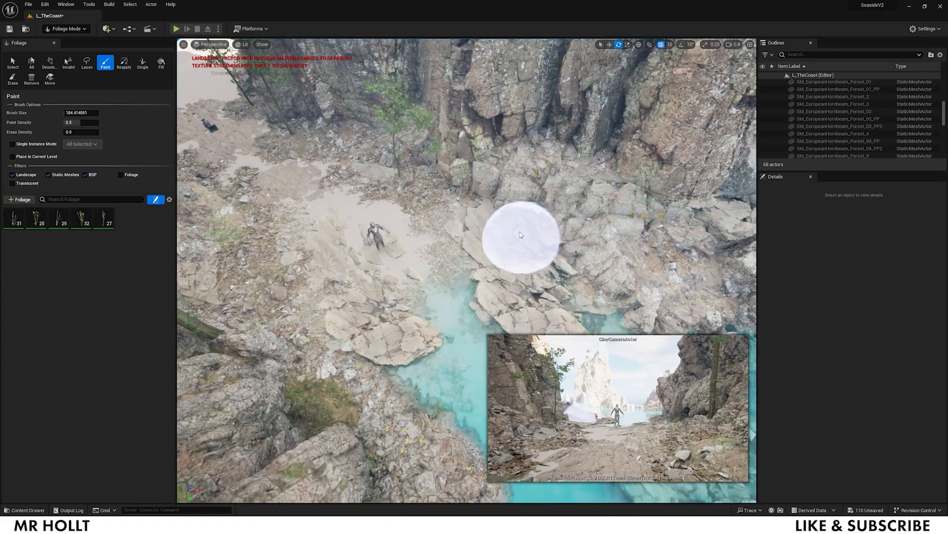
Paint more groundcover plants over the rocks and debris on both sides of the gorge
{"action": "key", "text": "w"}
{"action": "mouse_move", "coordinate": [621, 205]}
{"action": "right_mouse_down"}
{"action": "mouse_move", "coordinate": [637, 232]}
{"action": "mouse_move", "coordinate": [613, 251]}
{"action": "mouse_move", "coordinate": [637, 212]}
{"action": "right_mouse_up"}
{"action": "left_click", "coordinate": [440, 168]}
{"action": "mouse_move", "coordinate": [419, 153]}
{"action": "right_mouse_down"}
{"action": "mouse_move", "coordinate": [297, 192]}
{"action": "mouse_move", "coordinate": [346, 148]}
{"action": "right_mouse_up"}
{"action": "left_click", "coordinate": [299, 227]}
{"action": "key", "text": "w"}
{"action": "mouse_move", "coordinate": [299, 226]}
{"action": "right_mouse_down"}
{"action": "mouse_move", "coordinate": [257, 222]}
{"action": "mouse_move", "coordinate": [349, 250]}
{"action": "right_mouse_up"}
{"action": "key", "text": "s"}
{"action": "left_click", "coordinate": [499, 228]}
{"action": "left_click", "coordinate": [281, 239]}
{"action": "right_click_drag", "start_coordinate": [281, 239], "coordinate": [509, 307]}
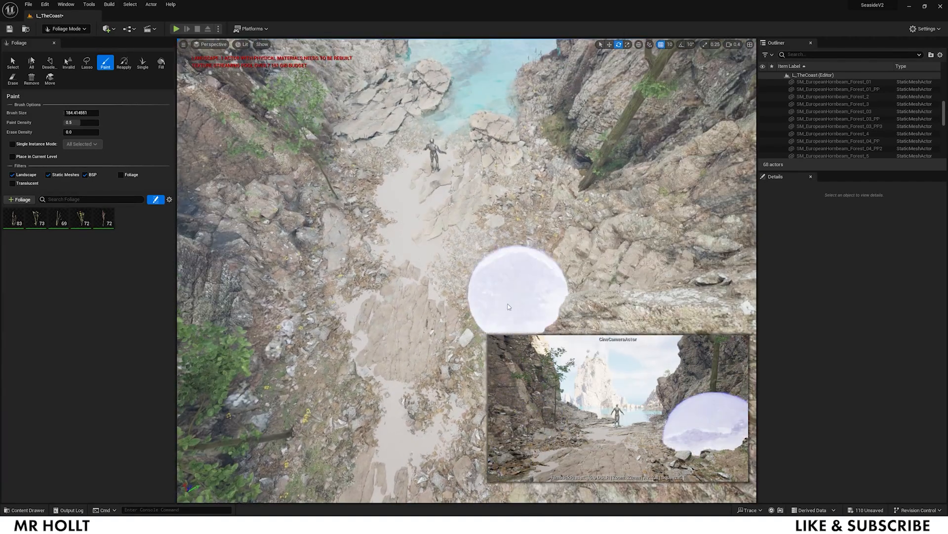
Add a few more groundcover plants along the gorge path and inspect the coverage around the mannequin
{"action": "key", "text": "w"}
{"action": "right_click_drag", "start_coordinate": [522, 190], "coordinate": [519, 118]}
{"action": "key", "text": "a"}
{"action": "key", "text": "s"}
{"action": "key", "text": "w"}
{"action": "key", "text": "w"}
{"action": "mouse_move", "coordinate": [377, 221]}
{"action": "right_mouse_down"}
{"action": "mouse_move", "coordinate": [371, 250]}
{"action": "mouse_move", "coordinate": [277, 244]}
{"action": "mouse_move", "coordinate": [274, 269]}
{"action": "mouse_move", "coordinate": [301, 309]}
{"action": "mouse_move", "coordinate": [435, 247]}
{"action": "mouse_move", "coordinate": [479, 210]}
{"action": "mouse_move", "coordinate": [469, 266]}
{"action": "mouse_move", "coordinate": [499, 269]}
{"action": "mouse_move", "coordinate": [474, 395]}
{"action": "mouse_move", "coordinate": [363, 463]}
{"action": "mouse_move", "coordinate": [277, 455]}
{"action": "right_mouse_up"}
{"action": "key", "text": "e"}
{"action": "key", "text": "s"}
{"action": "key", "text": "s"}
{"action": "key", "text": "w"}
{"action": "key", "text": "e"}
{"action": "key", "text": "s"}
{"action": "key", "text": "w"}
Find the small Nordic Beach Rock meshes in the Megascans folder and add four of them to the foliage palette
{"action": "key", "text": "ctrl+space"}
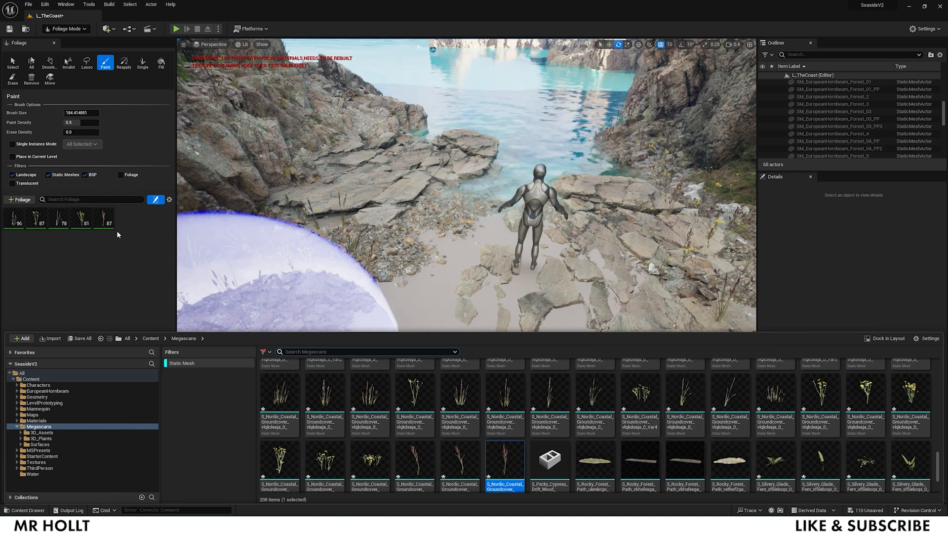
{"action": "scroll", "coordinate": [554, 430], "scroll_direction": "up", "scroll_amount": 3}
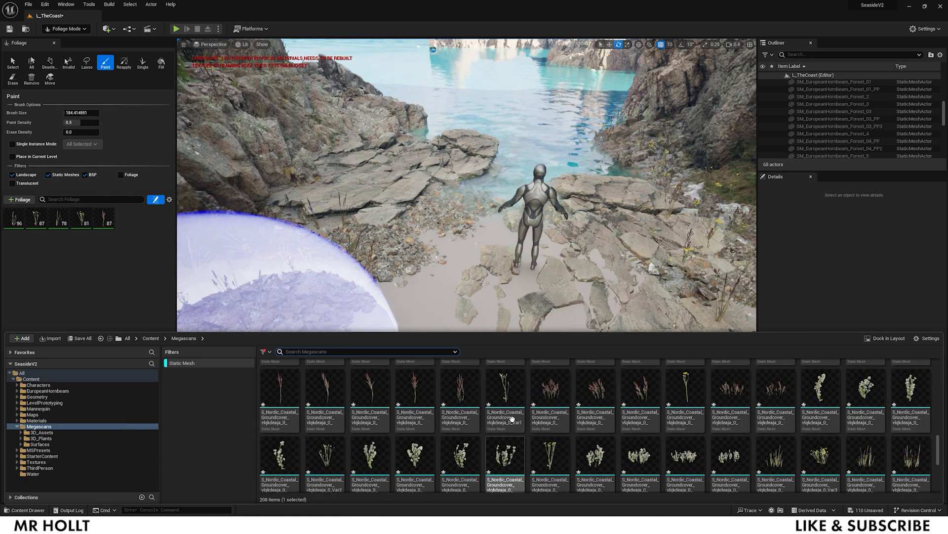
{"action": "left_click", "coordinate": [409, 466]}
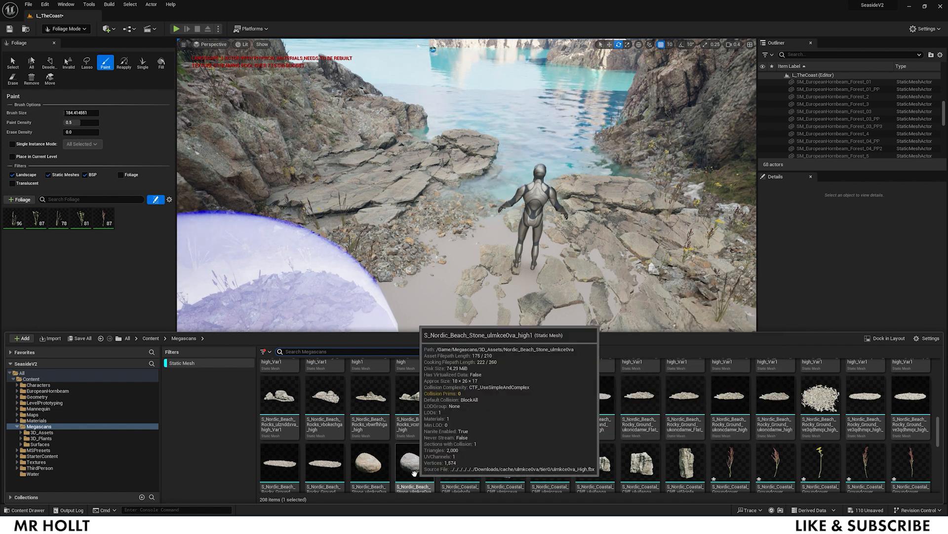
{"action": "left_click", "coordinate": [378, 467], "text": "ctrl"}
{"action": "scroll", "coordinate": [440, 465], "scroll_direction": "down", "scroll_amount": 1}
{"action": "left_click", "coordinate": [472, 457]}
{"action": "left_click", "coordinate": [420, 461]}
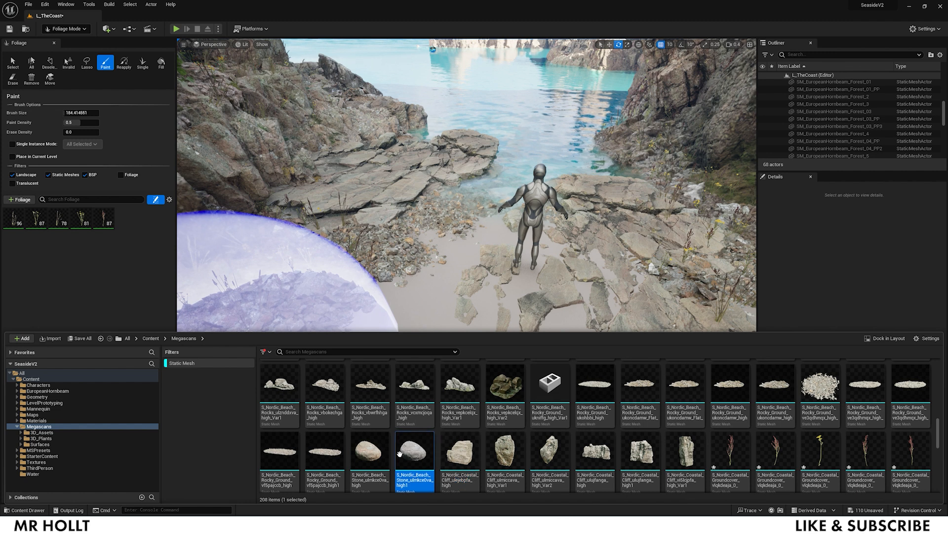
{"action": "scroll", "coordinate": [629, 438], "scroll_direction": "up", "scroll_amount": 4}
{"action": "scroll", "coordinate": [630, 433], "scroll_direction": "up", "scroll_amount": 1}
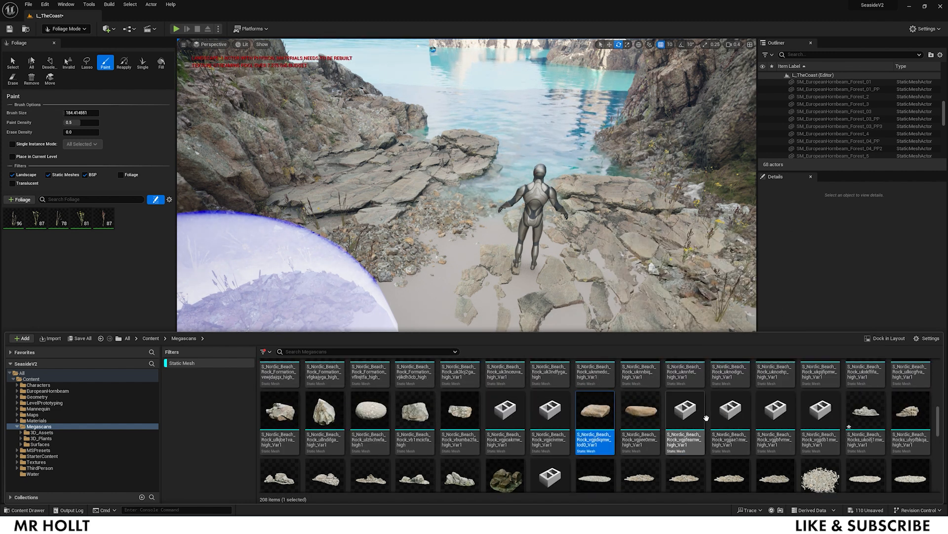
{"action": "left_click", "coordinate": [729, 429], "text": "shift"}
{"action": "left_click_drag", "start_coordinate": [279, 332], "coordinate": [151, 240]}
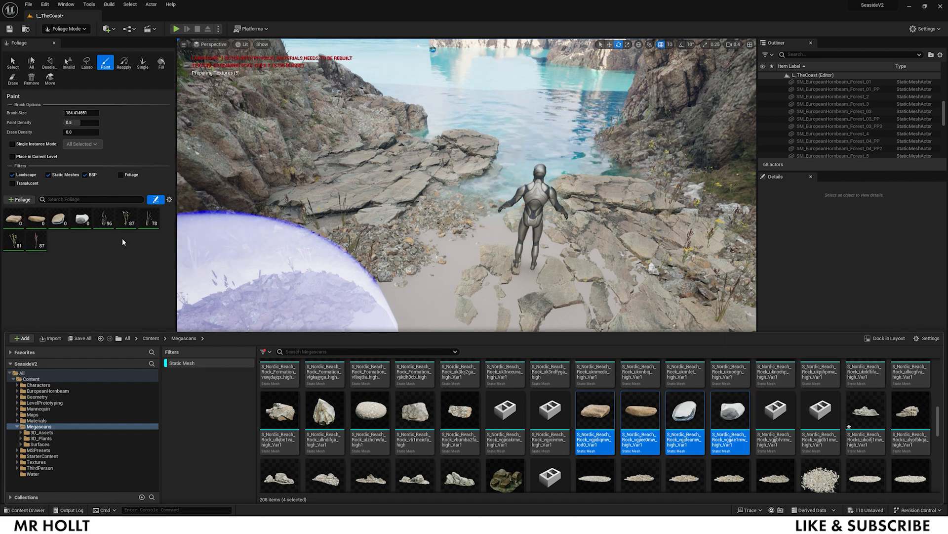
Deactivate the groundcover plants and set the four beach rocks' Scale X to a minimum of 0.2 and maximum of 0.4
{"action": "left_click", "coordinate": [35, 242]}
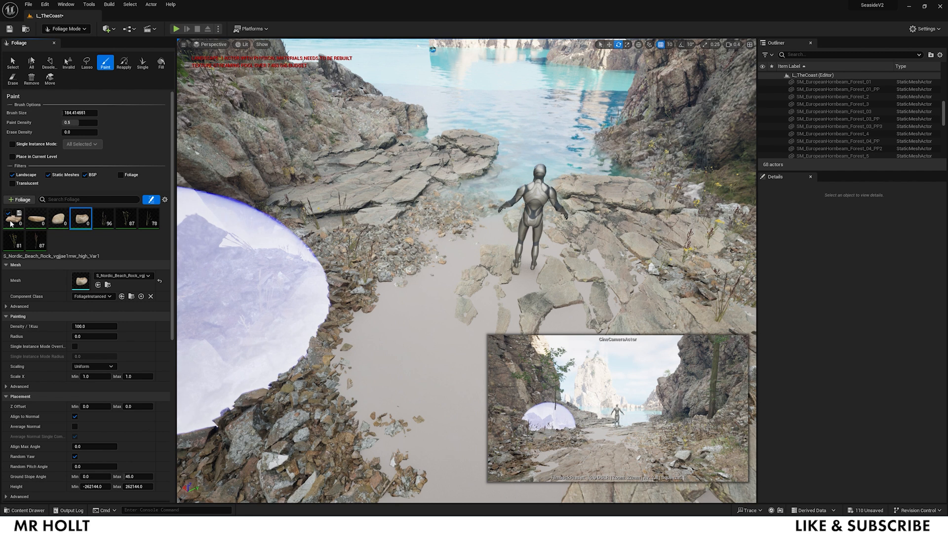
{"action": "left_click", "coordinate": [92, 377]}
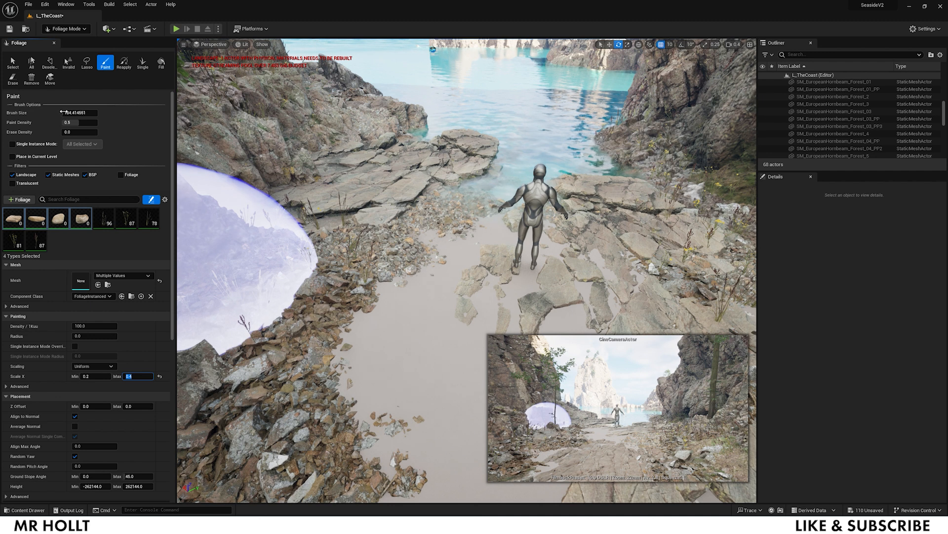
Set the brush size to 50 and paint density to 1.0, and scatter small beach rocks on the sand near the mannequin
{"action": "left_click_drag", "start_coordinate": [63, 113], "coordinate": [63, 112]}
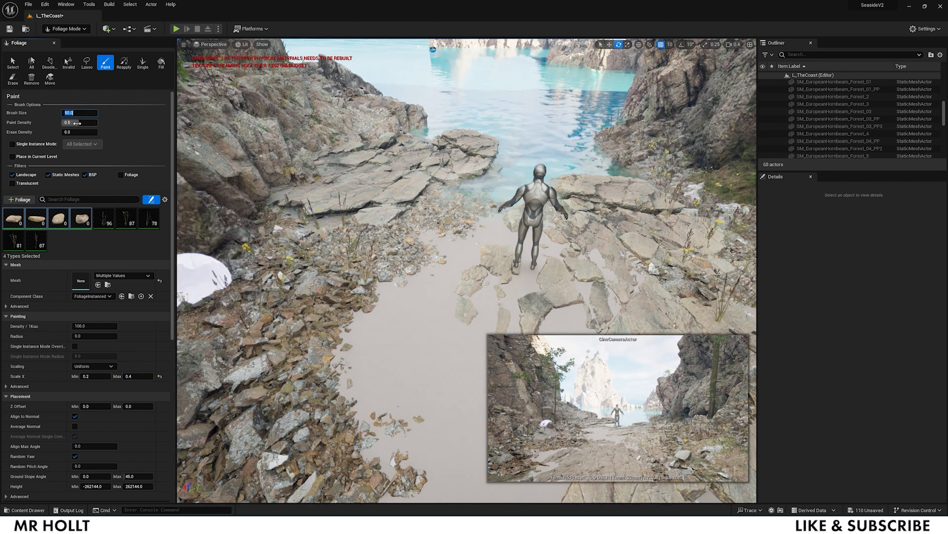
{"action": "mouse_move", "coordinate": [444, 280]}
{"action": "right_mouse_down"}
{"action": "mouse_move", "coordinate": [444, 326]}
{"action": "mouse_move", "coordinate": [441, 285]}
{"action": "right_mouse_up"}
{"action": "key", "text": "s"}
{"action": "right_click_drag", "start_coordinate": [439, 324], "coordinate": [470, 324]}
{"action": "key", "text": "w"}
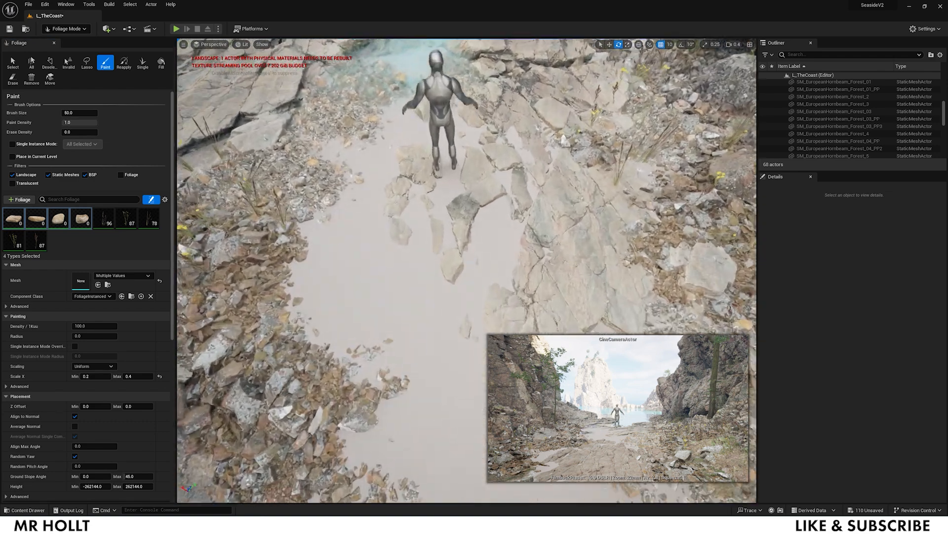
{"action": "left_click_drag", "start_coordinate": [328, 286], "coordinate": [440, 370]}
{"action": "right_click_drag", "start_coordinate": [440, 371], "coordinate": [440, 370]}
{"action": "key", "text": "s"}
{"action": "key", "text": "w"}
{"action": "left_click", "coordinate": [424, 291]}
{"action": "left_click_drag", "start_coordinate": [419, 169], "coordinate": [416, 181]}
Paint small beach rocks along the sandy path and beside the flat rock slabs further up the gorge
{"action": "mouse_move", "coordinate": [416, 181]}
{"action": "right_mouse_down"}
{"action": "mouse_move", "coordinate": [416, 195]}
{"action": "mouse_move", "coordinate": [430, 181]}
{"action": "right_mouse_up"}
{"action": "key", "text": "s"}
{"action": "left_click", "coordinate": [504, 172]}
{"action": "right_click_drag", "start_coordinate": [504, 172], "coordinate": [478, 204]}
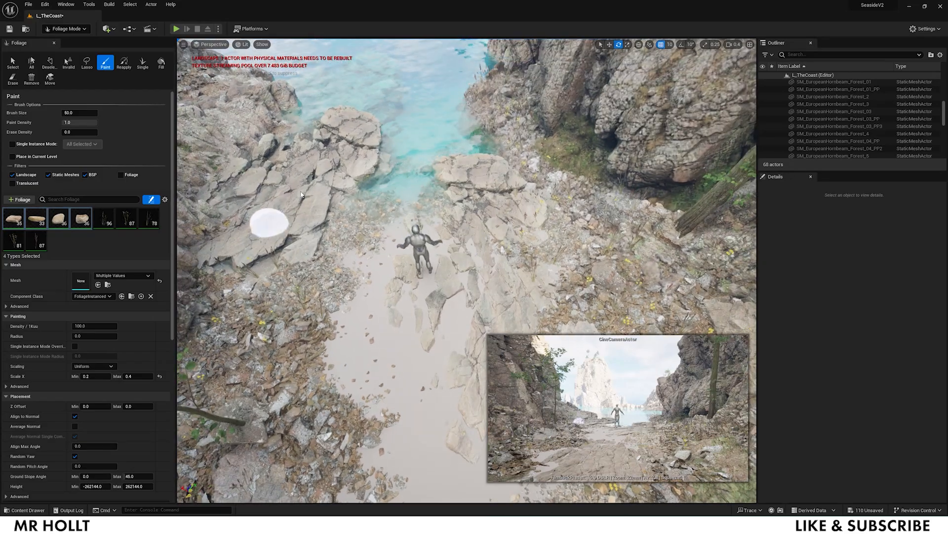
{"action": "right_click_drag", "start_coordinate": [344, 227], "coordinate": [400, 255]}
{"action": "left_click", "coordinate": [399, 269]}
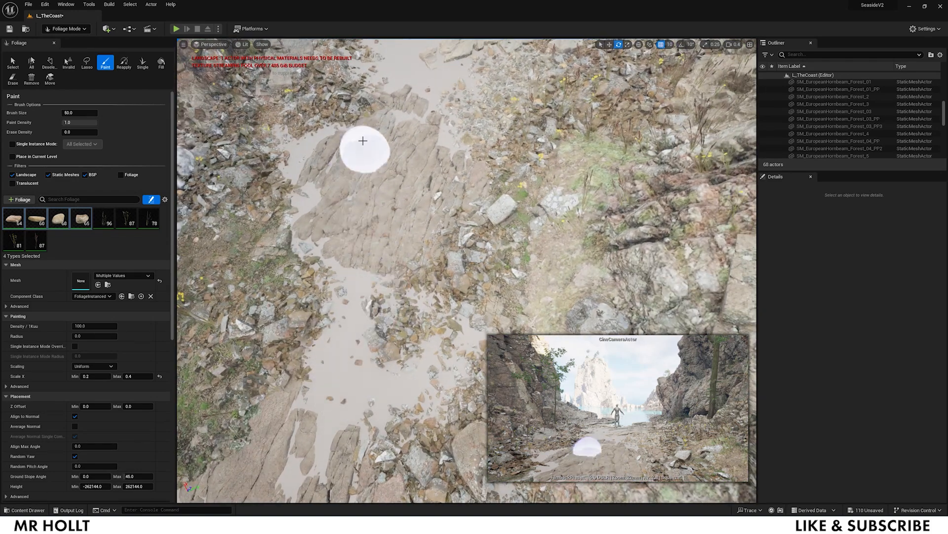
{"action": "left_click", "coordinate": [298, 188]}
{"action": "right_click_drag", "start_coordinate": [298, 187], "coordinate": [318, 114]}
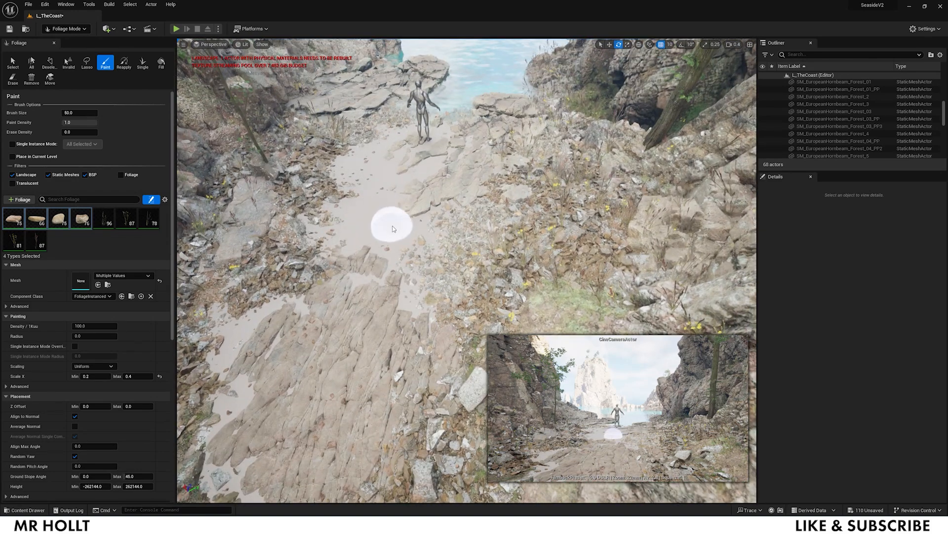
Scatter additional small beach rocks around the mannequin and towards the waterline
{"action": "left_click", "coordinate": [460, 177]}
{"action": "mouse_move", "coordinate": [461, 177]}
{"action": "right_mouse_down"}
{"action": "mouse_move", "coordinate": [460, 217]}
{"action": "mouse_move", "coordinate": [457, 163]}
{"action": "mouse_move", "coordinate": [474, 203]}
{"action": "mouse_move", "coordinate": [465, 148]}
{"action": "mouse_move", "coordinate": [455, 163]}
{"action": "mouse_move", "coordinate": [496, 322]}
{"action": "mouse_move", "coordinate": [536, 291]}
{"action": "mouse_move", "coordinate": [406, 329]}
{"action": "right_mouse_up"}
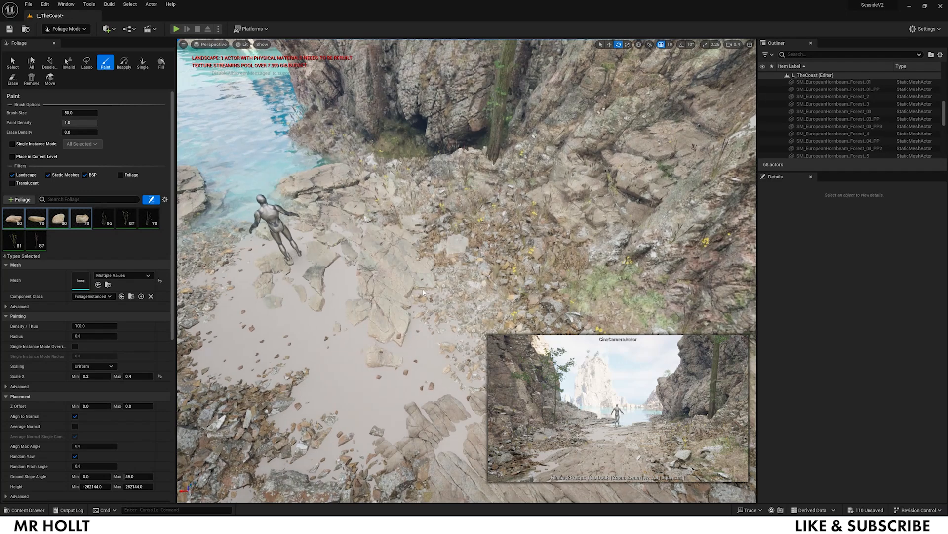
{"action": "mouse_move", "coordinate": [505, 265]}
{"action": "right_mouse_down"}
{"action": "mouse_move", "coordinate": [467, 272]}
{"action": "mouse_move", "coordinate": [385, 236]}
{"action": "right_mouse_up"}
{"action": "left_click_drag", "start_coordinate": [505, 265], "coordinate": [462, 196]}
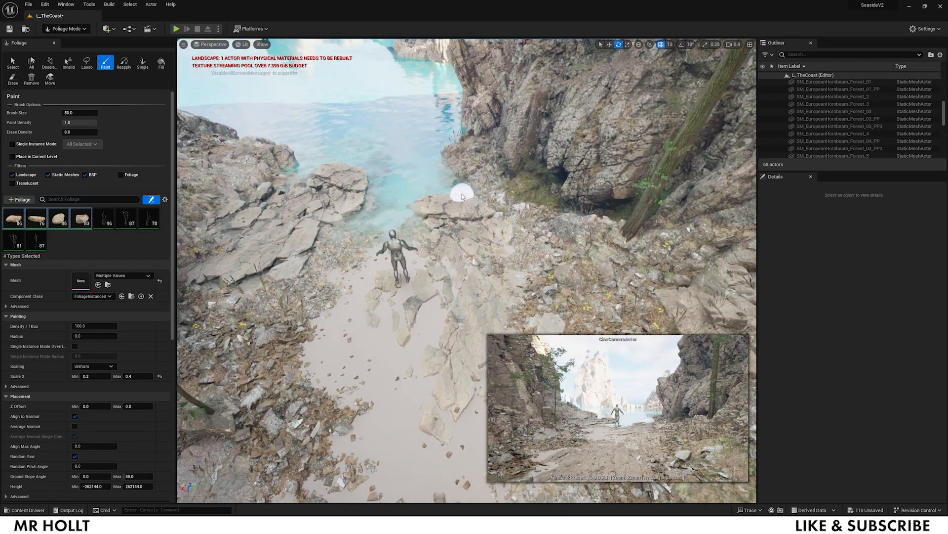
{"action": "left_click_drag", "start_coordinate": [383, 212], "coordinate": [385, 251]}
{"action": "right_click_drag", "start_coordinate": [386, 251], "coordinate": [346, 210]}
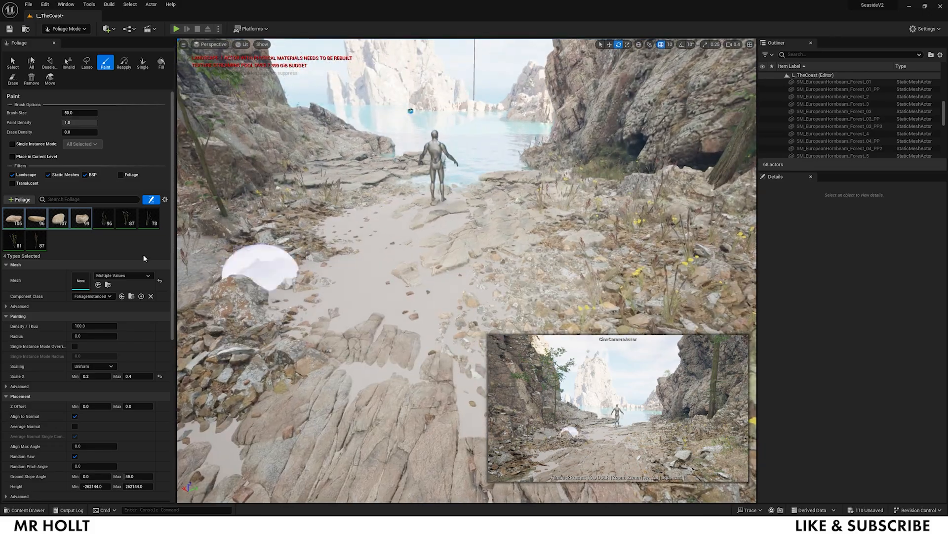
Switch the editor from Foliage mode to Selection mode and go to the flat rocks at the shore
{"action": "left_click", "coordinate": [67, 29]}
{"action": "left_click", "coordinate": [69, 40]}
{"action": "right_click_drag", "start_coordinate": [360, 375], "coordinate": [345, 414]}
{"action": "key", "text": "w"}
{"action": "key", "text": "s"}
{"action": "key", "text": "w"}
Find the Wooden Bench mesh in the Megascans folder and place it on the flat shore rocks
{"action": "key", "text": "ctrl+space"}
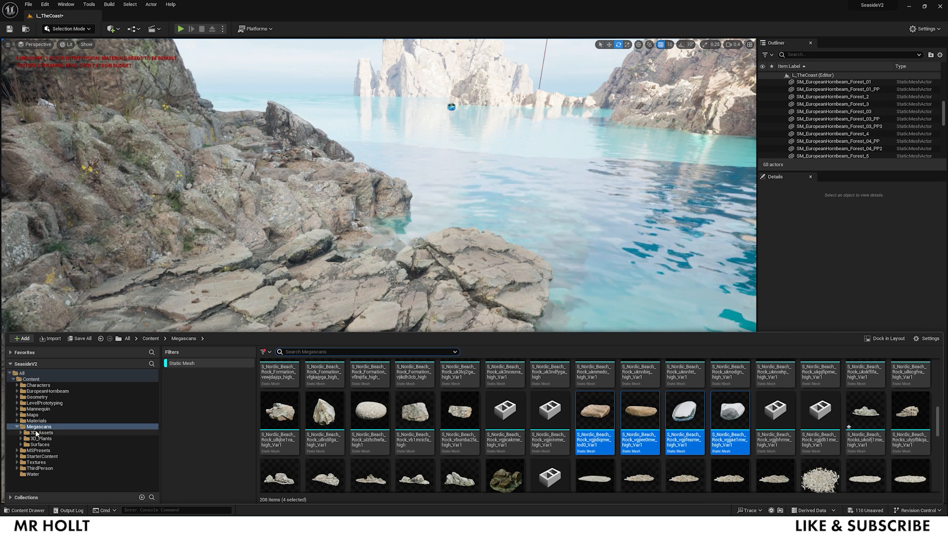
{"action": "scroll", "coordinate": [414, 453], "scroll_direction": "up", "scroll_amount": 2}
{"action": "scroll", "coordinate": [609, 408], "scroll_direction": "up", "scroll_amount": 6}
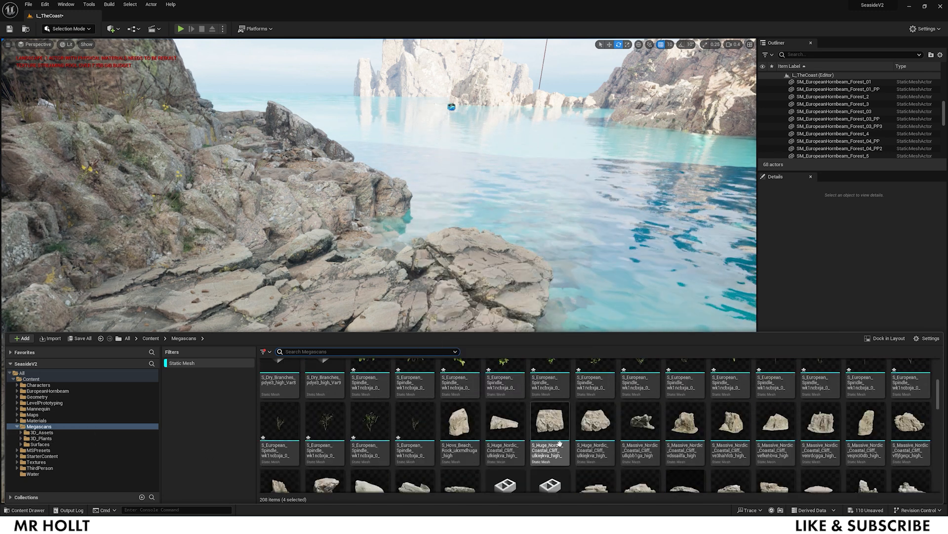
{"action": "scroll", "coordinate": [609, 408], "scroll_direction": "down", "scroll_amount": 6}
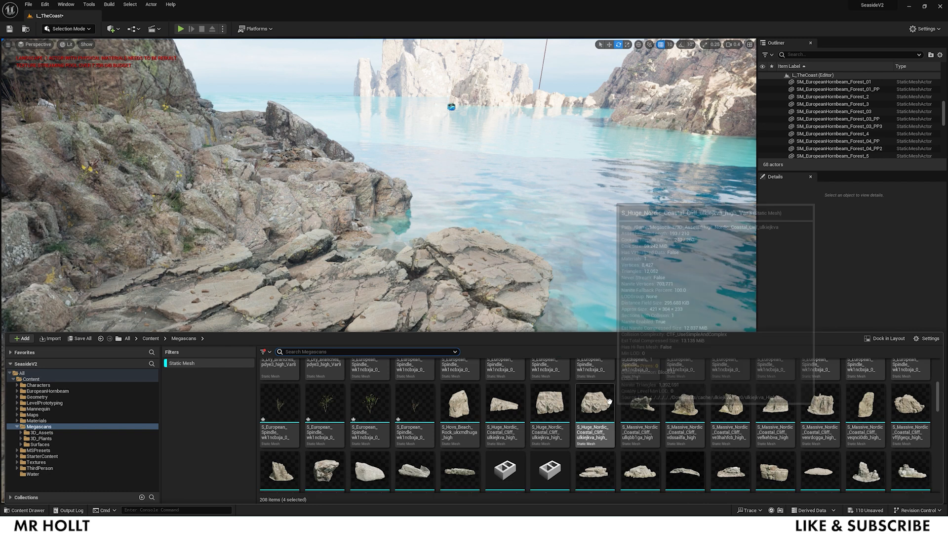
{"action": "scroll", "coordinate": [609, 401], "scroll_direction": "down", "scroll_amount": 8}
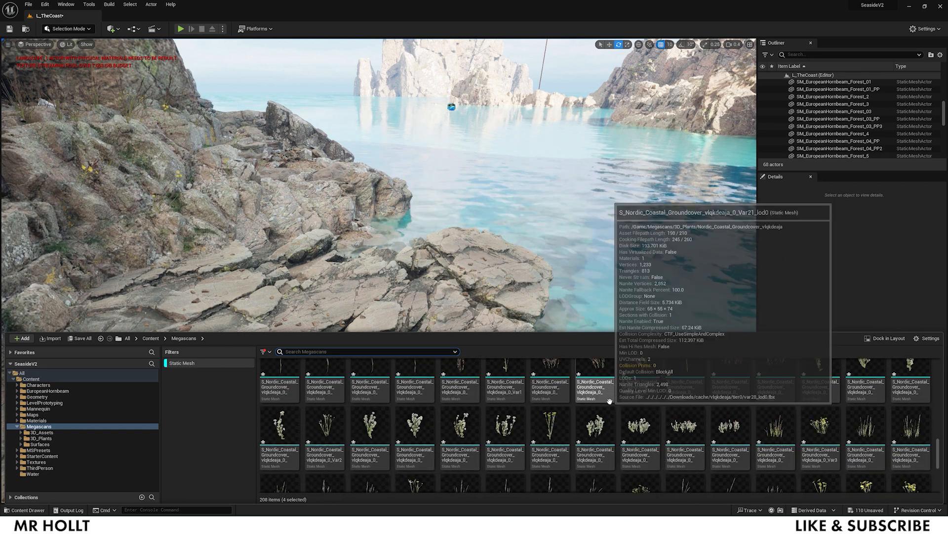
{"action": "left_click_drag", "start_coordinate": [684, 443], "coordinate": [178, 340]}
{"action": "right_click_drag", "start_coordinate": [231, 341], "coordinate": [161, 341]}
Place two wooden oars by the bench, tilting and moving the second so it leans across the seat
{"action": "key", "text": "ctrl+space"}
{"action": "left_click", "coordinate": [761, 437]}
{"action": "left_click_drag", "start_coordinate": [761, 437], "coordinate": [247, 292]}
{"action": "key", "text": "ctrl+space"}
{"action": "left_click_drag", "start_coordinate": [765, 445], "coordinate": [290, 259]}
{"action": "key", "text": "w"}
{"action": "key", "text": "w"}
{"action": "right_click_drag", "start_coordinate": [290, 259], "coordinate": [229, 228]}
{"action": "key", "text": "w"}
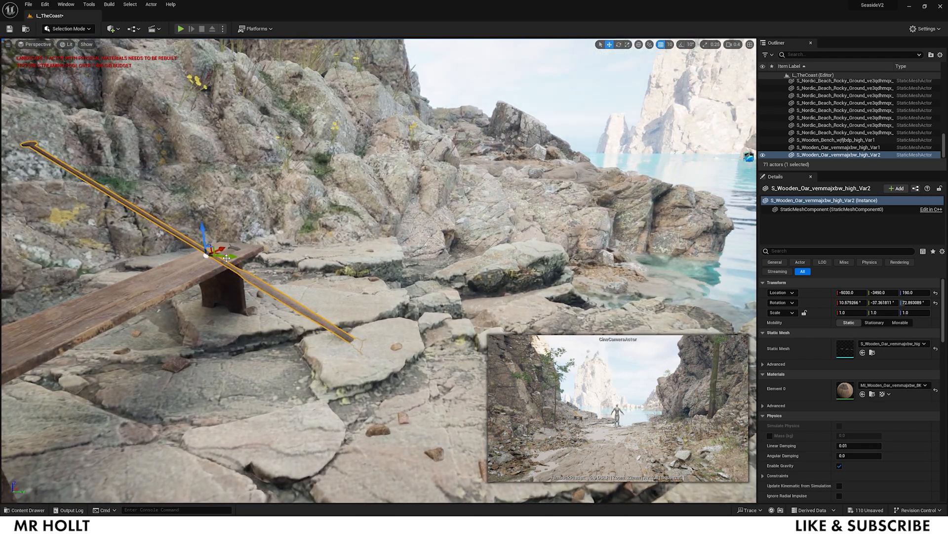
{"action": "left_click_drag", "start_coordinate": [210, 250], "coordinate": [205, 276]}
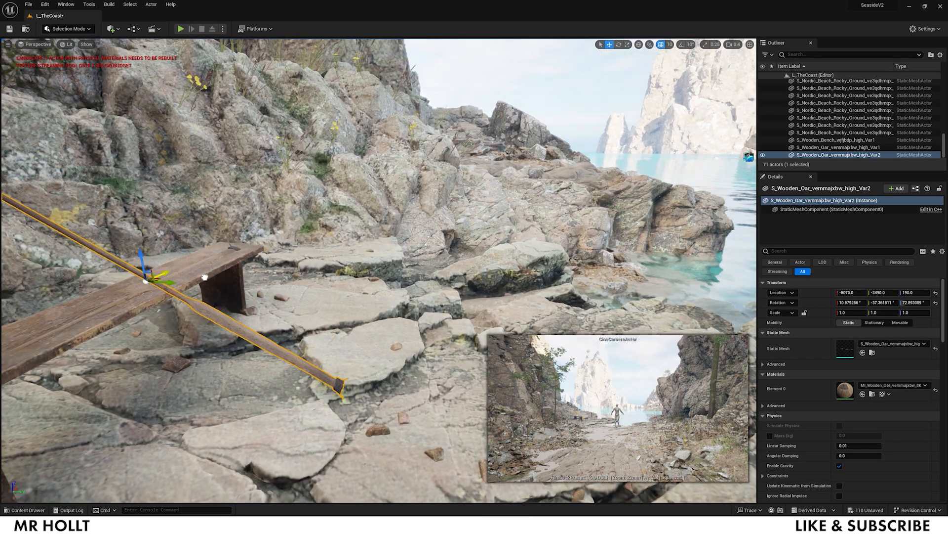
Place the Megascans Wooden Boat mesh at the water's edge beside the flat rocks
{"action": "key", "text": "s"}
{"action": "right_click_drag", "start_coordinate": [204, 277], "coordinate": [346, 354]}
{"action": "key", "text": "q"}
{"action": "key", "text": "e"}
{"action": "left_click", "coordinate": [242, 272]}
{"action": "key", "text": "s"}
{"action": "key", "text": "e"}
{"action": "key", "text": "ctrl+space"}
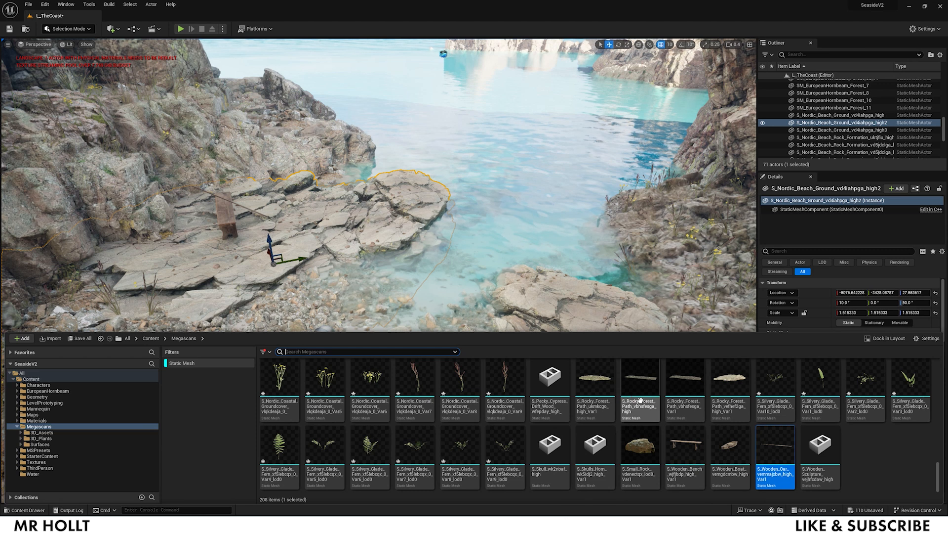
{"action": "left_click_drag", "start_coordinate": [757, 455], "coordinate": [434, 251]}
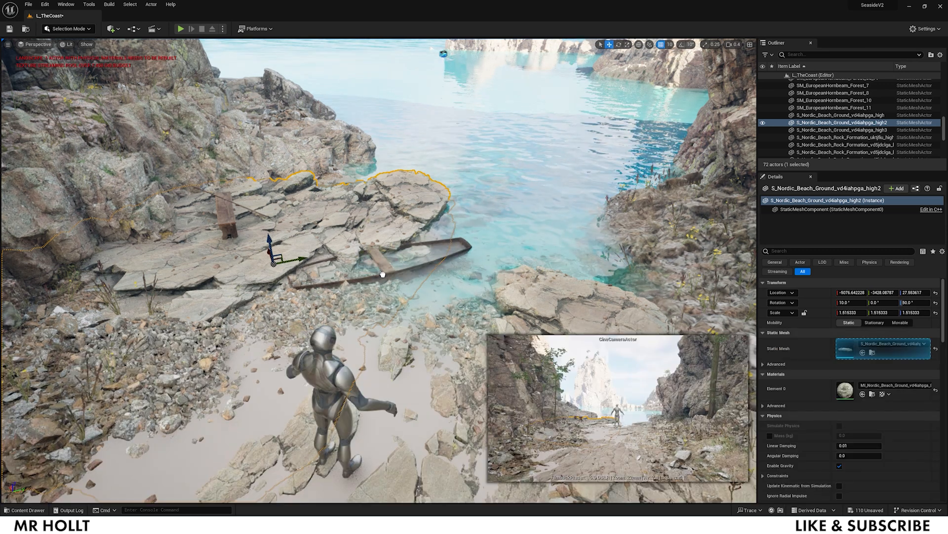
Rotate the wooden boat about -7° in yaw with a slight tilt and move it onto the shore near -5340, -3370, 110
{"action": "left_click", "coordinate": [382, 274]}
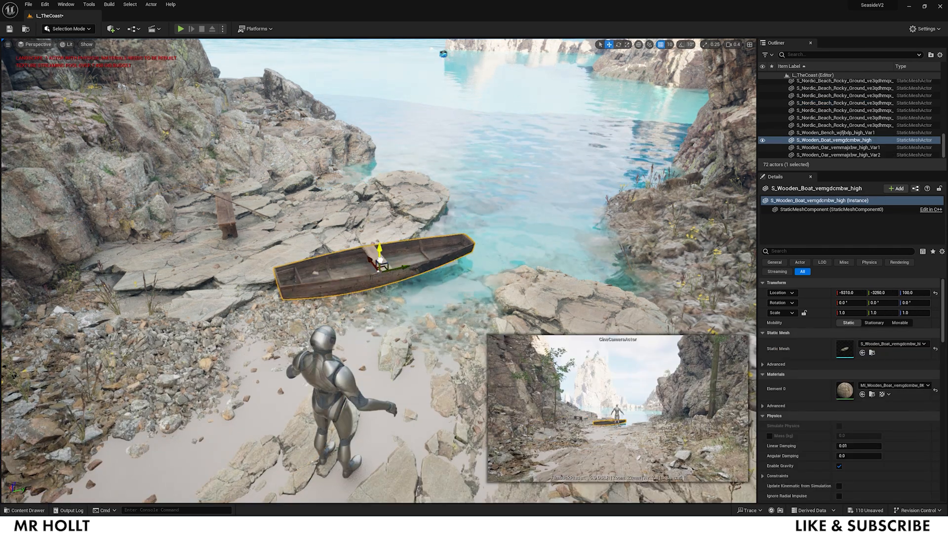
{"action": "right_click", "coordinate": [428, 307]}
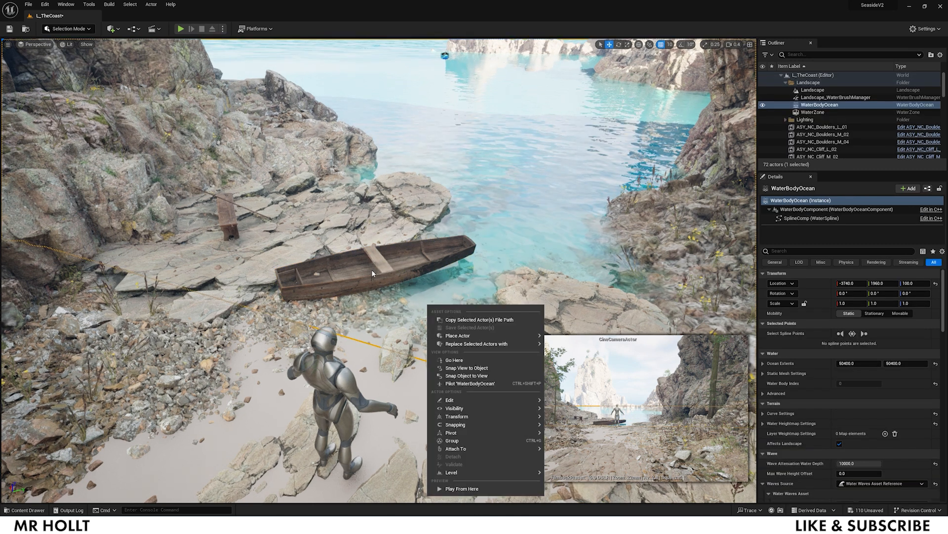
{"action": "left_click", "coordinate": [382, 275]}
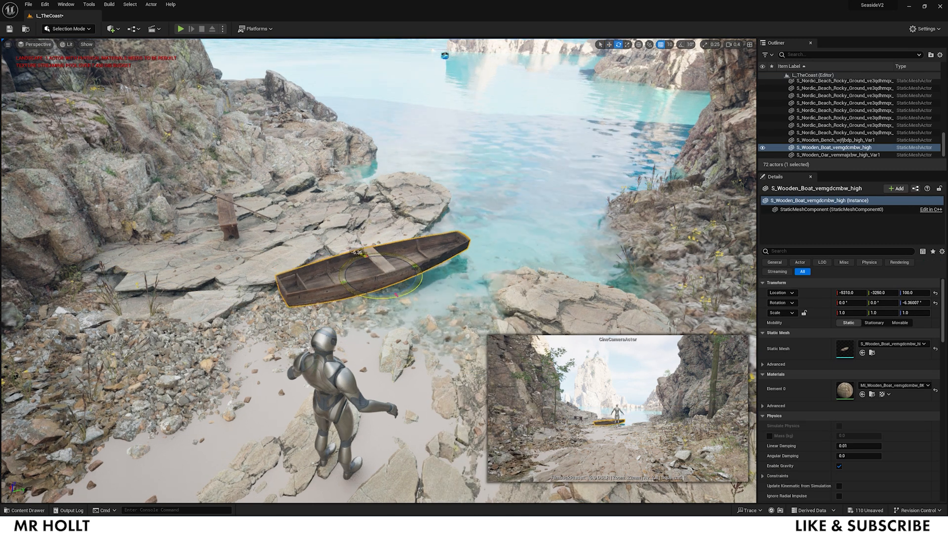
{"action": "left_click_drag", "start_coordinate": [396, 295], "coordinate": [380, 281]}
{"action": "key", "text": "w"}
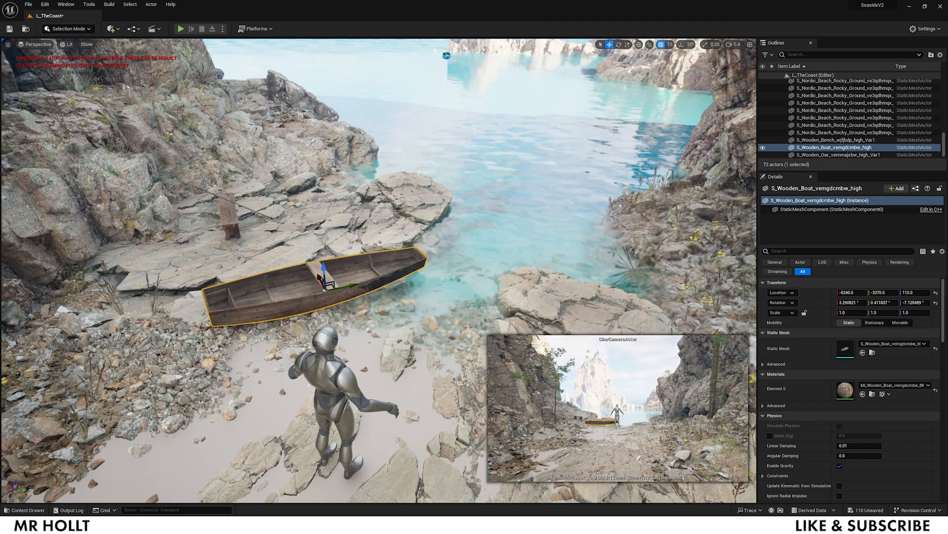
Delete the SKM_Manny mannequin standing on the path
{"action": "left_click", "coordinate": [819, 104]}
{"action": "right_click_drag", "start_coordinate": [379, 270], "coordinate": [341, 297]}
{"action": "left_click", "coordinate": [813, 90]}
{"action": "key", "text": "s"}
{"action": "right_click_drag", "start_coordinate": [407, 365], "coordinate": [395, 316]}
{"action": "left_click", "coordinate": [407, 365]}
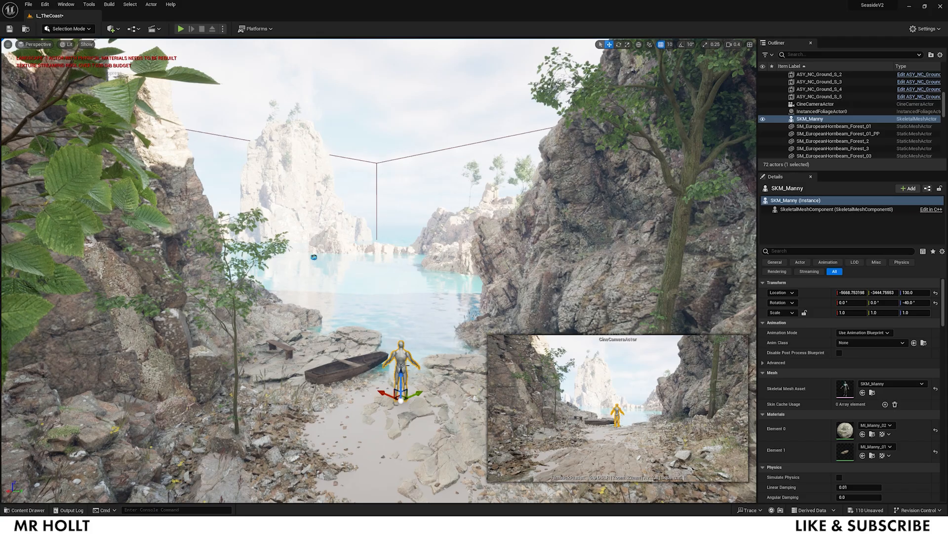
{"action": "key", "text": "Delete"}
Examine the overall composition of the cove with its cliffs, trees, bench and boat
{"action": "key", "text": "w"}
{"action": "right_click_drag", "start_coordinate": [408, 365], "coordinate": [394, 337]}
{"action": "key", "text": "w"}
{"action": "key", "text": "s"}
{"action": "key", "text": "s"}
{"action": "key", "text": "w"}
{"action": "key", "text": "s"}
{"action": "key", "text": "w"}
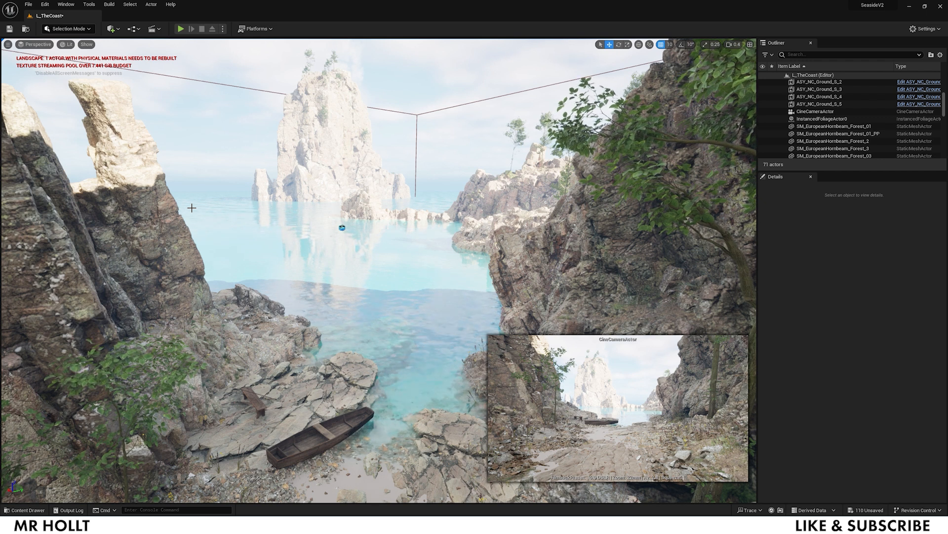
Add a Post Process Volume to the level
{"action": "left_click", "coordinate": [112, 29]}
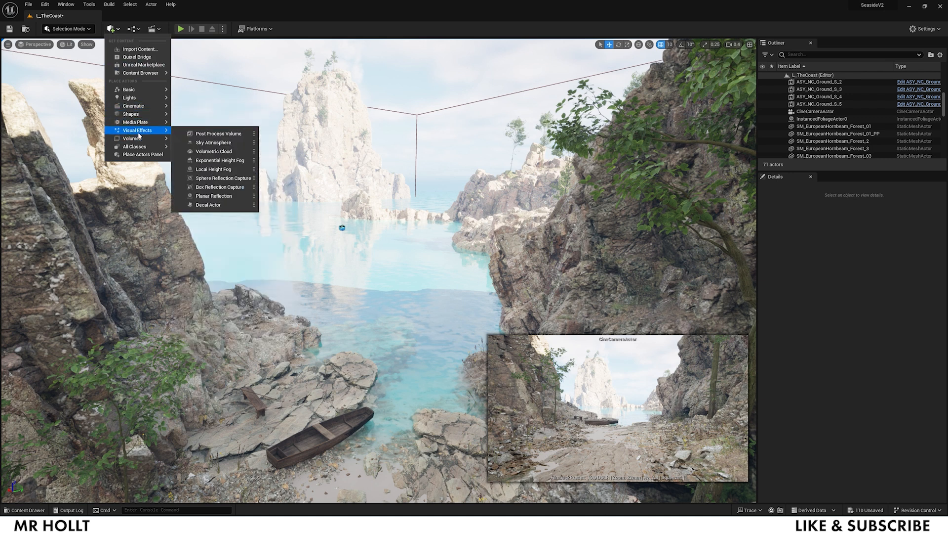
{"action": "mouse_move", "coordinate": [140, 141]}
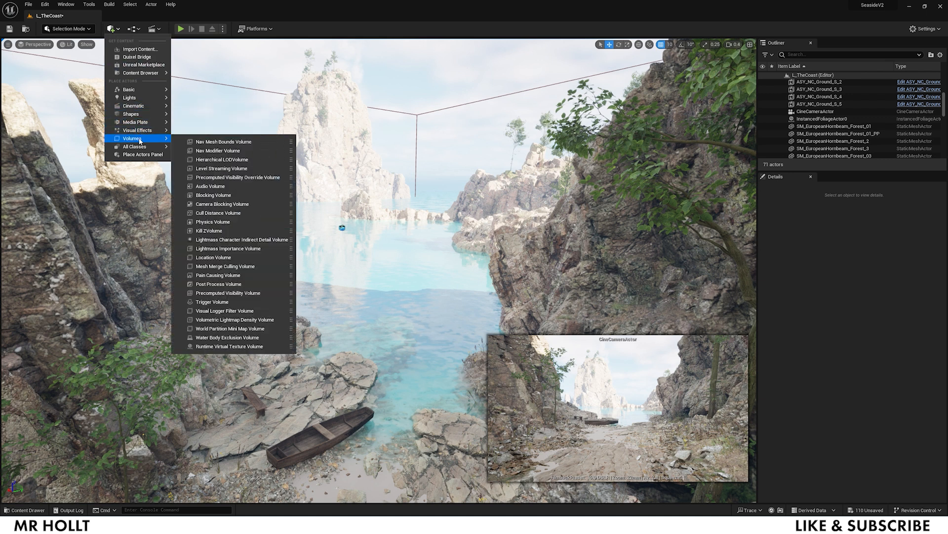
{"action": "left_click", "coordinate": [226, 285]}
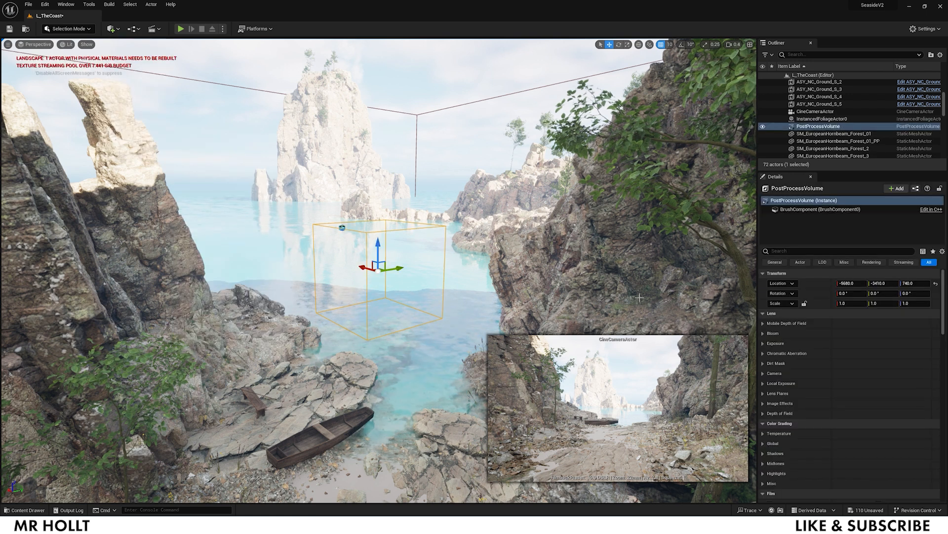
Enable Infinite Extent (Unbound) for the Post Process Volume so it affects the whole level
{"action": "left_click", "coordinate": [789, 200]}
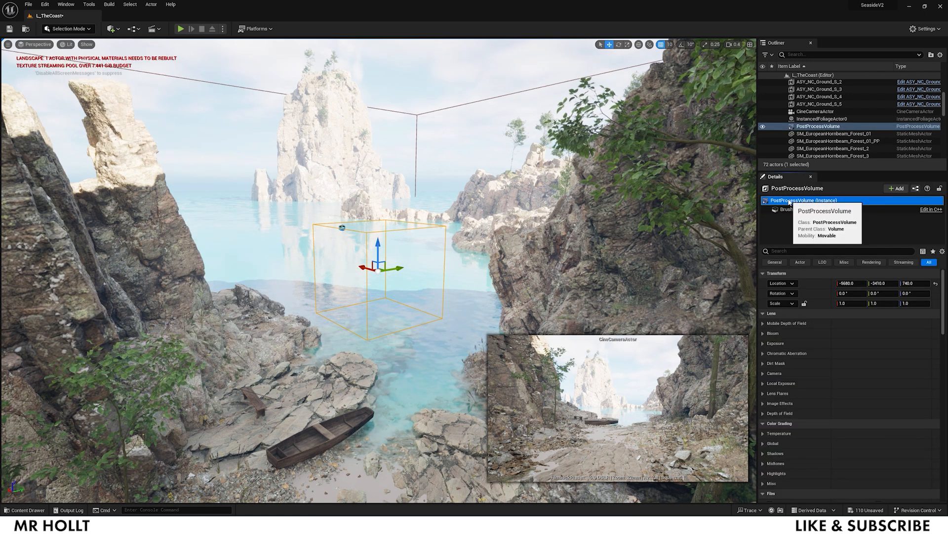
{"action": "left_click", "coordinate": [790, 251]}
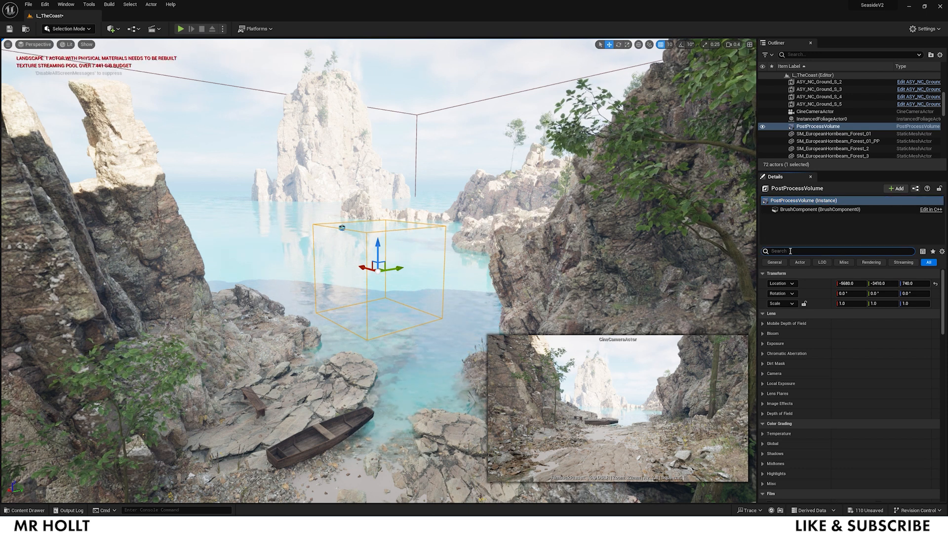
{"action": "type", "text": "bound"}
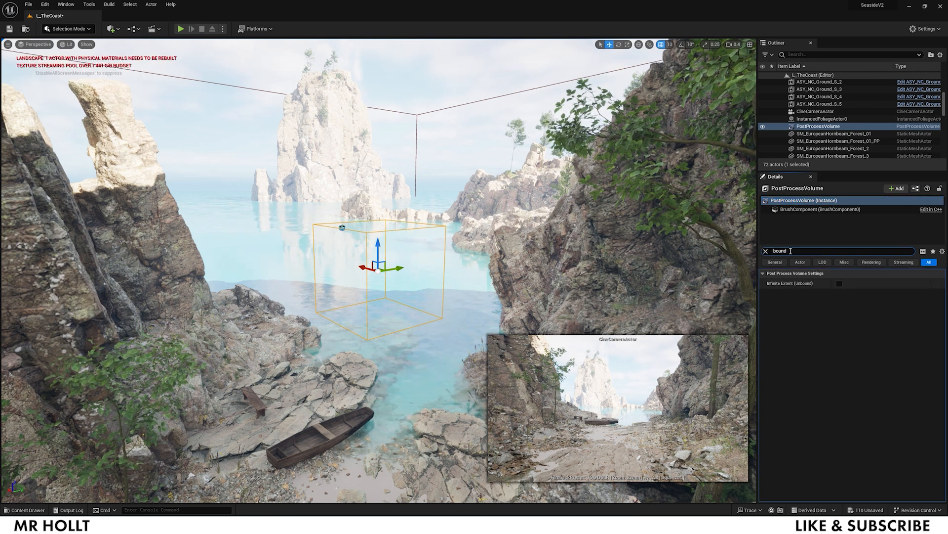
{"action": "left_click", "coordinate": [840, 284]}
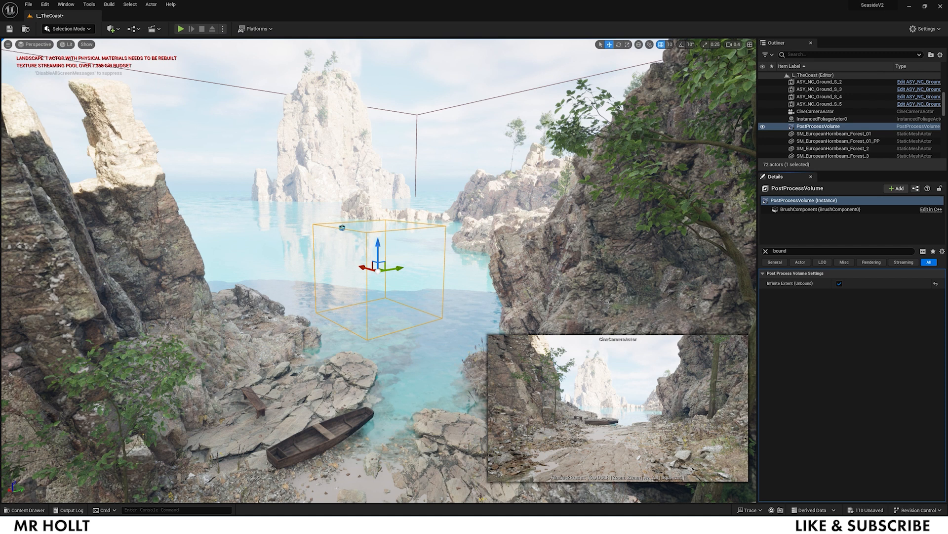
Override the Post Process Volume's exposure limits and set both Min EV100 and Max EV100 to -2
{"action": "left_click", "coordinate": [766, 251]}
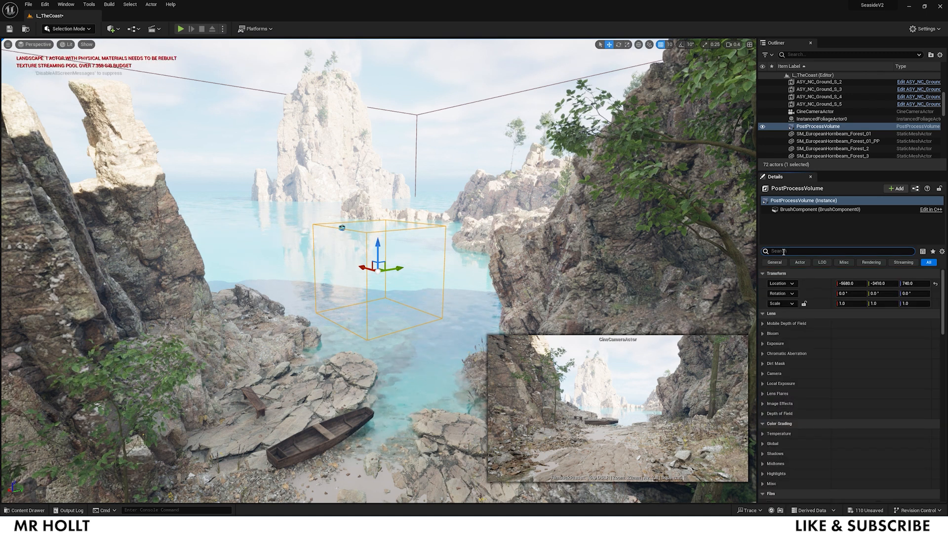
{"action": "type", "text": "exp"}
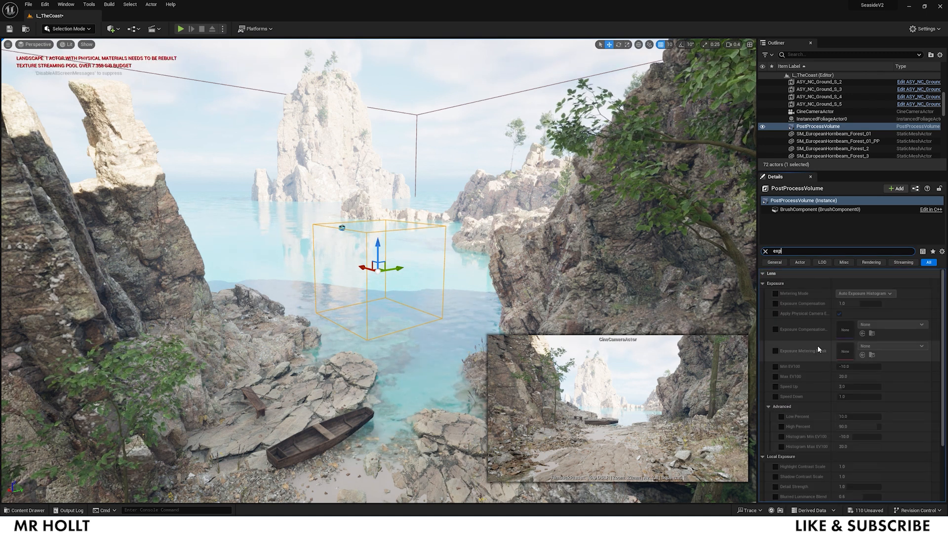
{"action": "left_click", "coordinate": [775, 366]}
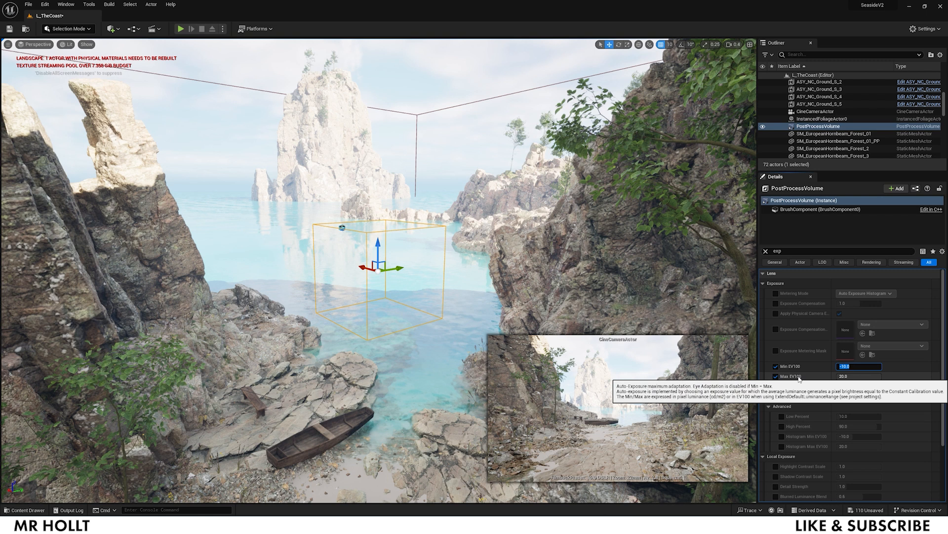
{"action": "left_click", "coordinate": [852, 377]}
{"action": "type", "text": "-5"}
{"action": "key", "text": "Return"}
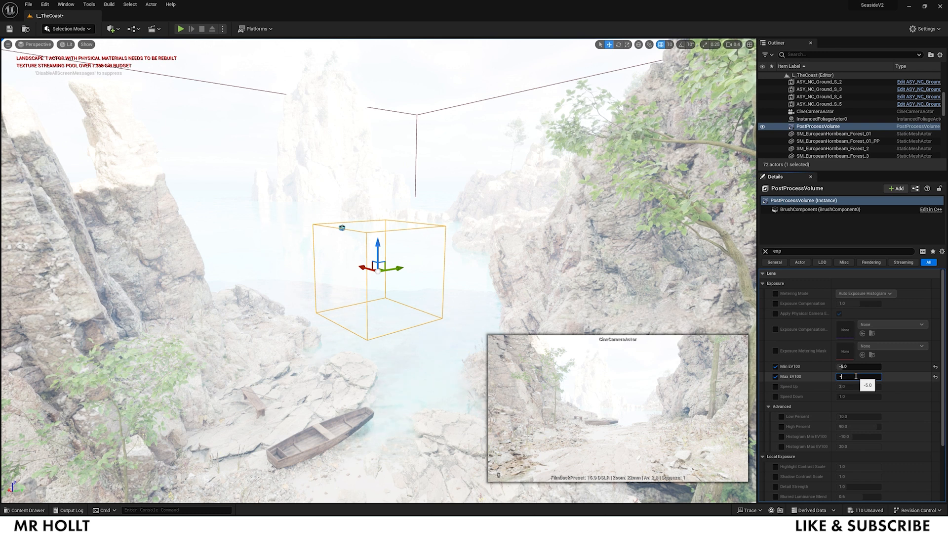
{"action": "type", "text": "-2"}
{"action": "key", "text": "Return"}
{"action": "left_click", "coordinate": [861, 367]}
{"action": "type", "text": "-2"}
{"action": "key", "text": "Return"}
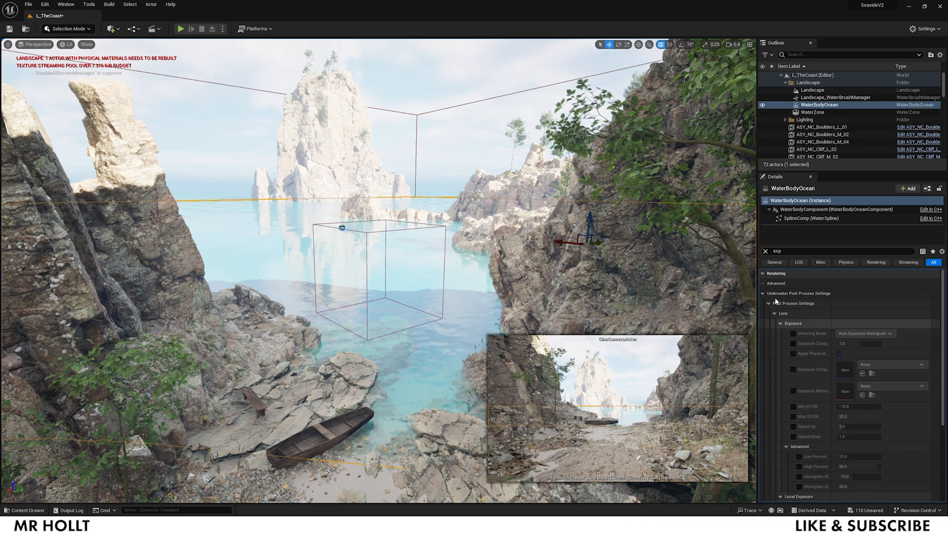
Enable the Min EV100 override in the WaterBodyOcean's underwater post process settings and clear the property filter
{"action": "scroll", "coordinate": [790, 355], "scroll_direction": "down", "scroll_amount": 2}
{"action": "left_click", "coordinate": [794, 383]}
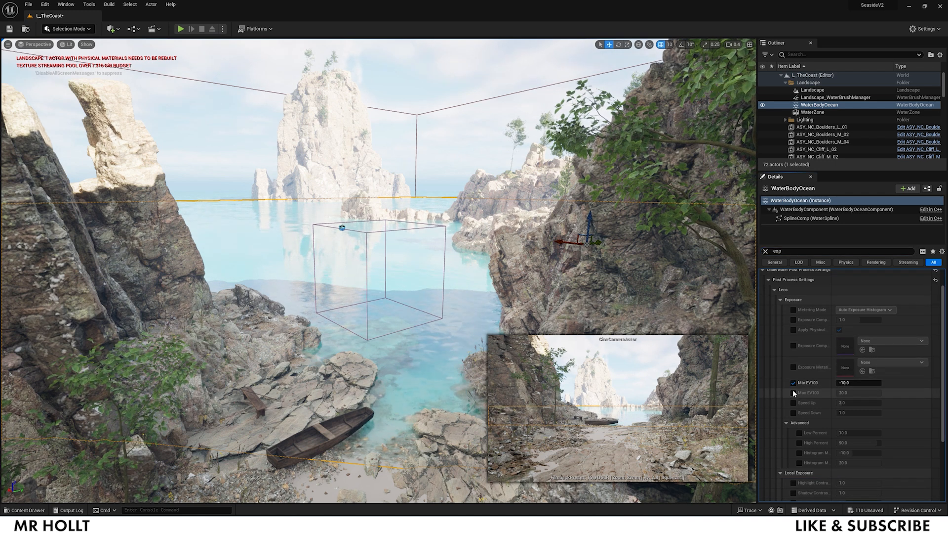
{"action": "left_click", "coordinate": [766, 250]}
{"action": "scroll", "coordinate": [807, 151], "scroll_direction": "down", "scroll_amount": 3}
{"action": "scroll", "coordinate": [807, 151], "scroll_direction": "down", "scroll_amount": 4}
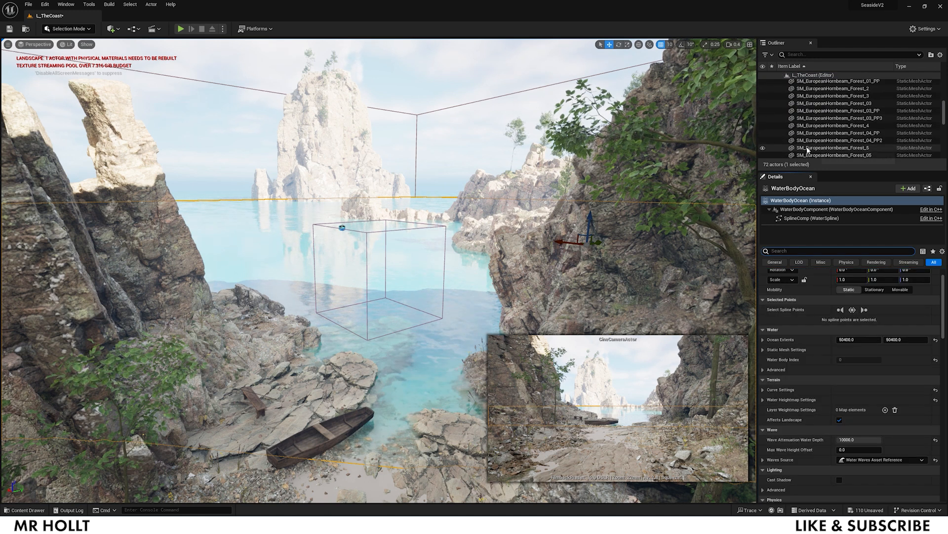
{"action": "left_click", "coordinate": [818, 114]}
{"action": "left_click", "coordinate": [786, 250]}
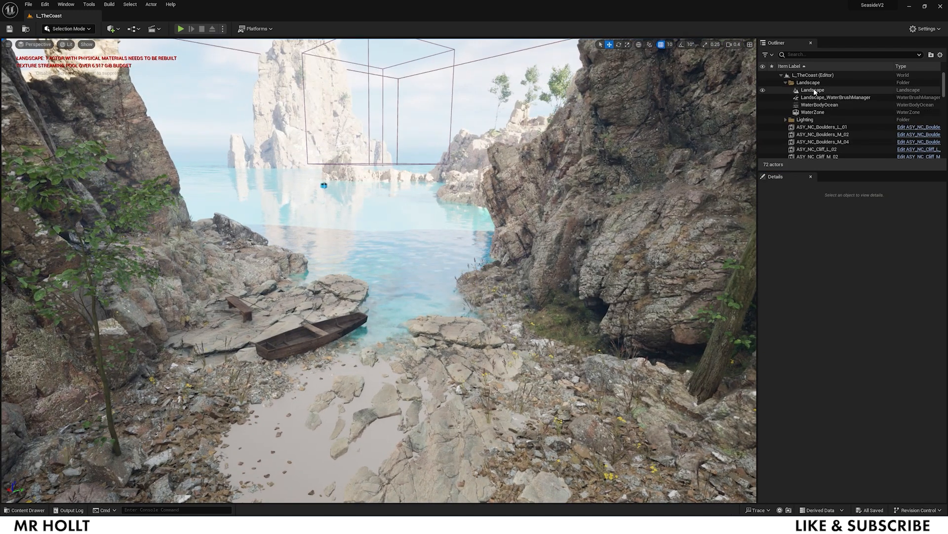
Rotate the DirectionalLight in the Lighting folder to about -107°, -13°, -172° so sunlight enters from beyond the cove
{"action": "left_click", "coordinate": [791, 122]}
{"action": "left_click", "coordinate": [786, 120]}
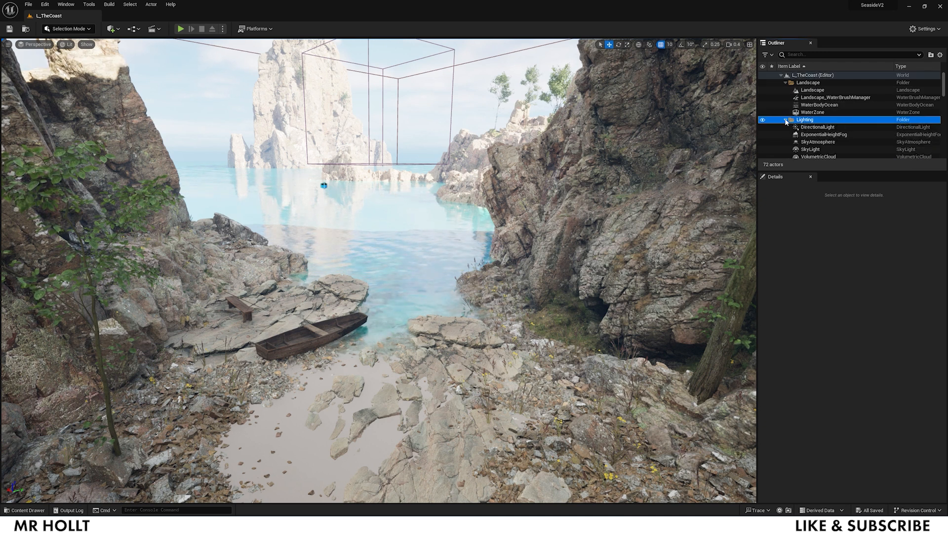
{"action": "left_click", "coordinate": [815, 127]}
{"action": "right_click_drag", "start_coordinate": [424, 218], "coordinate": [414, 223]}
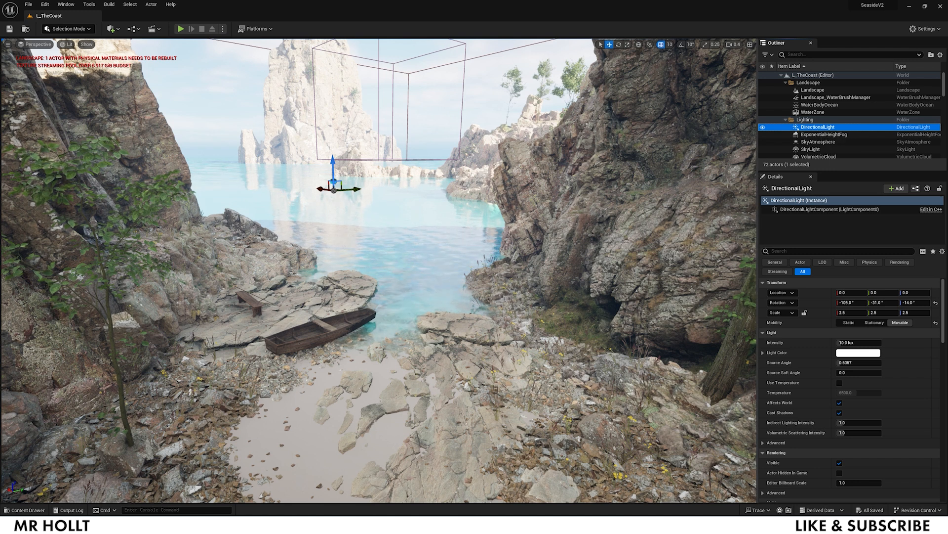
{"action": "key", "text": "e"}
{"action": "left_click_drag", "start_coordinate": [331, 193], "coordinate": [362, 198]}
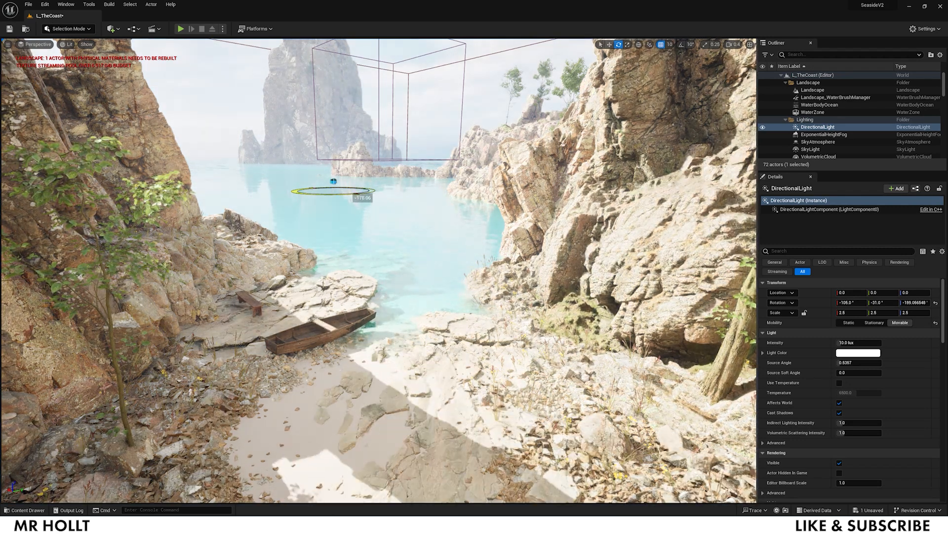
{"action": "left_click_drag", "start_coordinate": [319, 162], "coordinate": [354, 195]}
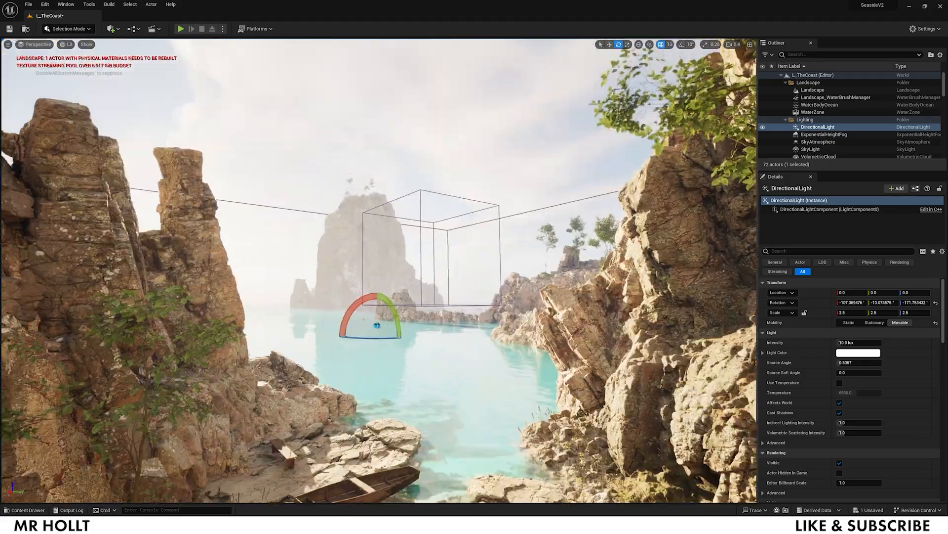
Set the DirectionalLight's intensity to 2.0 lux
{"action": "key", "text": "s"}
{"action": "right_click_drag", "start_coordinate": [379, 271], "coordinate": [405, 362]}
{"action": "key", "text": "w"}
{"action": "key", "text": "w"}
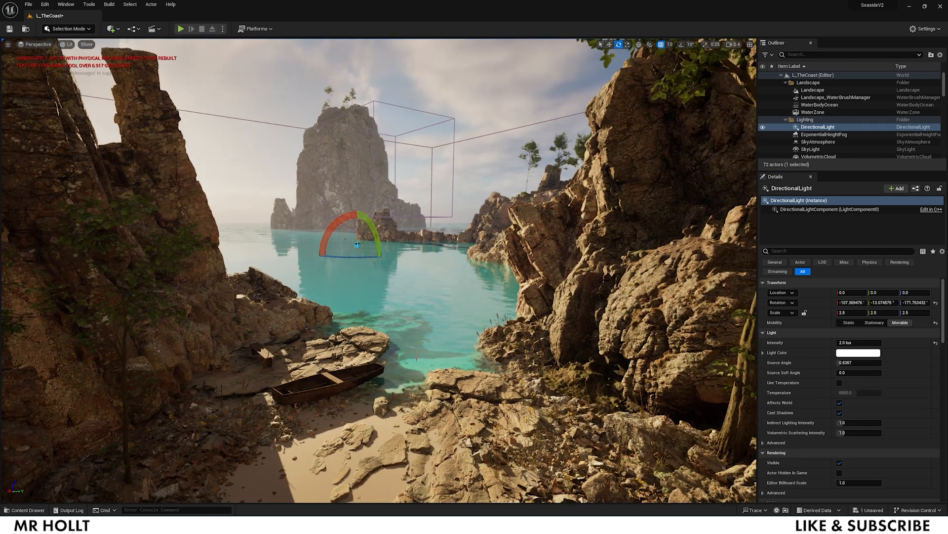
{"action": "right_click_drag", "start_coordinate": [325, 209], "coordinate": [353, 352]}
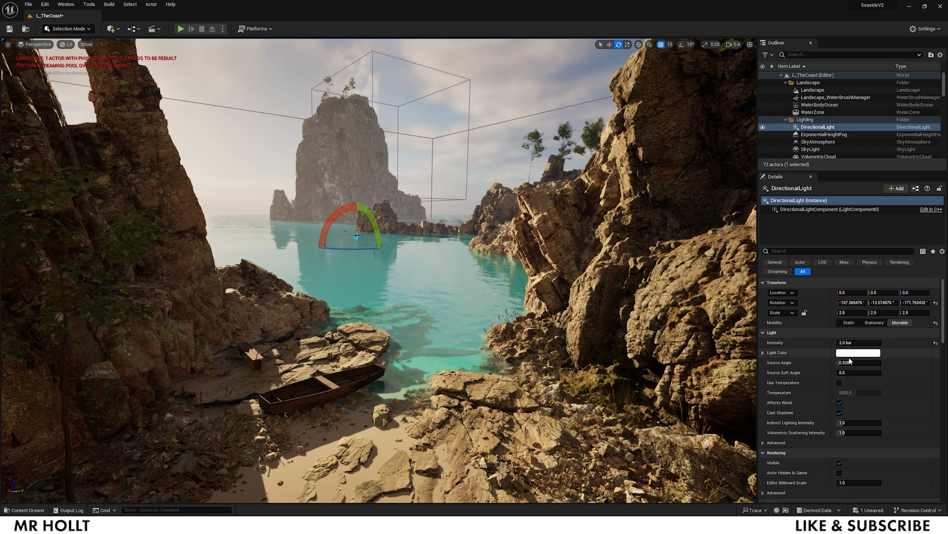
Tint the DirectionalLight's color a pale warm orange, about hex sRGB FFF3EBFF
{"action": "left_click", "coordinate": [851, 354]}
{"action": "left_click", "coordinate": [736, 384]}
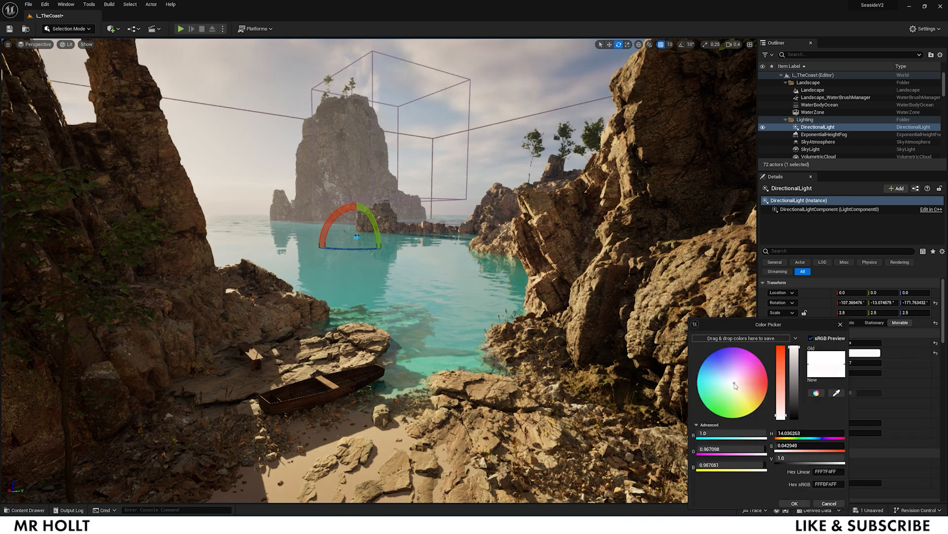
{"action": "left_click_drag", "start_coordinate": [741, 387], "coordinate": [741, 385]}
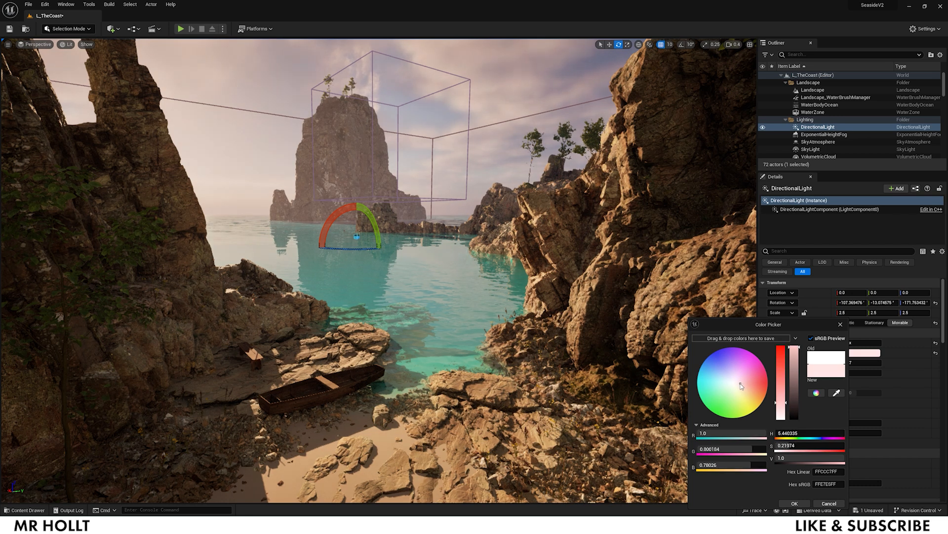
{"action": "left_click_drag", "start_coordinate": [740, 386], "coordinate": [739, 387]}
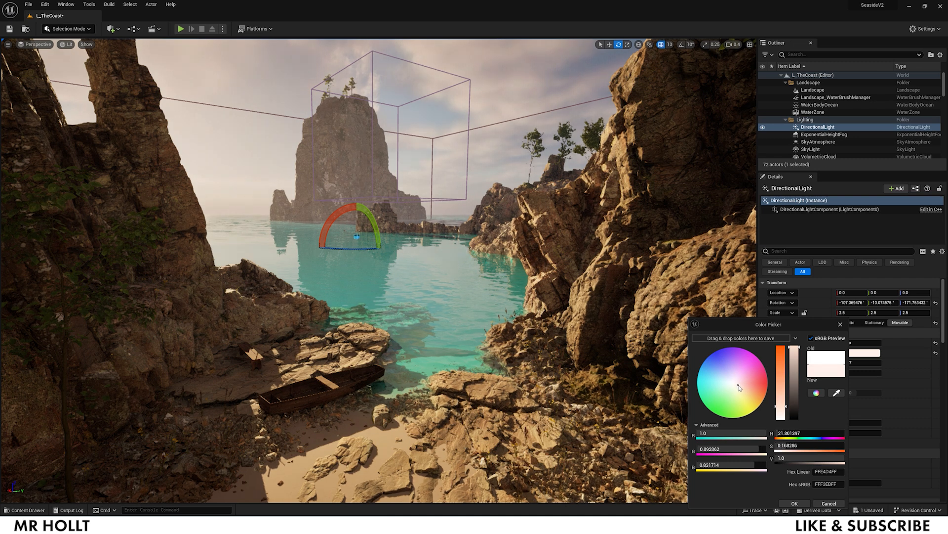
{"action": "left_click", "coordinate": [802, 501]}
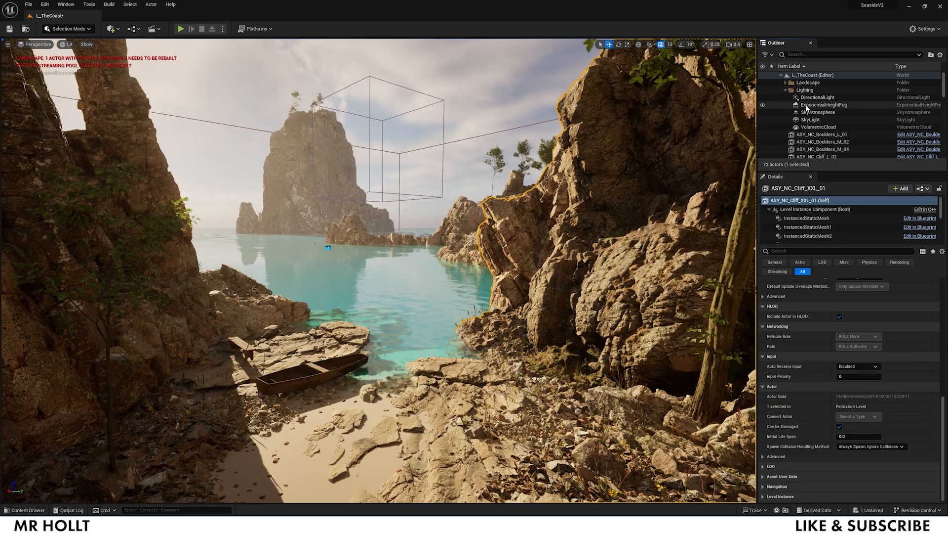
Rotate the DirectionalLight slightly further to lower the sun for a golden-hour look with deeper shadows
{"action": "left_click", "coordinate": [816, 97]}
{"action": "key", "text": "e"}
{"action": "left_click_drag", "start_coordinate": [306, 254], "coordinate": [302, 262]}
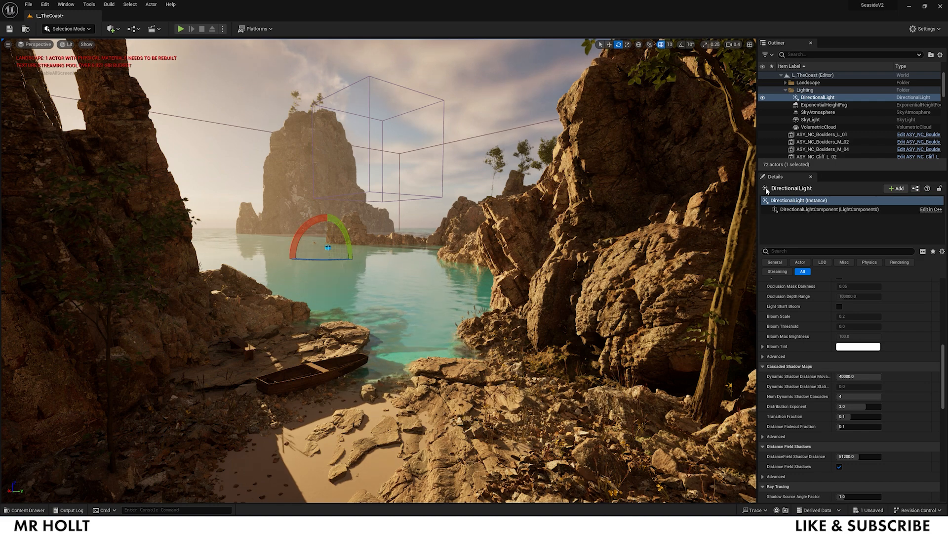
Set the ExponentialHeightFog's volumetric Scattering Distribution to 0.9 and its Extinction Scale to 2.5
{"action": "left_click", "coordinate": [824, 104]}
{"action": "right_click_drag", "start_coordinate": [747, 157], "coordinate": [684, 109]}
{"action": "key", "text": "s"}
{"action": "right_click_drag", "start_coordinate": [266, 221], "coordinate": [245, 221]}
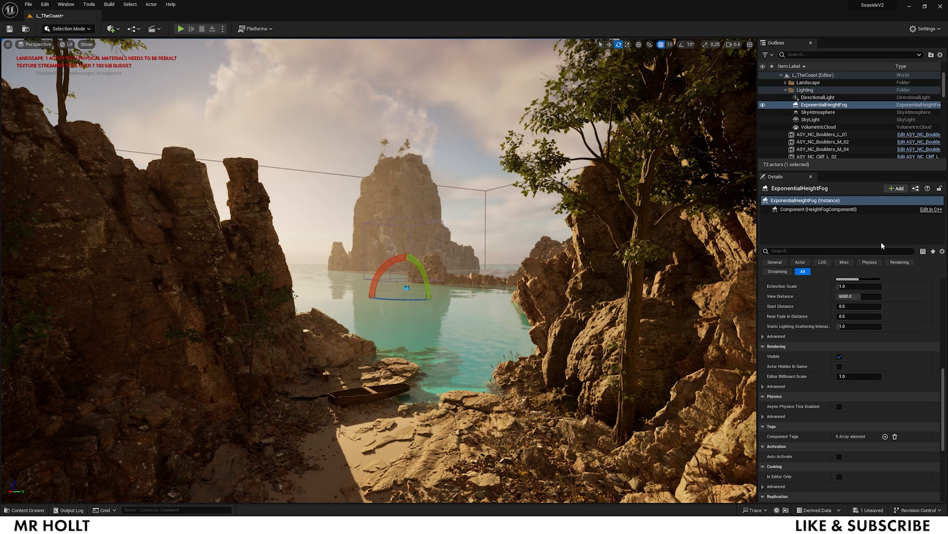
{"action": "scroll", "coordinate": [840, 320], "scroll_direction": "up", "scroll_amount": 3}
{"action": "scroll", "coordinate": [839, 320], "scroll_direction": "up", "scroll_amount": 5}
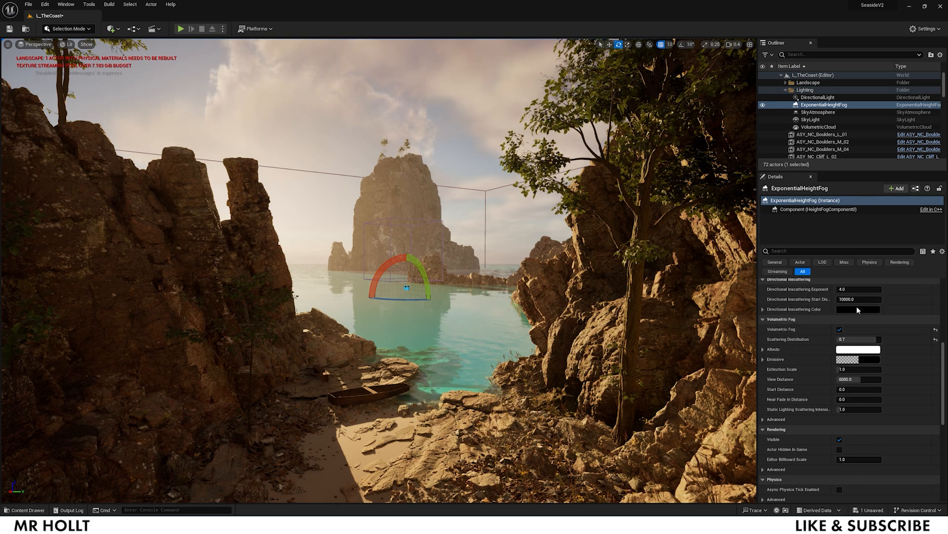
{"action": "left_click_drag", "start_coordinate": [852, 351], "coordinate": [882, 351]}
{"action": "mouse_move", "coordinate": [842, 381]}
{"action": "left_mouse_down"}
{"action": "mouse_move", "coordinate": [862, 381]}
{"action": "mouse_move", "coordinate": [849, 381]}
{"action": "left_mouse_up"}
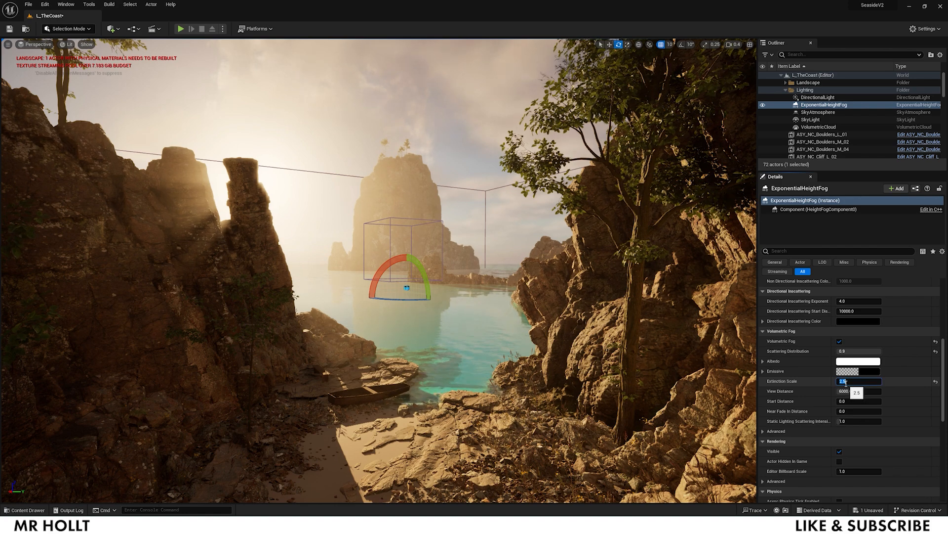
Raise the volumetric fog's Extinction Scale to about 5.19 for denser sunlit haze
{"action": "right_click_drag", "start_coordinate": [494, 277], "coordinate": [544, 241]}
{"action": "key", "text": "w"}
{"action": "key", "text": "s"}
{"action": "left_click_drag", "start_coordinate": [852, 381], "coordinate": [880, 381]}
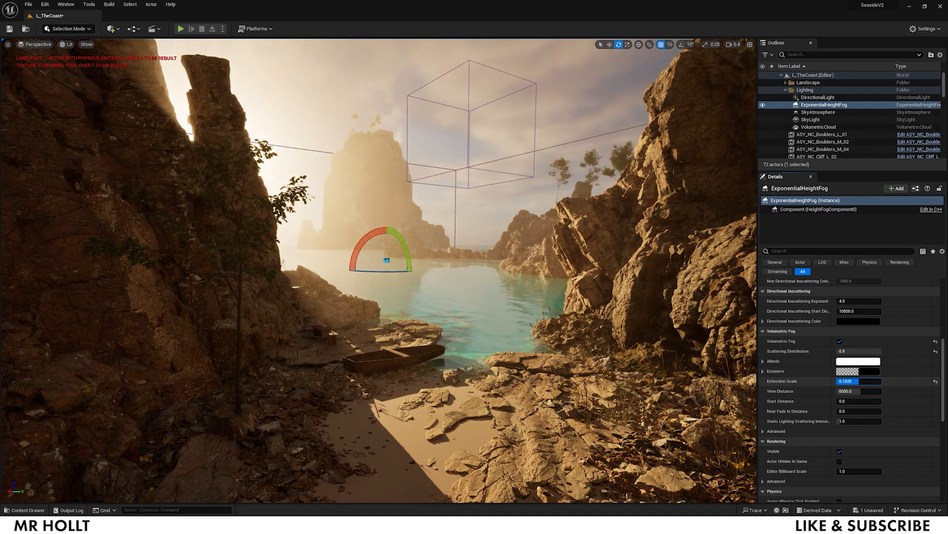
Examine the hazy sunlight around the cliffs, the sea stack and the beach from several viewpoints
{"action": "right_click_drag", "start_coordinate": [379, 271], "coordinate": [370, 241]}
{"action": "key", "text": "s"}
{"action": "key", "text": "w"}
{"action": "right_click_drag", "start_coordinate": [286, 114], "coordinate": [133, 142]}
{"action": "key", "text": "w"}
{"action": "right_click_drag", "start_coordinate": [276, 206], "coordinate": [222, 195]}
{"action": "right_click_drag", "start_coordinate": [311, 199], "coordinate": [230, 227]}
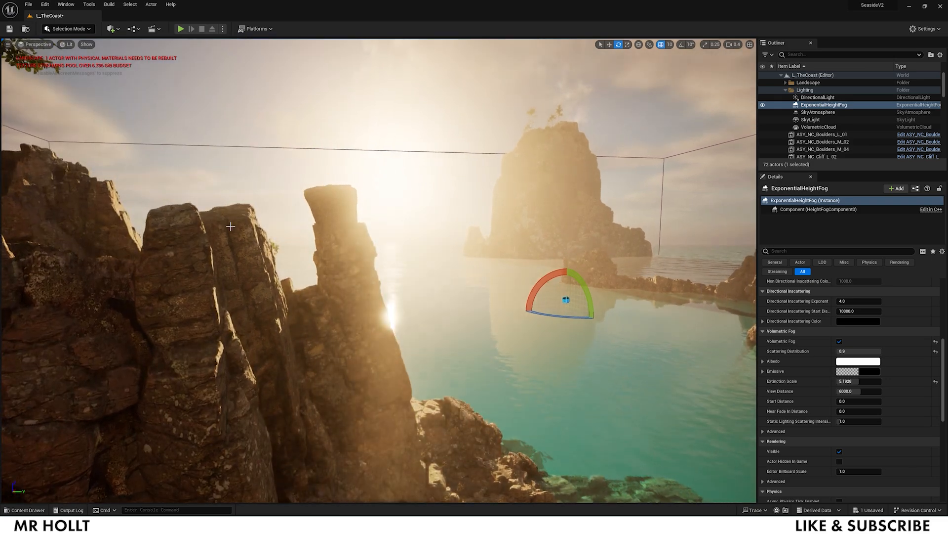
{"action": "right_click_drag", "start_coordinate": [326, 199], "coordinate": [291, 200]}
{"action": "right_click_drag", "start_coordinate": [375, 350], "coordinate": [353, 339]}
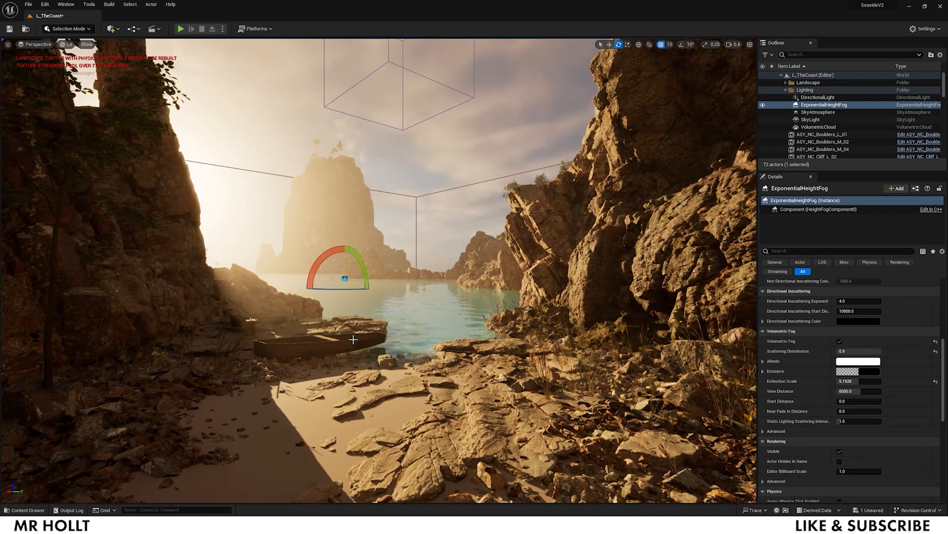
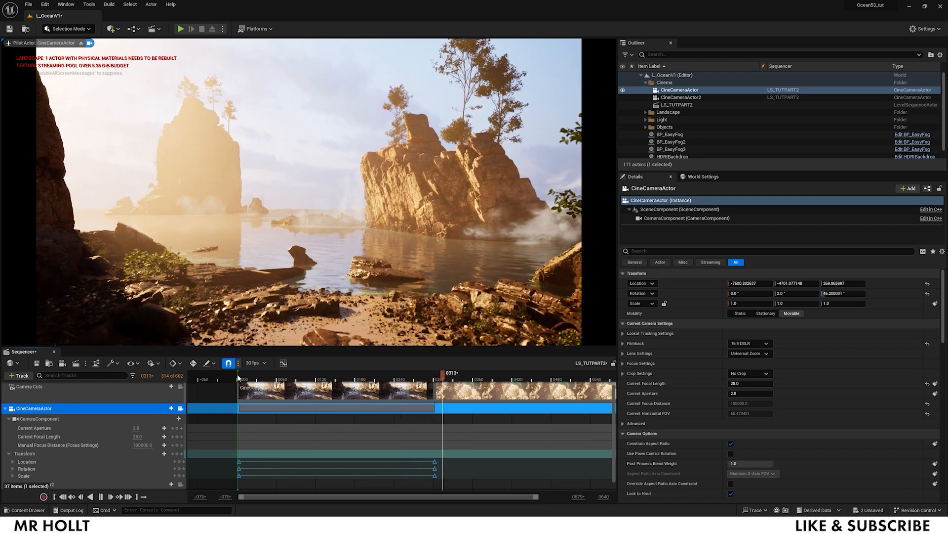
Set all the CineCameraActor's transform keys in the LS_TUTPART2 sequence to Cubic (Auto) interpolation
{"action": "key", "text": "space"}
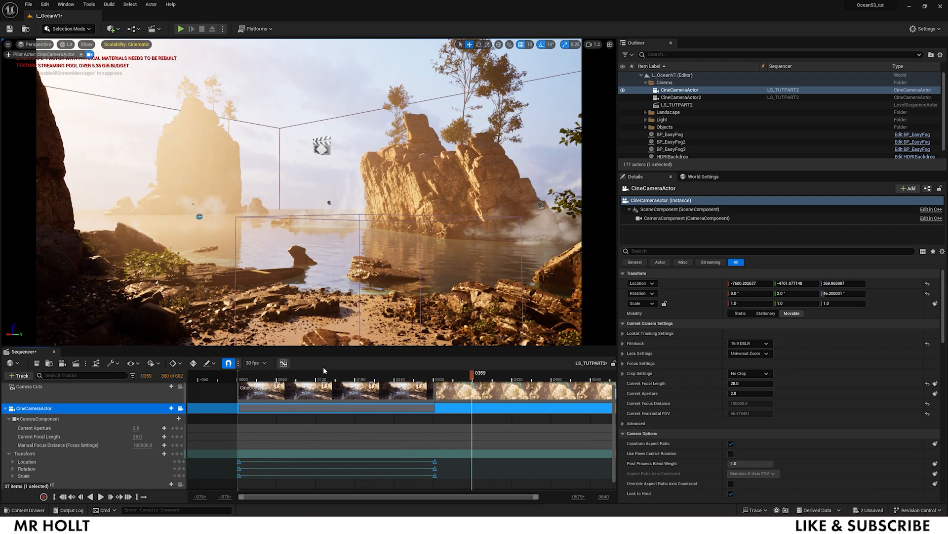
{"action": "left_click_drag", "start_coordinate": [411, 380], "coordinate": [343, 380]}
{"action": "left_click_drag", "start_coordinate": [468, 449], "coordinate": [233, 486]}
{"action": "right_click", "coordinate": [239, 466]}
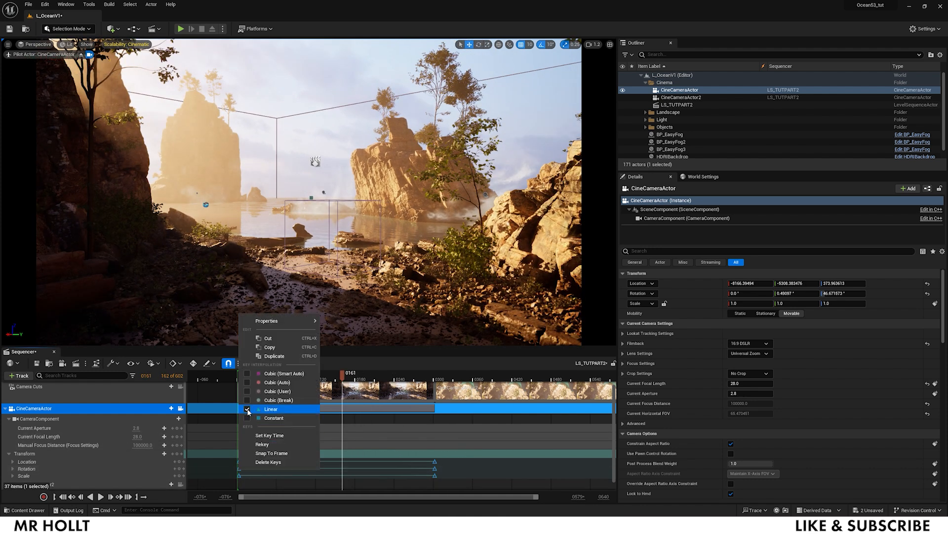
{"action": "left_click", "coordinate": [247, 383]}
Play the shot from its start and add a CineCameraActor transform key at frame 144 with the camera tilted up to about 10.46°
{"action": "left_click_drag", "start_coordinate": [343, 379], "coordinate": [231, 376]}
{"action": "key", "text": "space"}
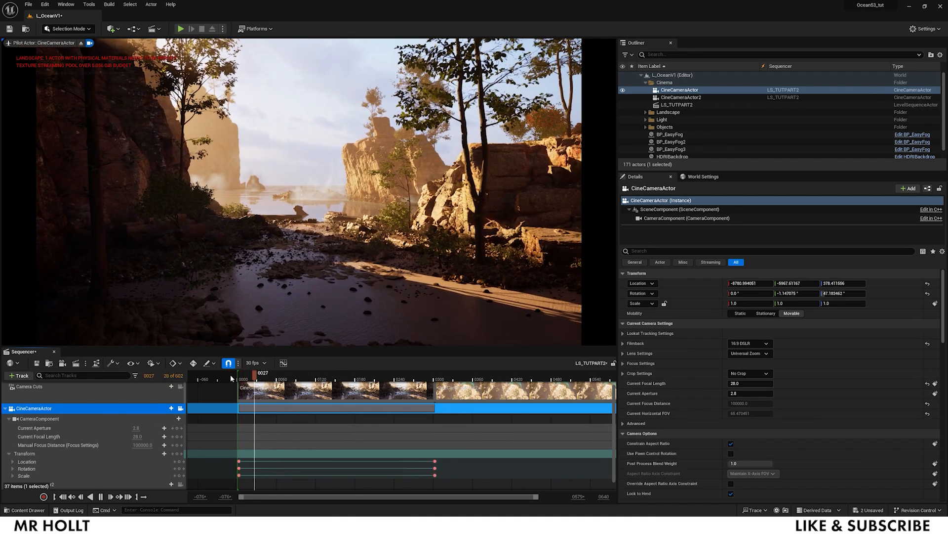
{"action": "left_click", "coordinate": [332, 378]}
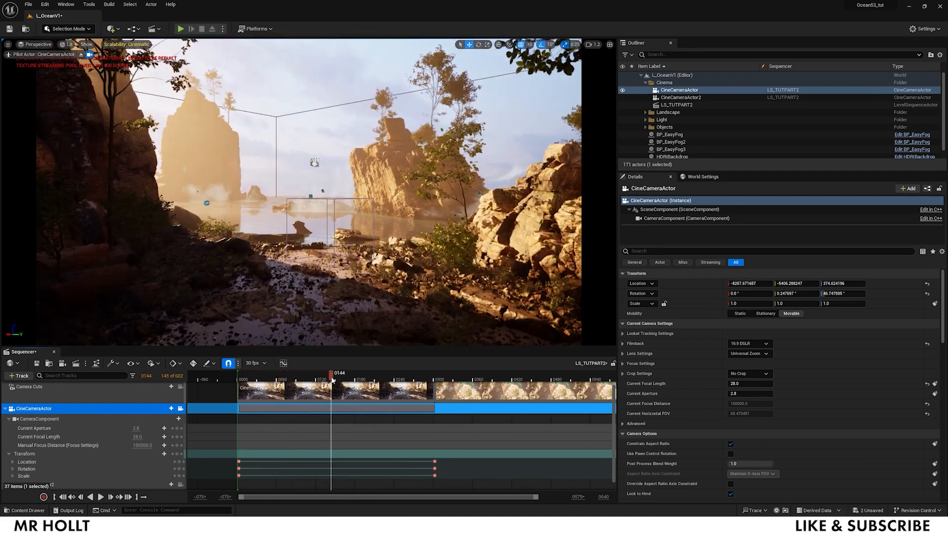
{"action": "left_click", "coordinate": [164, 453]}
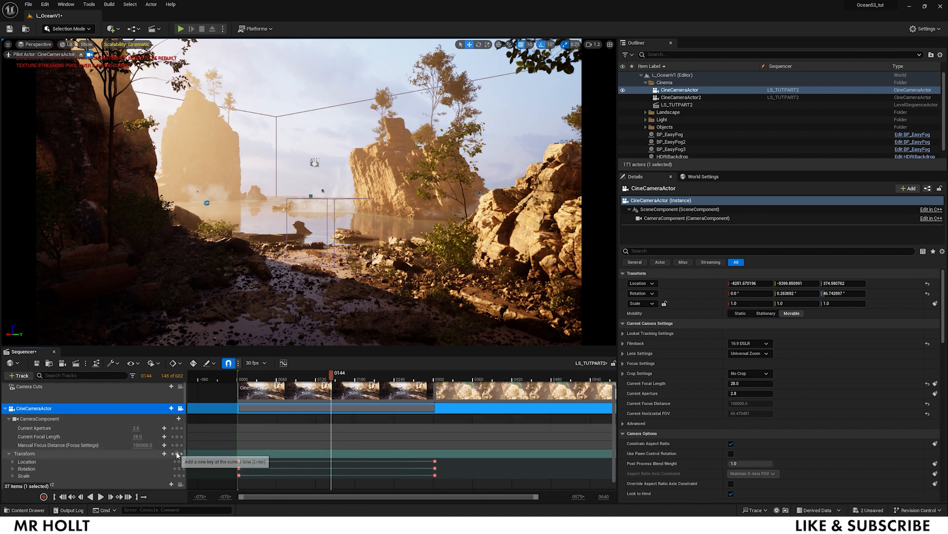
{"action": "right_click_drag", "start_coordinate": [472, 290], "coordinate": [470, 266]}
{"action": "left_click", "coordinate": [177, 454]}
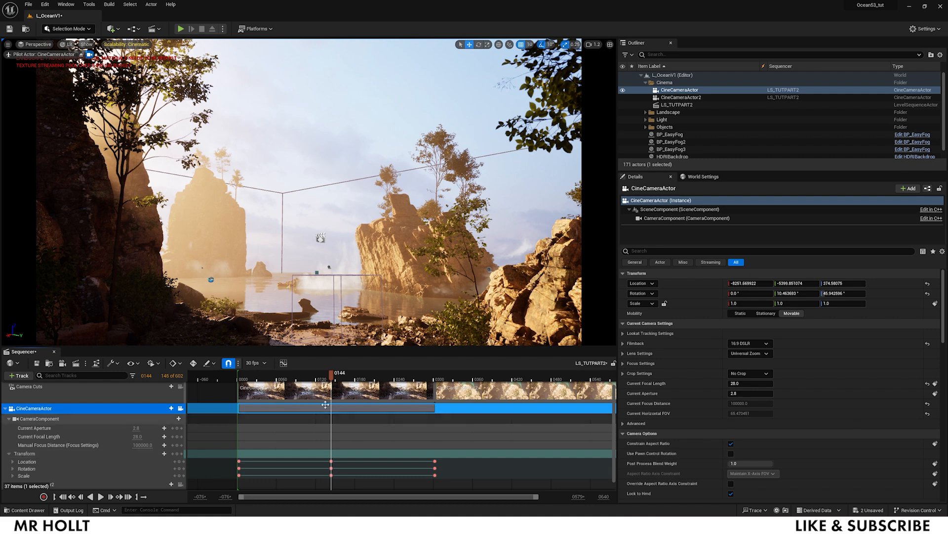
Set all the CineCameraActor's transform keys to Linear interpolation and play the shot from its start
{"action": "left_click_drag", "start_coordinate": [331, 378], "coordinate": [231, 380]}
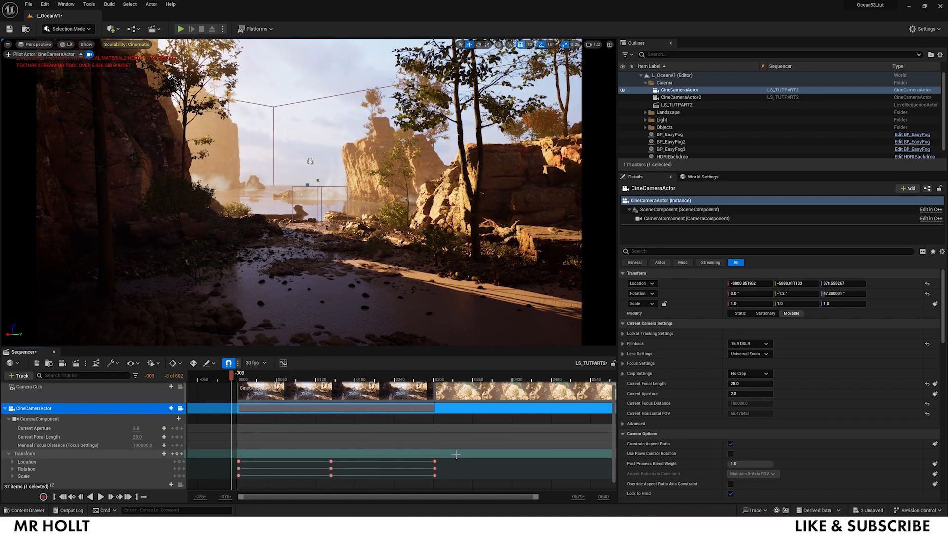
{"action": "left_click_drag", "start_coordinate": [458, 455], "coordinate": [233, 494]}
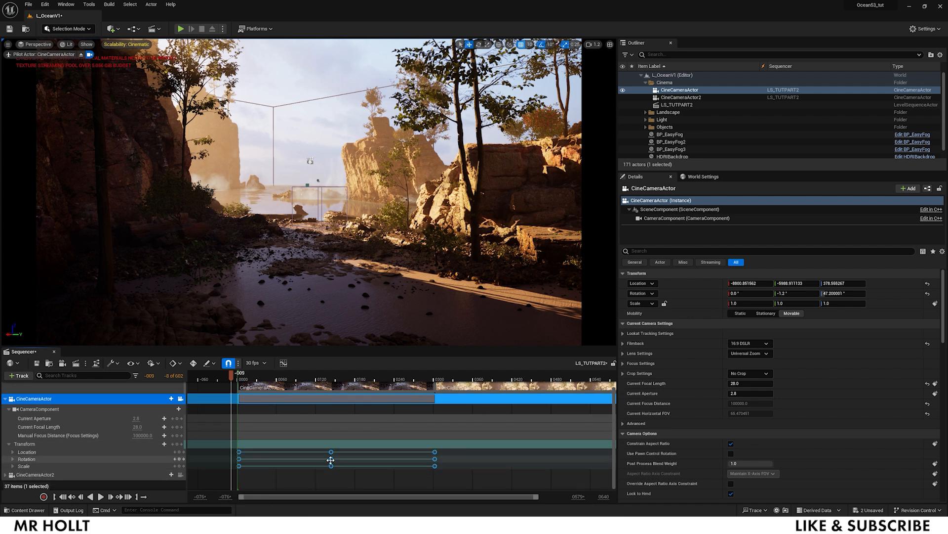
{"action": "right_click", "coordinate": [331, 459]}
{"action": "left_click", "coordinate": [335, 404]}
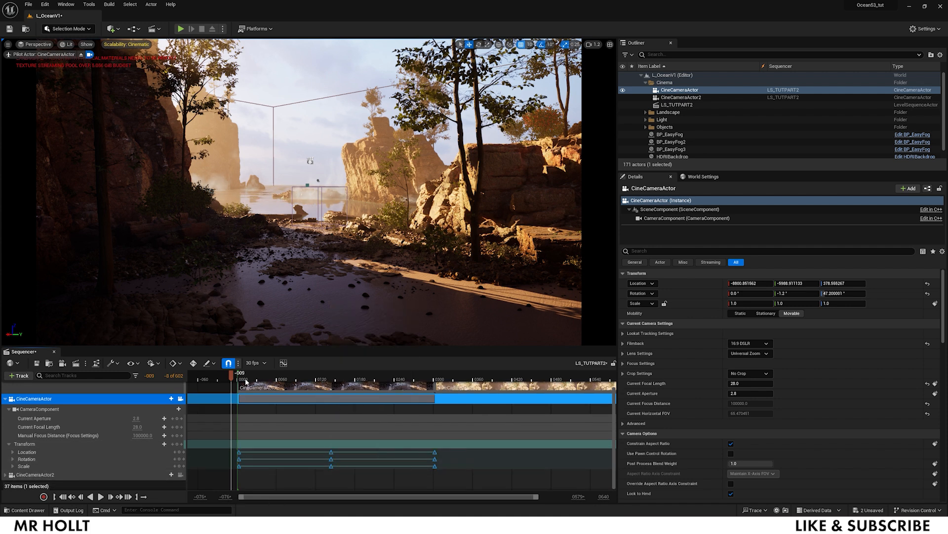
{"action": "key", "text": "space"}
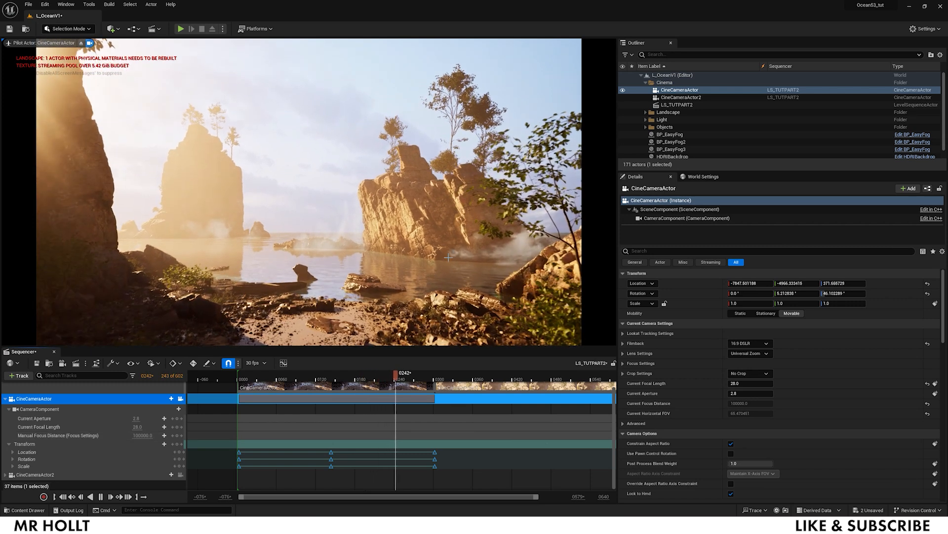
{"action": "left_click", "coordinate": [321, 375]}
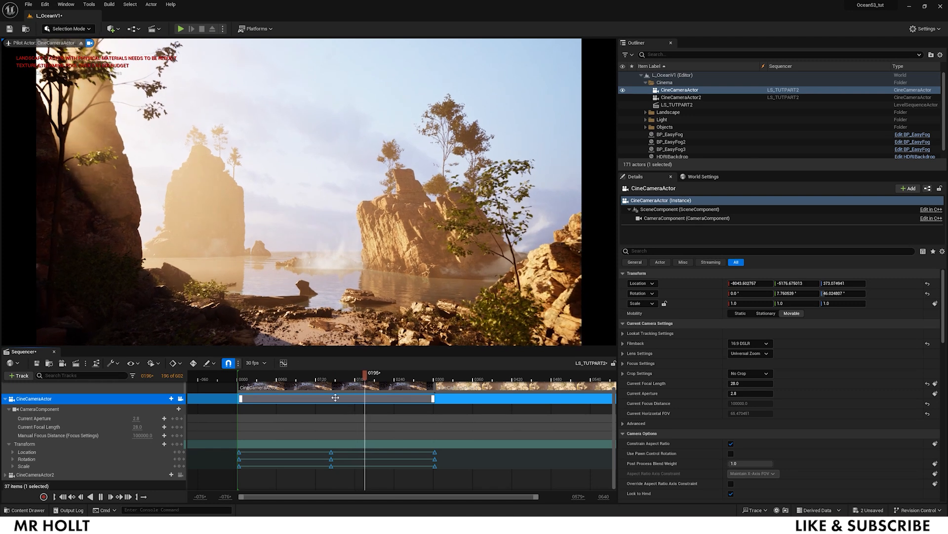
{"action": "key", "text": "space"}
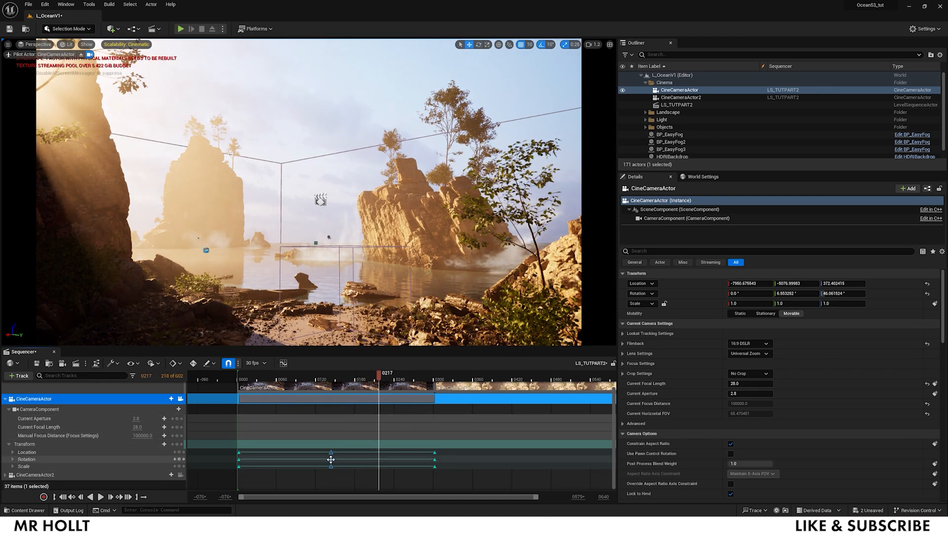
Set the middle CineCameraActor transform keys at frame 144 to Cubic (Auto) interpolation and replay the shot
{"action": "right_click", "coordinate": [331, 459]}
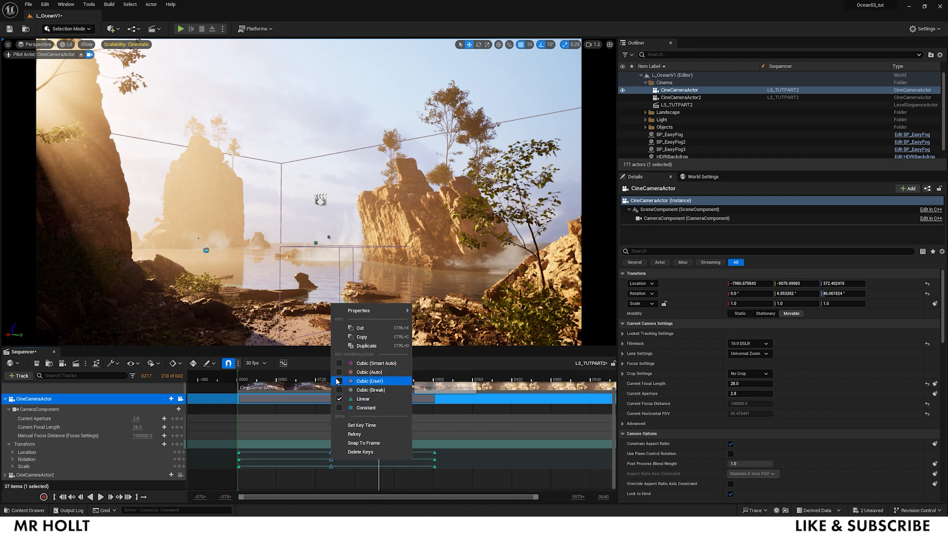
{"action": "left_click", "coordinate": [338, 371]}
{"action": "left_click", "coordinate": [292, 376]}
{"action": "key", "text": "space"}
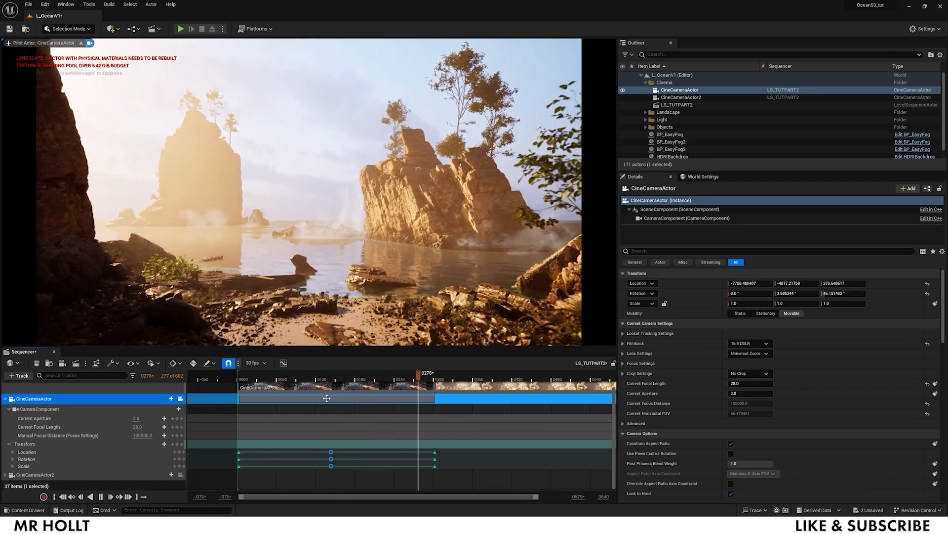
{"action": "key", "text": "space"}
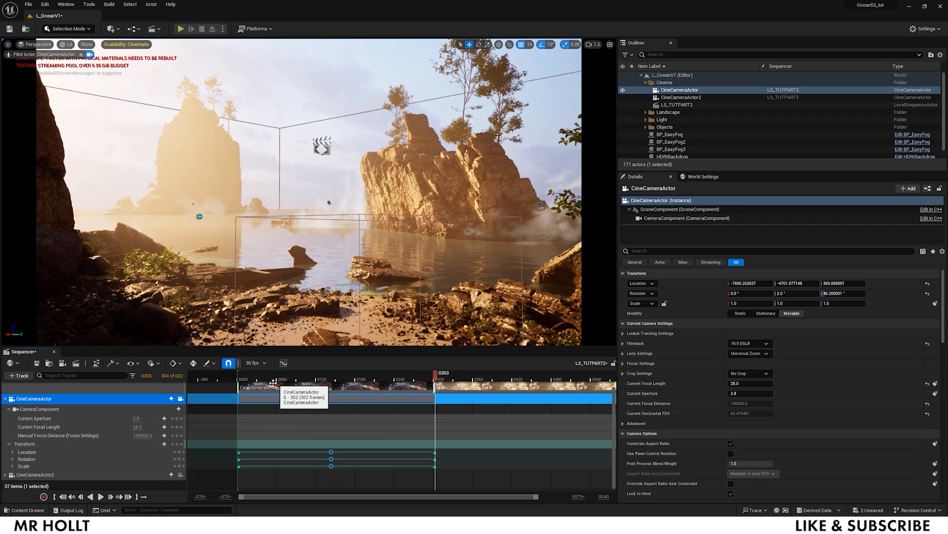
{"action": "left_click", "coordinate": [281, 384]}
{"action": "left_click", "coordinate": [235, 377]}
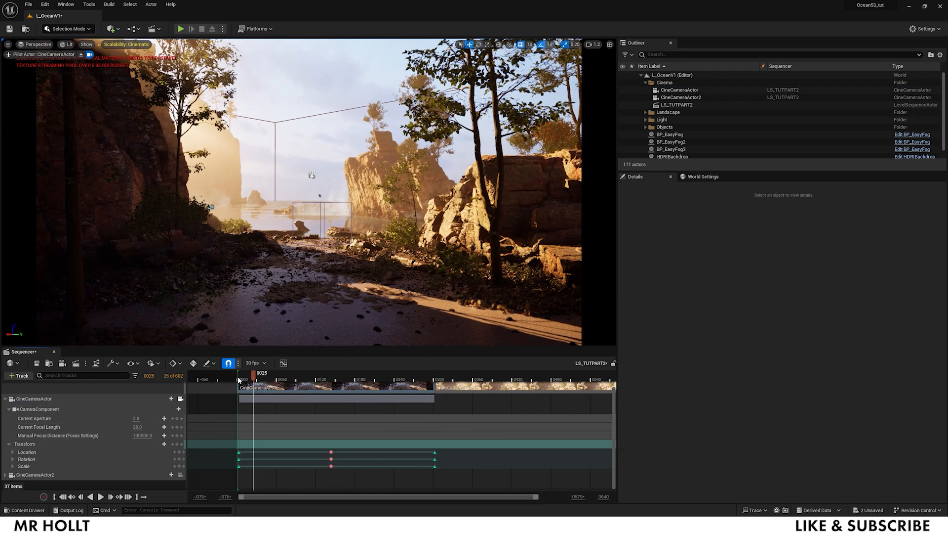
{"action": "key", "text": "space"}
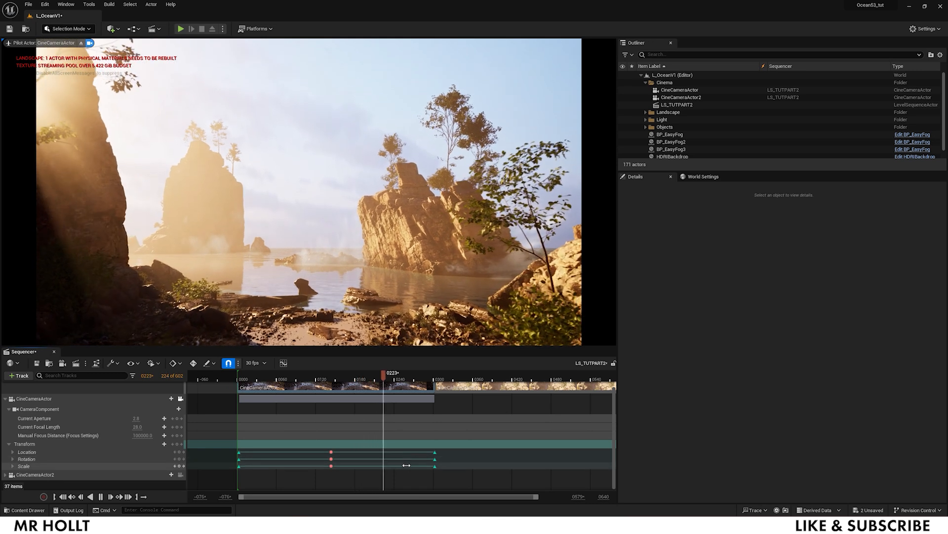
{"action": "key", "text": "space"}
Delete the CineCameraActor's transform keys at frame 144 and play the shot from near its start
{"action": "left_click_drag", "start_coordinate": [343, 448], "coordinate": [320, 477]}
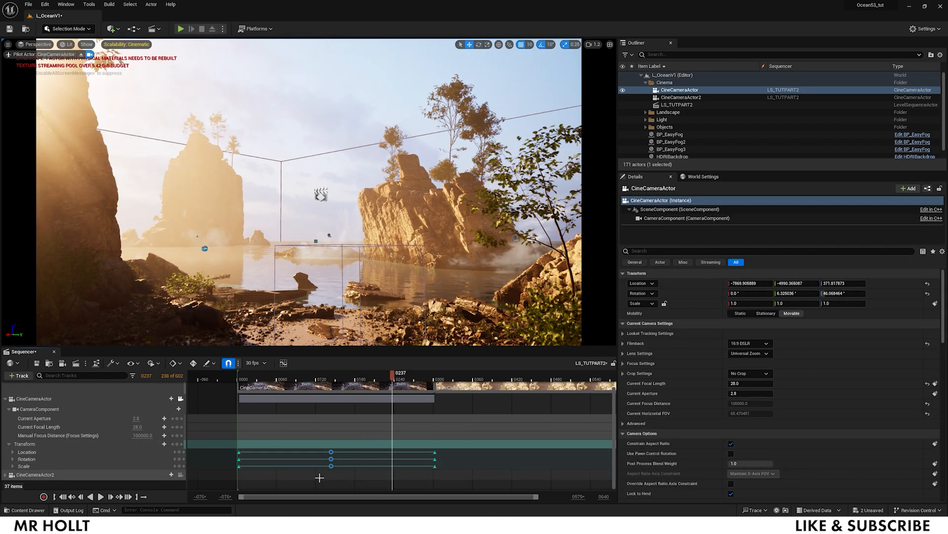
{"action": "key", "text": "Delete"}
{"action": "left_click", "coordinate": [231, 382]}
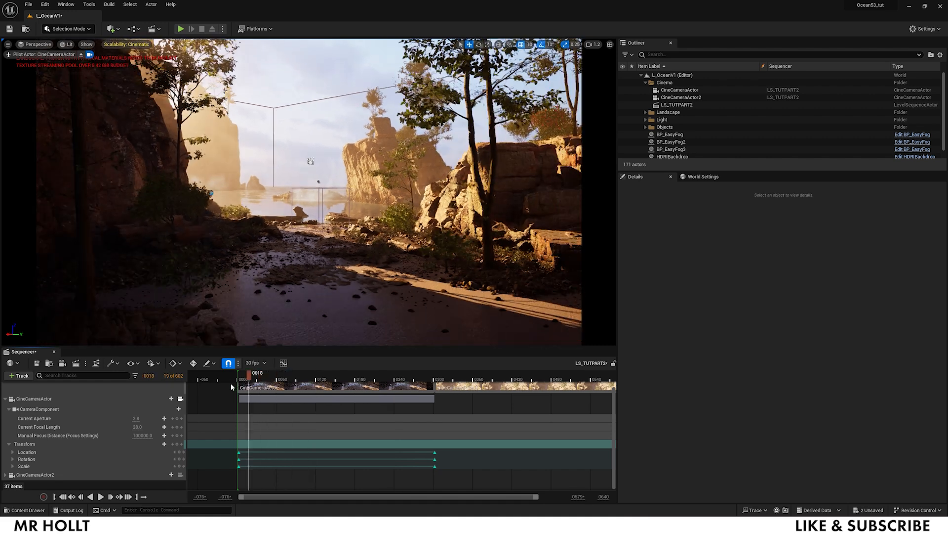
{"action": "key", "text": "space"}
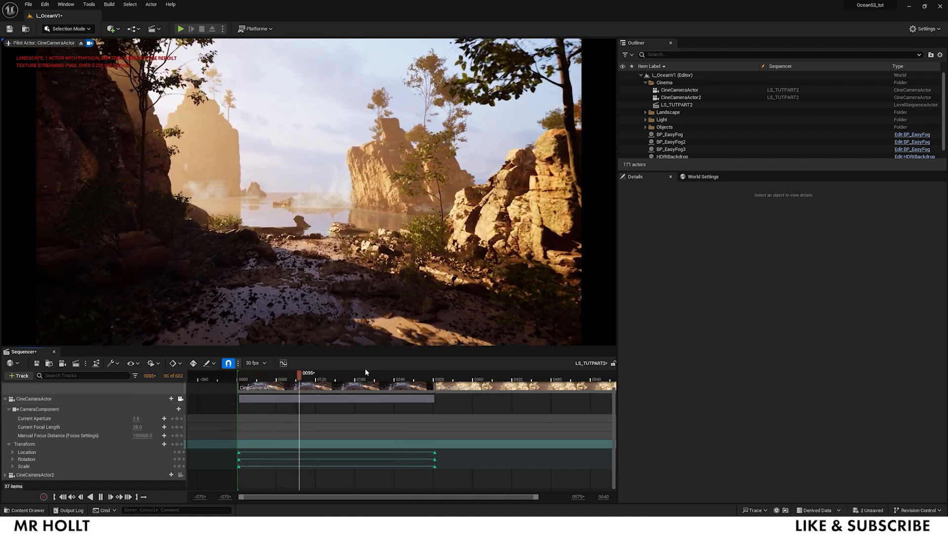
{"action": "key", "text": "space"}
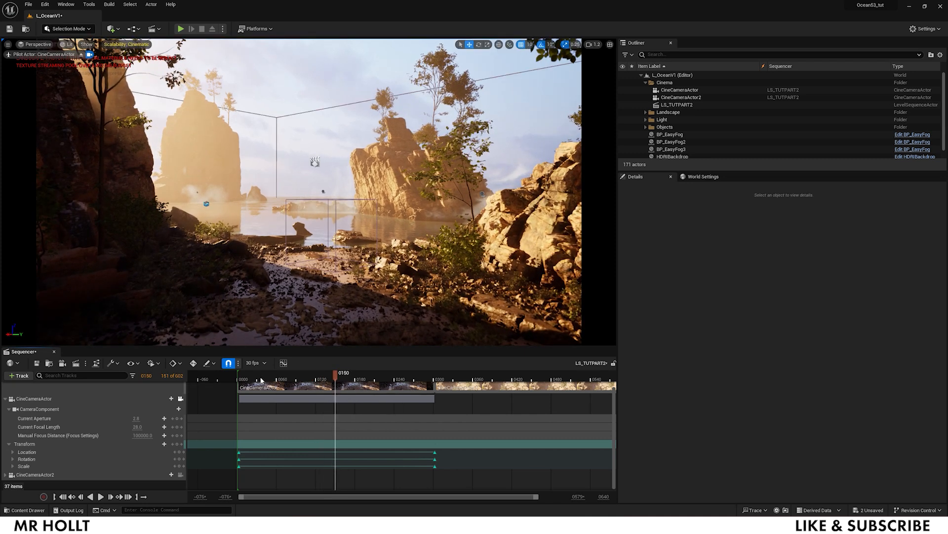
Review the first camera's move along the sequence, especially its ending around the cut to the second shot
{"action": "left_click", "coordinate": [268, 378]}
{"action": "left_click_drag", "start_coordinate": [322, 378], "coordinate": [445, 379]}
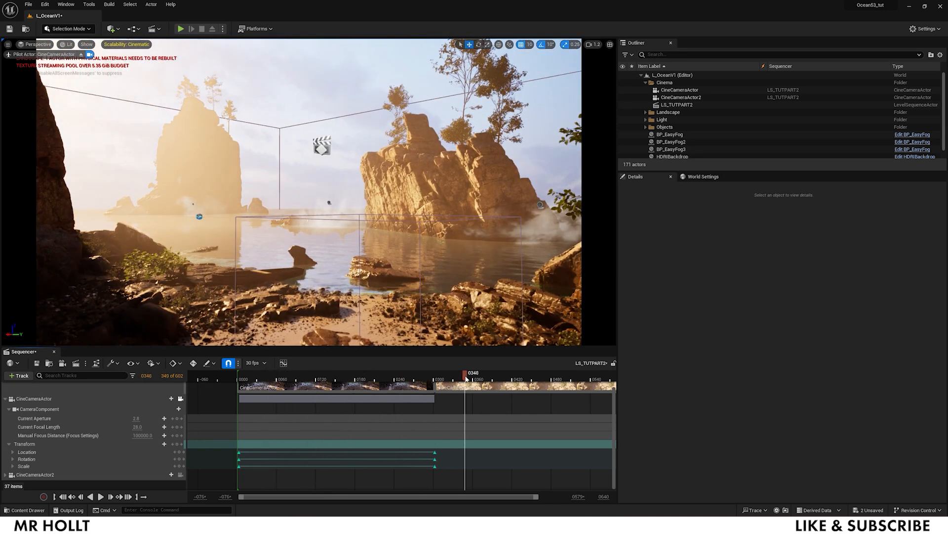
{"action": "left_click_drag", "start_coordinate": [465, 378], "coordinate": [399, 378]}
{"action": "key", "text": "space"}
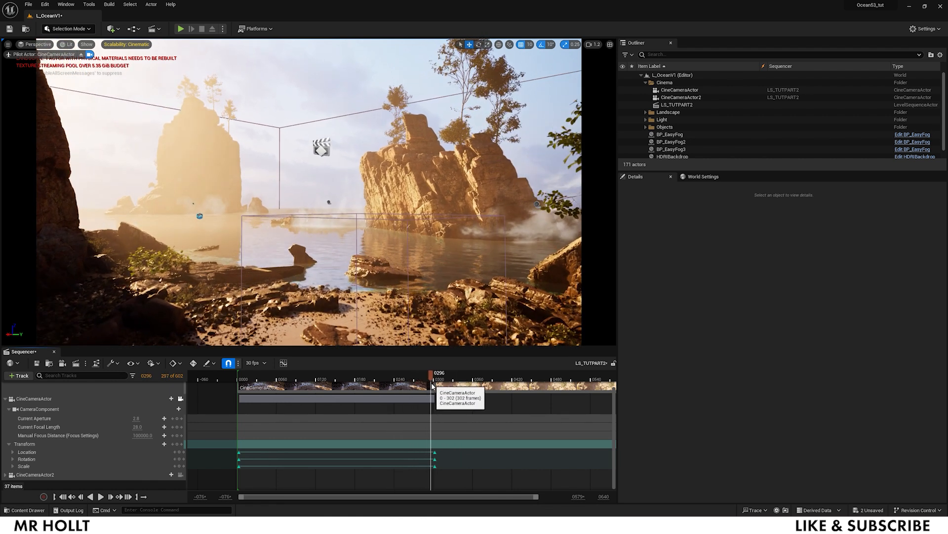
{"action": "mouse_move", "coordinate": [418, 388]}
{"action": "left_mouse_down"}
{"action": "mouse_move", "coordinate": [394, 387]}
{"action": "mouse_move", "coordinate": [412, 385]}
{"action": "left_mouse_up"}
{"action": "key", "text": "space"}
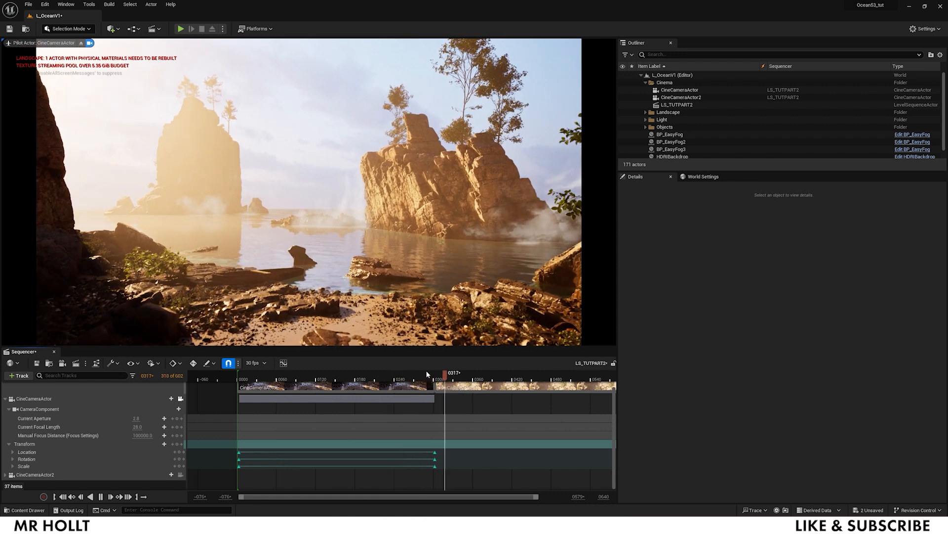
{"action": "key", "text": "space"}
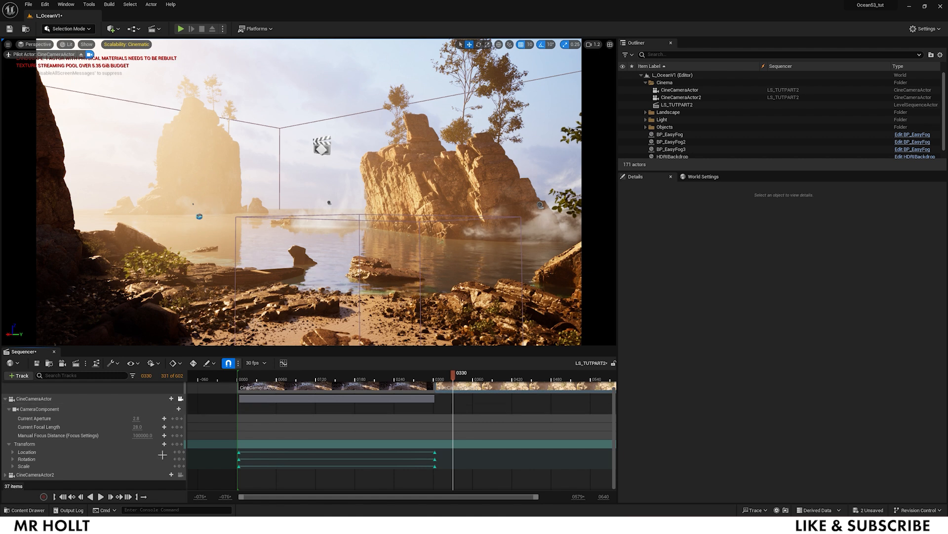
Collapse the CineCameraActor tracks, expand those of CineCameraActor2 and lock the viewport to CineCameraActor2 at frame 303
{"action": "left_click", "coordinate": [5, 398]}
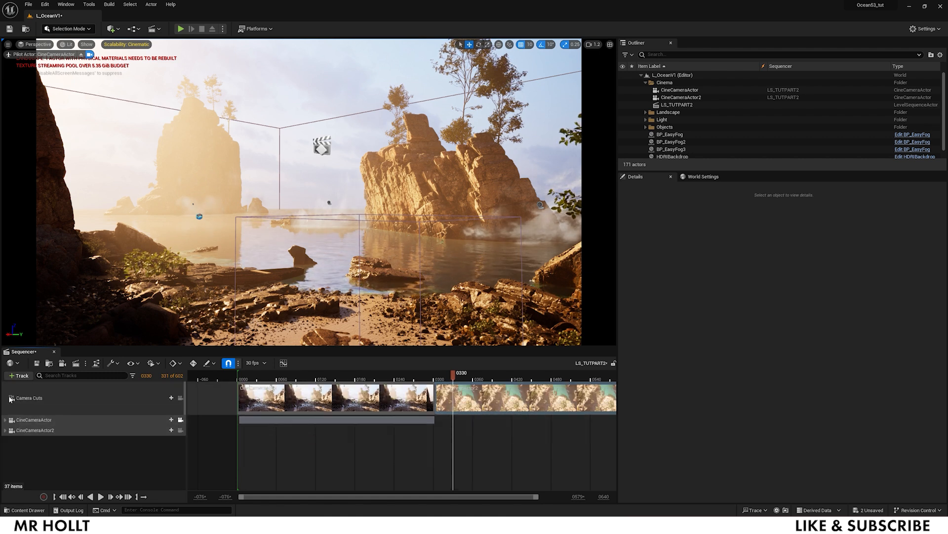
{"action": "left_click", "coordinate": [242, 419]}
{"action": "left_click", "coordinate": [454, 400]}
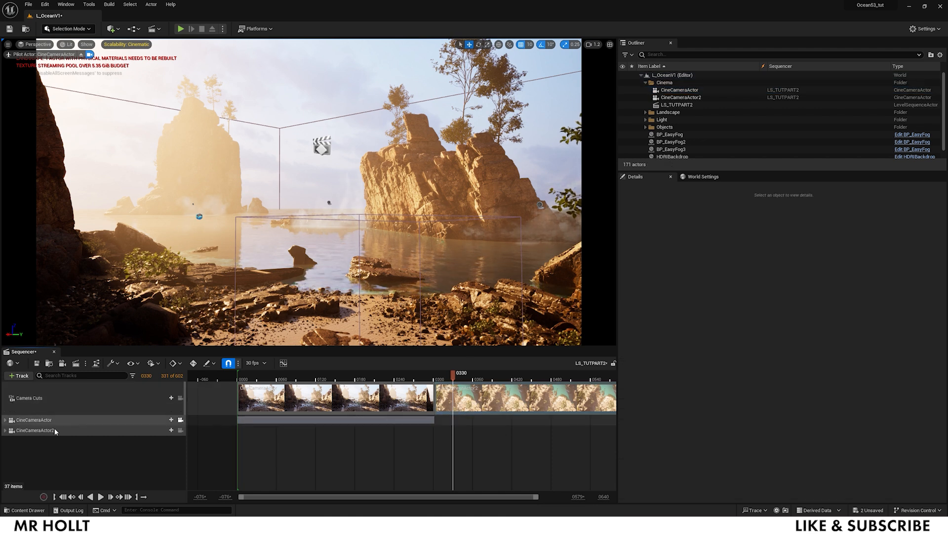
{"action": "left_click", "coordinate": [30, 430]}
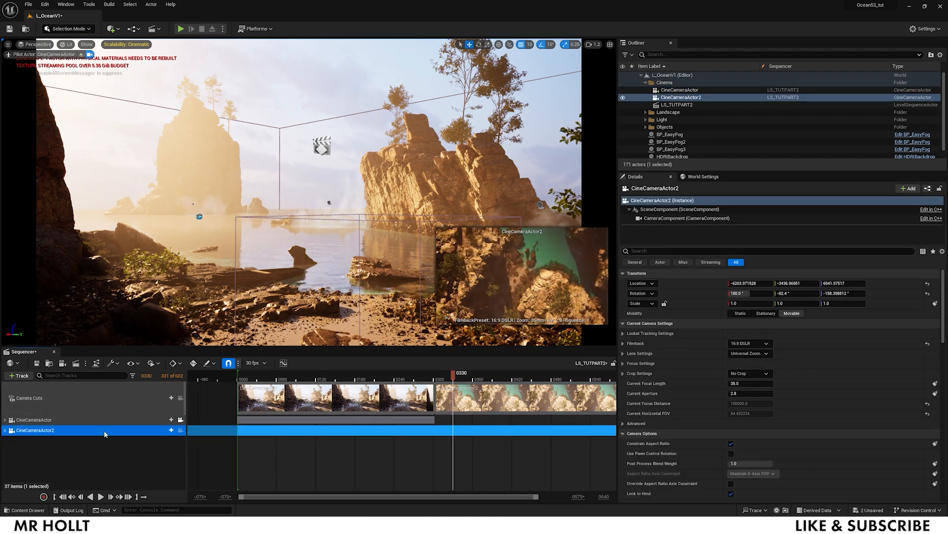
{"action": "left_click", "coordinate": [5, 430]}
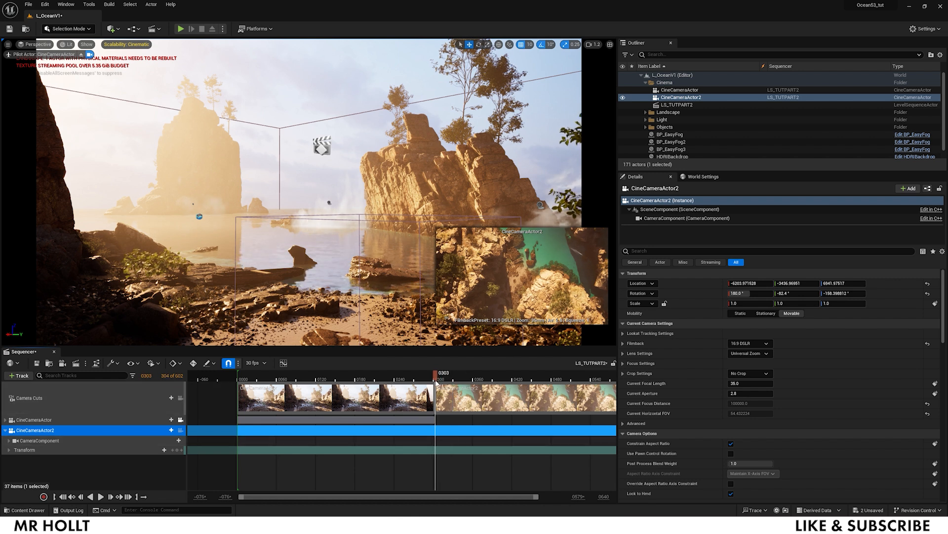
{"action": "left_click", "coordinate": [181, 431]}
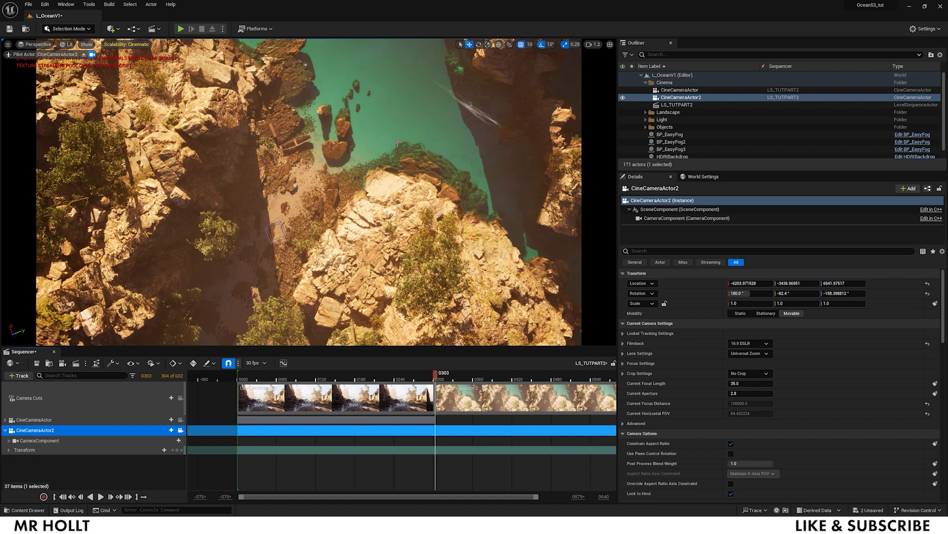
Frame CineCameraActor2 straight down on the beached boat and shore rocks from a height of about 3698, and key its transform at frame 303
{"action": "right_click_drag", "start_coordinate": [308, 191], "coordinate": [314, 234]}
{"action": "key", "text": "w"}
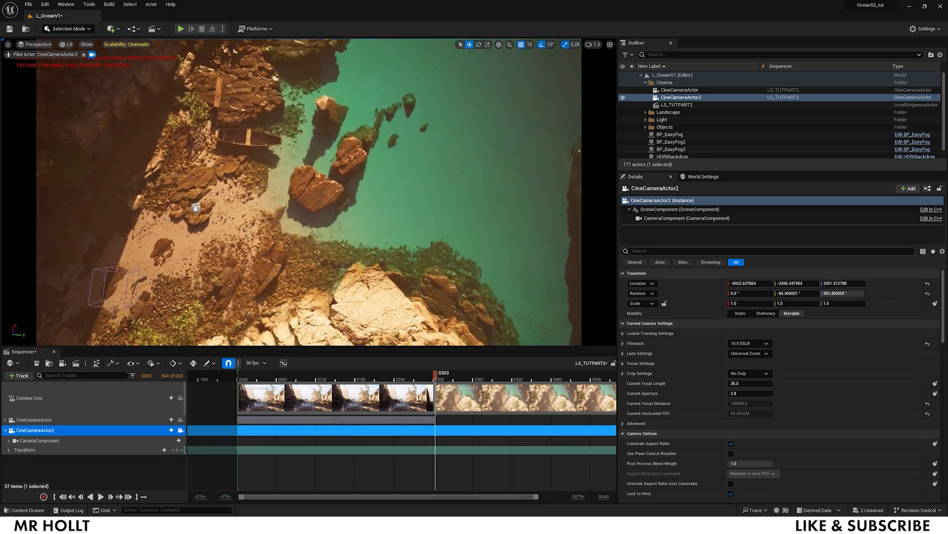
{"action": "right_click_drag", "start_coordinate": [308, 192], "coordinate": [317, 217]}
{"action": "key", "text": "w"}
{"action": "mouse_move", "coordinate": [241, 254]}
{"action": "right_mouse_down"}
{"action": "mouse_move", "coordinate": [252, 293]}
{"action": "mouse_move", "coordinate": [248, 265]}
{"action": "right_mouse_up"}
{"action": "key", "text": "s"}
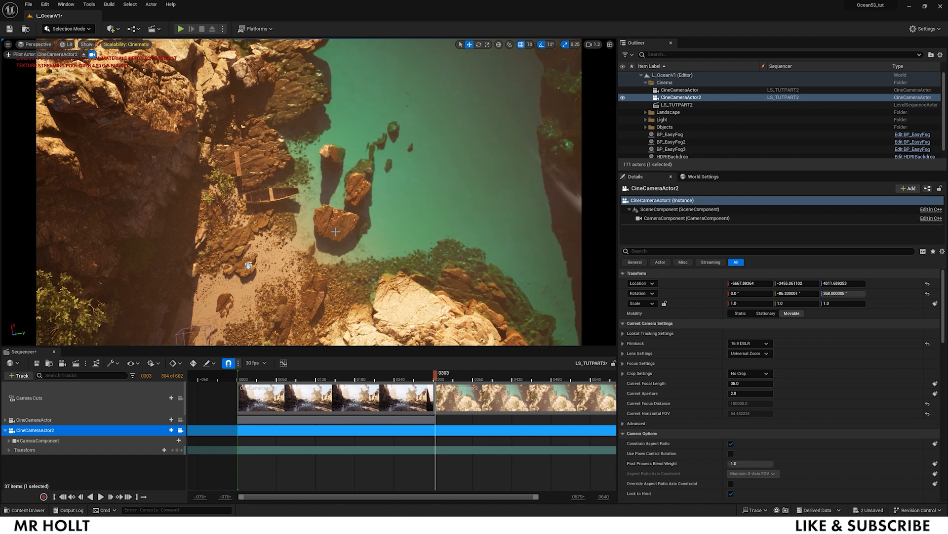
{"action": "key", "text": "w"}
{"action": "right_click_drag", "start_coordinate": [248, 265], "coordinate": [242, 275]}
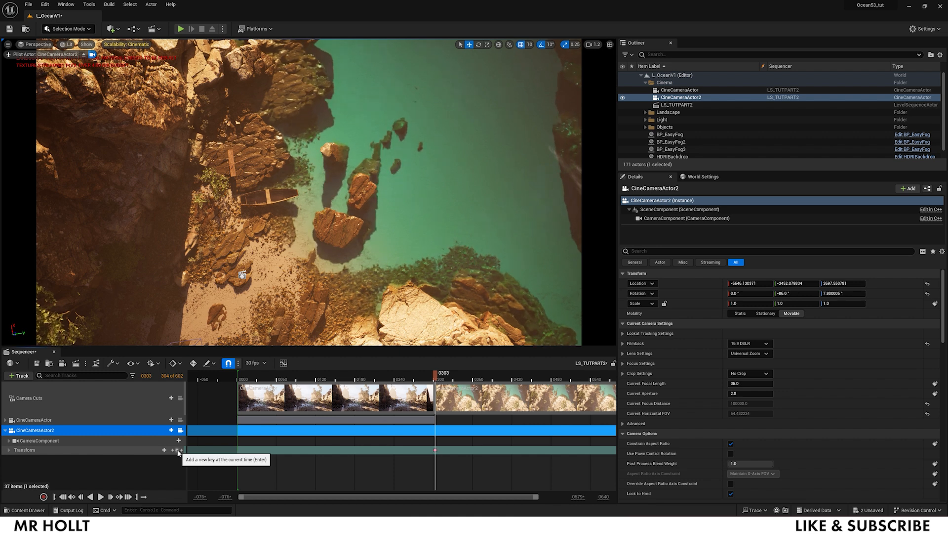
{"action": "left_click", "coordinate": [10, 449]}
Lower CineCameraActor2 toward the beached boat to a height of about 2003 and key its transform at frame 601
{"action": "left_click", "coordinate": [451, 379]}
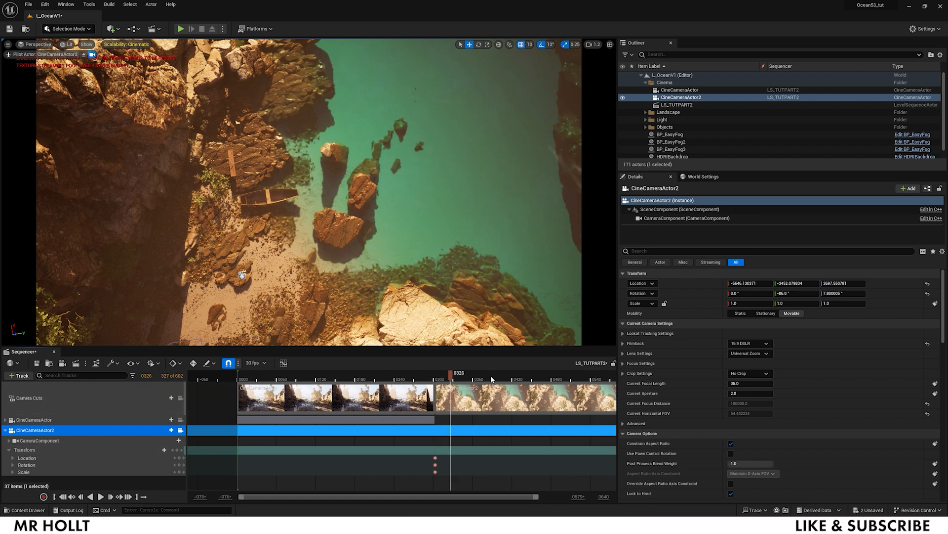
{"action": "left_click_drag", "start_coordinate": [435, 494], "coordinate": [470, 493]}
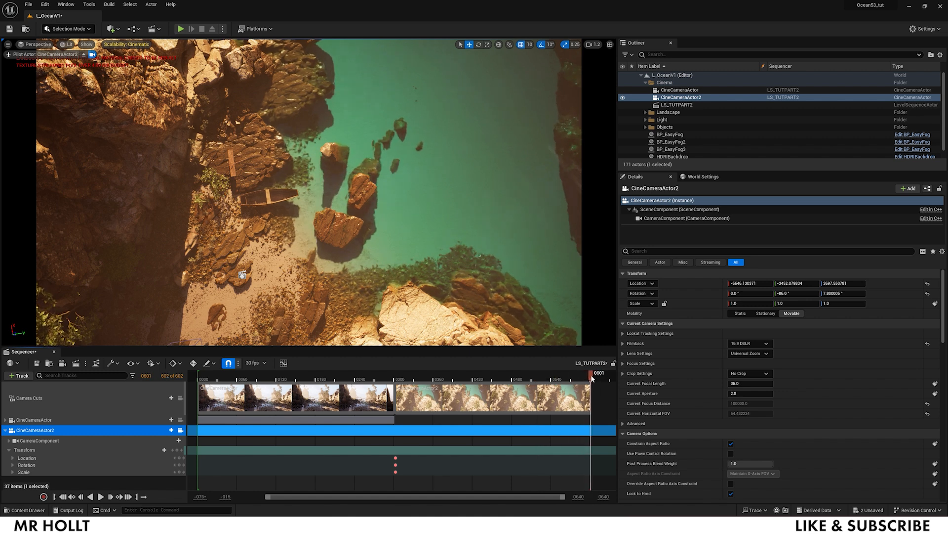
{"action": "scroll", "coordinate": [242, 274], "scroll_direction": "up", "scroll_amount": 10}
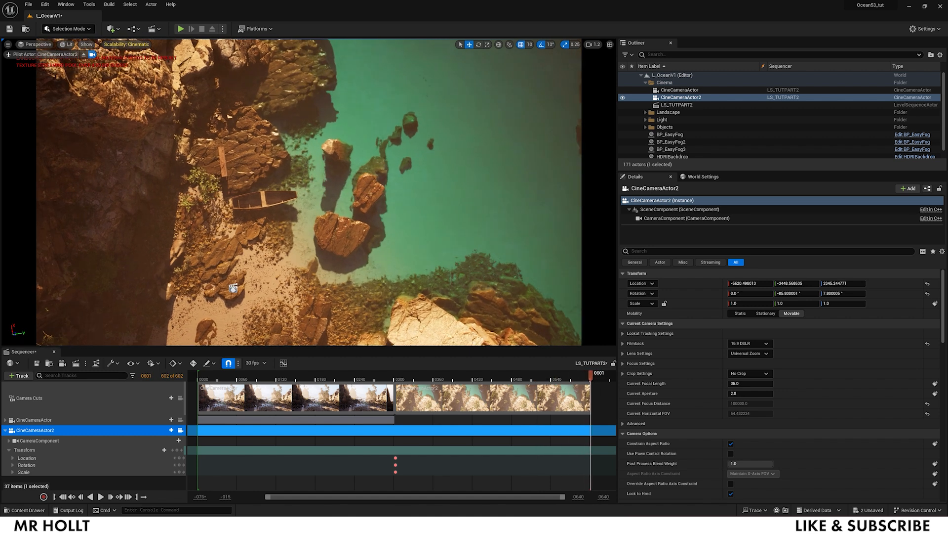
{"action": "scroll", "coordinate": [221, 304], "scroll_direction": "up", "scroll_amount": 10}
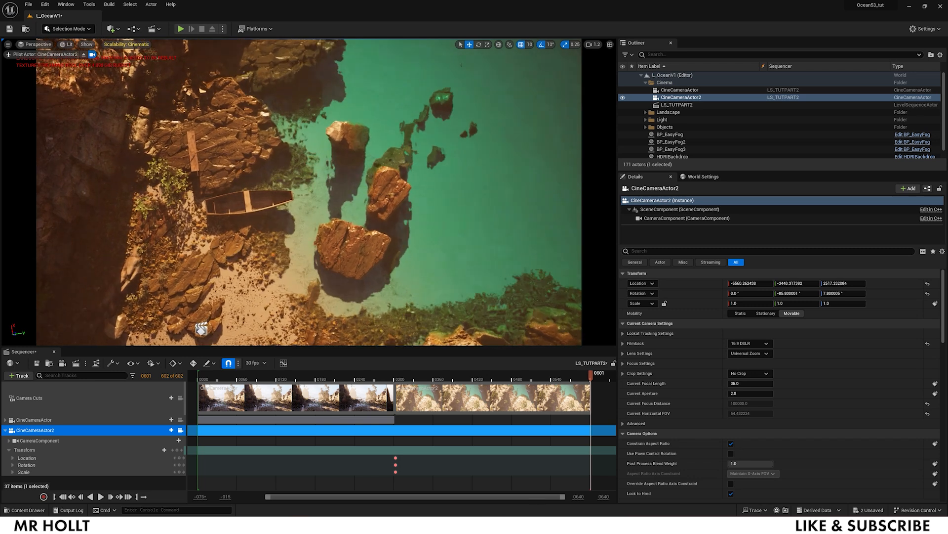
{"action": "scroll", "coordinate": [221, 304], "scroll_direction": "up", "scroll_amount": 2}
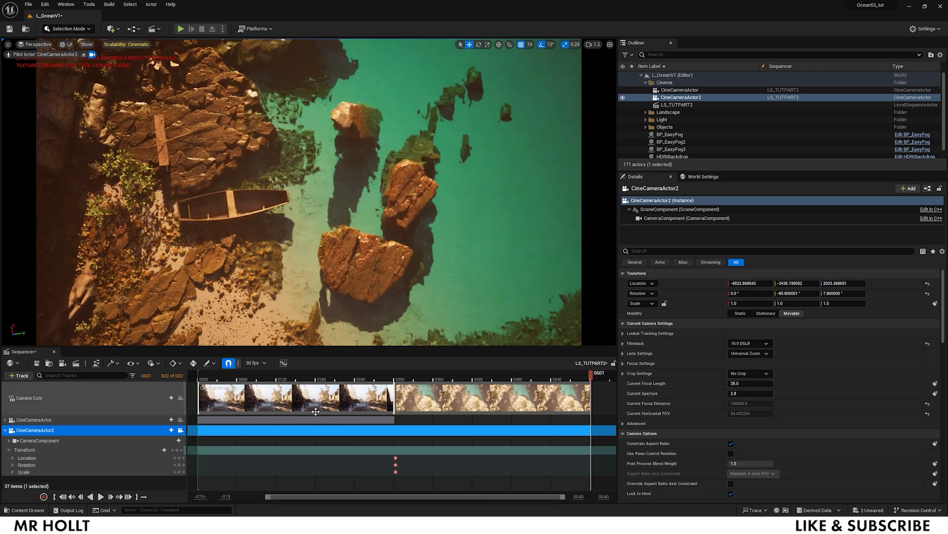
{"action": "left_click", "coordinate": [177, 453]}
Lock the viewport to the Camera Cuts track and play the sequence across the cut from around frame 227
{"action": "left_click", "coordinate": [396, 378]}
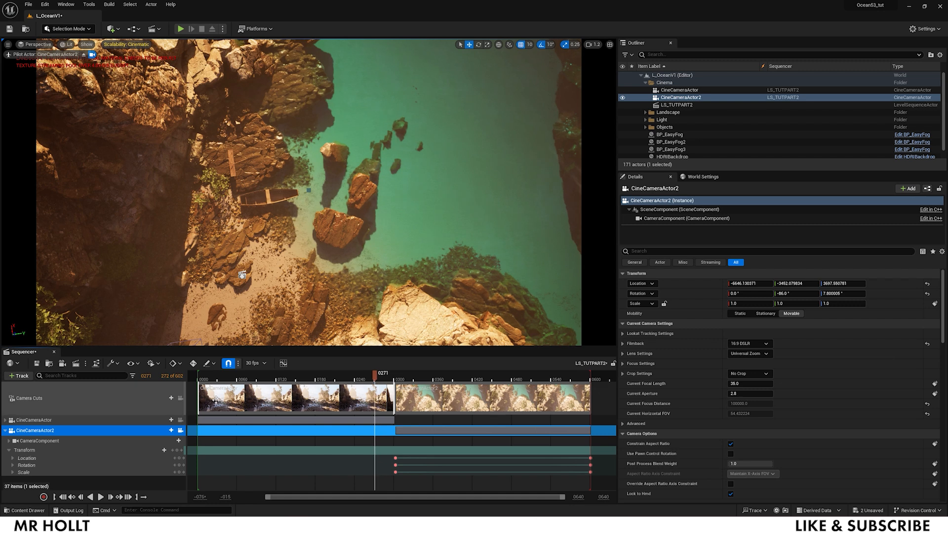
{"action": "left_click", "coordinate": [180, 397]}
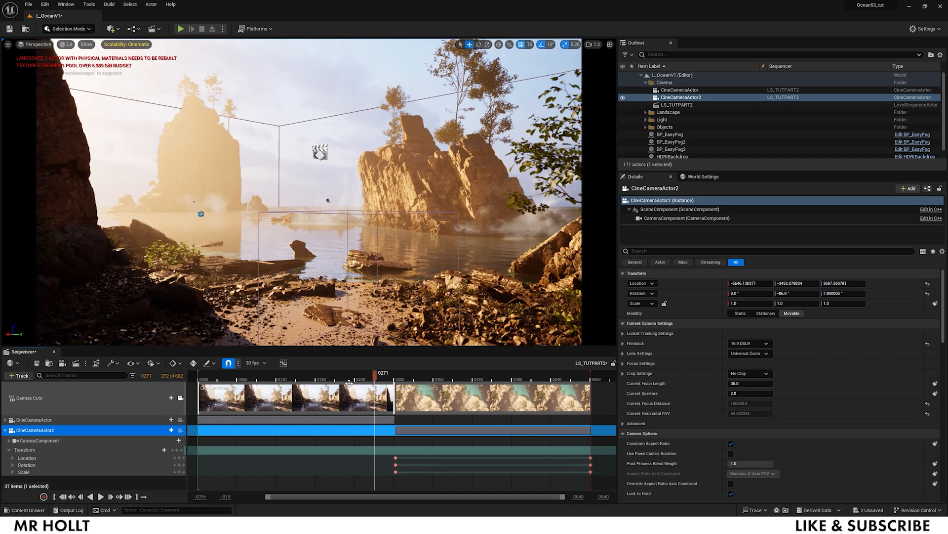
{"action": "left_click_drag", "start_coordinate": [375, 377], "coordinate": [348, 379]}
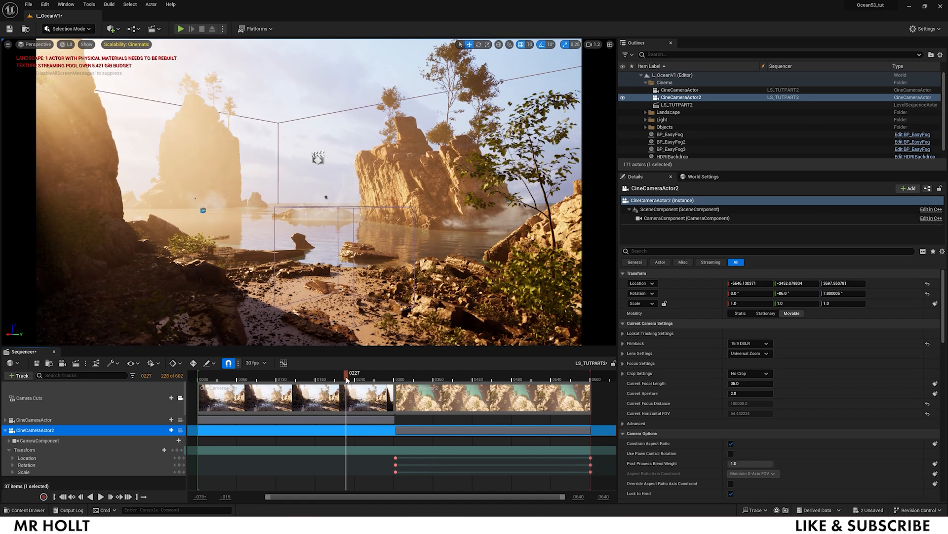
{"action": "key", "text": "space"}
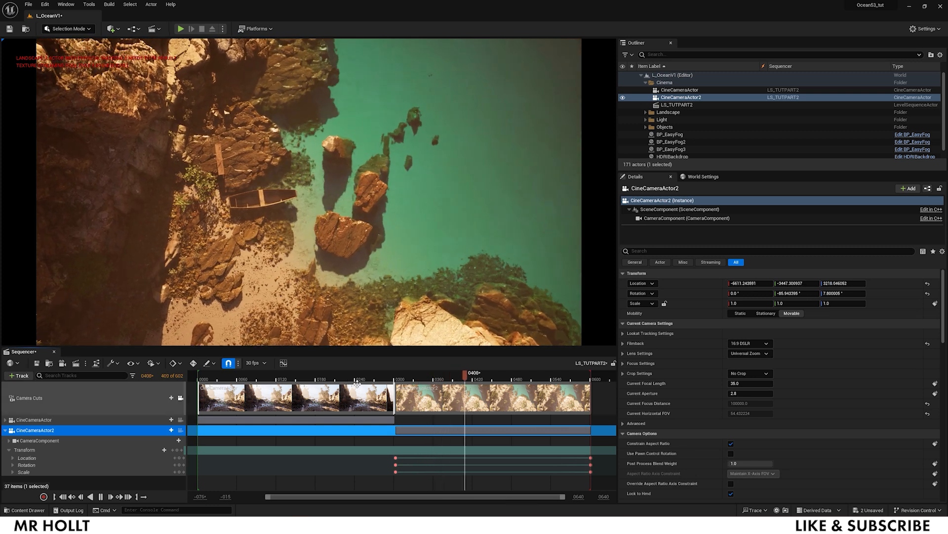
{"action": "left_click", "coordinate": [364, 376]}
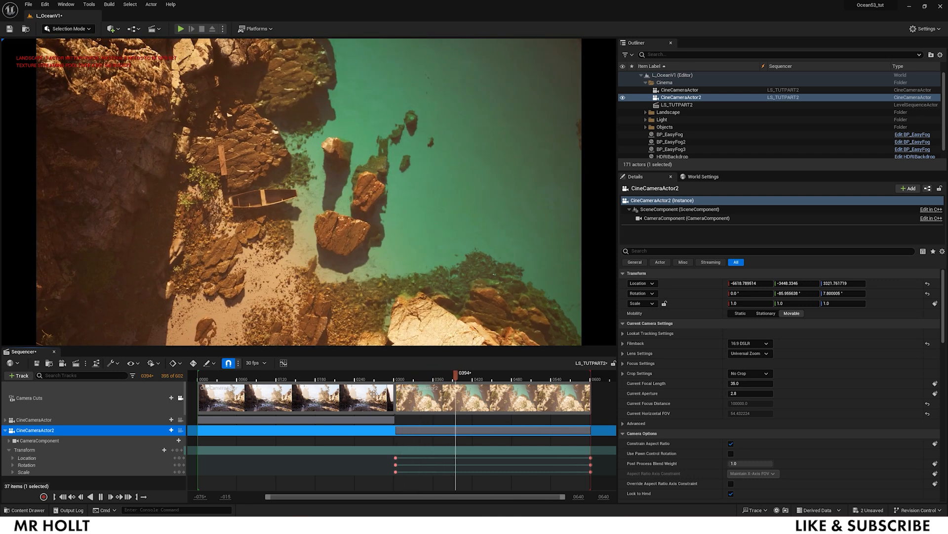
{"action": "key", "text": "space"}
Set all of CineCameraActor2's location, rotation and scale keys to Linear interpolation
{"action": "left_click_drag", "start_coordinate": [373, 455], "coordinate": [616, 497]}
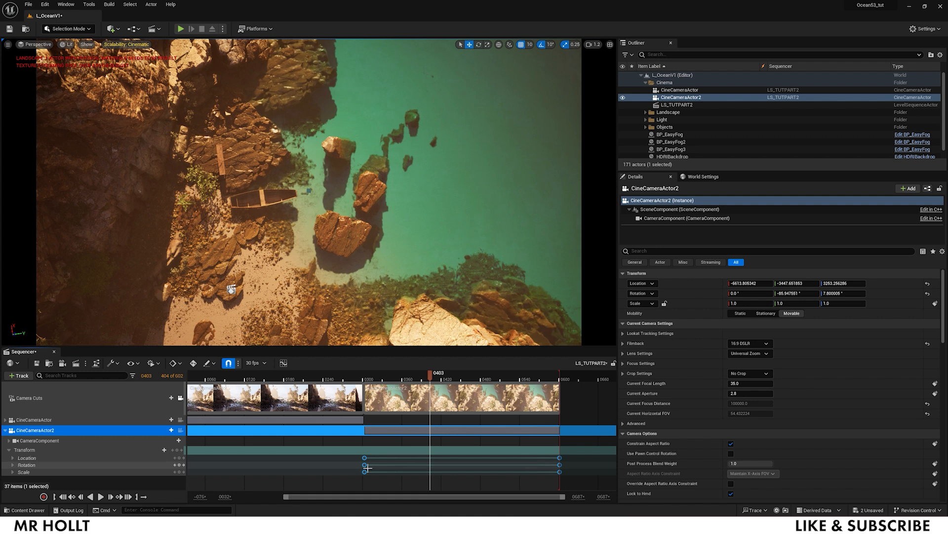
{"action": "right_click", "coordinate": [366, 460]}
{"action": "left_click", "coordinate": [371, 407]}
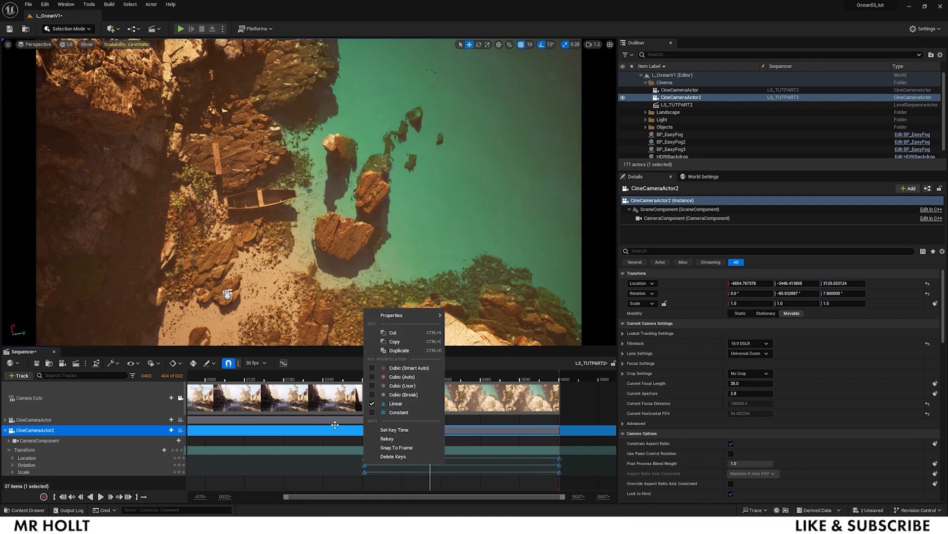
Play both shots from several starting points to check the cut and the second camera's descent to the end
{"action": "left_click", "coordinate": [334, 372]}
{"action": "key", "text": "space"}
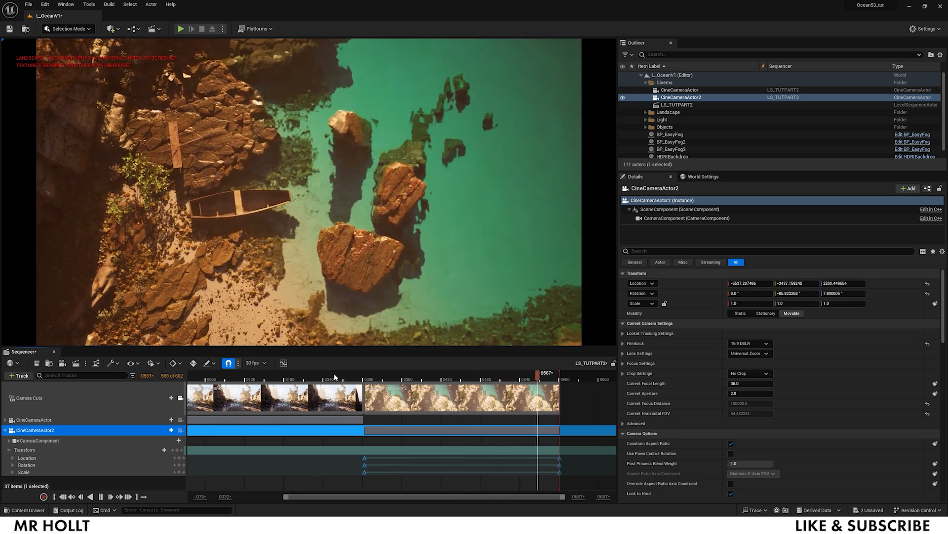
{"action": "key", "text": "space"}
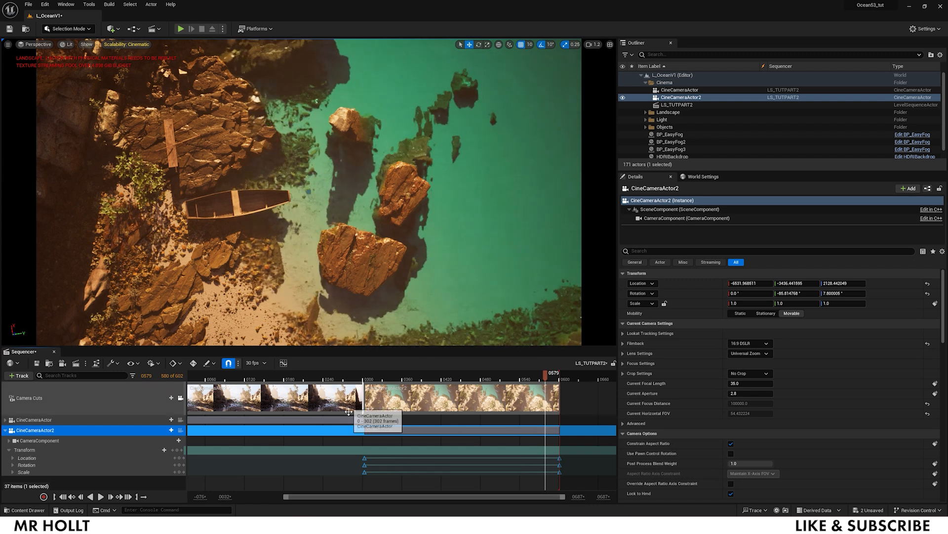
{"action": "left_click_drag", "start_coordinate": [425, 377], "coordinate": [236, 379]}
{"action": "key", "text": "space"}
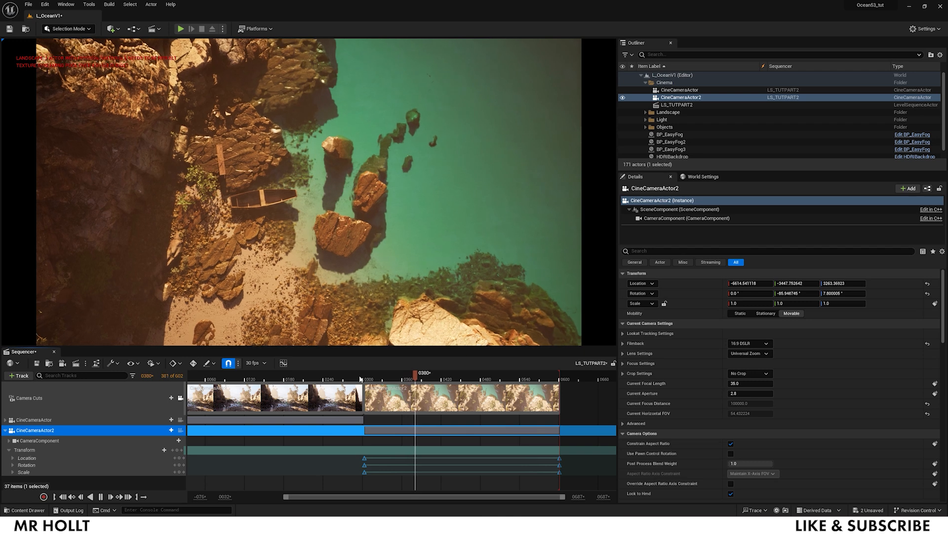
{"action": "key", "text": "space"}
{"action": "left_click", "coordinate": [297, 376]}
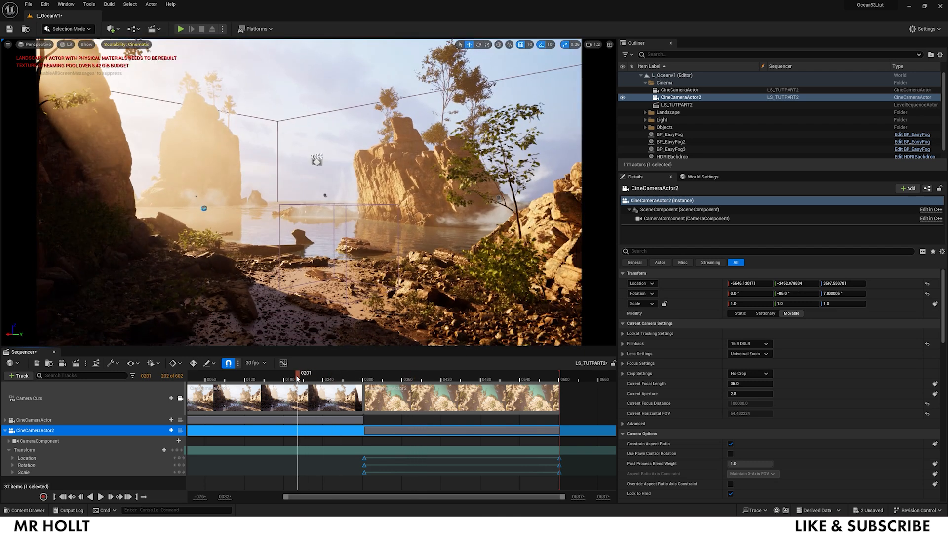
{"action": "key", "text": "space"}
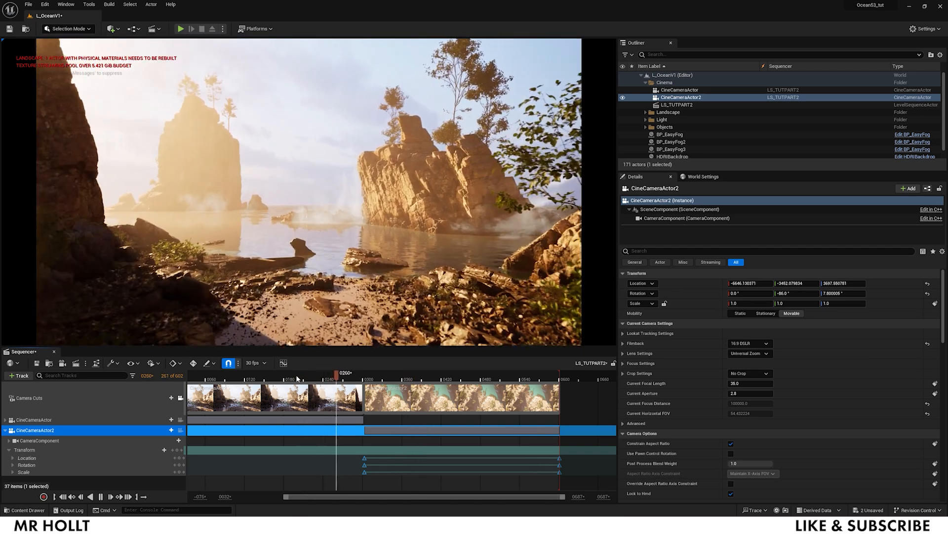
{"action": "key", "text": "space"}
{"action": "left_click", "coordinate": [244, 378]}
{"action": "key", "text": "space"}
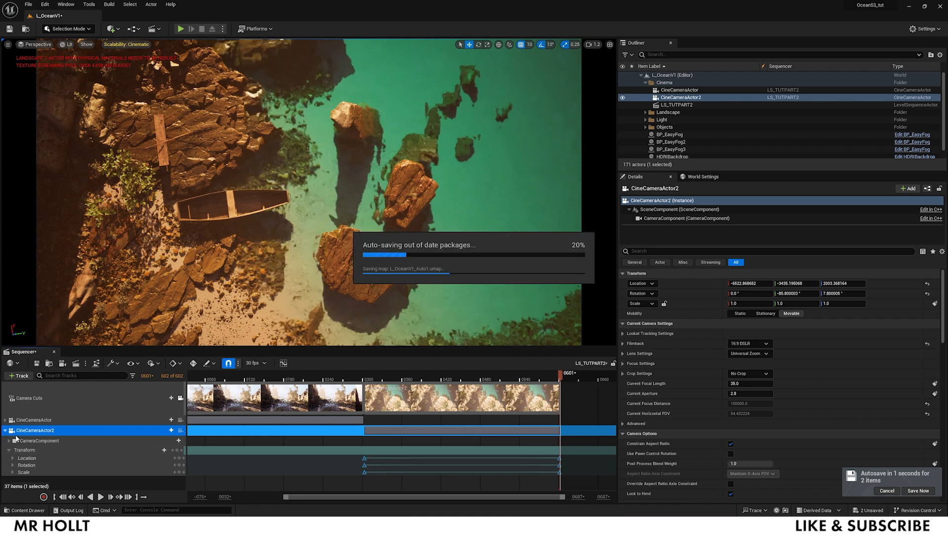
Collapse the CineCameraActor2 tracks and save the current level
{"action": "left_click", "coordinate": [5, 432]}
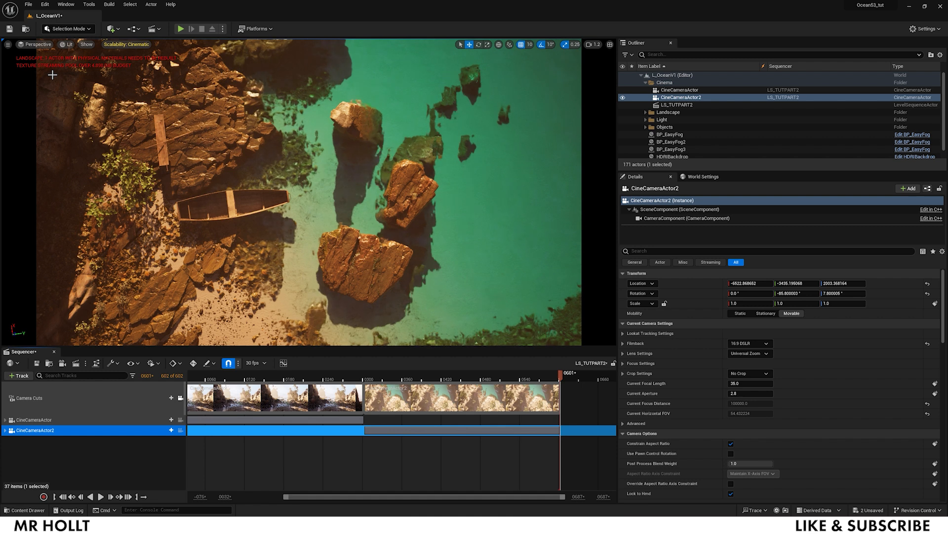
{"action": "left_click", "coordinate": [29, 5]}
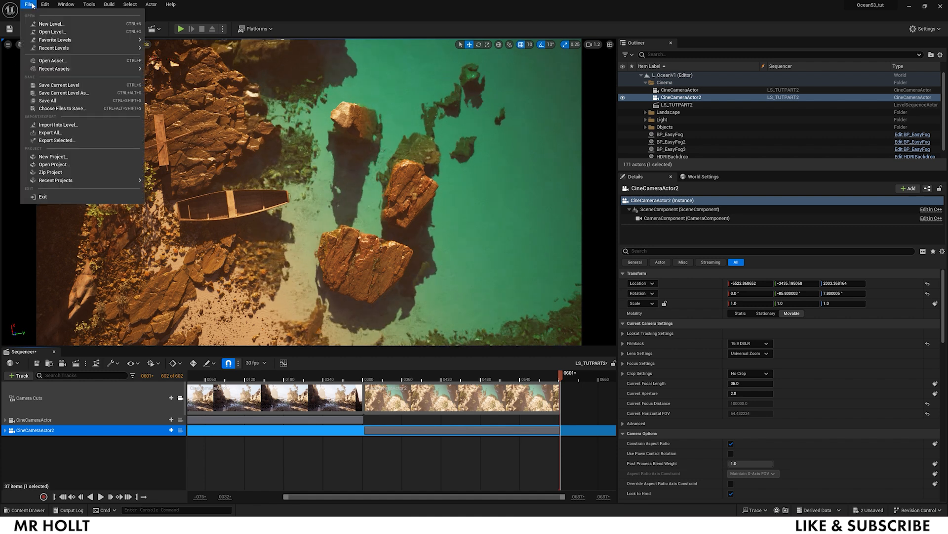
{"action": "left_click", "coordinate": [51, 87]}
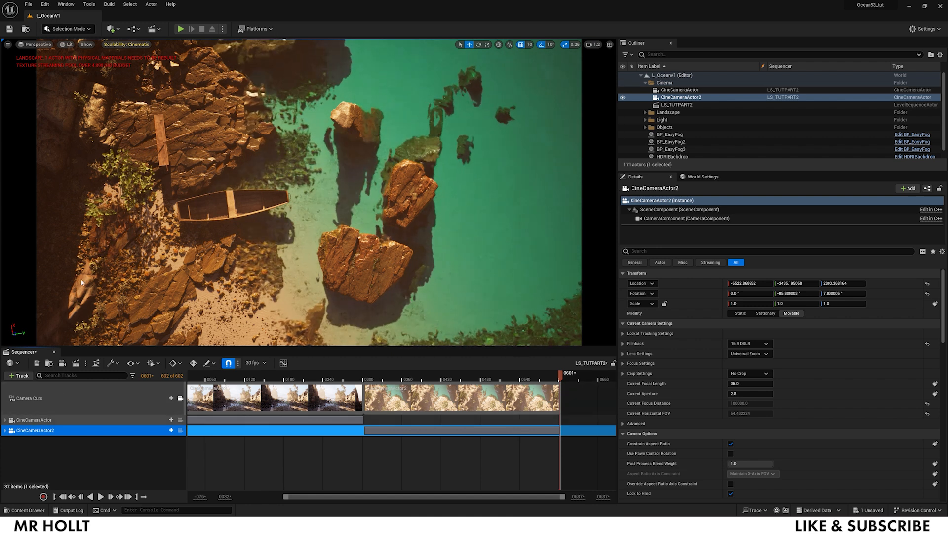
Place a third Cine Camera Actor in the level and move it into the Cinema folder
{"action": "left_click", "coordinate": [119, 30]}
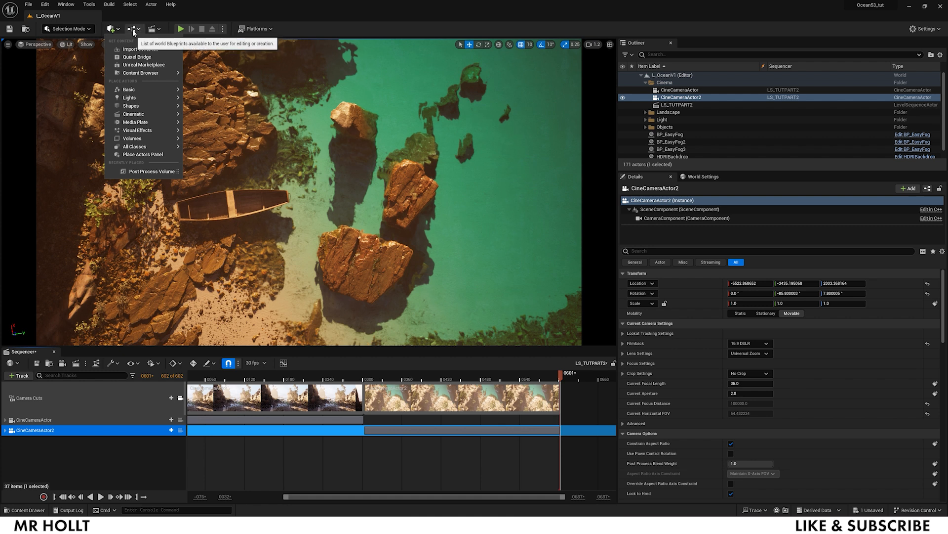
{"action": "left_click", "coordinate": [157, 19]}
{"action": "left_click", "coordinate": [156, 30]}
{"action": "left_click", "coordinate": [113, 31]}
{"action": "left_click", "coordinate": [112, 31]}
{"action": "mouse_move", "coordinate": [124, 114]}
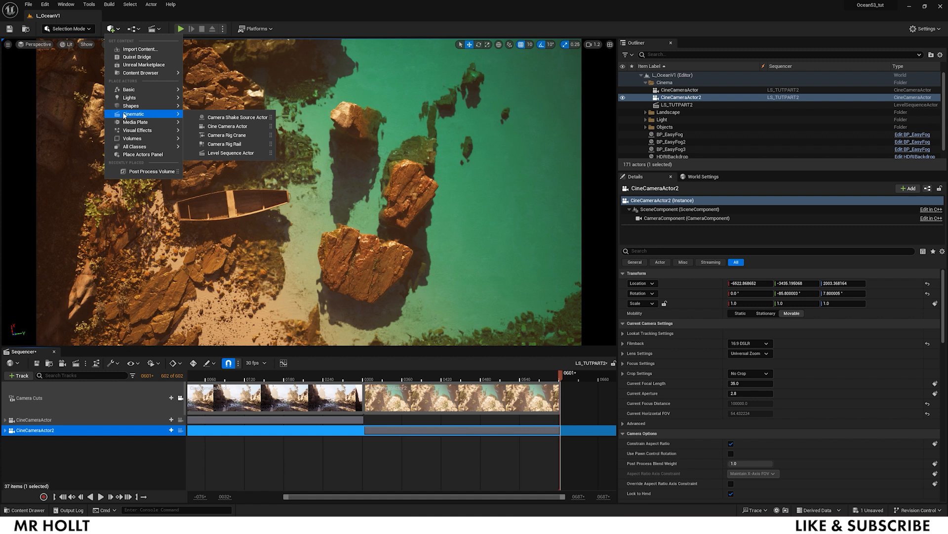
{"action": "left_click", "coordinate": [227, 127]}
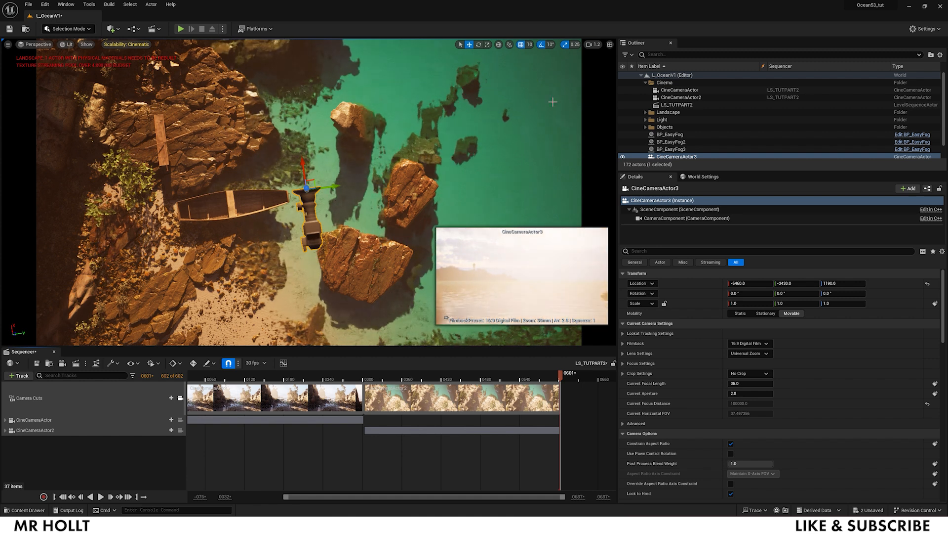
{"action": "left_click_drag", "start_coordinate": [677, 157], "coordinate": [667, 119]}
{"action": "left_click_drag", "start_coordinate": [667, 83], "coordinate": [667, 83]}
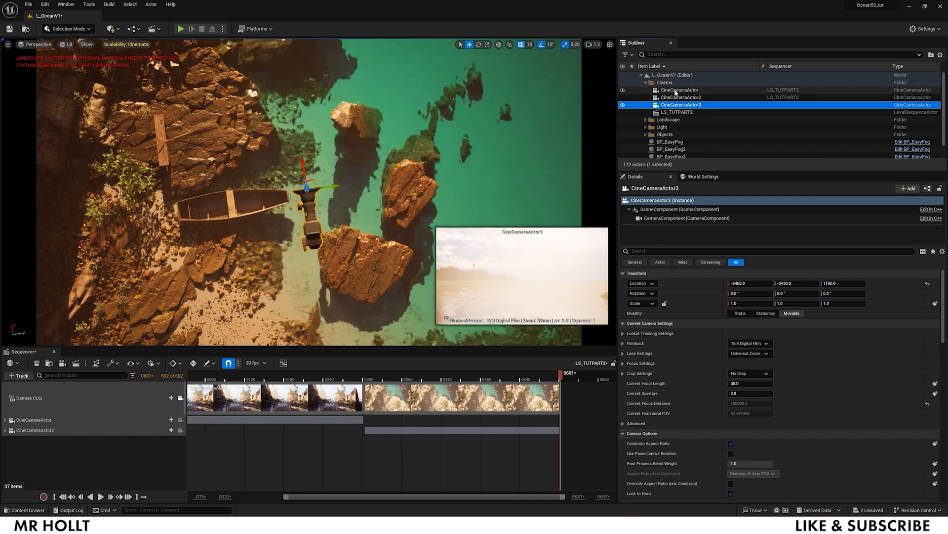
Add CineCameraActor3 to the LS_TUTPART2 sequence
{"action": "left_click", "coordinate": [19, 376]}
{"action": "mouse_move", "coordinate": [74, 387]}
{"action": "left_click", "coordinate": [161, 486]}
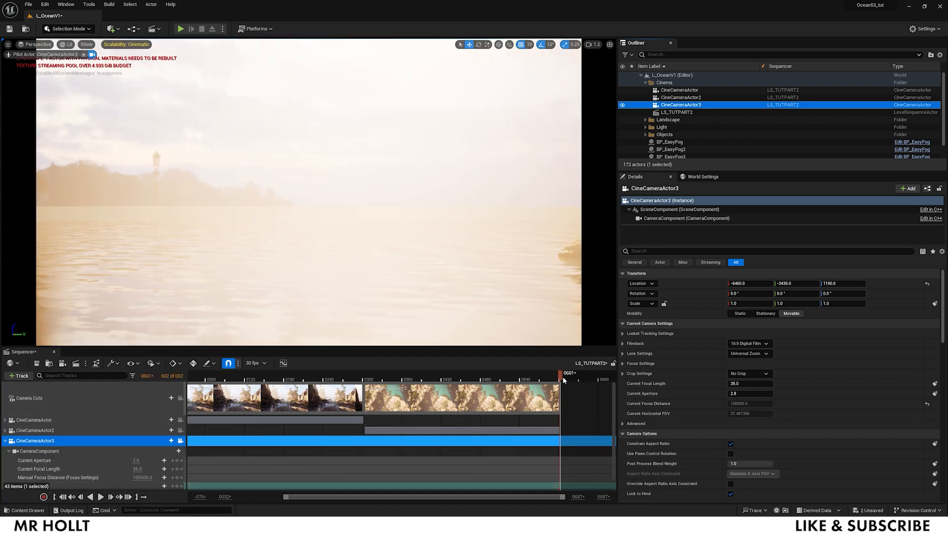
Extend the sequence's playback range to end at about frame 2100
{"action": "scroll", "coordinate": [579, 387], "scroll_direction": "down", "scroll_amount": 1}
{"action": "left_click_drag", "start_coordinate": [578, 496], "coordinate": [916, 496]}
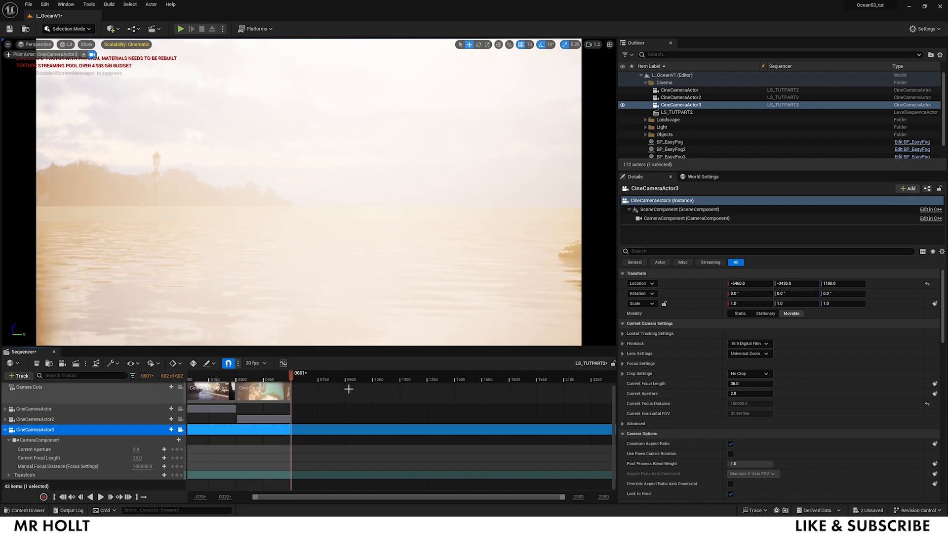
{"action": "scroll", "coordinate": [348, 388], "scroll_direction": "up", "scroll_amount": 1}
{"action": "left_click_drag", "start_coordinate": [291, 373], "coordinate": [588, 379]}
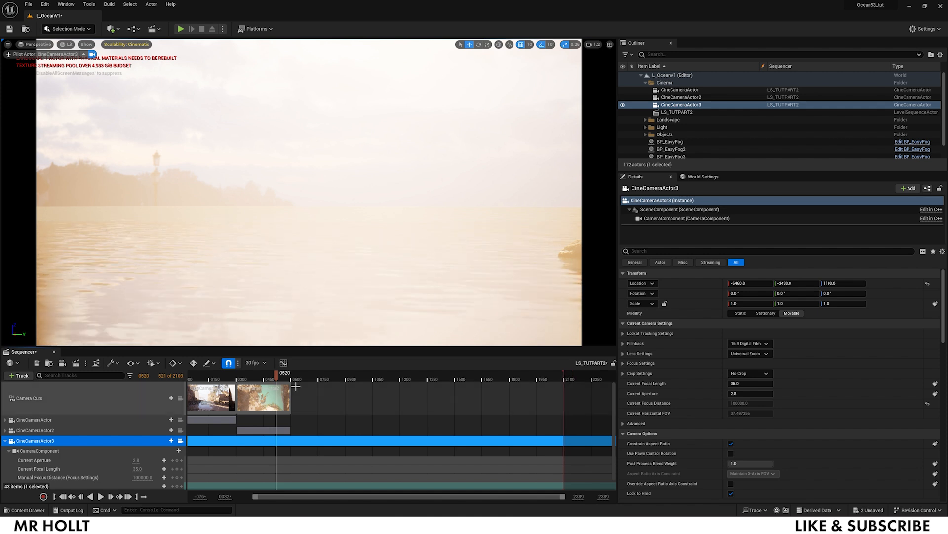
Add a camera cut for CineCameraActor3, align its start with the end of the second shot, and go to frame 608
{"action": "left_click_drag", "start_coordinate": [285, 380], "coordinate": [285, 379]}
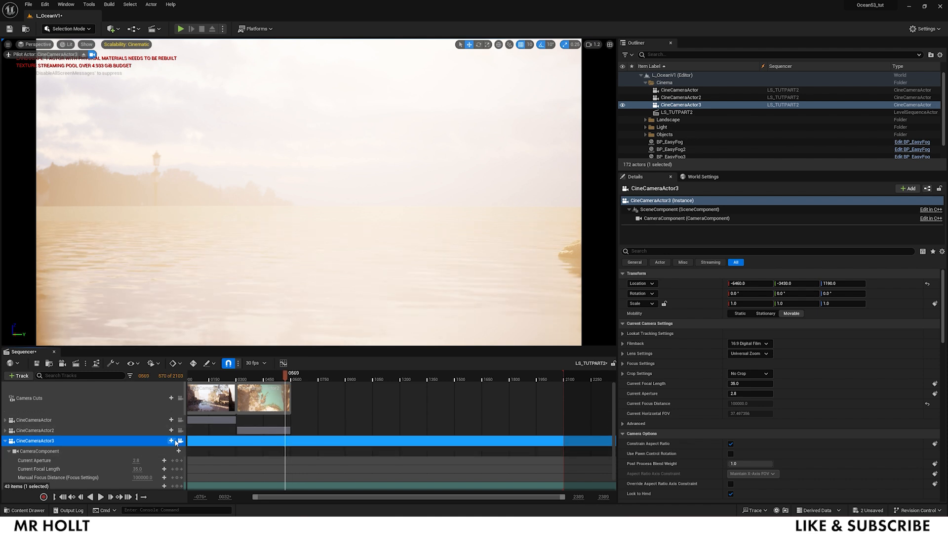
{"action": "left_click", "coordinate": [171, 398]}
{"action": "left_click", "coordinate": [205, 440]}
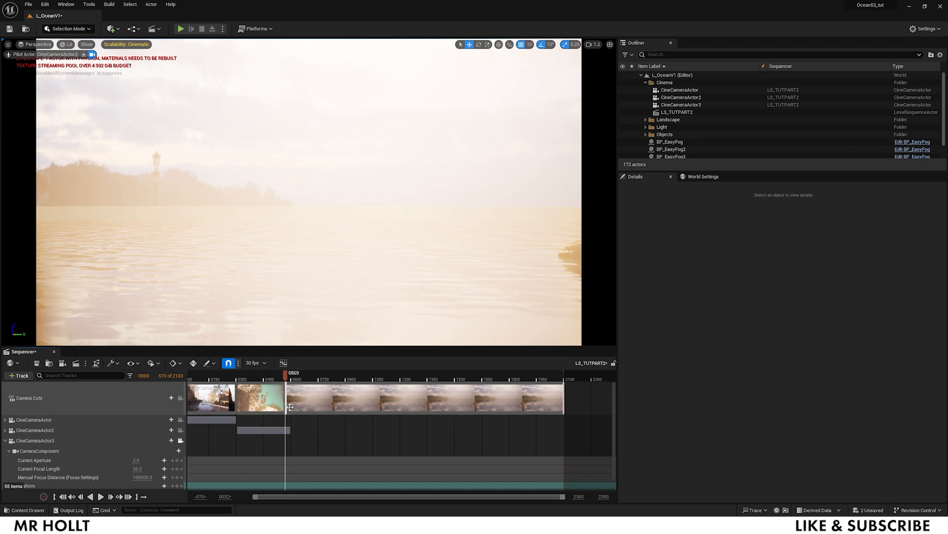
{"action": "left_click_drag", "start_coordinate": [295, 398], "coordinate": [299, 431]}
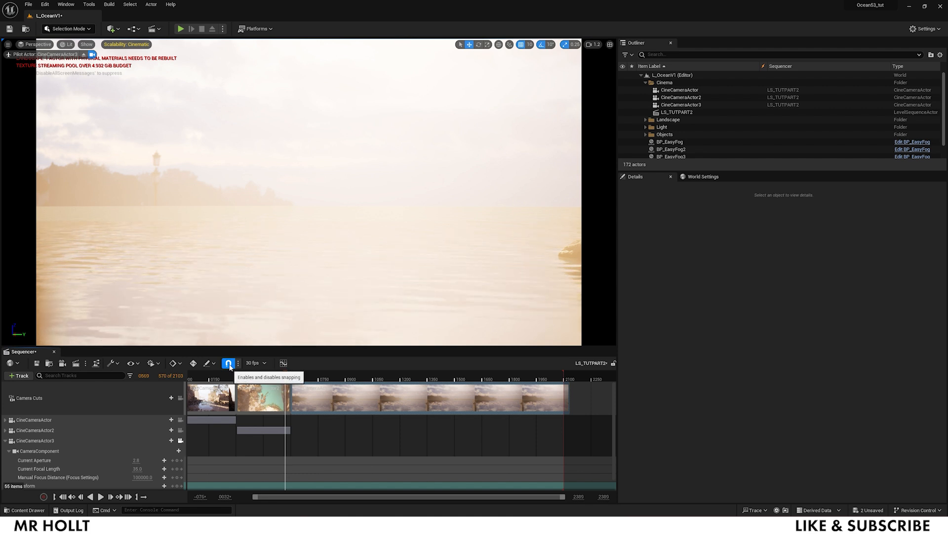
{"action": "mouse_move", "coordinate": [357, 405]}
{"action": "left_mouse_down"}
{"action": "mouse_move", "coordinate": [316, 406]}
{"action": "mouse_move", "coordinate": [365, 402]}
{"action": "left_mouse_up"}
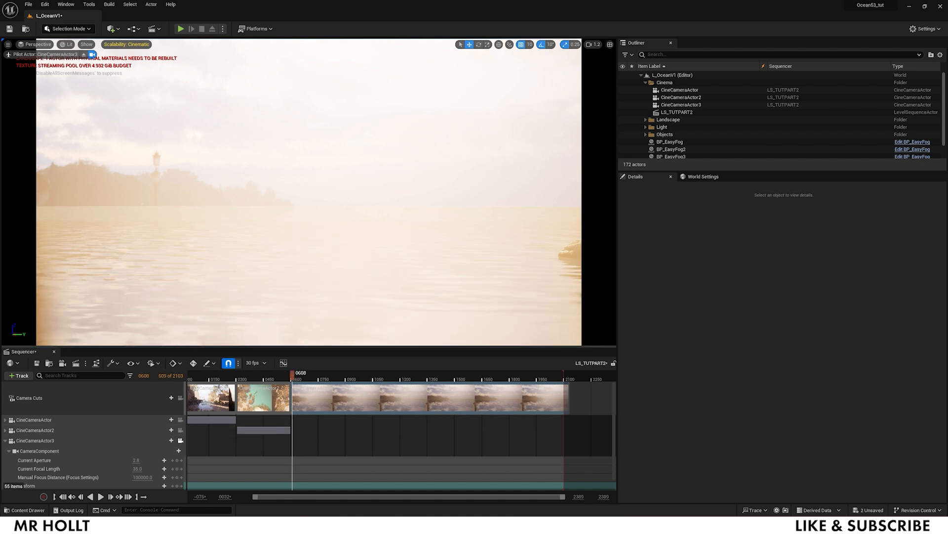
Fly the piloted CineCameraActor3 away from the open water to frame the backlit tree branches in front of the sunlit cliffs
{"action": "right_click", "coordinate": [256, 305]}
{"action": "left_click", "coordinate": [330, 267]}
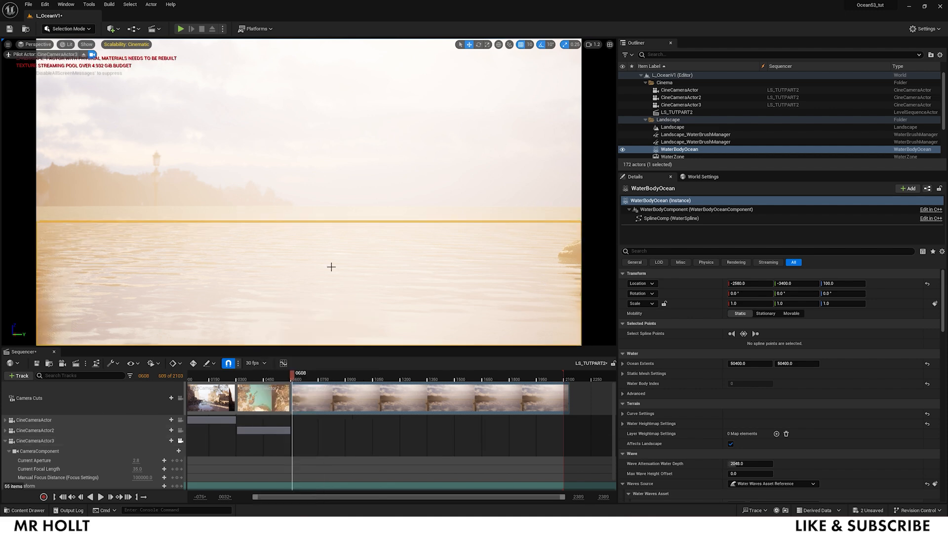
{"action": "key", "text": "Escape"}
{"action": "right_click_drag", "start_coordinate": [331, 267], "coordinate": [434, 321]}
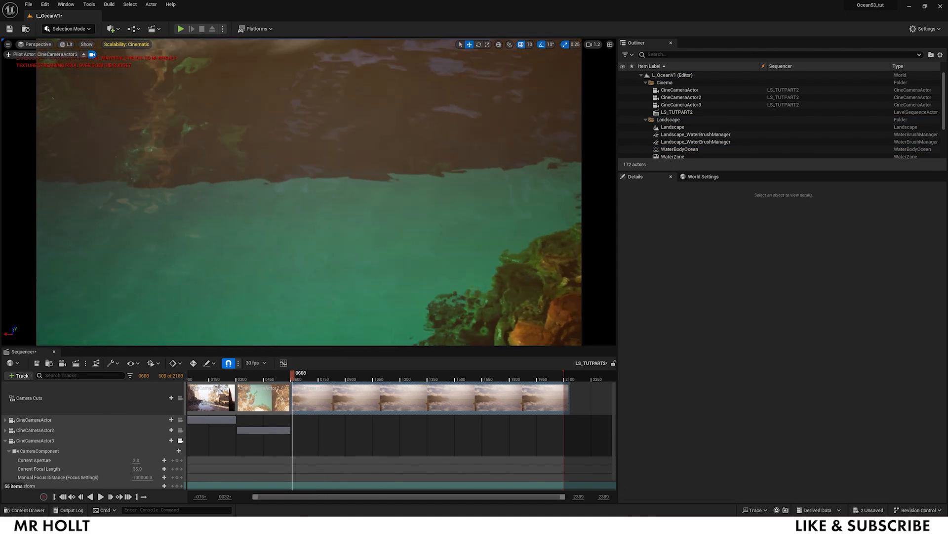
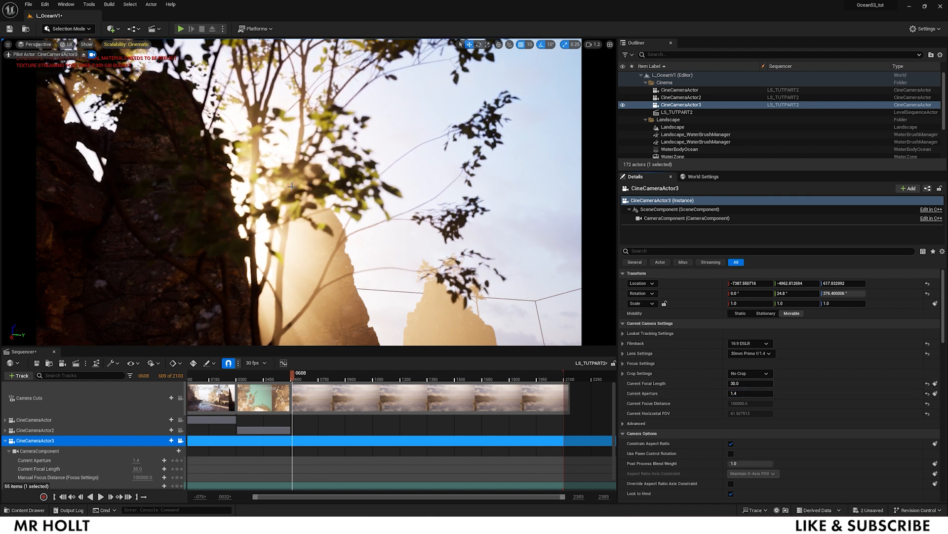
Reframe CineCameraActor3 closer to the tree and sample its manual focus distance from the foreground leaves
{"action": "scroll", "coordinate": [778, 389], "scroll_direction": "down", "scroll_amount": 4}
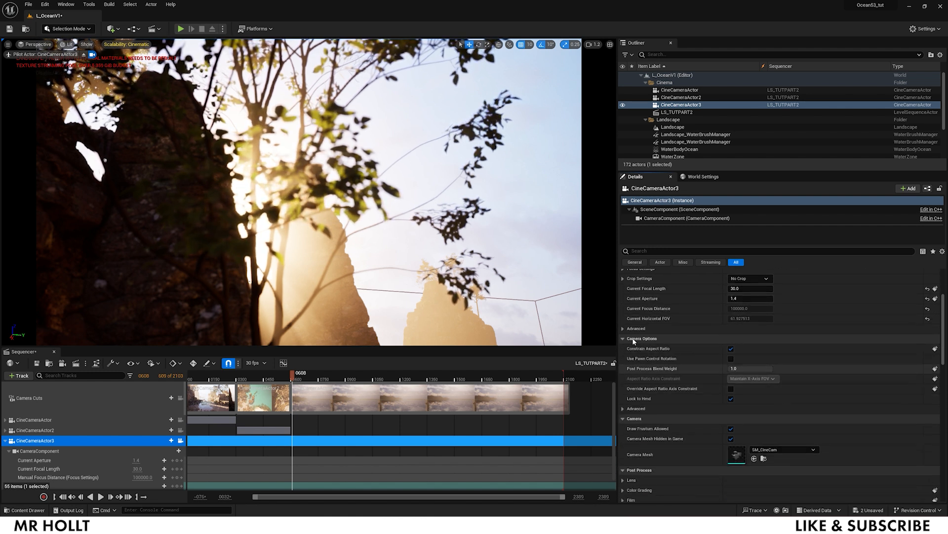
{"action": "scroll", "coordinate": [631, 329], "scroll_direction": "up", "scroll_amount": 2}
{"action": "left_click", "coordinate": [623, 304]}
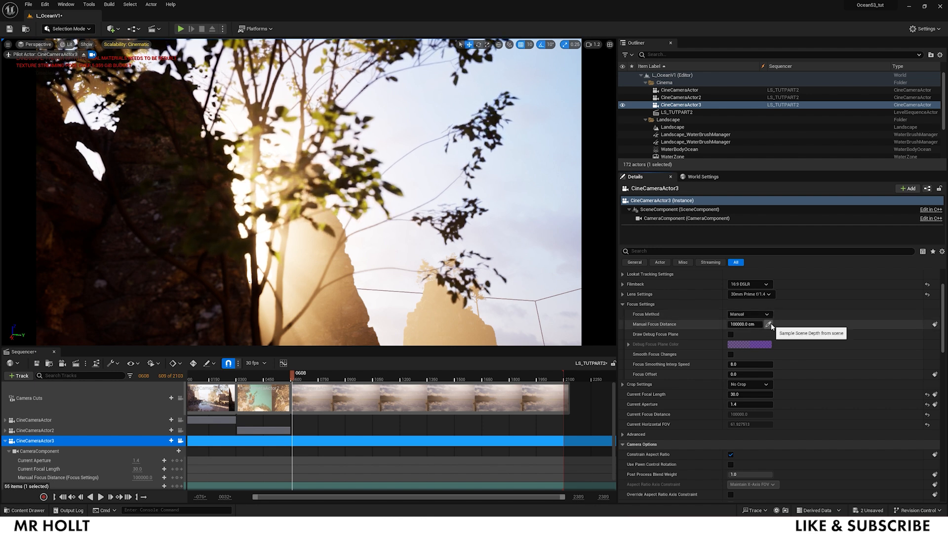
{"action": "left_click", "coordinate": [769, 324]}
{"action": "left_click", "coordinate": [291, 192]}
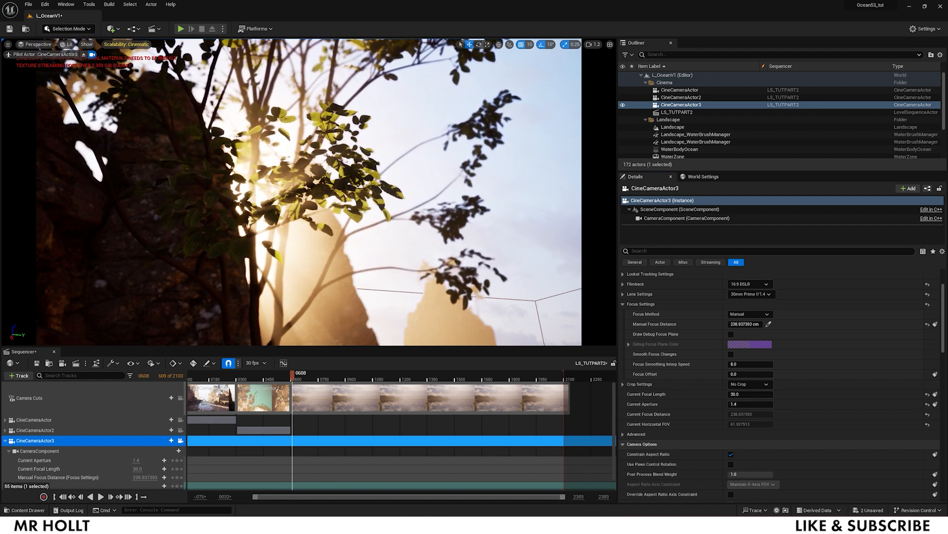
{"action": "right_click_drag", "start_coordinate": [291, 193], "coordinate": [297, 218]}
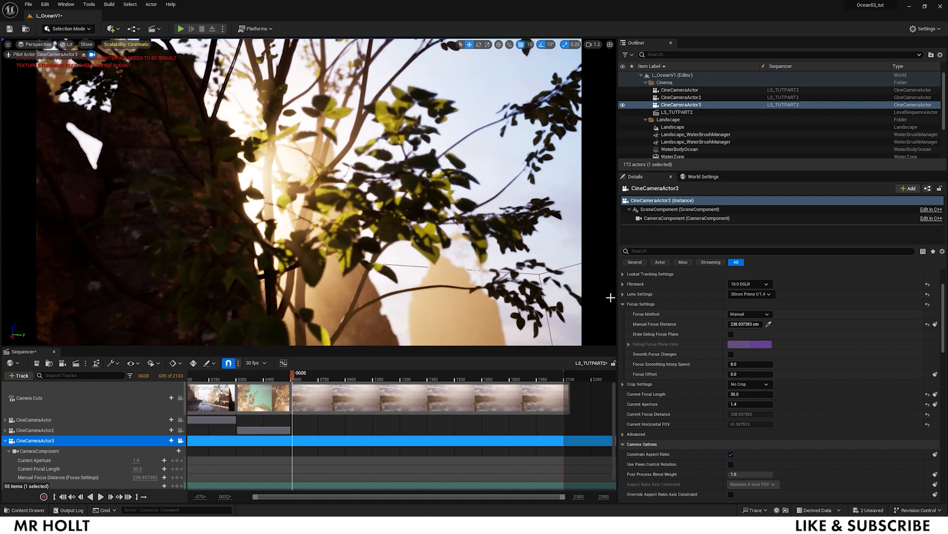
{"action": "left_click", "coordinate": [768, 324]}
{"action": "left_click", "coordinate": [324, 200]}
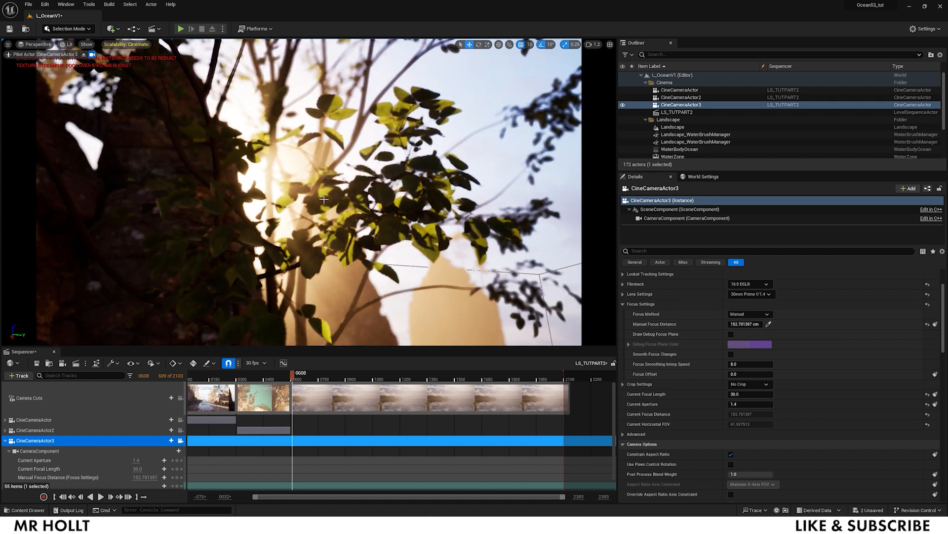
Key CineCameraActor3's transform at frame 600, the start of the third shot
{"action": "right_click", "coordinate": [364, 243]}
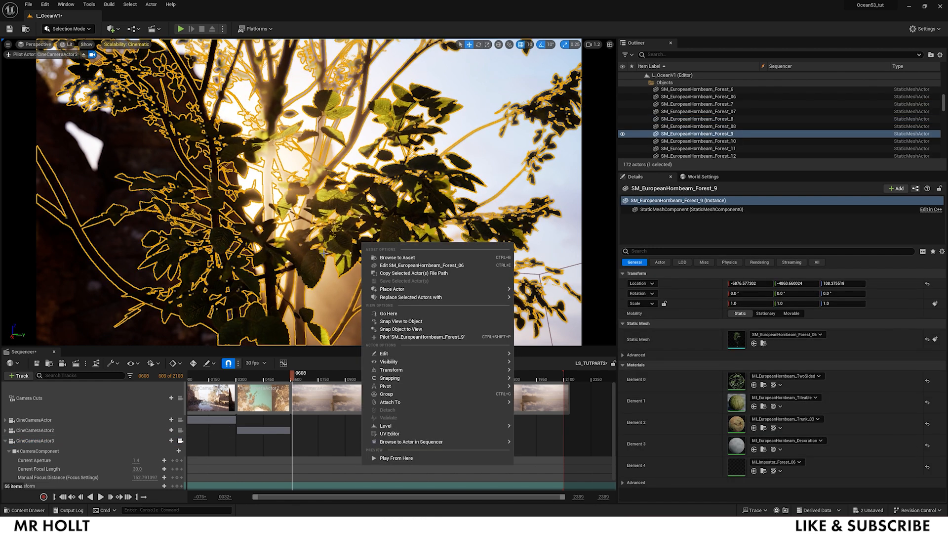
{"action": "left_click", "coordinate": [292, 378]}
{"action": "left_click_drag", "start_coordinate": [291, 378], "coordinate": [291, 378]}
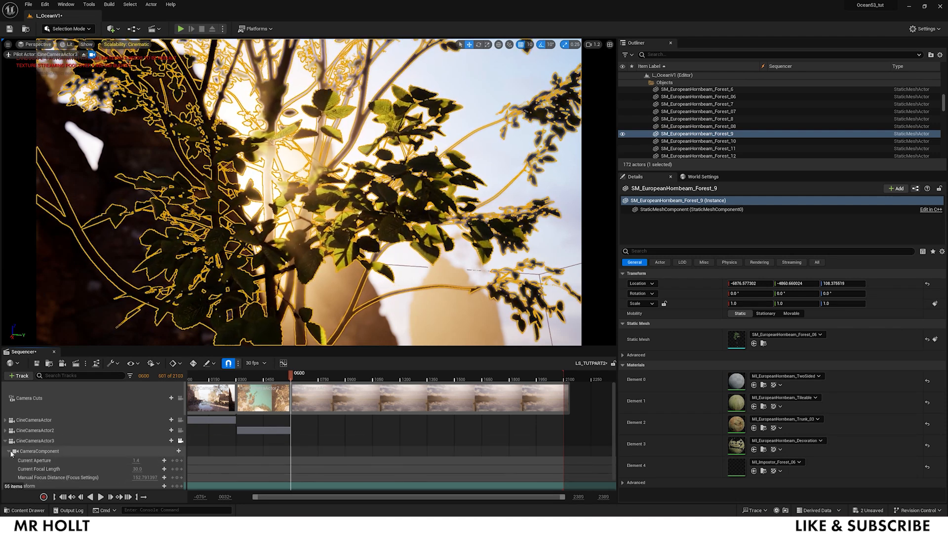
{"action": "left_click", "coordinate": [9, 451]}
{"action": "left_click", "coordinate": [177, 459]}
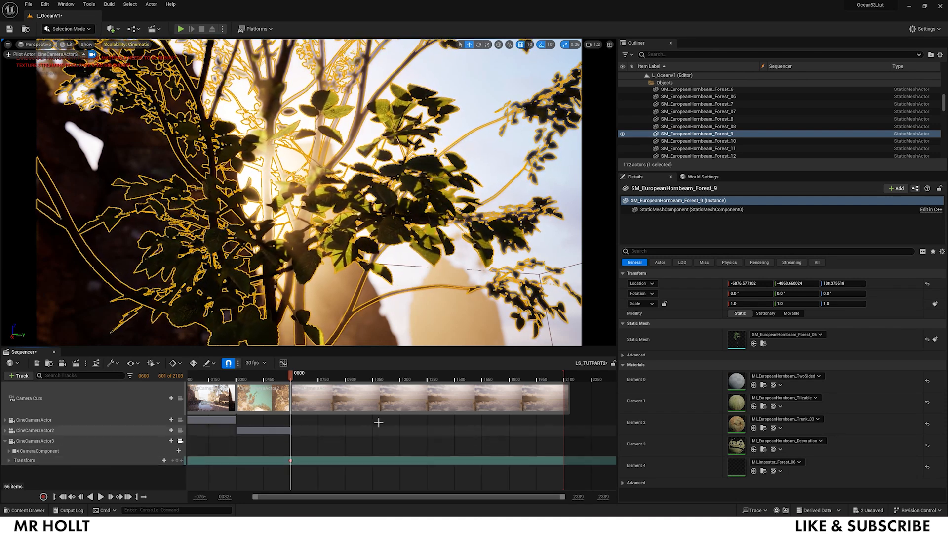
{"action": "left_click", "coordinate": [308, 378]}
{"action": "left_click_drag", "start_coordinate": [312, 379], "coordinate": [316, 379]}
{"action": "right_click", "coordinate": [329, 308]}
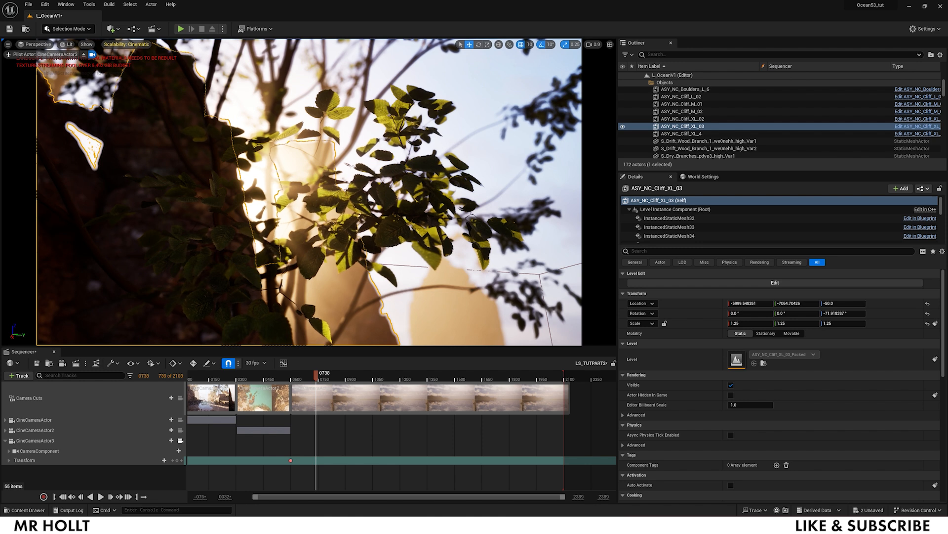
{"action": "scroll", "coordinate": [329, 308], "scroll_direction": "down", "scroll_amount": 4}
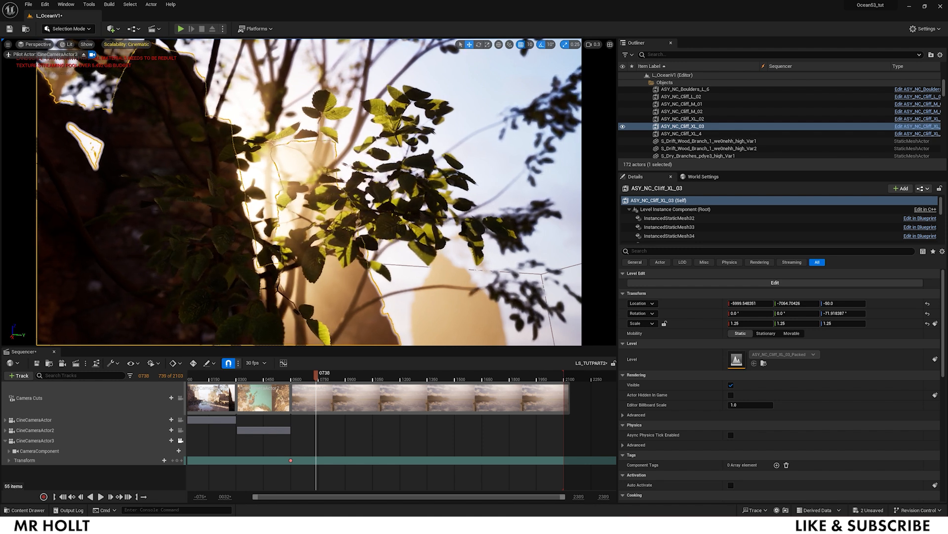
{"action": "right_click_drag", "start_coordinate": [329, 308], "coordinate": [242, 328]}
{"action": "key", "text": "d"}
{"action": "key", "text": "d"}
{"action": "key", "text": "d"}
{"action": "key", "text": "d"}
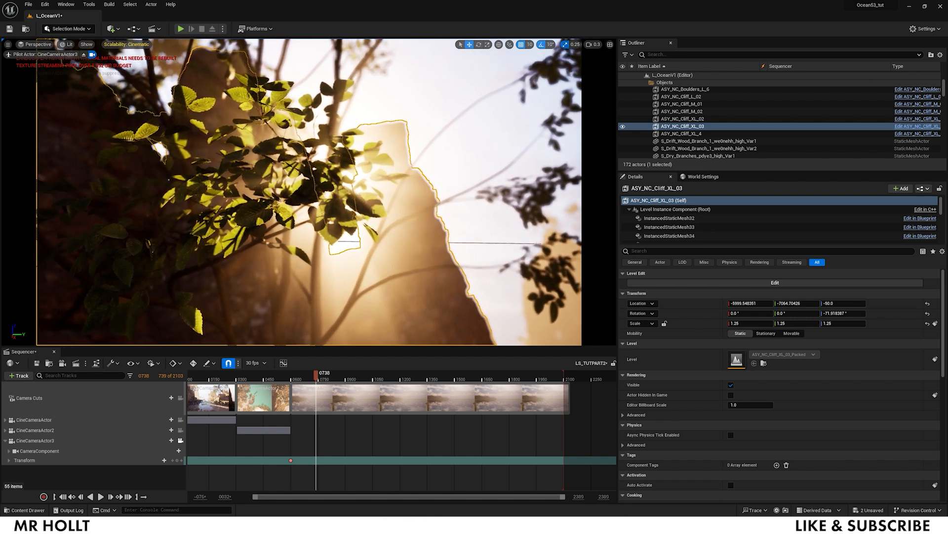
At frame 899, slide and pan CineCameraActor3 to the right past the leaves and key its transform
{"action": "left_click_drag", "start_coordinate": [316, 374], "coordinate": [329, 374]}
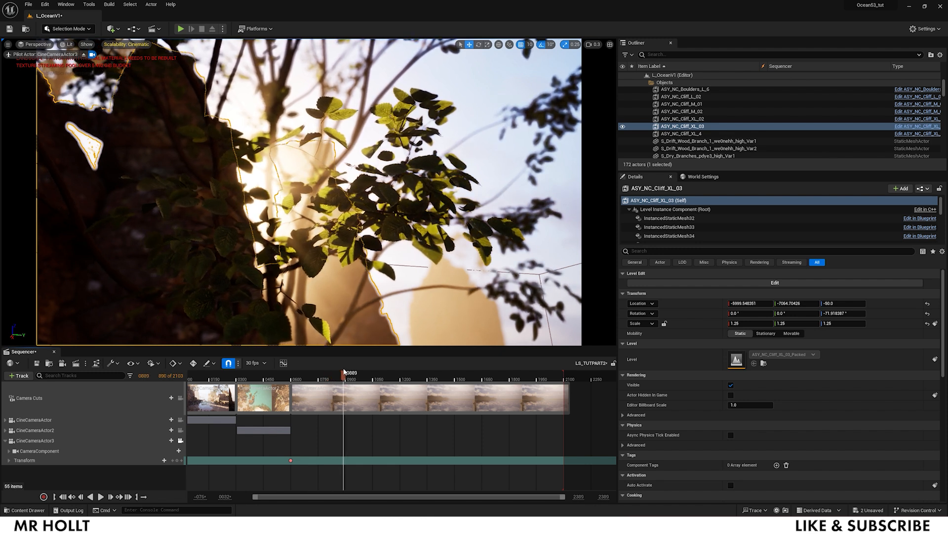
{"action": "key", "text": "d"}
{"action": "right_click_drag", "start_coordinate": [309, 192], "coordinate": [247, 193]}
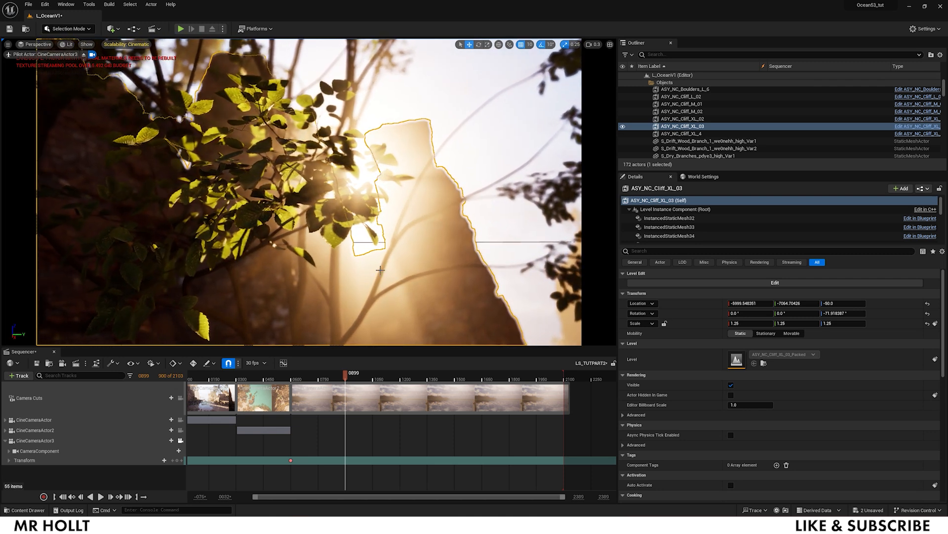
{"action": "left_click", "coordinate": [178, 460]}
Play back the second and third camera shots to check their motion and framing
{"action": "left_click_drag", "start_coordinate": [345, 374], "coordinate": [291, 377]}
{"action": "key", "text": "space"}
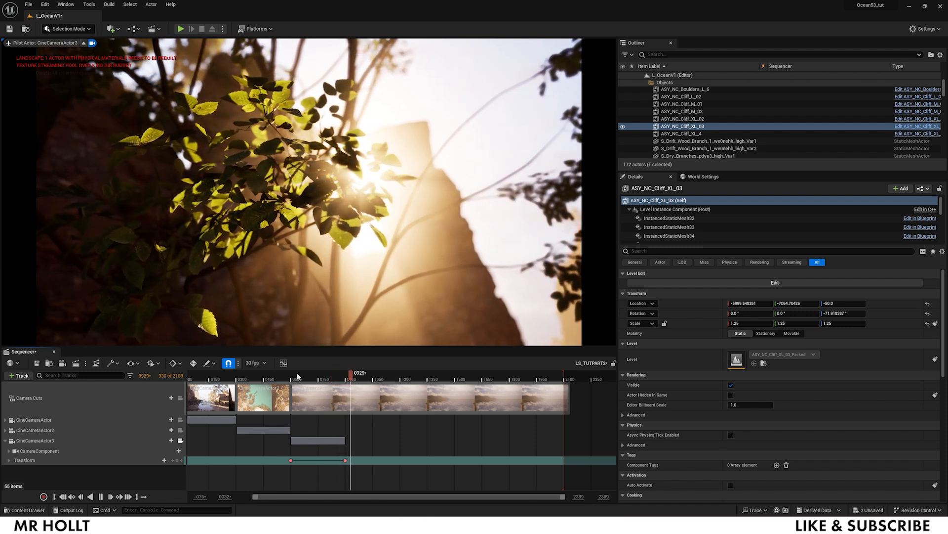
{"action": "key", "text": "space"}
{"action": "left_click_drag", "start_coordinate": [347, 377], "coordinate": [249, 377]}
{"action": "left_click", "coordinate": [203, 419]}
{"action": "key", "text": "space"}
{"action": "left_click", "coordinate": [268, 429]}
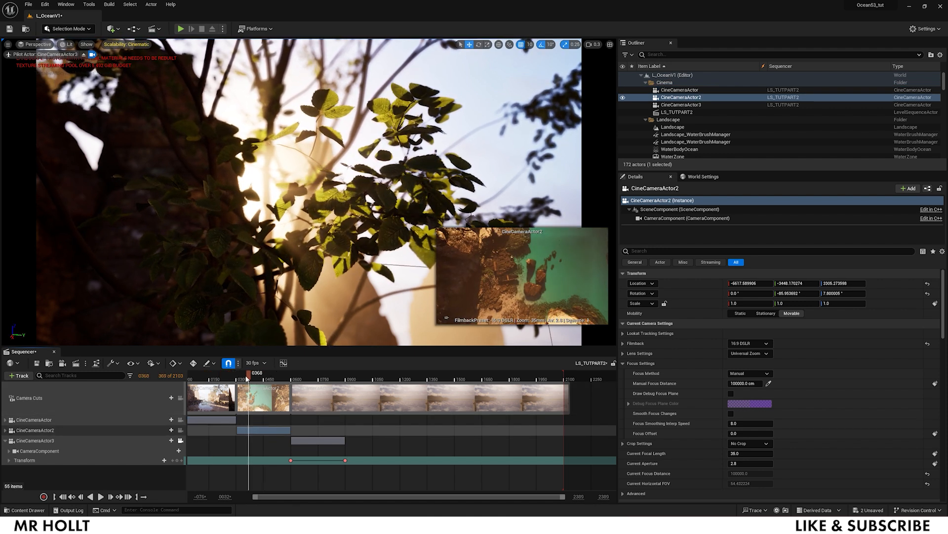
{"action": "key", "text": "space"}
{"action": "left_click", "coordinate": [296, 378]}
{"action": "left_click", "coordinate": [309, 440]}
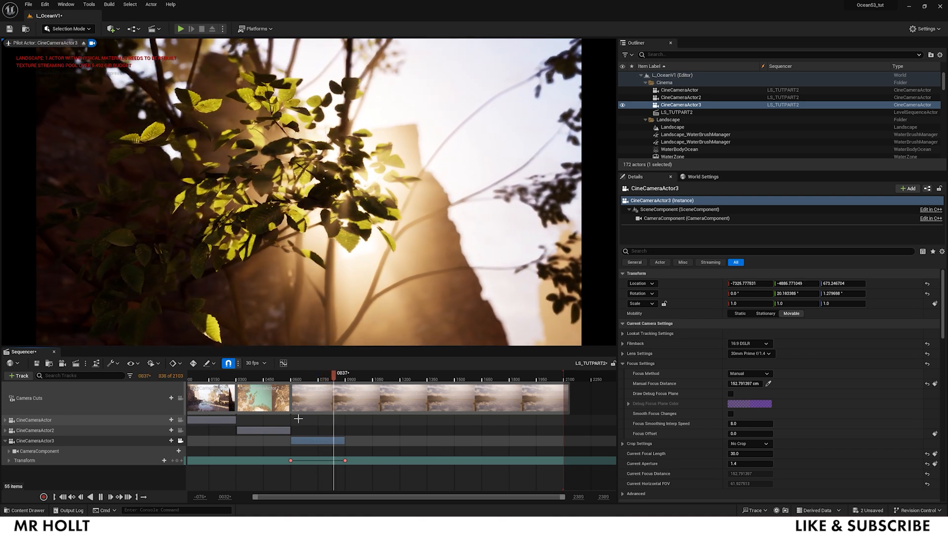
{"action": "key", "text": "space"}
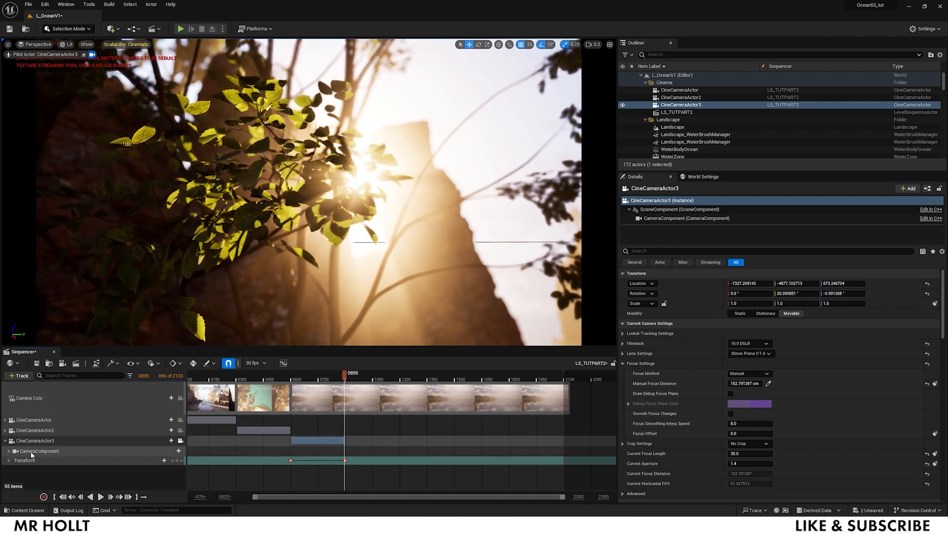
Collapse the CineCameraActor3 track, place a fourth Cine Camera Actor in the level and move it into the Cinema folder
{"action": "left_click", "coordinate": [6, 440]}
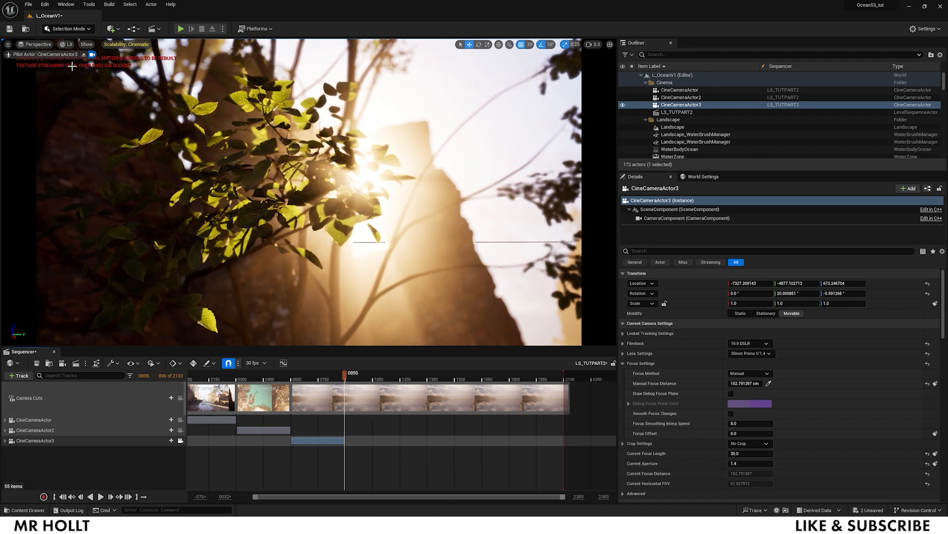
{"action": "left_click", "coordinate": [111, 28]}
{"action": "mouse_move", "coordinate": [136, 116]}
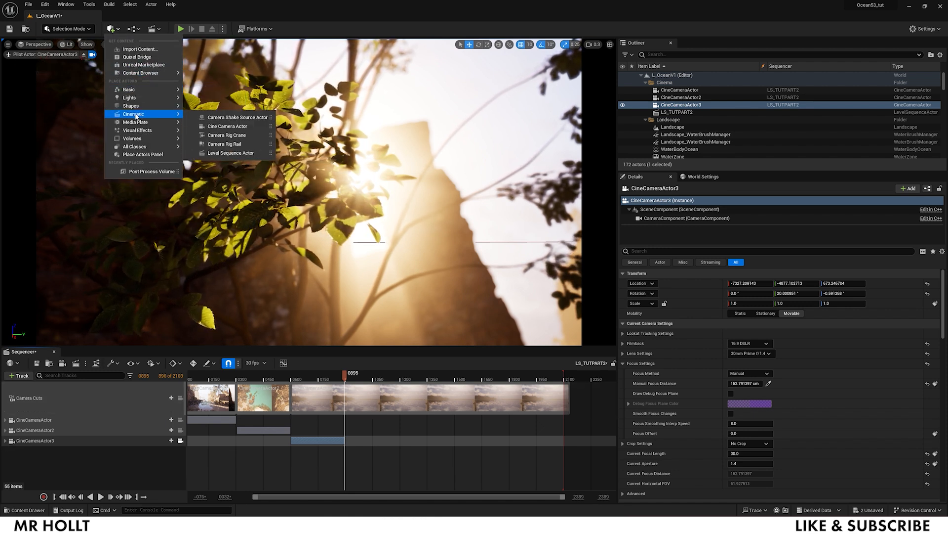
{"action": "left_click", "coordinate": [213, 127]}
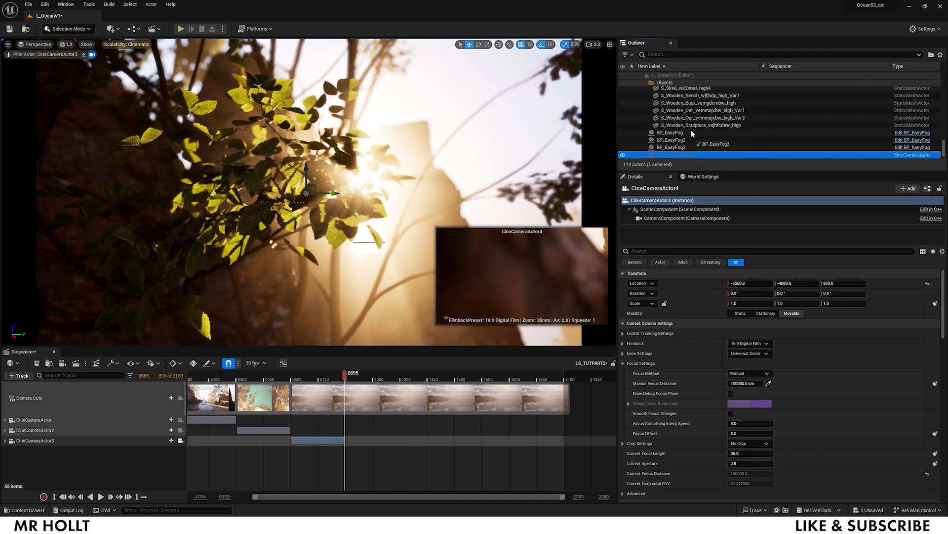
{"action": "scroll", "coordinate": [685, 139], "scroll_direction": "up", "scroll_amount": 10}
{"action": "scroll", "coordinate": [688, 113], "scroll_direction": "up", "scroll_amount": 10}
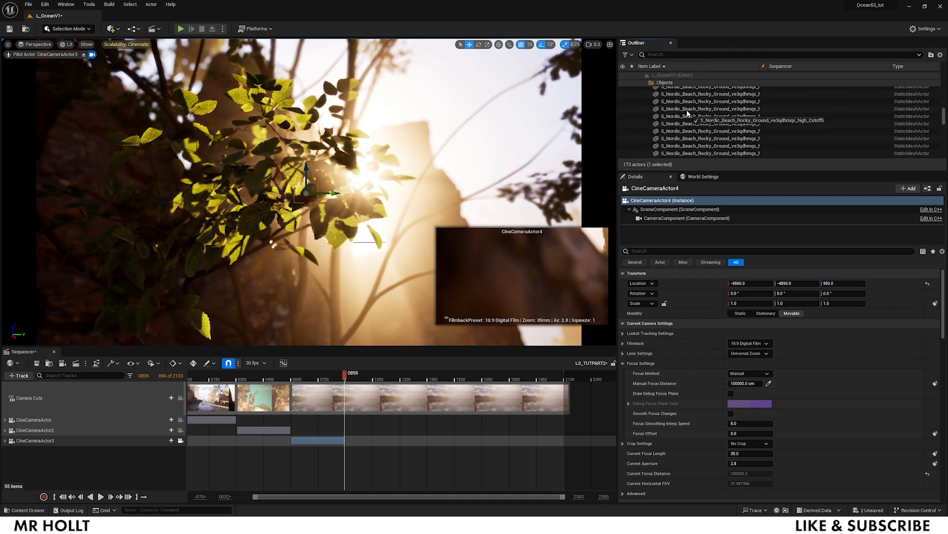
{"action": "scroll", "coordinate": [687, 112], "scroll_direction": "up", "scroll_amount": 10}
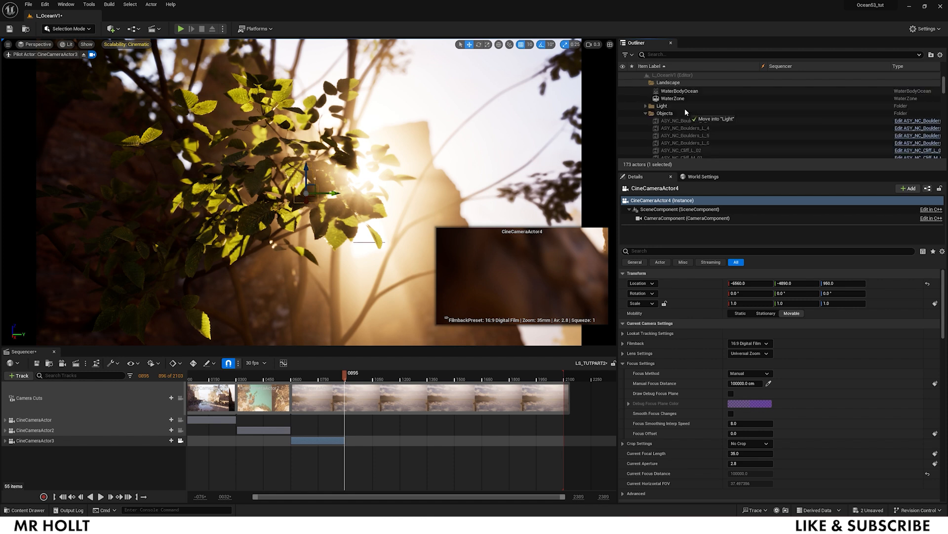
{"action": "left_click_drag", "start_coordinate": [662, 85], "coordinate": [664, 83]}
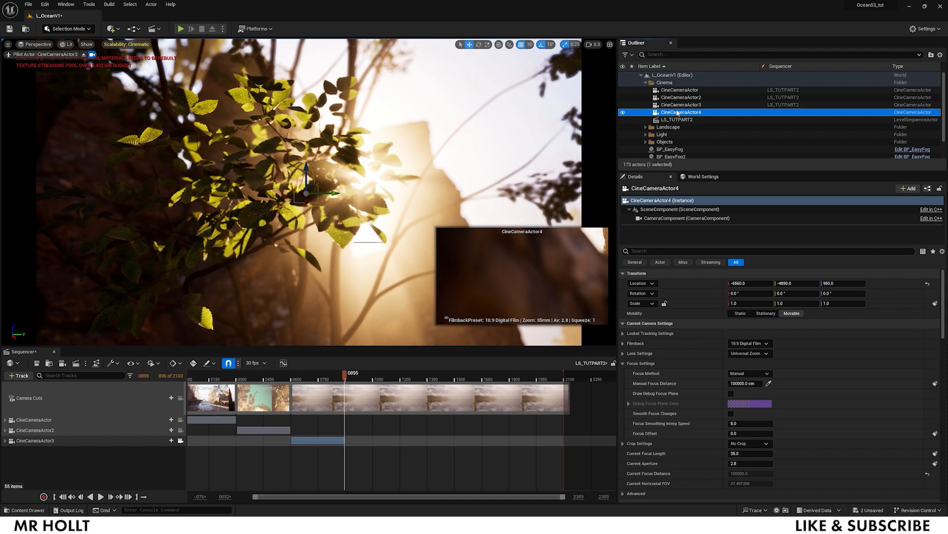
Add CineCameraActor4 to the LS_TUTPART2 sequence with a camera cut after the third shot, and go to frame 899
{"action": "left_click", "coordinate": [18, 376]}
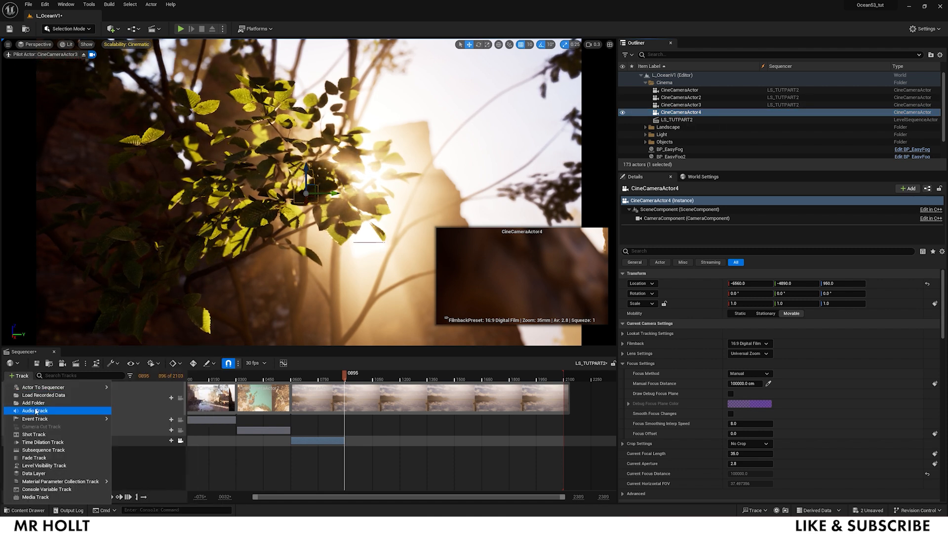
{"action": "mouse_move", "coordinate": [55, 390]}
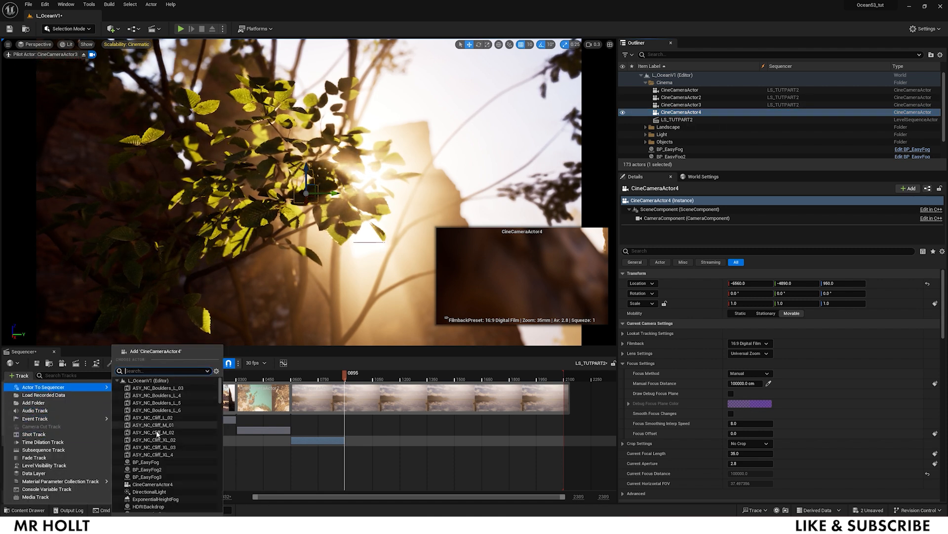
{"action": "left_click", "coordinate": [148, 484]}
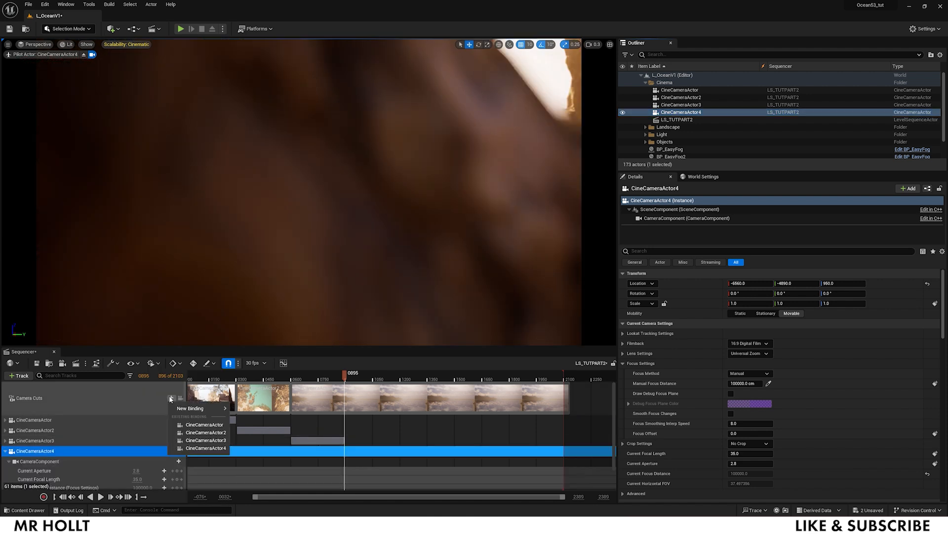
{"action": "left_click", "coordinate": [180, 450]}
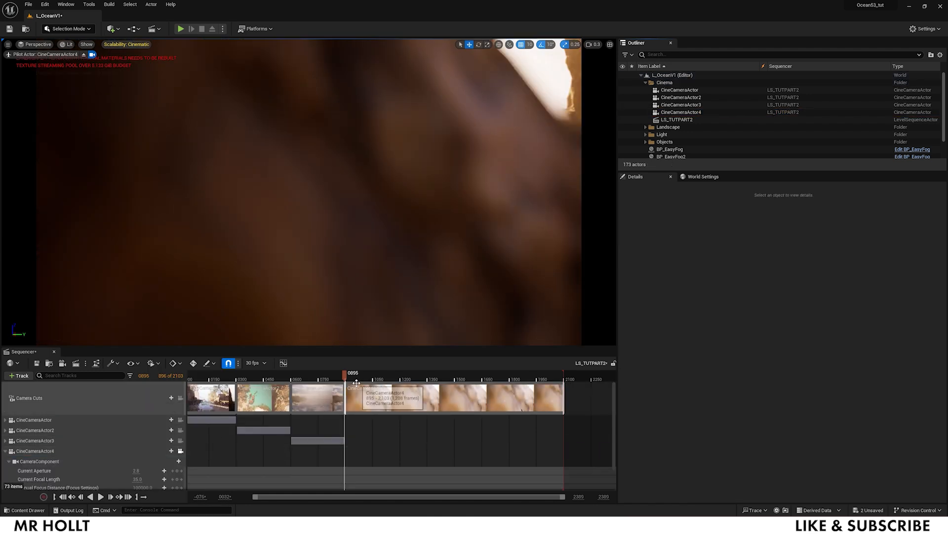
{"action": "left_click", "coordinate": [388, 378]}
Set CineCameraActor4's filmback to 16:9 DSLR and fly it down to a low view across the rocky beach toward the cliff
{"action": "right_click_drag", "start_coordinate": [374, 288], "coordinate": [475, 425]}
{"action": "right_click_drag", "start_coordinate": [398, 215], "coordinate": [398, 215]}
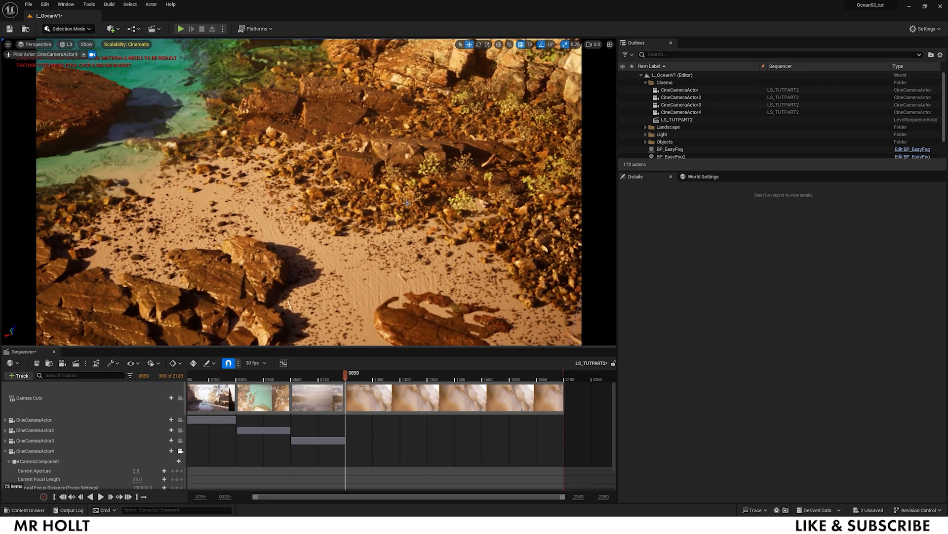
{"action": "left_click", "coordinate": [685, 113]}
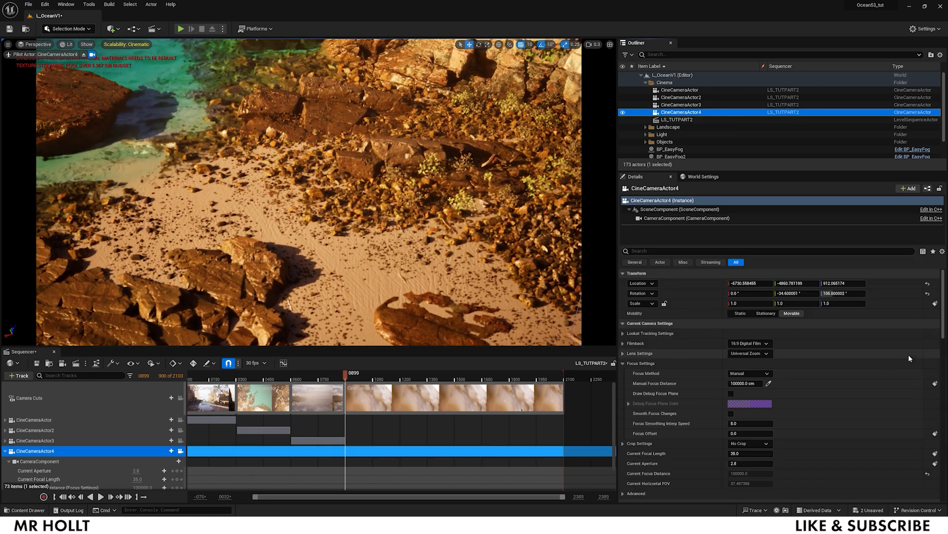
{"action": "left_click", "coordinate": [748, 343]}
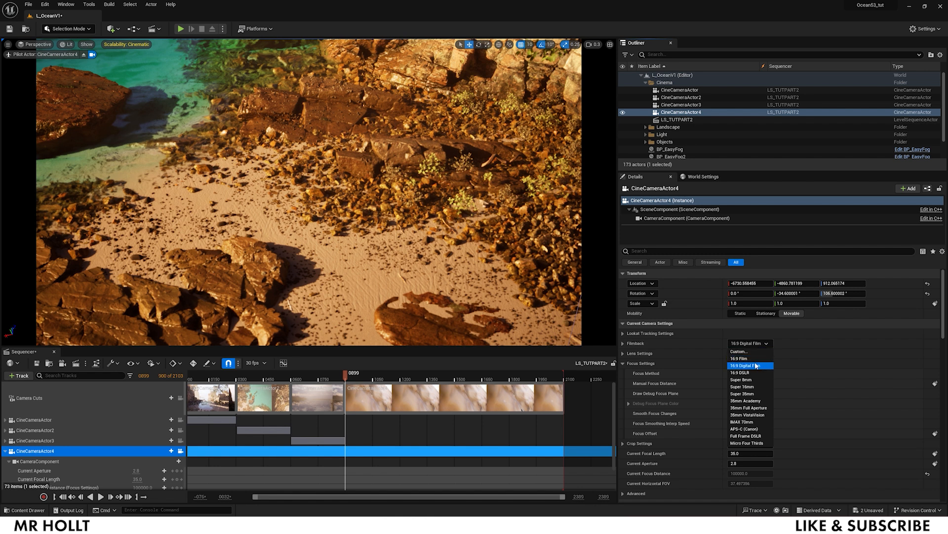
{"action": "left_click", "coordinate": [752, 372]}
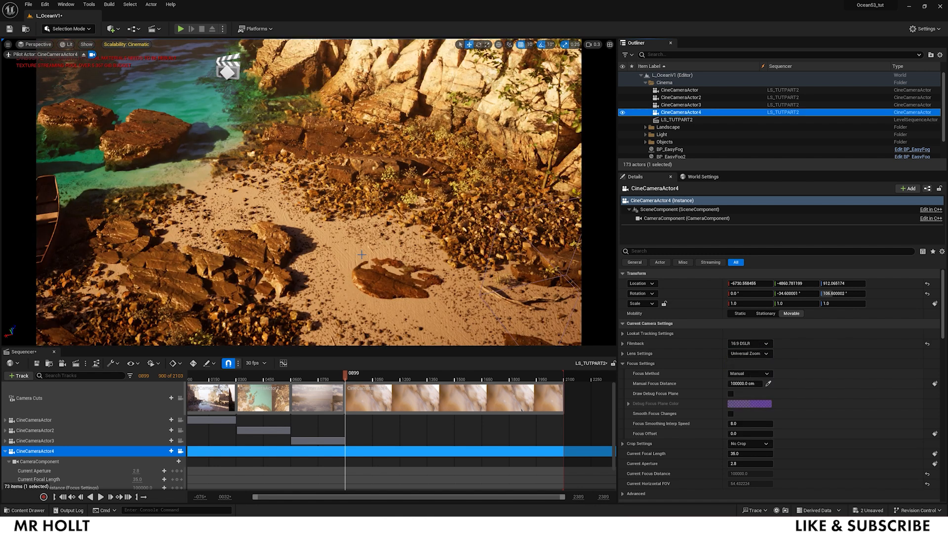
{"action": "right_click_drag", "start_coordinate": [439, 233], "coordinate": [553, 268]}
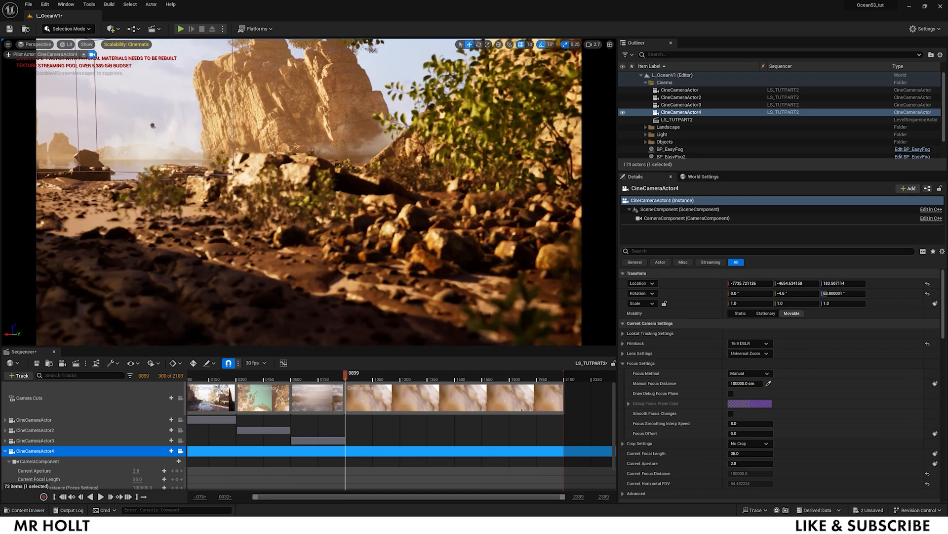
Reframe CineCameraActor4 on a slightly raised view over the beach rocks toward the cliff and key its transform at frame 899
{"action": "right_click_drag", "start_coordinate": [308, 191], "coordinate": [298, 269]}
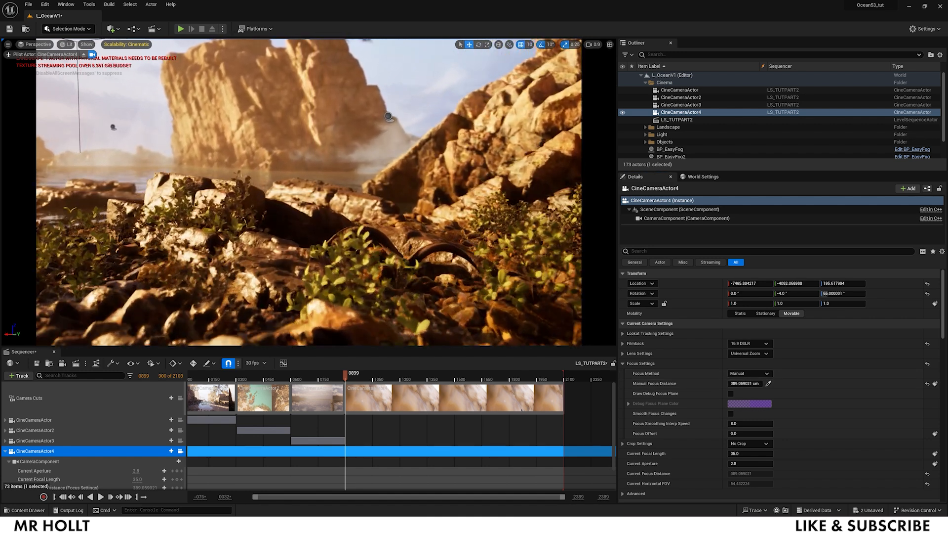
{"action": "right_click_drag", "start_coordinate": [308, 192], "coordinate": [403, 238]}
{"action": "key", "text": "s"}
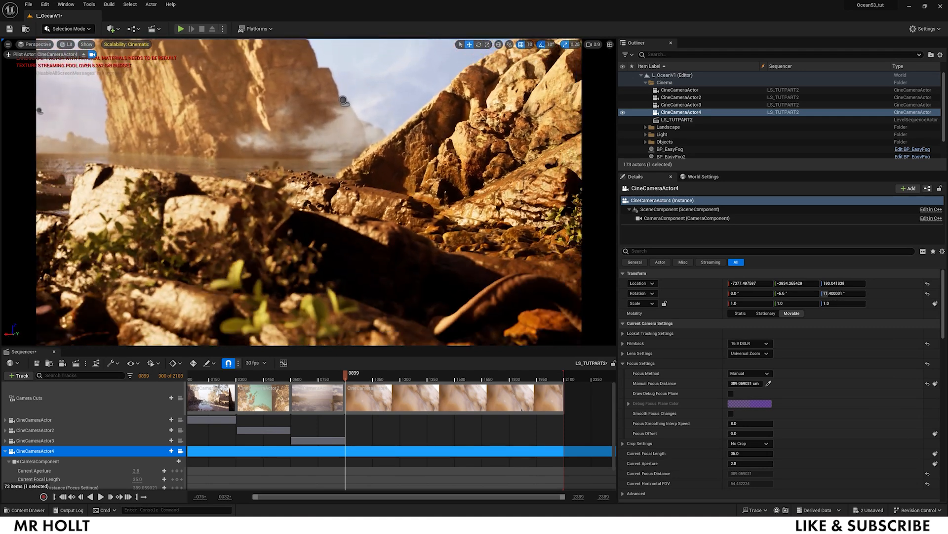
{"action": "key", "text": "s"}
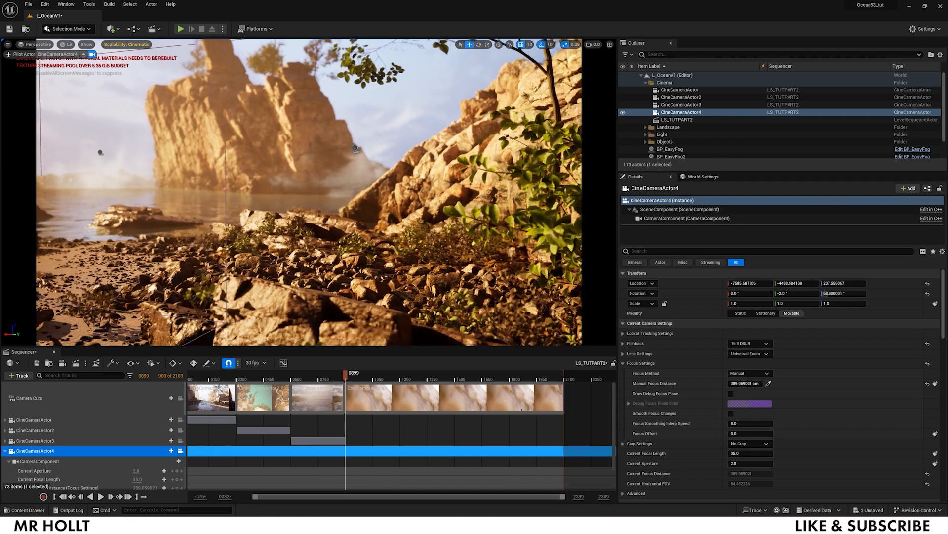
{"action": "key", "text": "s"}
{"action": "key", "text": "s"}
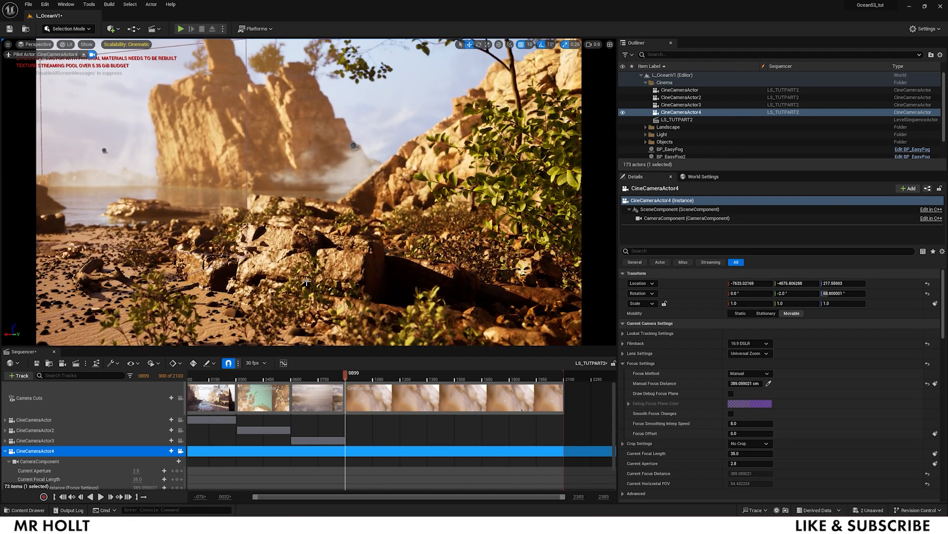
{"action": "key", "text": "d"}
{"action": "key", "text": "e"}
{"action": "right_click_drag", "start_coordinate": [320, 270], "coordinate": [313, 271]}
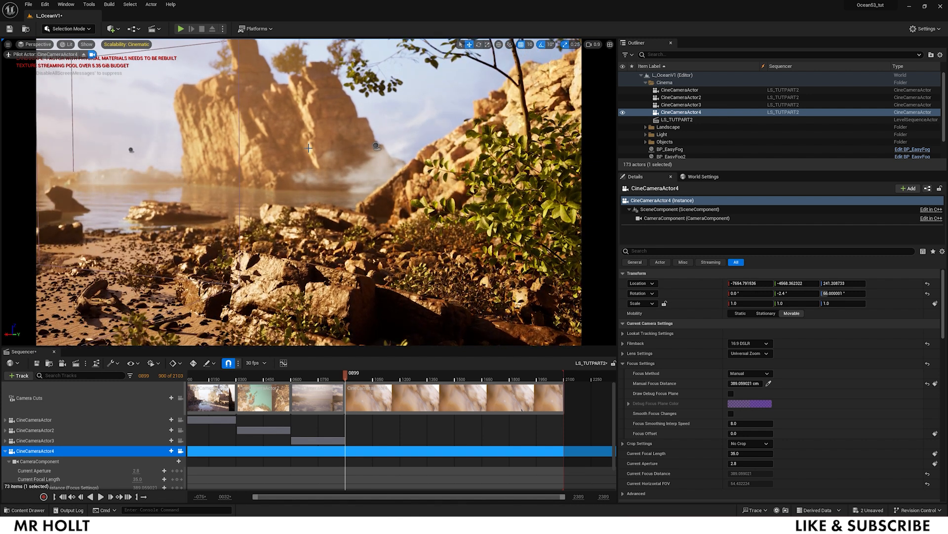
{"action": "right_click_drag", "start_coordinate": [313, 271], "coordinate": [314, 280]}
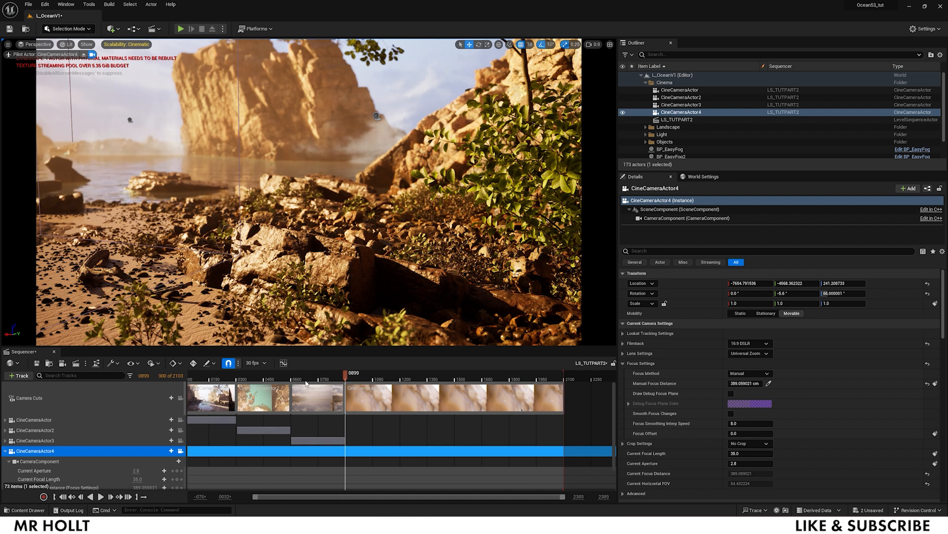
{"action": "scroll", "coordinate": [52, 459], "scroll_direction": "down", "scroll_amount": 2}
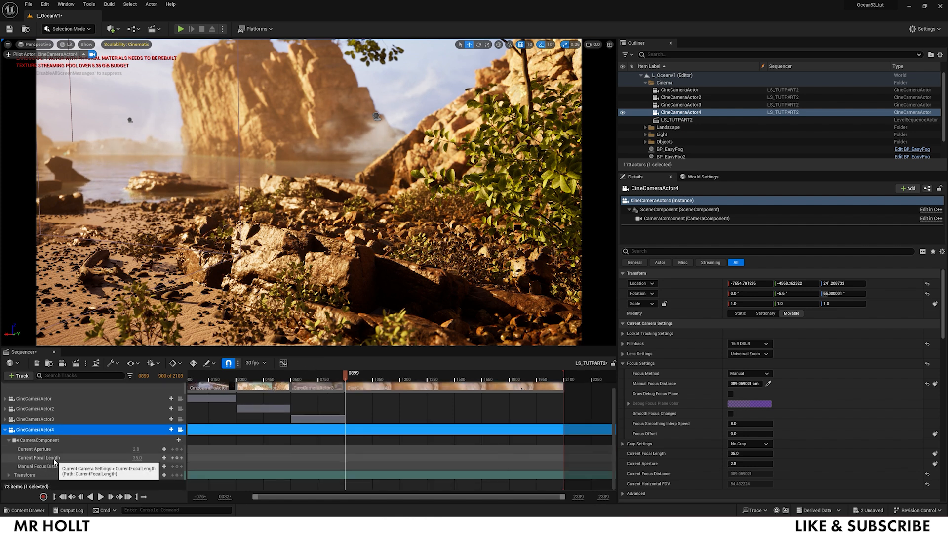
{"action": "left_click", "coordinate": [178, 475]}
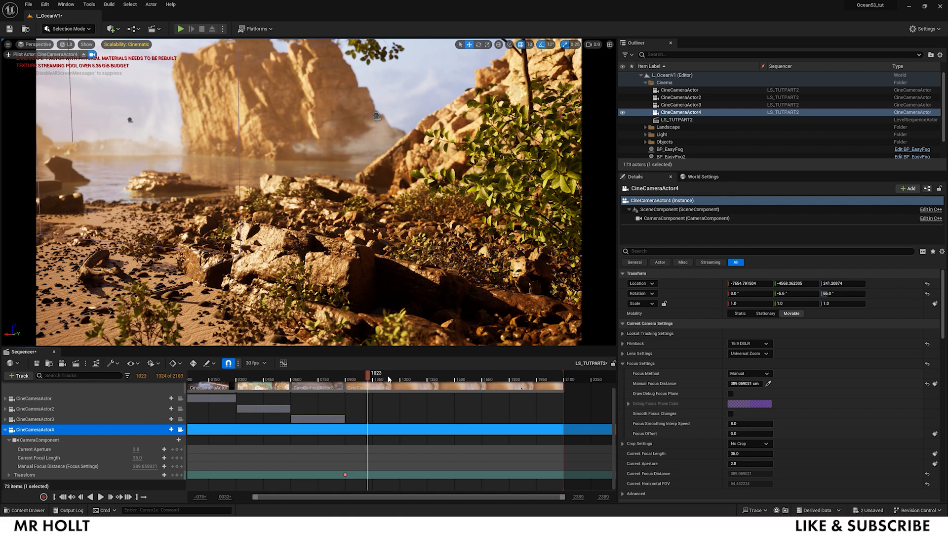
At frame 1196, fly CineCameraActor4 forward and turn it to the sunlit rock stacks over the water, keying its transform
{"action": "key", "text": "w"}
{"action": "right_click_drag", "start_coordinate": [309, 191], "coordinate": [253, 162]}
{"action": "key", "text": "w"}
{"action": "key", "text": "d"}
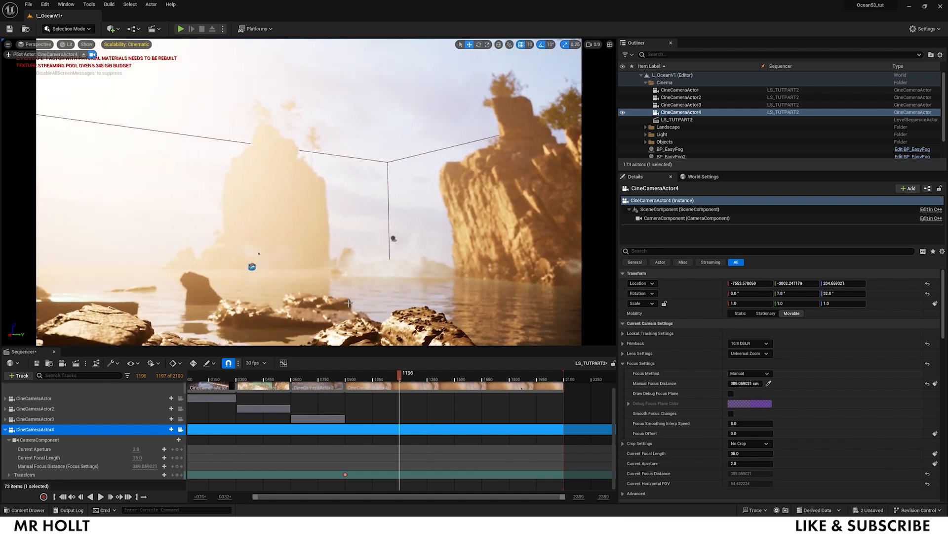
{"action": "left_click", "coordinate": [177, 475]}
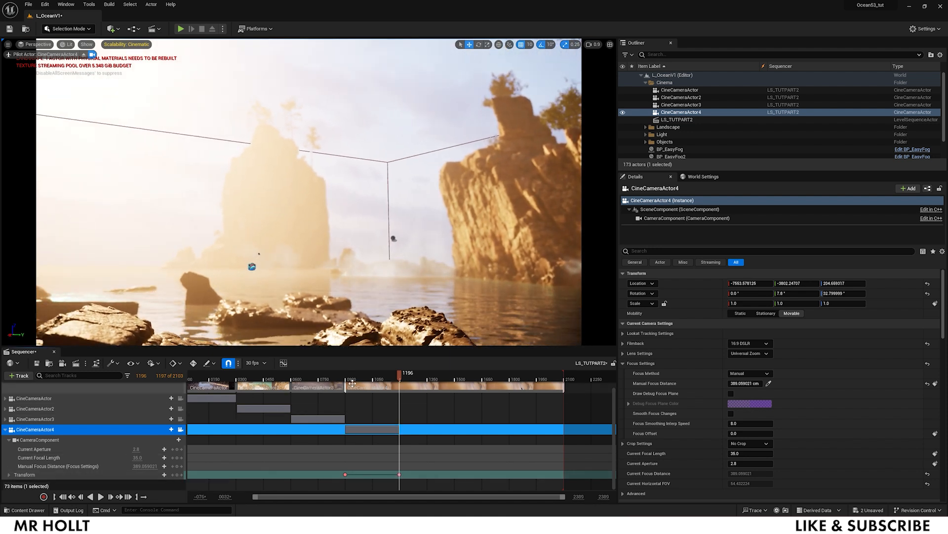
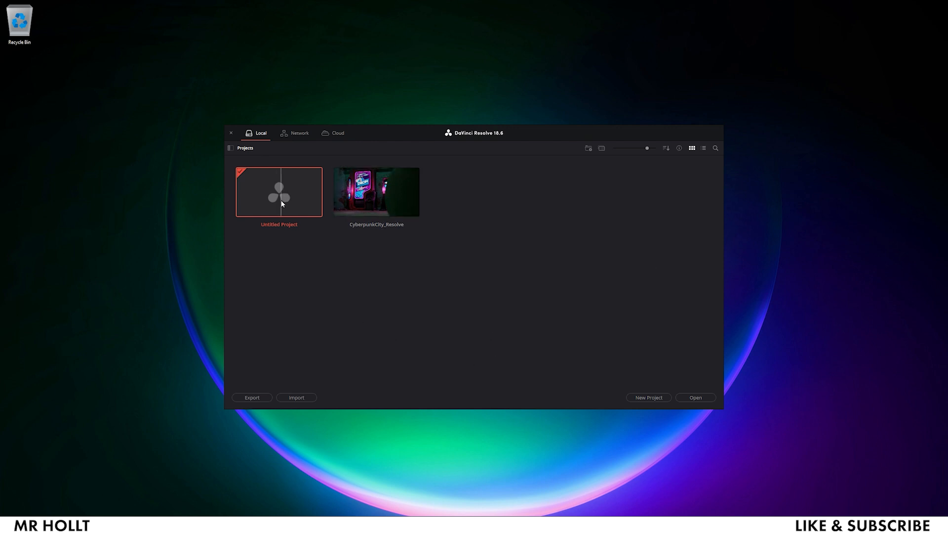
Switch to DaVinci Resolve, open Untitled Project and bring up the Color Management section of its project settings
{"action": "left_click", "coordinate": [695, 397]}
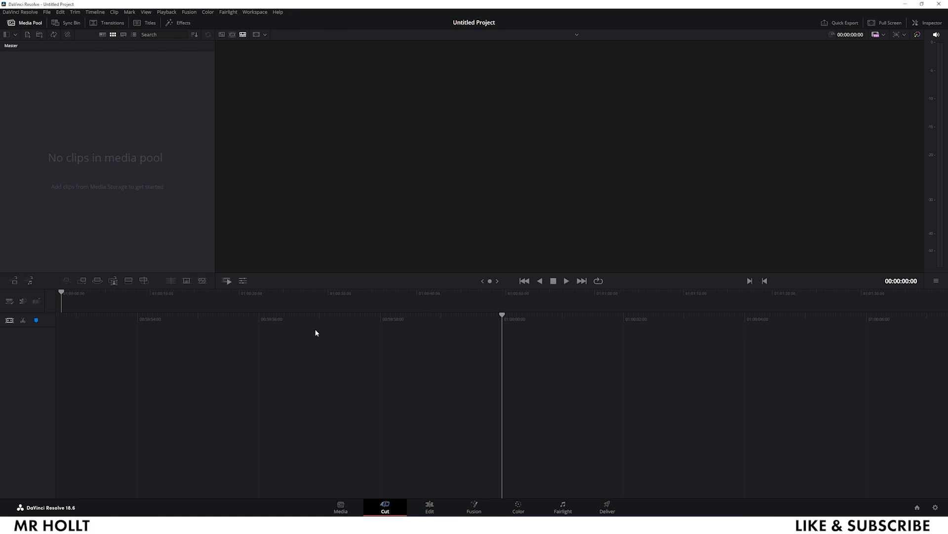
{"action": "left_click", "coordinate": [47, 12]}
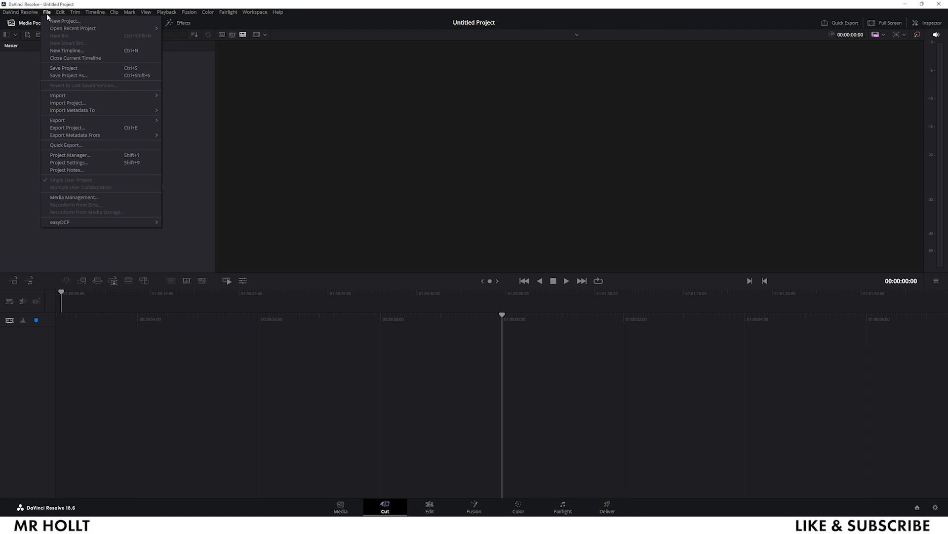
{"action": "left_click", "coordinate": [58, 160]}
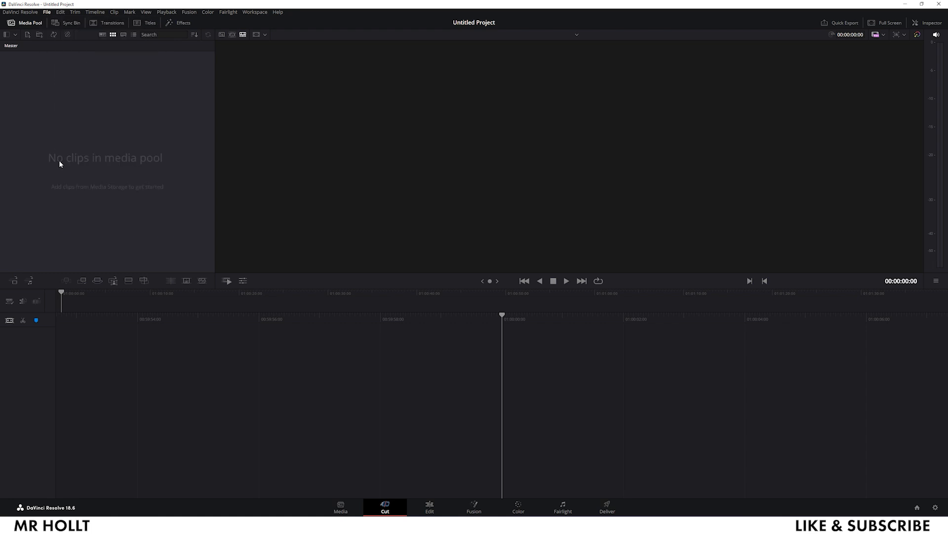
{"action": "left_click", "coordinate": [325, 107]}
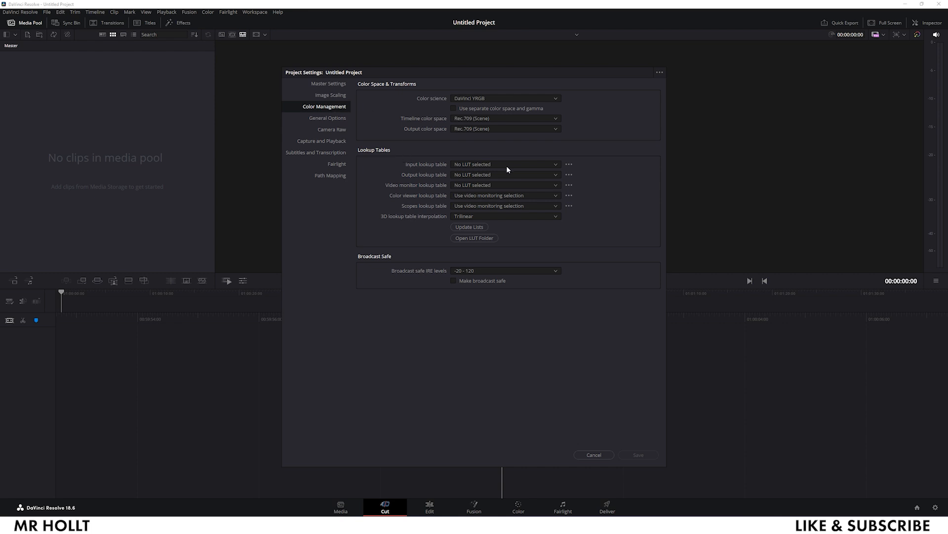
Set the input lookup table to Linear to sRGB and save the project settings
{"action": "left_click", "coordinate": [556, 165]}
{"action": "scroll", "coordinate": [514, 212], "scroll_direction": "down", "scroll_amount": 10}
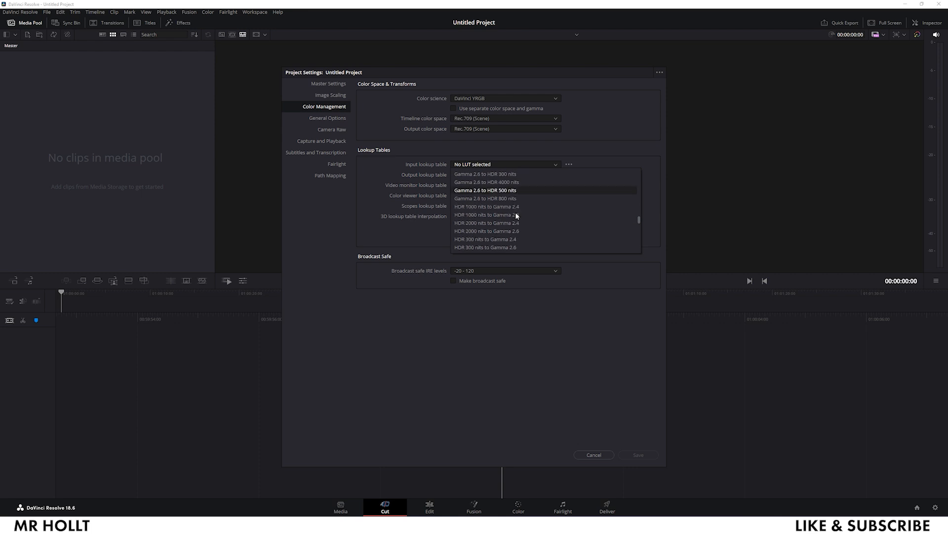
{"action": "scroll", "coordinate": [516, 216], "scroll_direction": "down", "scroll_amount": 5}
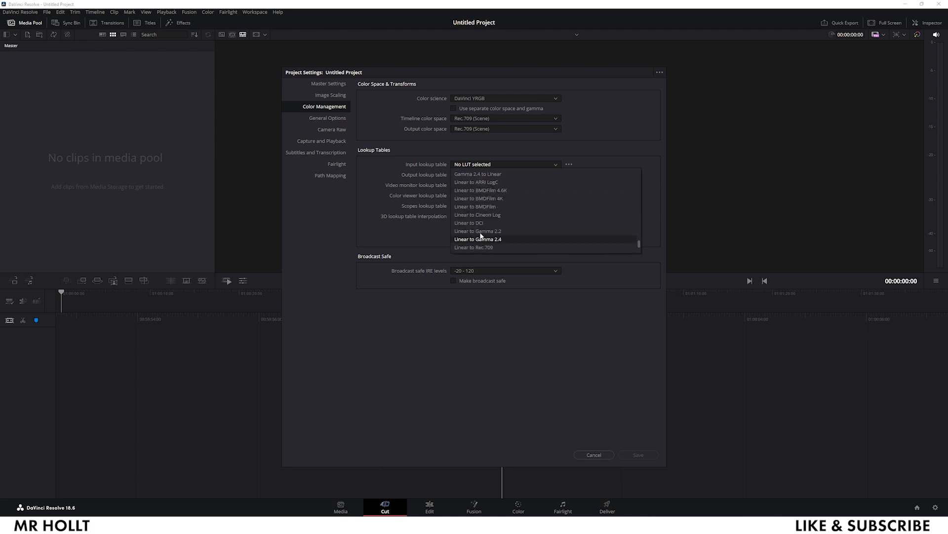
{"action": "scroll", "coordinate": [480, 217], "scroll_direction": "down", "scroll_amount": 5}
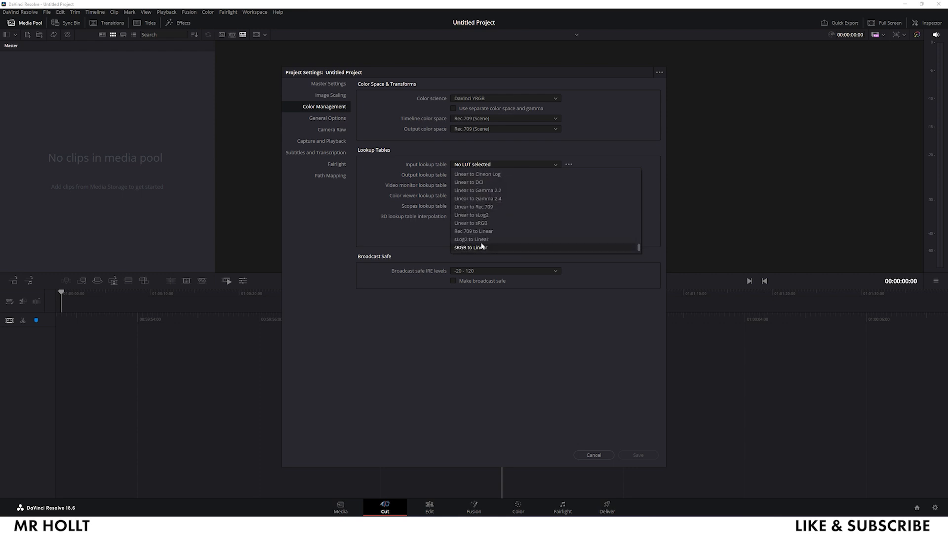
{"action": "left_click", "coordinate": [482, 223]}
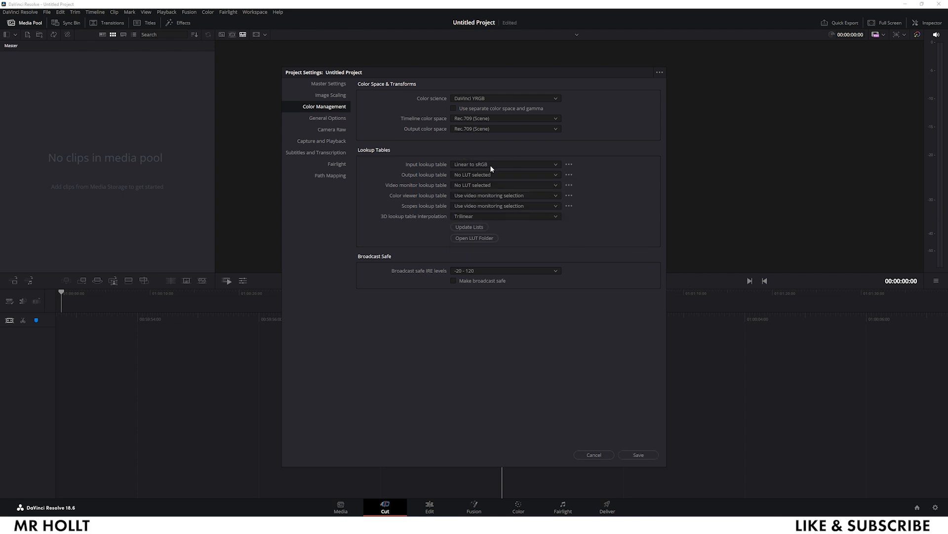
{"action": "left_click", "coordinate": [637, 454]}
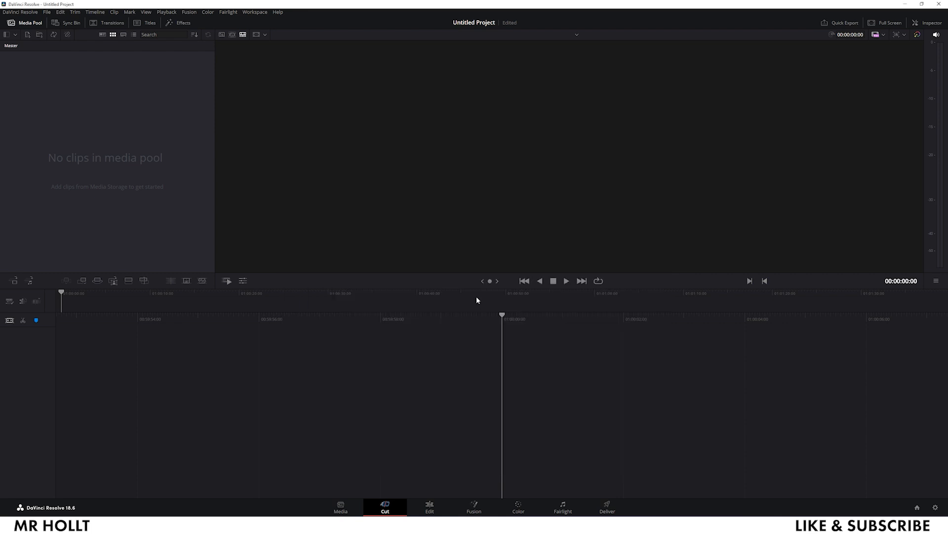
Go to the Media page and set the media storage frame display mode to Sequence
{"action": "left_click", "coordinate": [344, 509]}
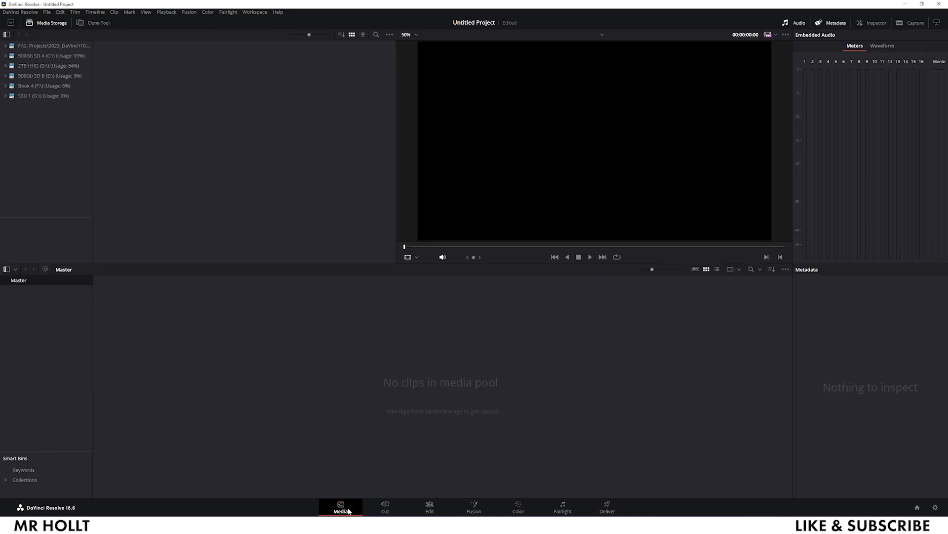
{"action": "left_click", "coordinate": [390, 35]}
{"action": "mouse_move", "coordinate": [429, 43]}
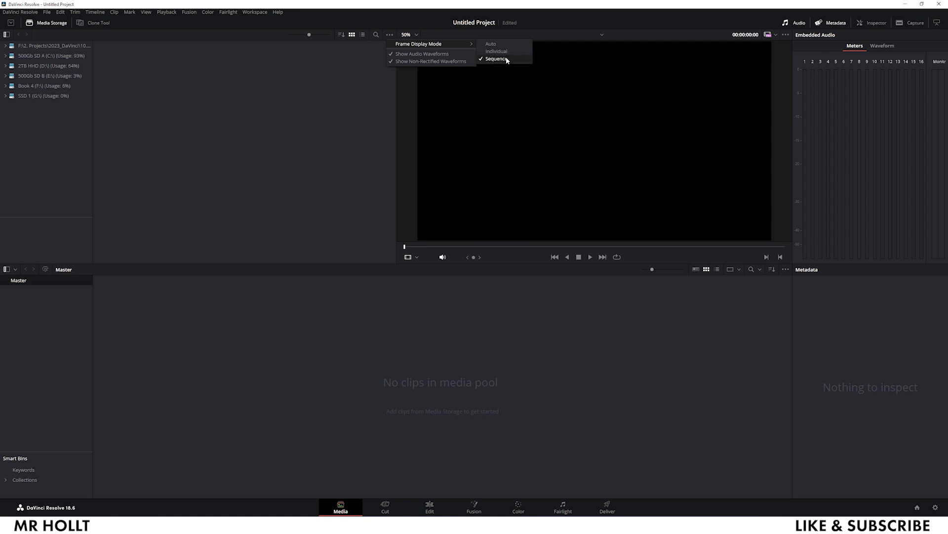
{"action": "left_click", "coordinate": [496, 59]}
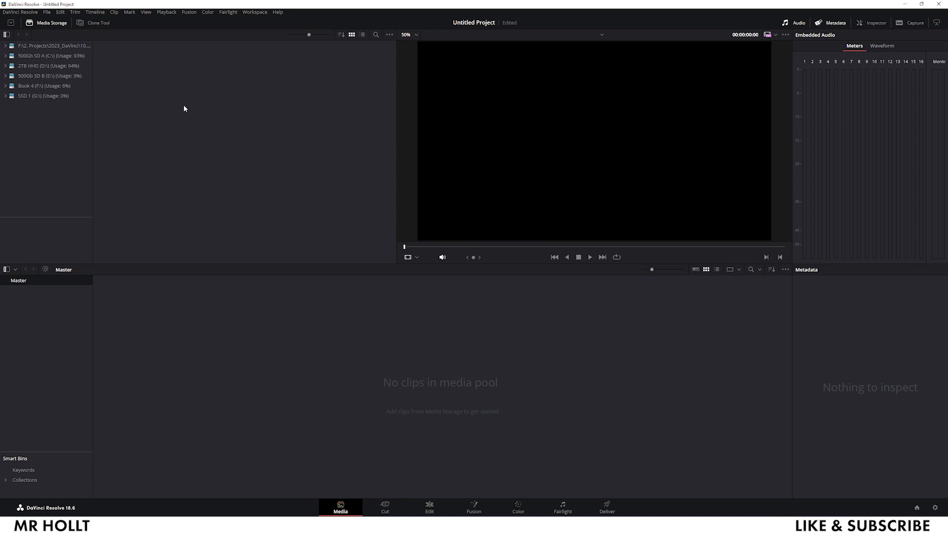
Import the EXR frames LS_TUTPART2.0000 through LS_TUTPART2.2127 from the Export2 folder into the media pool
{"action": "key", "text": "ctrl+i"}
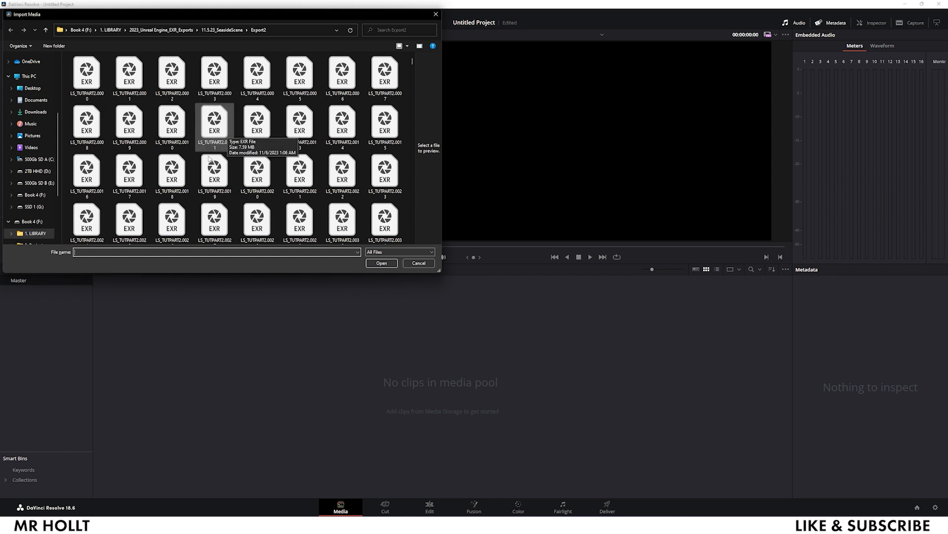
{"action": "left_click", "coordinate": [101, 83]}
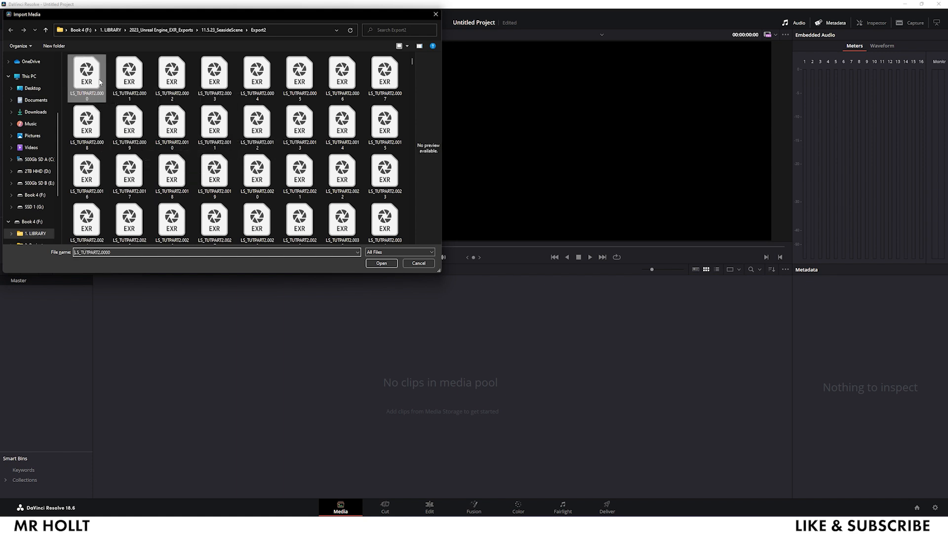
{"action": "scroll", "coordinate": [414, 73], "scroll_direction": "down", "scroll_amount": 4}
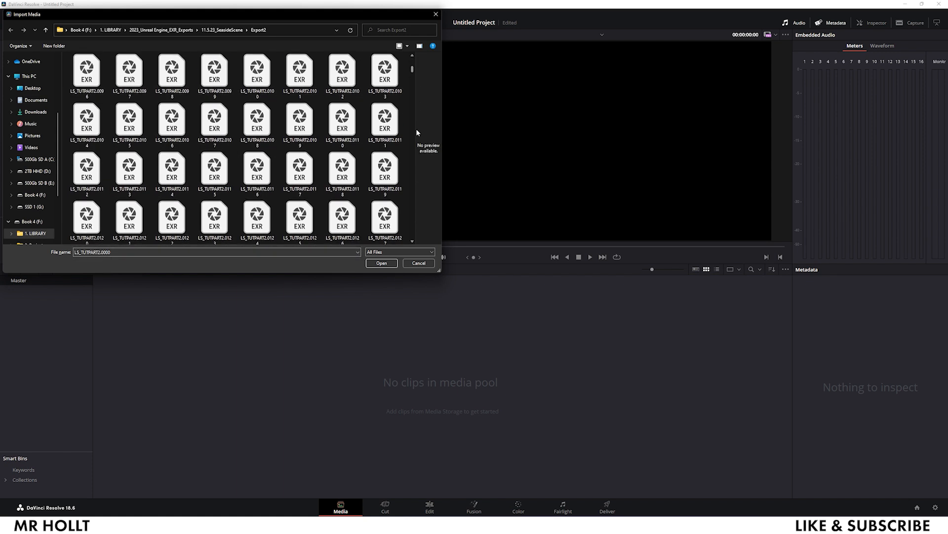
{"action": "left_click_drag", "start_coordinate": [413, 69], "coordinate": [412, 239]}
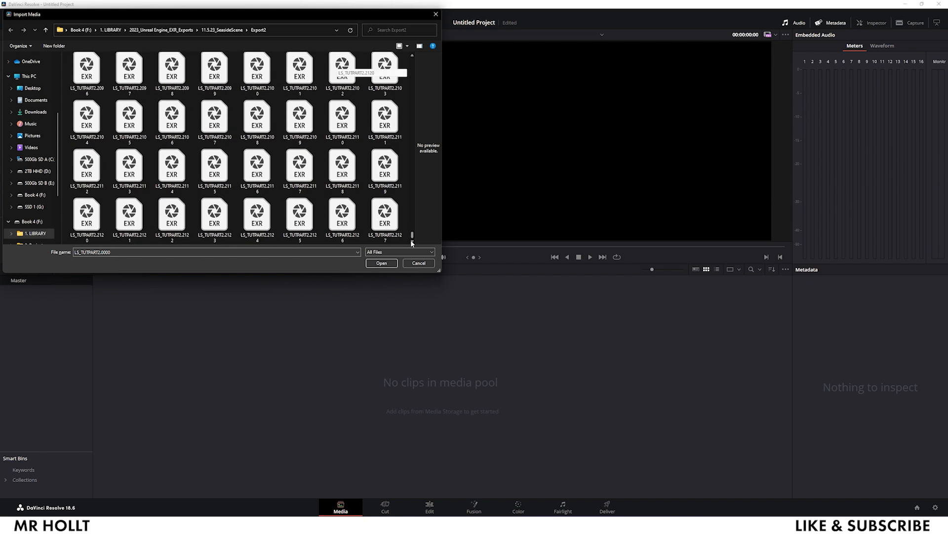
{"action": "left_click", "coordinate": [396, 210], "text": "shift"}
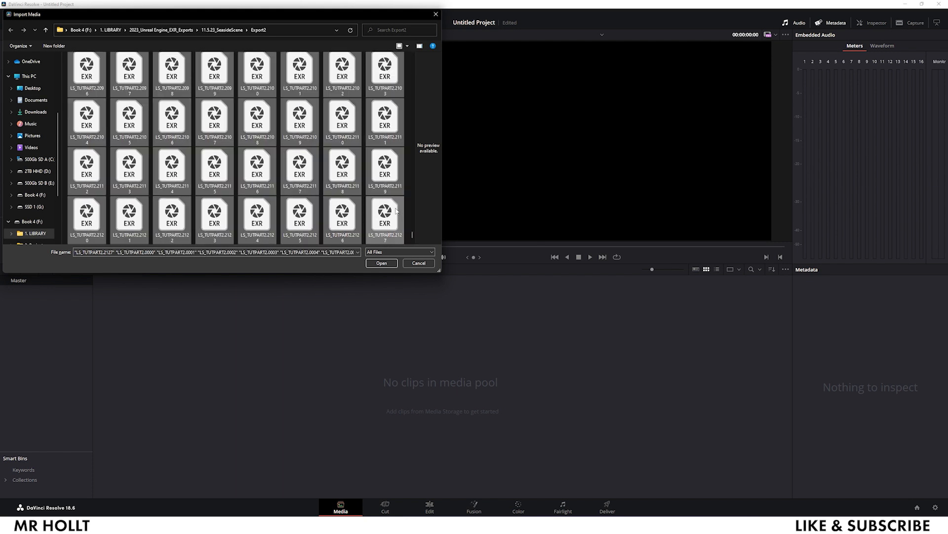
{"action": "left_click", "coordinate": [381, 263]}
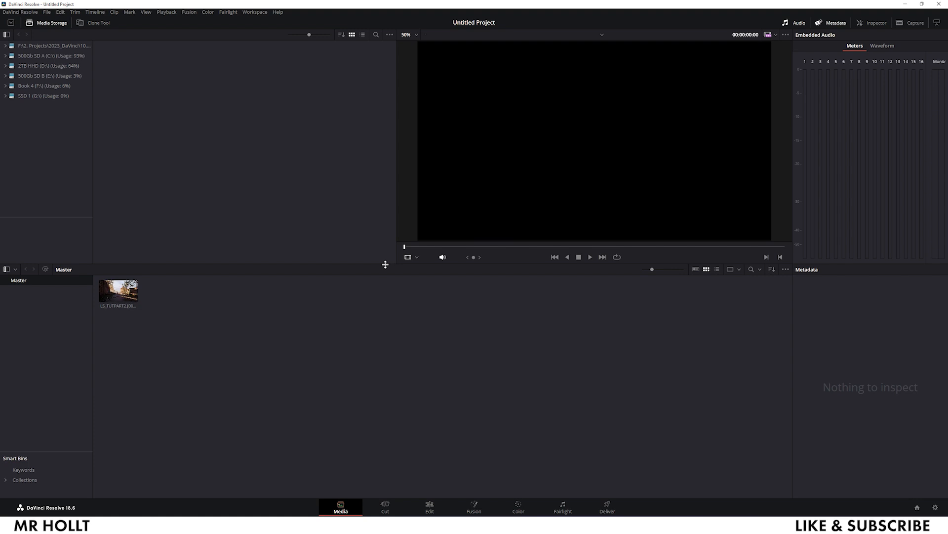
Preview the imported LS_TUTPART2 image sequence and place it at the start of a new timeline on the Edit page
{"action": "left_click", "coordinate": [113, 297]}
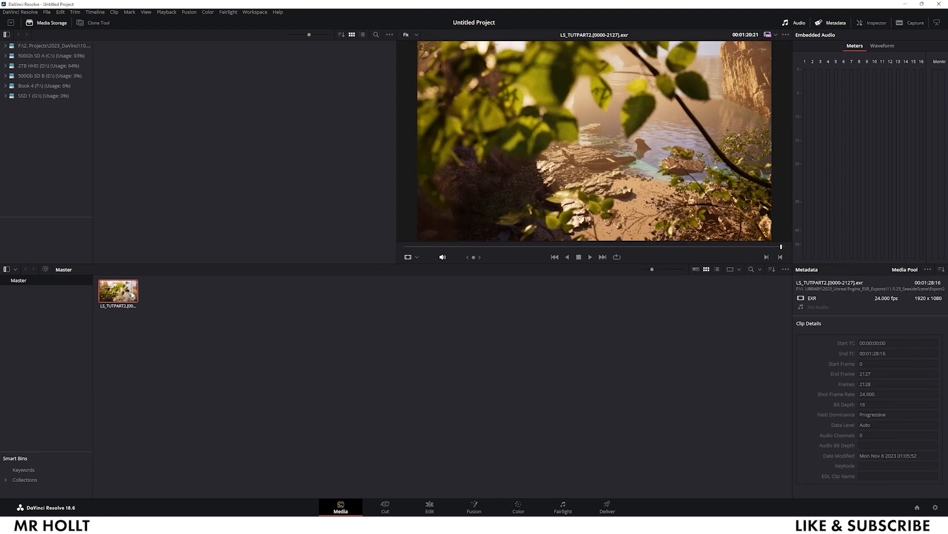
{"action": "left_click", "coordinate": [429, 507]}
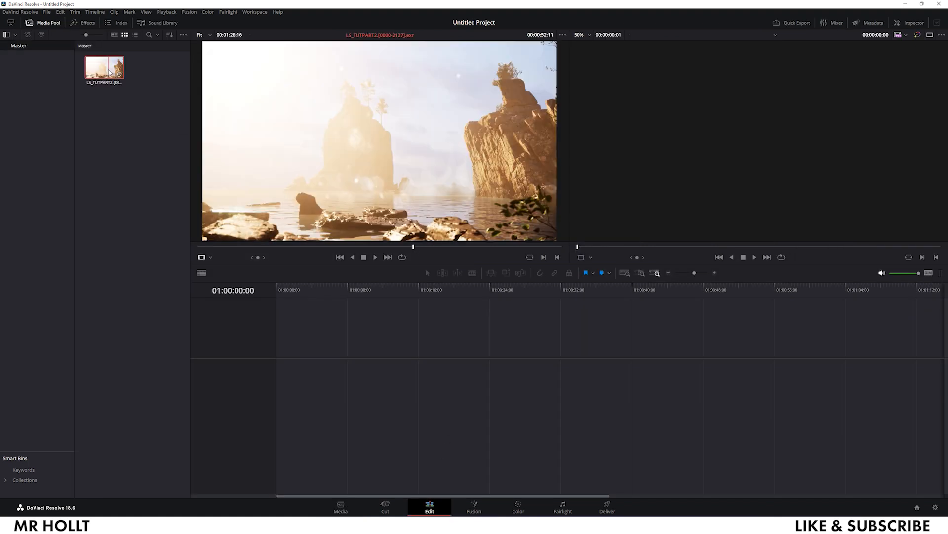
{"action": "left_click_drag", "start_coordinate": [110, 73], "coordinate": [368, 362]}
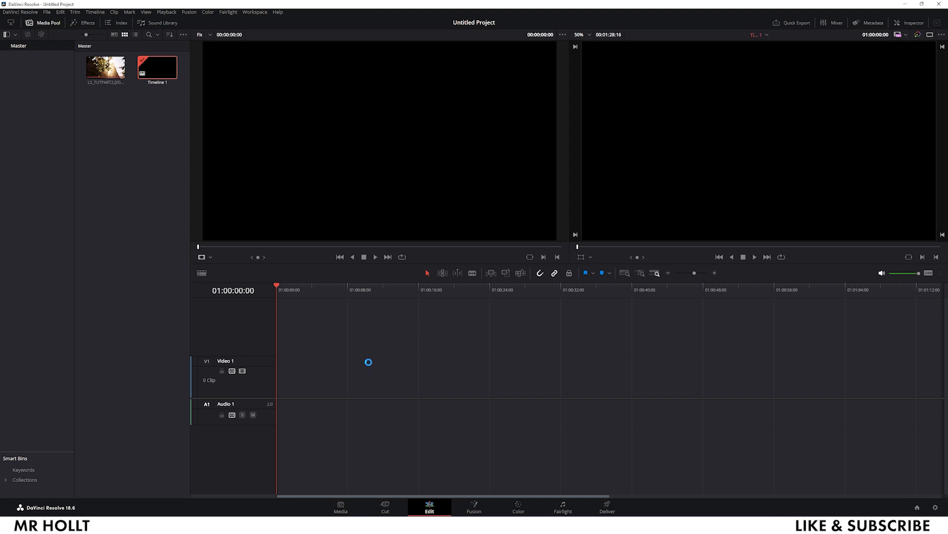
Scrub back and forth through the LS_TUTPART2 clip on the timeline to review the rendered shots
{"action": "left_click_drag", "start_coordinate": [277, 285], "coordinate": [315, 342]}
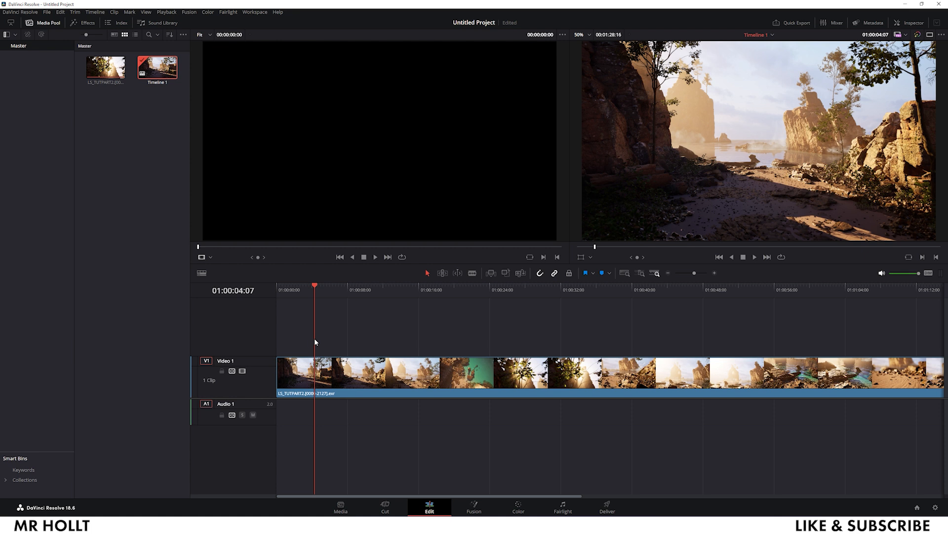
{"action": "left_click_drag", "start_coordinate": [318, 286], "coordinate": [876, 338]}
{"action": "mouse_move", "coordinate": [488, 496]}
{"action": "left_mouse_down"}
{"action": "mouse_move", "coordinate": [550, 495]}
{"action": "mouse_move", "coordinate": [475, 491]}
{"action": "left_mouse_up"}
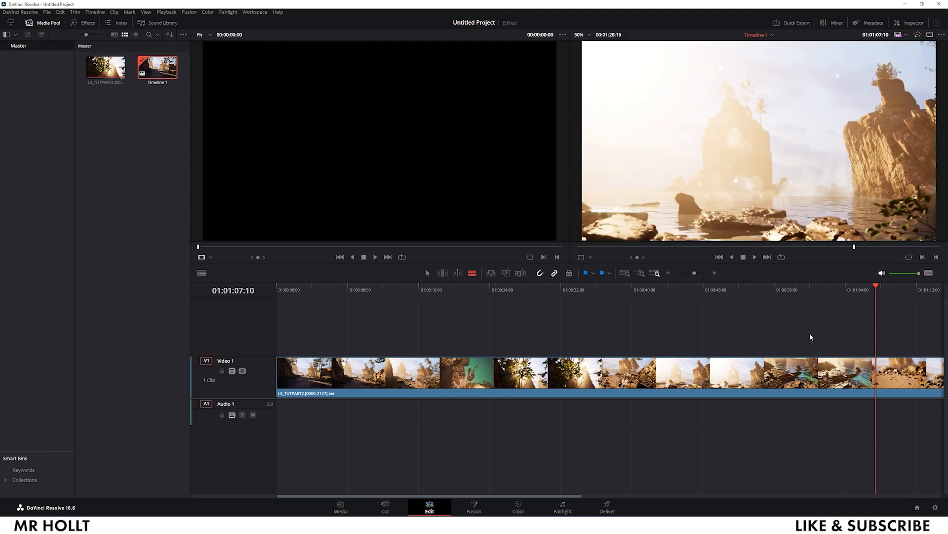
{"action": "left_click_drag", "start_coordinate": [877, 285], "coordinate": [411, 314]}
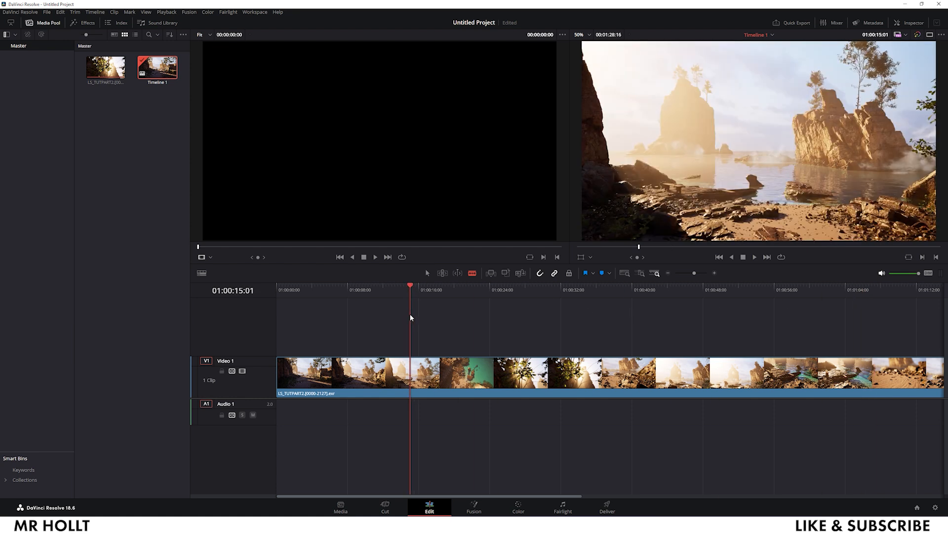
Bring Contact - The Tower of Light.mp3 into the media pool and place it at the start of Audio 1
{"action": "left_click", "coordinate": [87, 175]}
{"action": "left_click", "coordinate": [106, 67]}
{"action": "left_click_drag", "start_coordinate": [106, 67], "coordinate": [301, 421]}
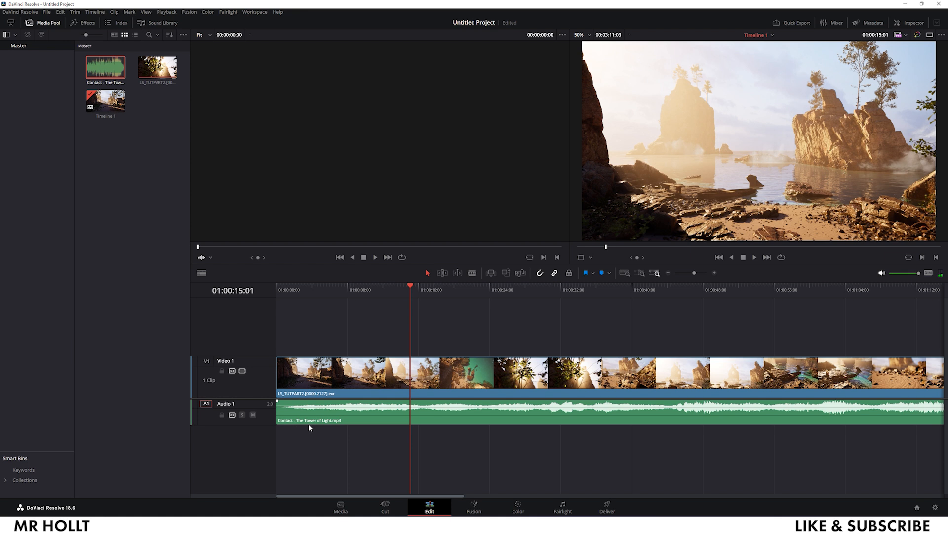
Play the timeline from the beginning with the music, scrub ahead through the shots, and mute the Audio 1 track
{"action": "key", "text": "Home"}
{"action": "key", "text": "space"}
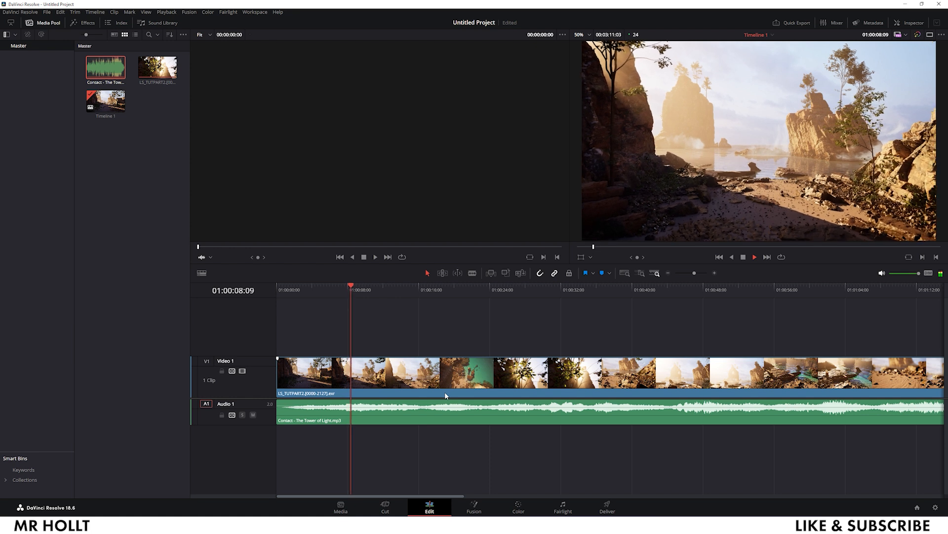
{"action": "key", "text": "space"}
{"action": "left_click_drag", "start_coordinate": [371, 289], "coordinate": [893, 309]}
{"action": "left_click", "coordinate": [253, 415]}
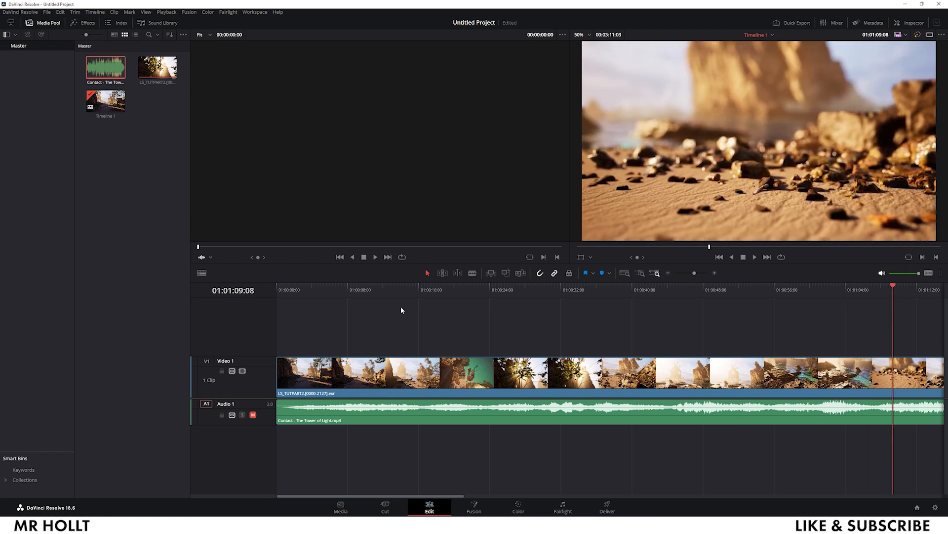
Split out the short section after the first shot, near 01:00:15, and move that piece up to Video 2
{"action": "left_click_drag", "start_coordinate": [313, 281], "coordinate": [413, 292]}
{"action": "key", "text": "b"}
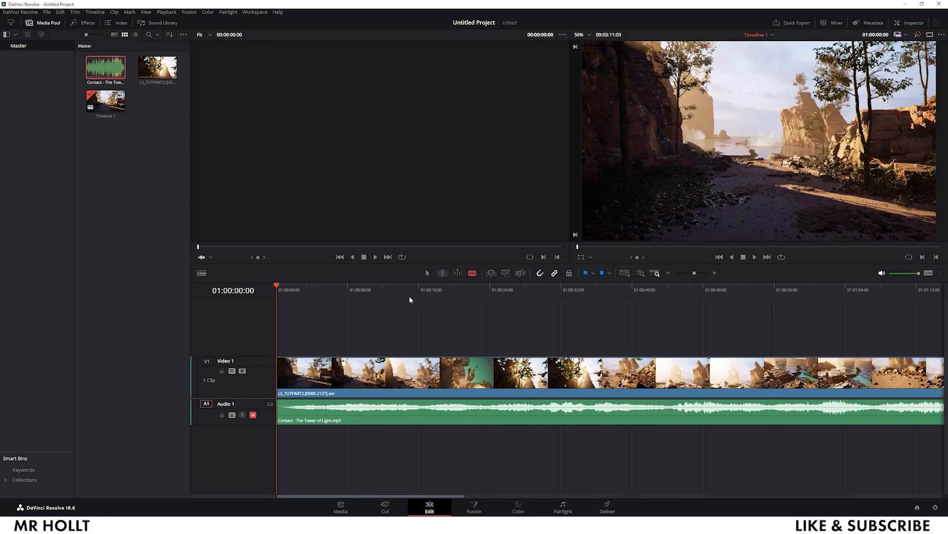
{"action": "left_click_drag", "start_coordinate": [409, 299], "coordinate": [419, 289]}
{"action": "left_click", "coordinate": [416, 368]}
{"action": "left_click", "coordinate": [419, 371]}
{"action": "left_click_drag", "start_coordinate": [414, 376], "coordinate": [419, 346]}
Split the rest of the clip at the following shot changes, up to the one at 01:00:52:14
{"action": "left_click_drag", "start_coordinate": [439, 291], "coordinate": [745, 295]}
{"action": "key", "text": "ctrl+b"}
{"action": "key", "text": "ctrl+b"}
{"action": "key", "text": "a"}
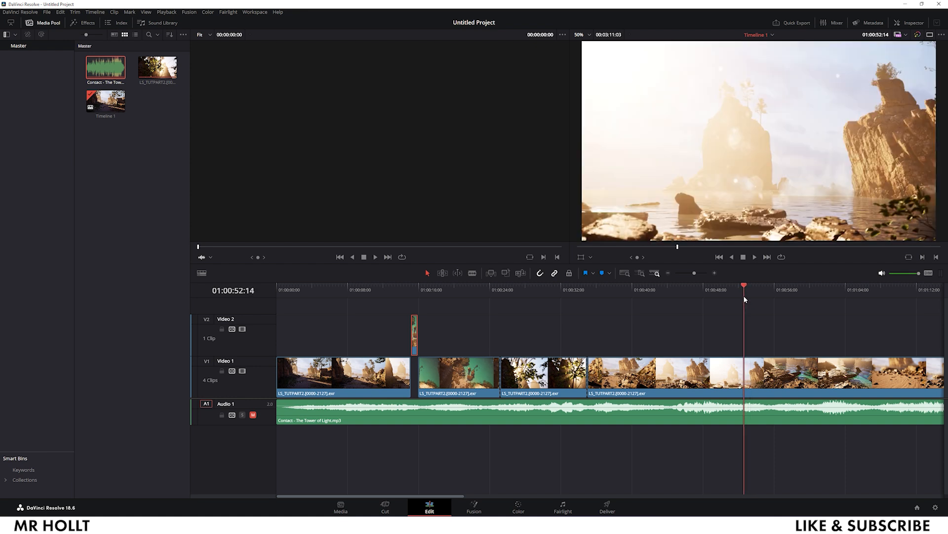
{"action": "key", "text": "ctrl+b"}
Split the remaining clip at the 01:01:05:01 shot change and find the final shot change after it
{"action": "left_click", "coordinate": [870, 297]}
{"action": "mouse_move", "coordinate": [870, 297]}
{"action": "left_mouse_down"}
{"action": "mouse_move", "coordinate": [846, 300]}
{"action": "mouse_move", "coordinate": [855, 297]}
{"action": "left_mouse_up"}
{"action": "key", "text": "b"}
{"action": "left_click", "coordinate": [855, 373]}
{"action": "right_click", "coordinate": [820, 330]}
{"action": "middle_click_drag", "start_coordinate": [792, 328], "coordinate": [385, 331]}
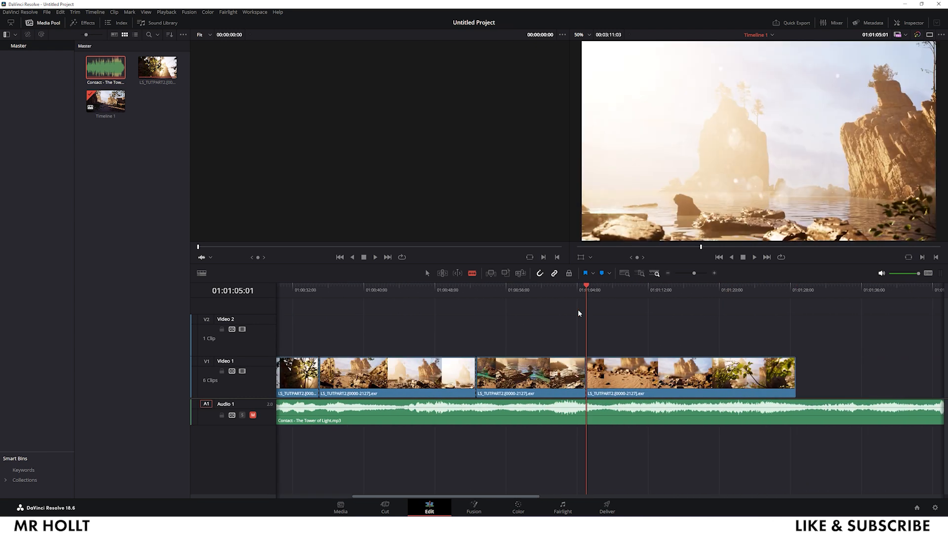
{"action": "left_click_drag", "start_coordinate": [588, 284], "coordinate": [690, 289]}
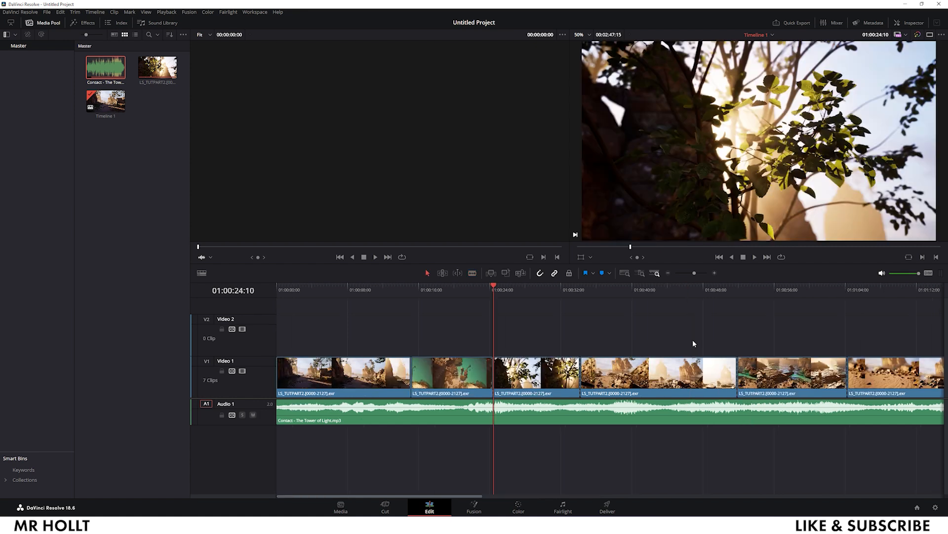
Move the split clips out of the way on Video 1 and Video 2, and place the backlit leaves shot at the start of Video 1
{"action": "left_click_drag", "start_coordinate": [692, 341], "coordinate": [778, 345]}
{"action": "left_click_drag", "start_coordinate": [503, 288], "coordinate": [616, 292]}
{"action": "scroll", "coordinate": [525, 341], "scroll_direction": "right", "scroll_amount": 3}
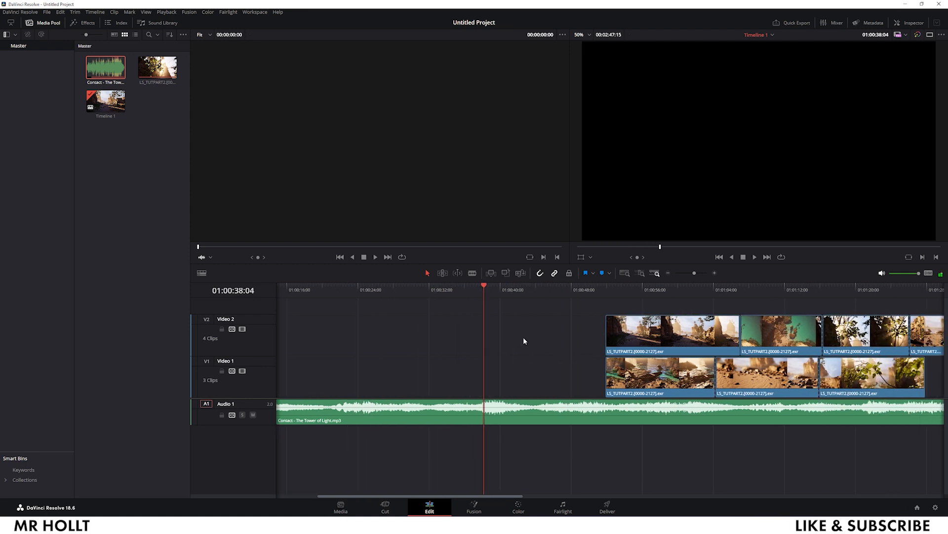
{"action": "left_click_drag", "start_coordinate": [872, 337], "coordinate": [308, 390]}
{"action": "scroll", "coordinate": [534, 379], "scroll_direction": "right", "scroll_amount": 2}
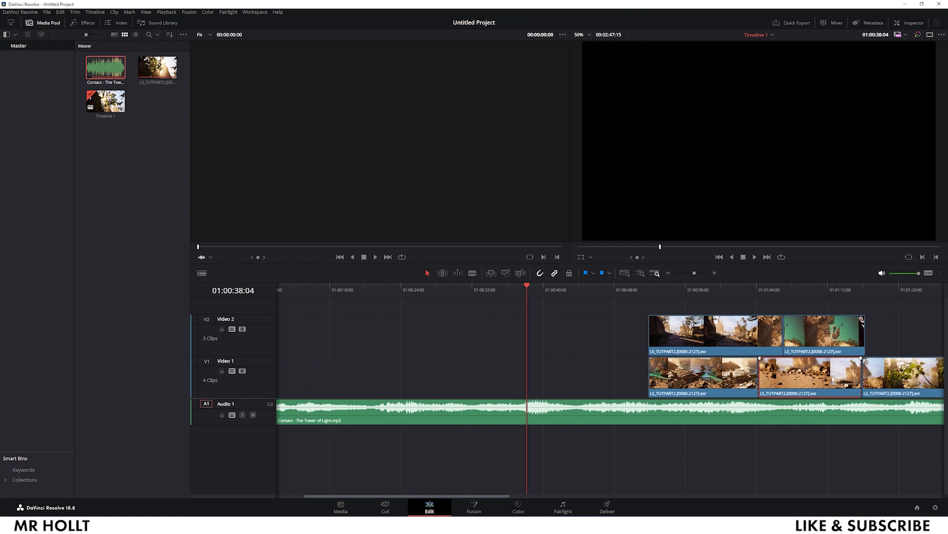
Arrange the pebble beach, leafy branch and boat shots in that order after the opening leaves shot on Video 1
{"action": "scroll", "coordinate": [833, 380], "scroll_direction": "right", "scroll_amount": 2}
{"action": "left_click_drag", "start_coordinate": [723, 383], "coordinate": [323, 384]}
{"action": "scroll", "coordinate": [691, 380], "scroll_direction": "right", "scroll_amount": 2}
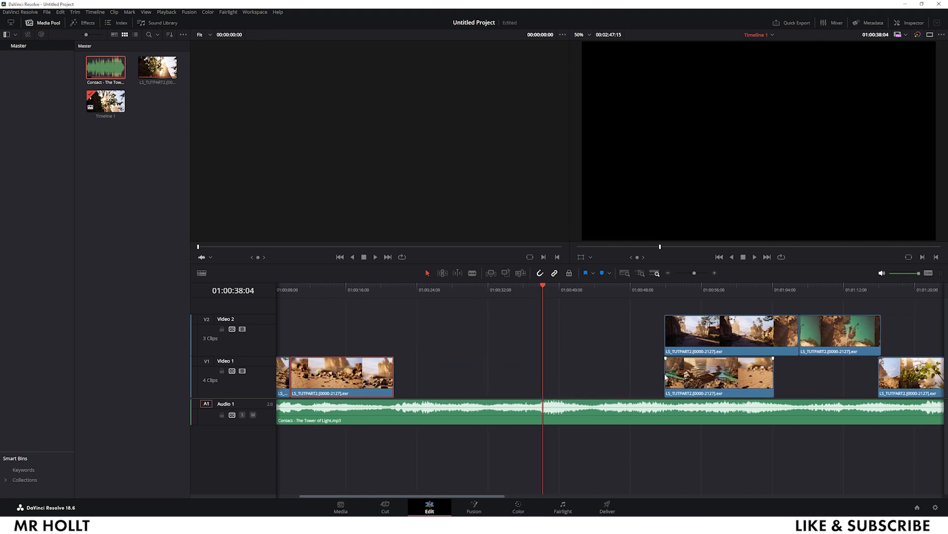
{"action": "left_click_drag", "start_coordinate": [689, 377], "coordinate": [418, 383]}
{"action": "scroll", "coordinate": [568, 371], "scroll_direction": "right", "scroll_amount": 1}
{"action": "scroll", "coordinate": [588, 374], "scroll_direction": "right", "scroll_amount": 1}
{"action": "left_click_drag", "start_coordinate": [850, 383], "coordinate": [471, 374]}
{"action": "left_click_drag", "start_coordinate": [397, 352], "coordinate": [399, 368]}
Add the rocky beach, aerial cove and shaded path shots, in that order, after the boat shot on Video 1
{"action": "left_click_drag", "start_coordinate": [939, 336], "coordinate": [383, 368]}
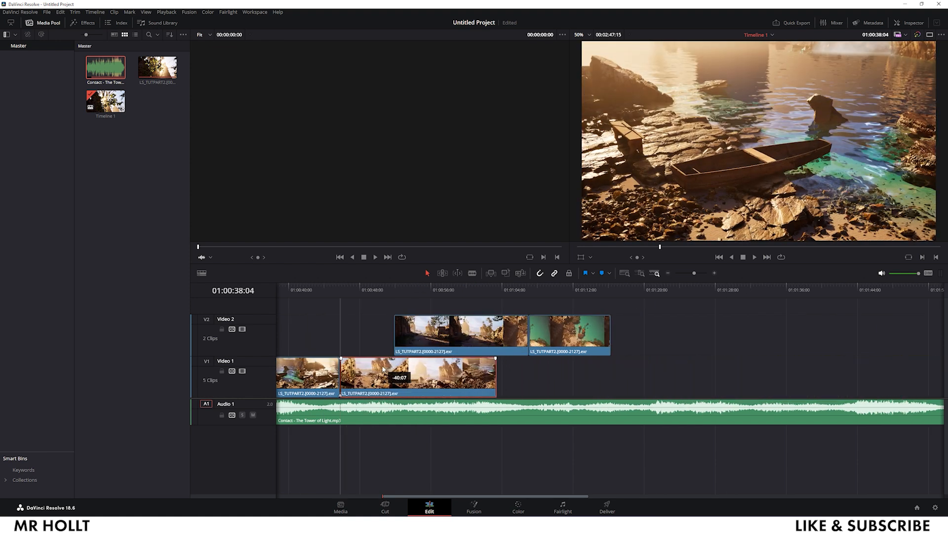
{"action": "left_click_drag", "start_coordinate": [576, 339], "coordinate": [545, 375]}
{"action": "left_click_drag", "start_coordinate": [474, 335], "coordinate": [659, 374]}
{"action": "scroll", "coordinate": [730, 330], "scroll_direction": "left", "scroll_amount": 5}
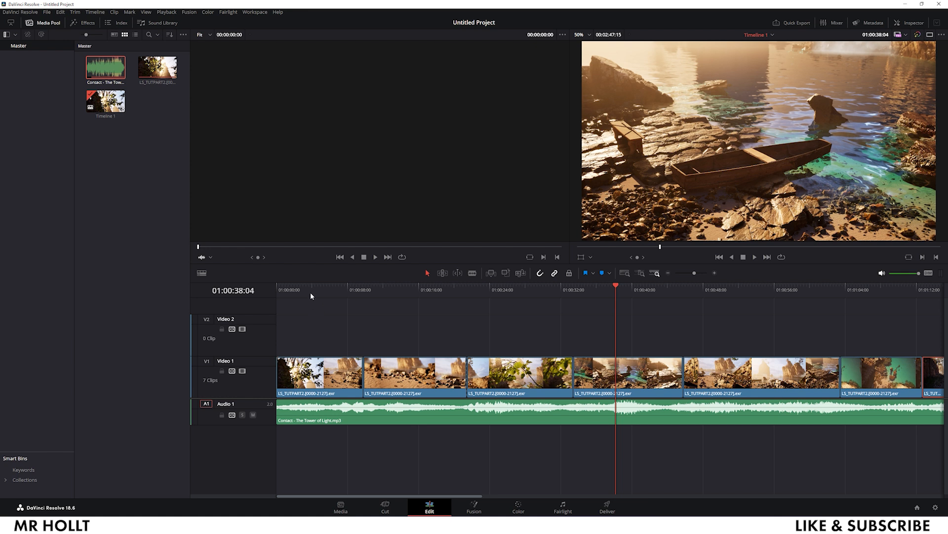
Play the rearranged edit from the start and check the cut into the leafy branch shot against the music
{"action": "left_click_drag", "start_coordinate": [305, 285], "coordinate": [271, 289]}
{"action": "key", "text": "space"}
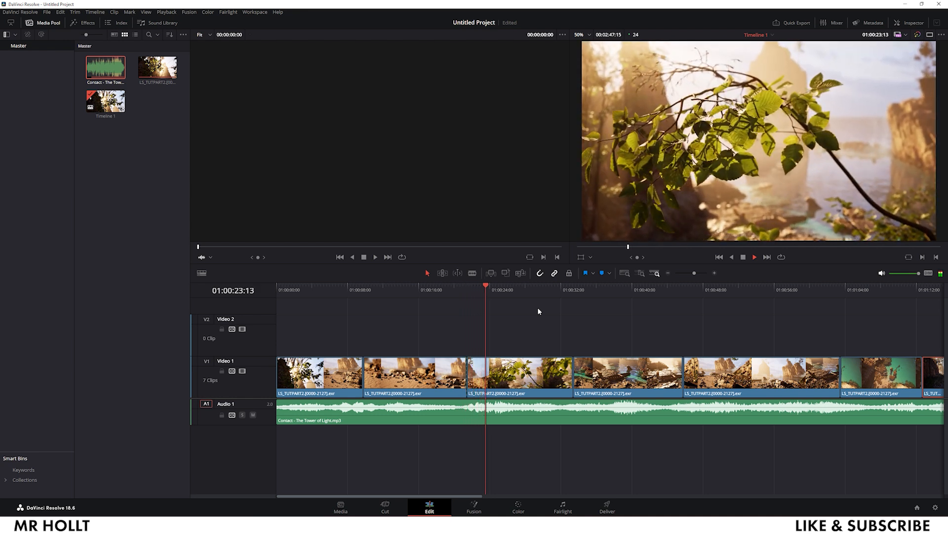
{"action": "key", "text": "space"}
{"action": "left_click_drag", "start_coordinate": [491, 287], "coordinate": [480, 288]}
{"action": "left_click_drag", "start_coordinate": [468, 379], "coordinate": [457, 376]}
{"action": "key", "text": "ctrl+z"}
{"action": "key", "text": "ctrl+z"}
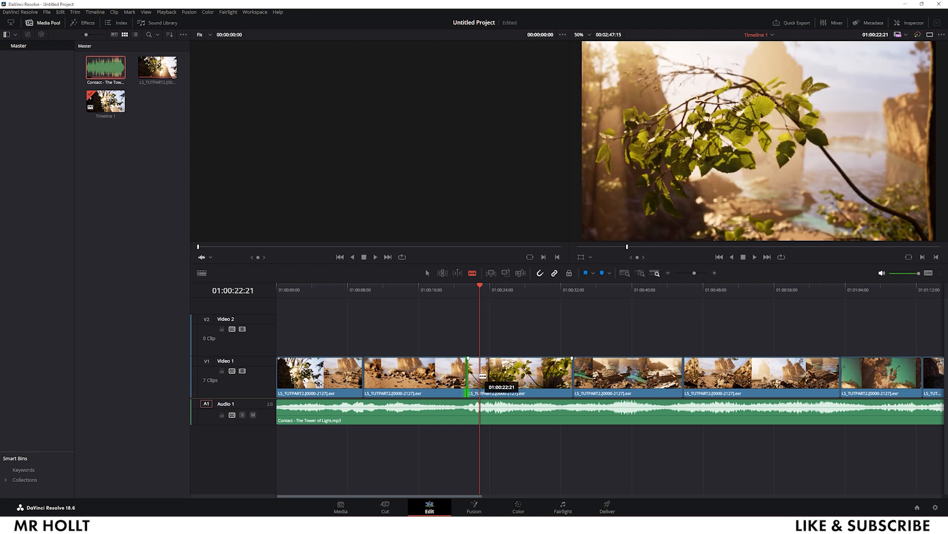
Split the leafy branch shot at 01:00:23:03 and ripple delete its opening piece
{"action": "key", "text": "b"}
{"action": "left_click", "coordinate": [471, 289]}
{"action": "left_click_drag", "start_coordinate": [467, 289], "coordinate": [482, 292]}
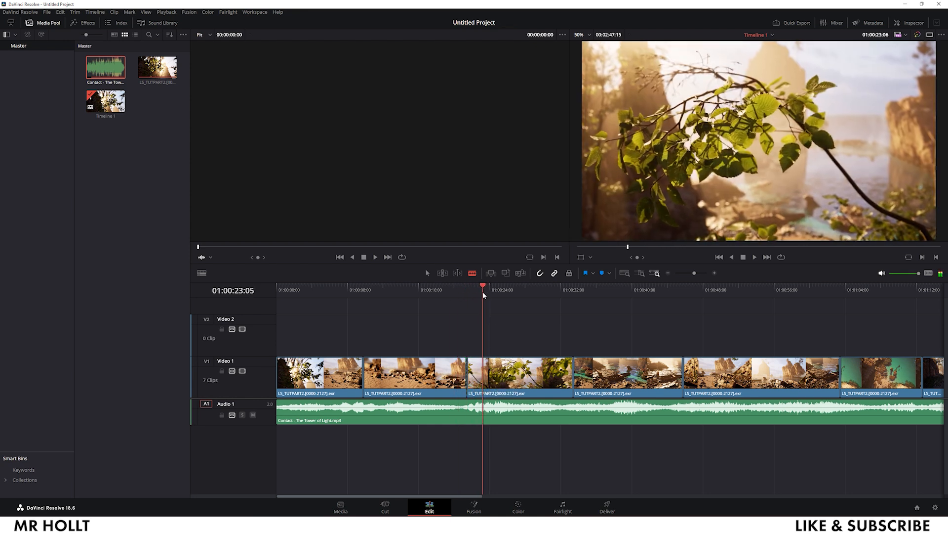
{"action": "left_click", "coordinate": [486, 373]}
{"action": "key", "text": "a"}
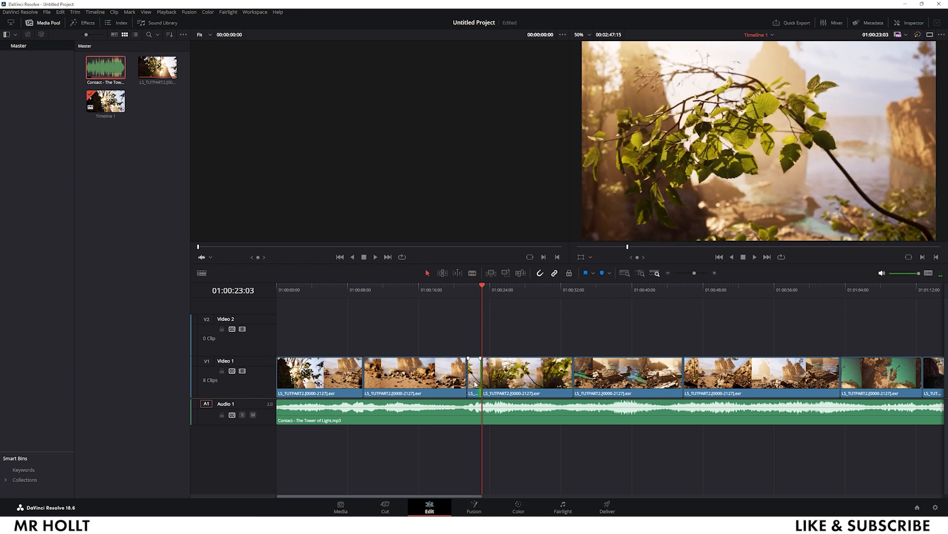
{"action": "left_click", "coordinate": [474, 383]}
{"action": "key", "text": "Delete"}
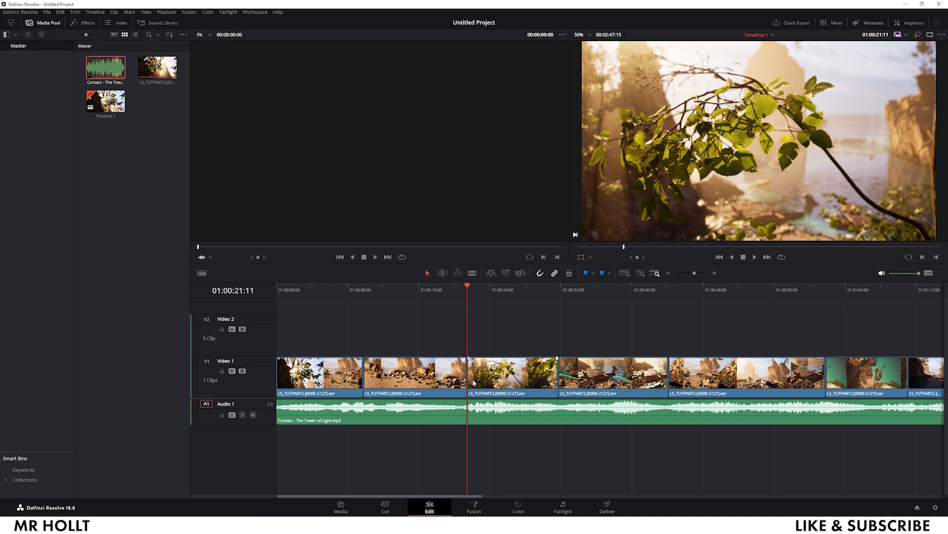
Play on from 01:00:20:15 and move the boat shot earlier to start at 01:00:29:21, over the end of the branch shot
{"action": "left_click", "coordinate": [460, 286]}
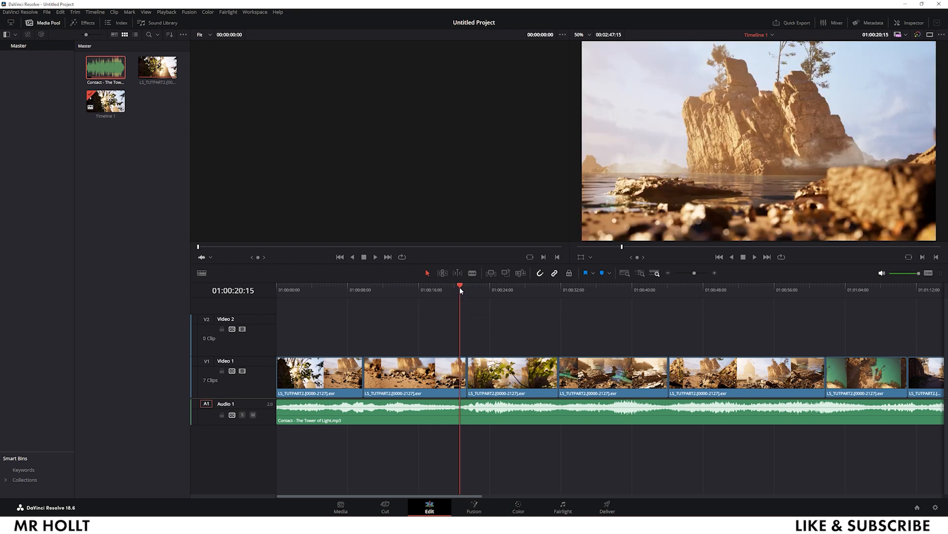
{"action": "key", "text": "space"}
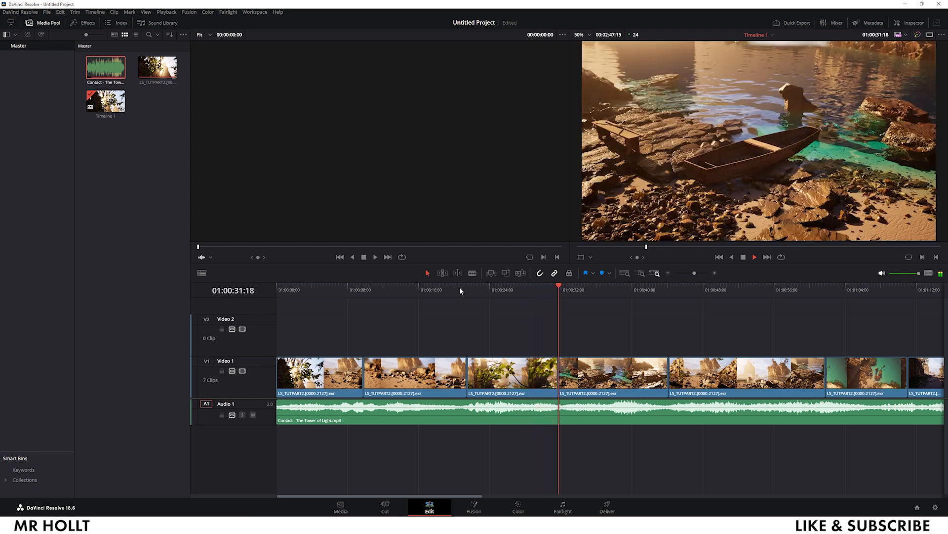
{"action": "key", "text": "space"}
{"action": "left_click_drag", "start_coordinate": [561, 289], "coordinate": [539, 285]}
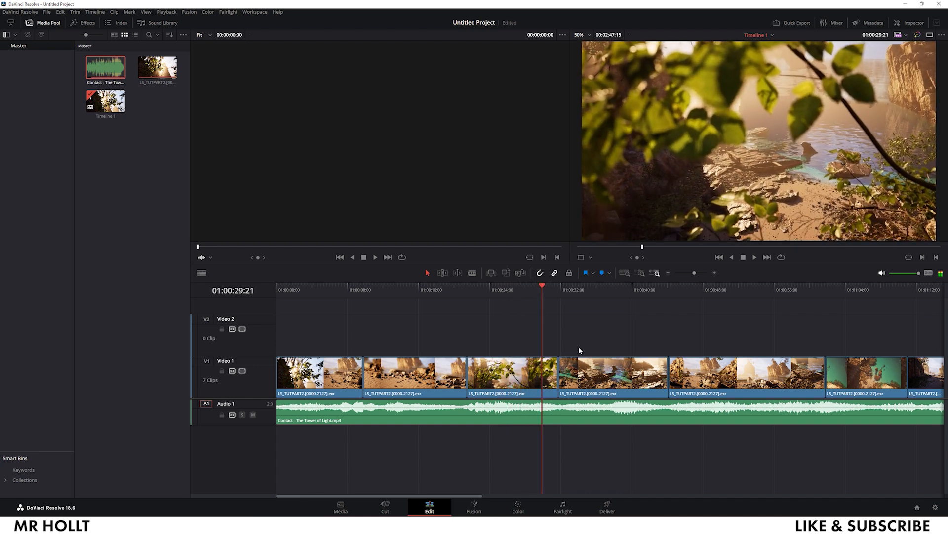
{"action": "left_click_drag", "start_coordinate": [594, 376], "coordinate": [577, 376]}
Play across the boat shot and move the rocky beach shot earlier to start at 01:00:39:10
{"action": "left_click", "coordinate": [520, 285]}
{"action": "key", "text": "space"}
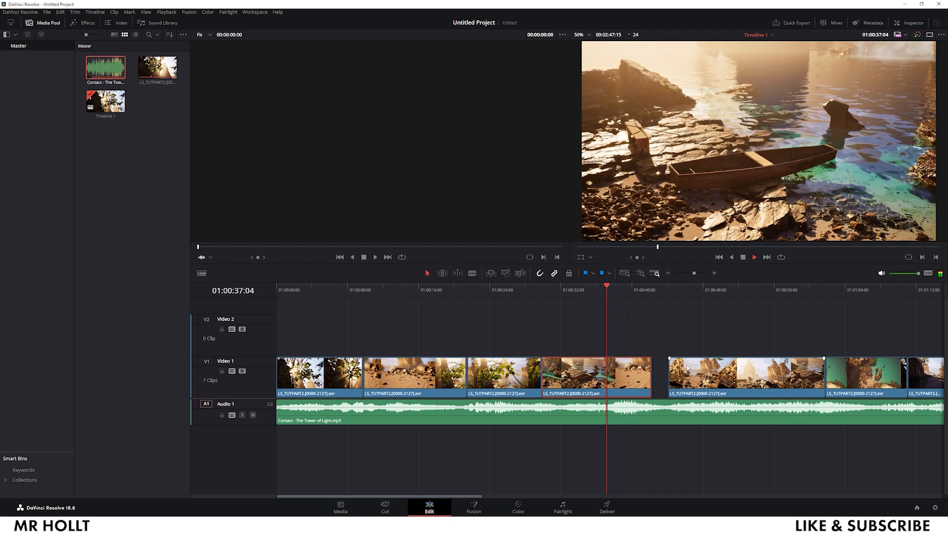
{"action": "key", "text": "space"}
{"action": "left_click_drag", "start_coordinate": [697, 379], "coordinate": [655, 380]}
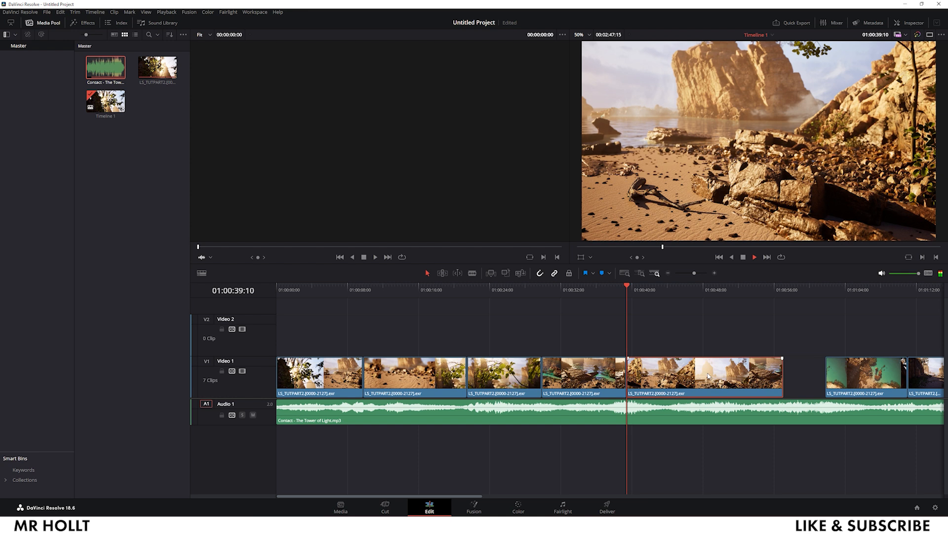
Trim the opening of the rocky beach shot up to 01:00:44:08 and slide it back 04:22 against the boat shot
{"action": "left_click_drag", "start_coordinate": [637, 285], "coordinate": [621, 289]}
{"action": "left_click", "coordinate": [615, 288]}
{"action": "key", "text": "space"}
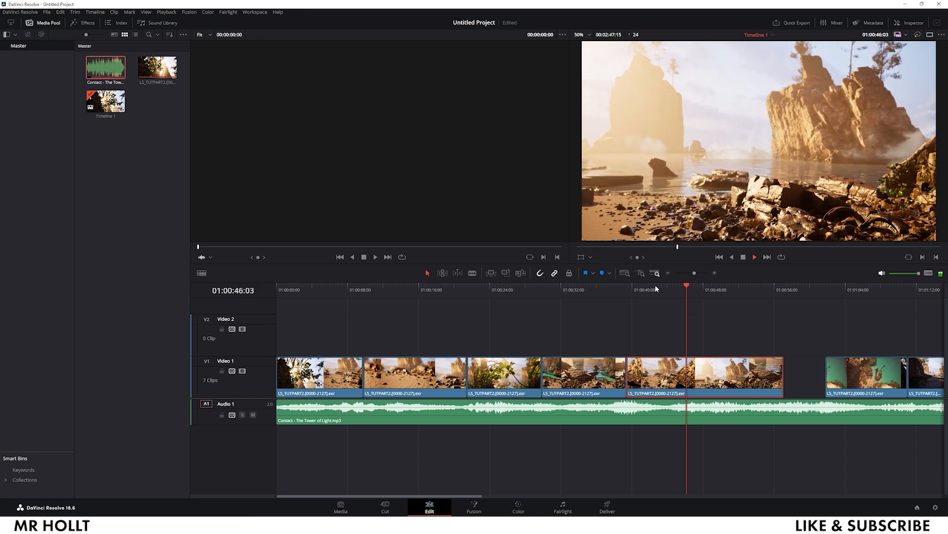
{"action": "key", "text": "space"}
{"action": "left_click_drag", "start_coordinate": [688, 287], "coordinate": [670, 290]}
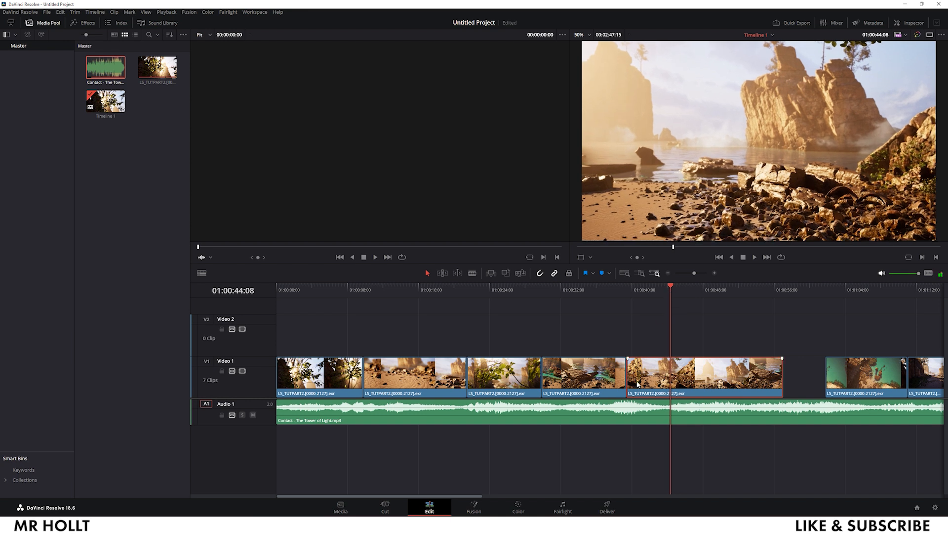
{"action": "left_click_drag", "start_coordinate": [628, 386], "coordinate": [670, 386]}
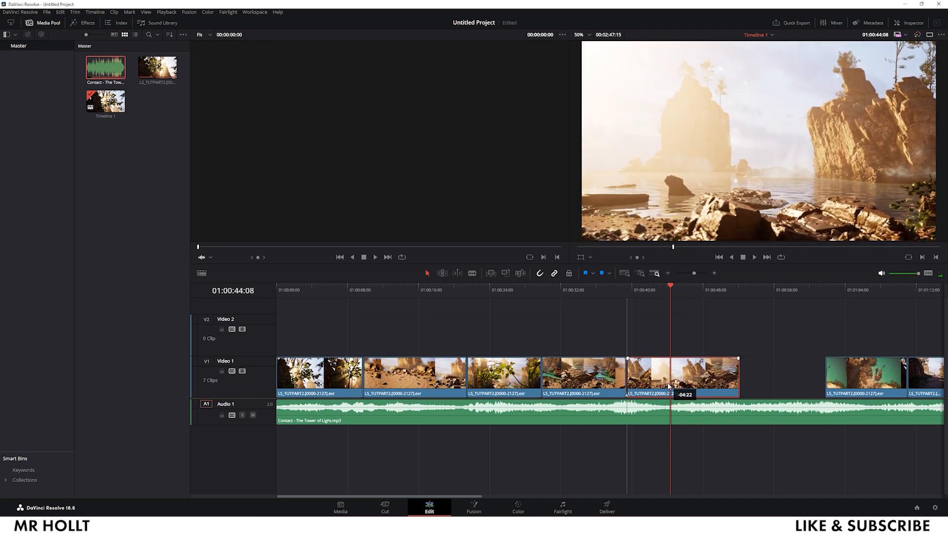
Play the trimmed beach shot and move the aerial cove shot earlier to start at 01:00:47:21
{"action": "left_click", "coordinate": [624, 286]}
{"action": "key", "text": "space"}
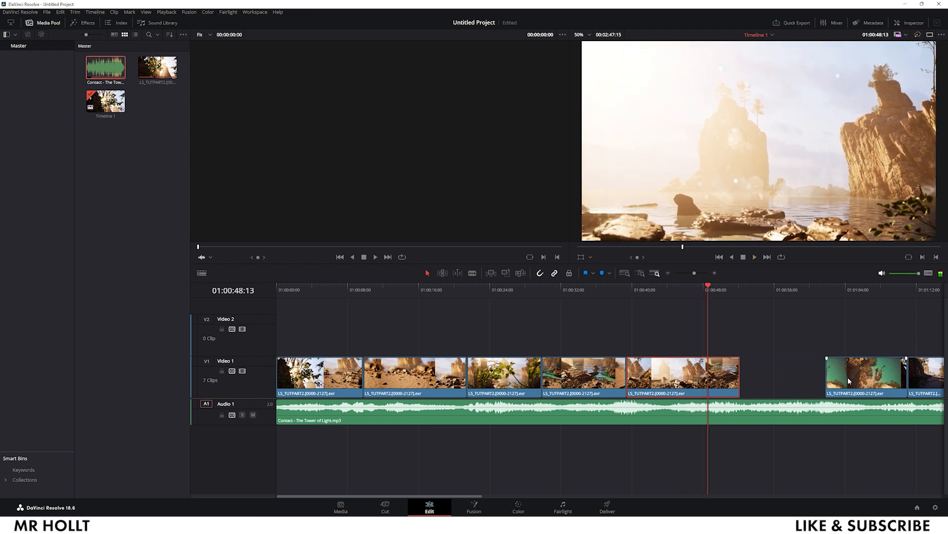
{"action": "left_click", "coordinate": [702, 287]}
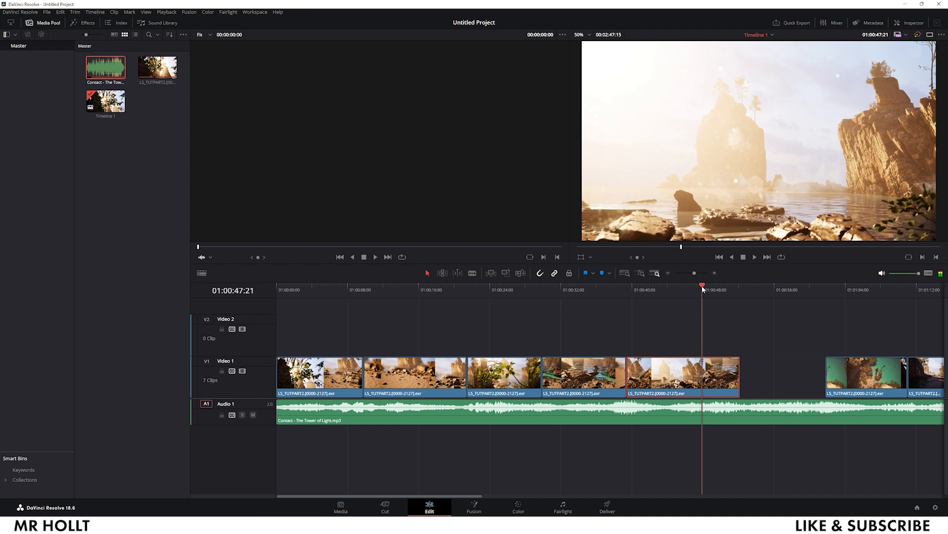
{"action": "left_click_drag", "start_coordinate": [861, 379], "coordinate": [737, 379]}
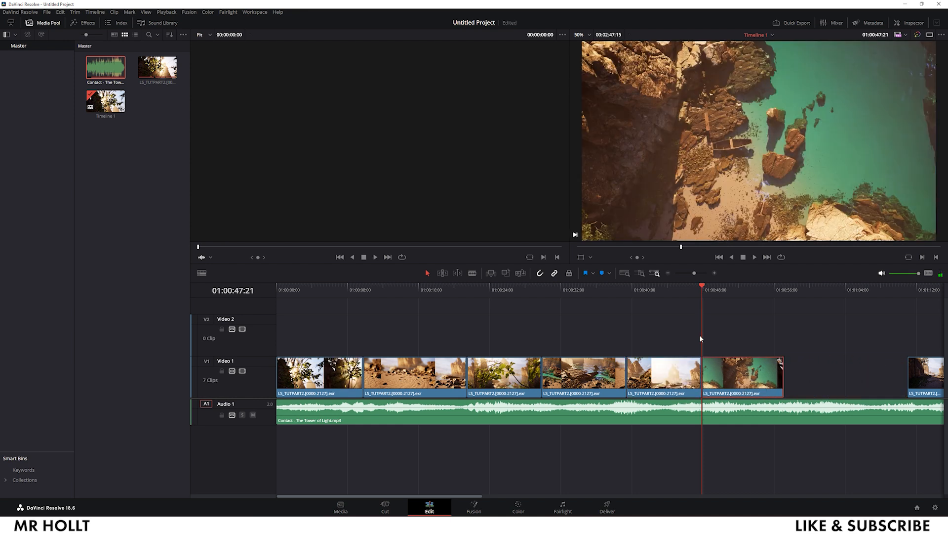
Play into the aerial cove shot and move the shaded path shot earlier to start at 01:00:54:11
{"action": "left_click", "coordinate": [684, 286]}
{"action": "key", "text": "space"}
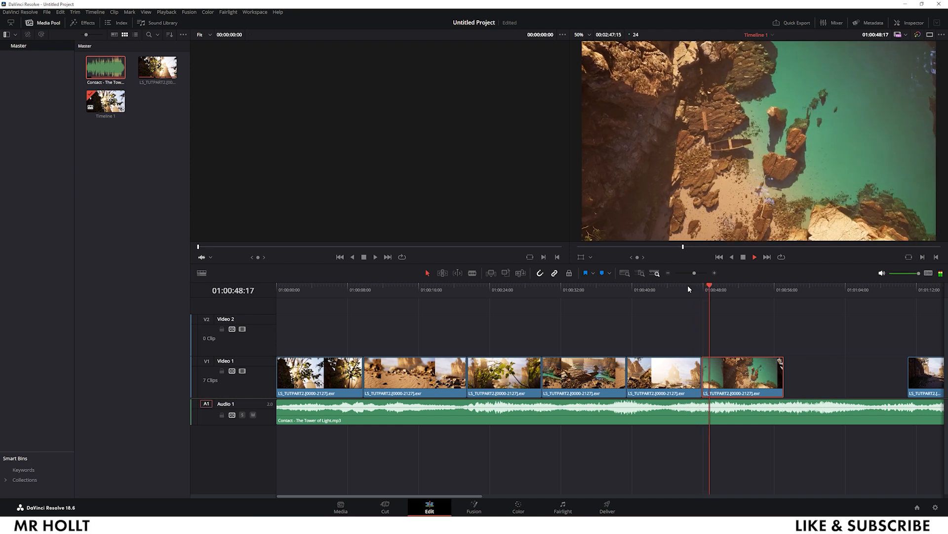
{"action": "left_click_drag", "start_coordinate": [931, 380], "coordinate": [815, 377]}
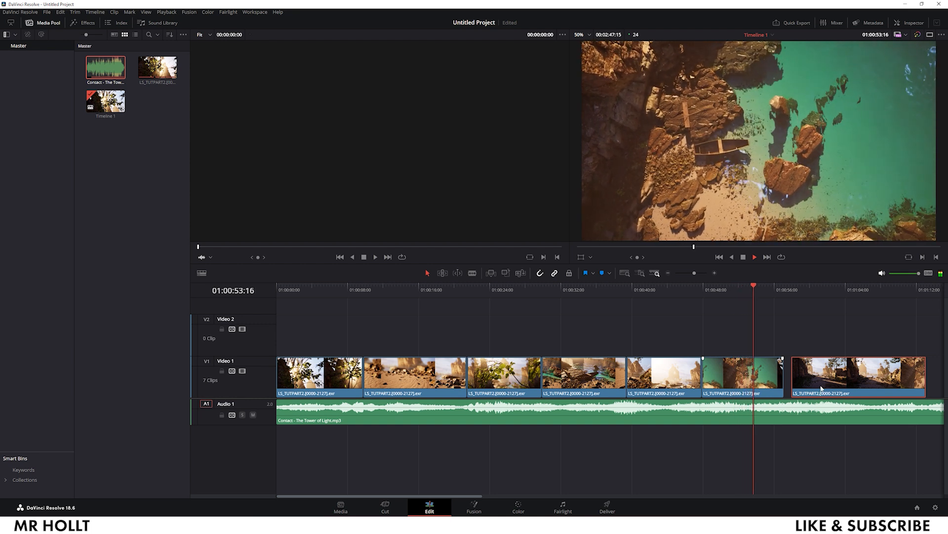
{"action": "left_click_drag", "start_coordinate": [766, 288], "coordinate": [761, 288]}
{"action": "left_click_drag", "start_coordinate": [837, 379], "coordinate": [801, 381]}
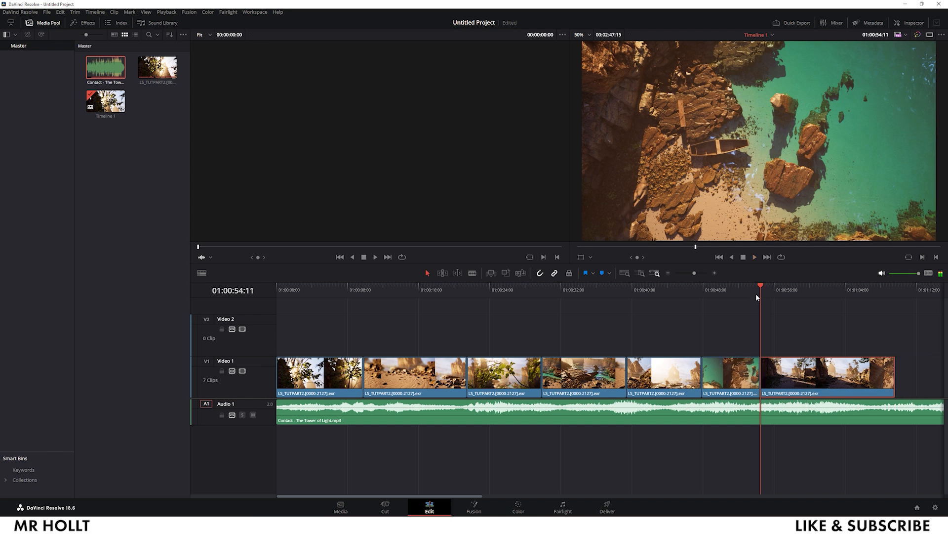
Trim the opening of the shaded path shot, keep it starting at 01:00:54:11, and play across the cut to check it
{"action": "left_click", "coordinate": [711, 289]}
{"action": "key", "text": "space"}
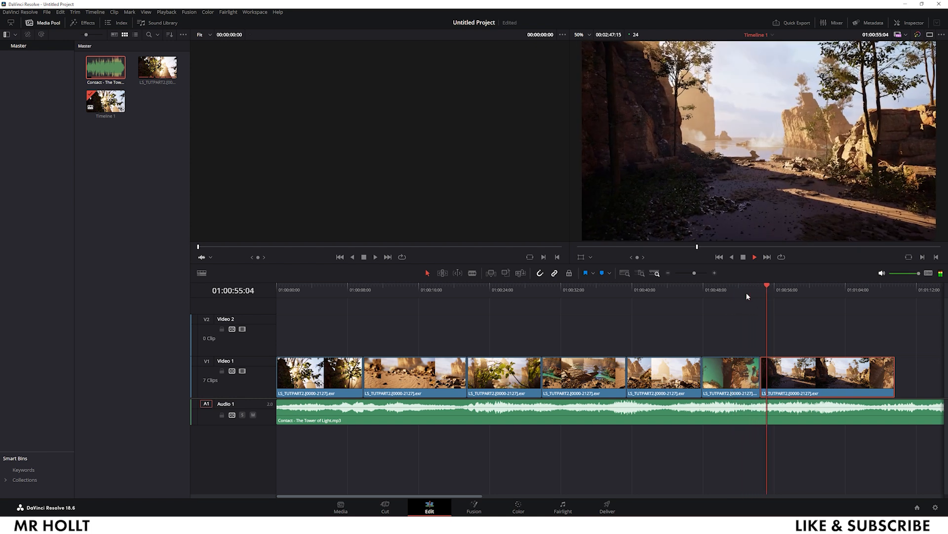
{"action": "key", "text": "space"}
{"action": "left_click_drag", "start_coordinate": [762, 376], "coordinate": [785, 376]}
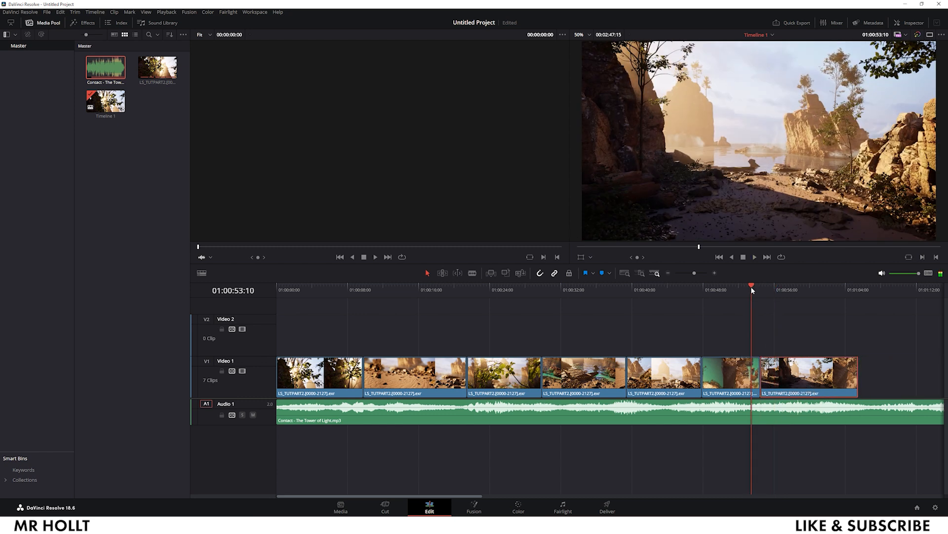
{"action": "key", "text": "space"}
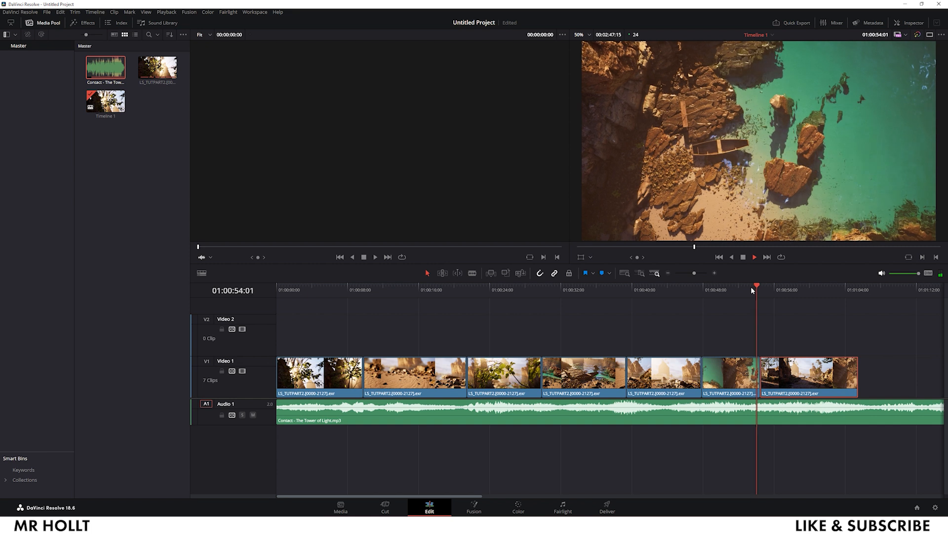
{"action": "key", "text": "space"}
{"action": "left_click_drag", "start_coordinate": [765, 283], "coordinate": [766, 289]}
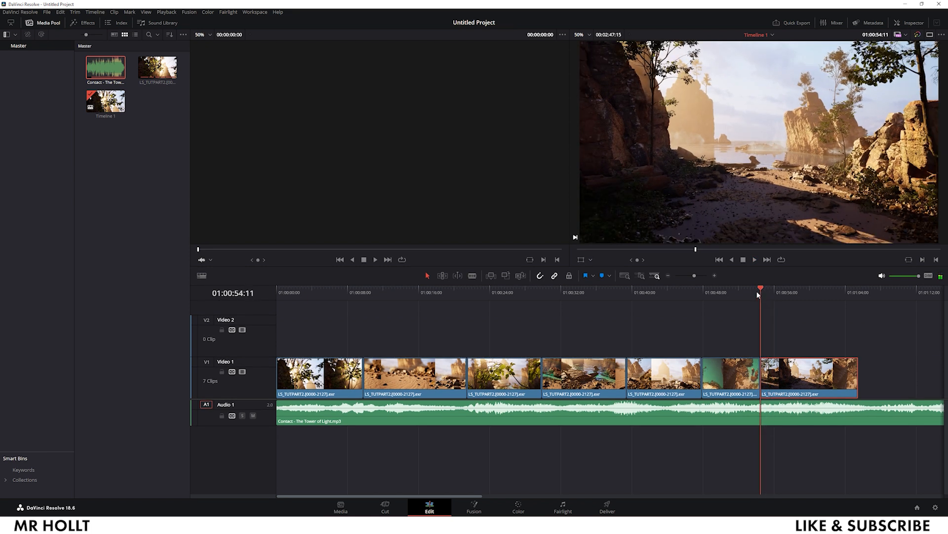
Try to move the shaded path shot 20 frames earlier to start at 01:00:53:15, and undo the move
{"action": "key", "text": "alt+/"}
{"action": "left_click", "coordinate": [754, 287]}
{"action": "left_click_drag", "start_coordinate": [793, 375], "coordinate": [787, 375]}
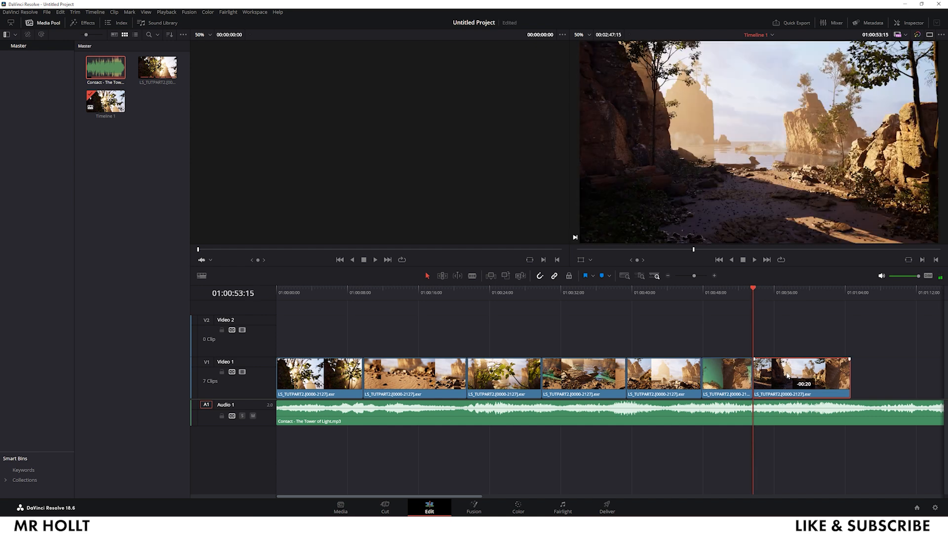
{"action": "right_click", "coordinate": [779, 333]}
{"action": "left_click_drag", "start_coordinate": [694, 275], "coordinate": [700, 277]}
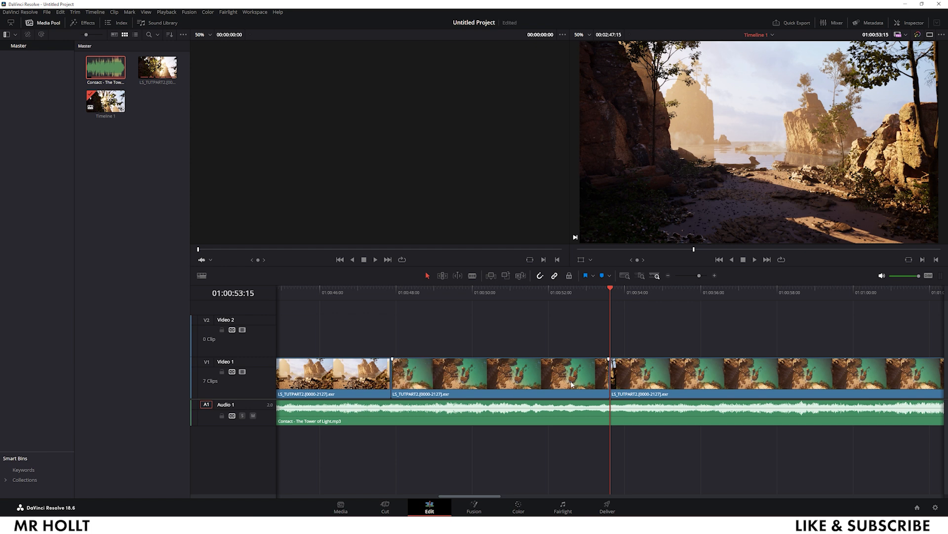
{"action": "mouse_move", "coordinate": [458, 380]}
{"action": "left_mouse_down"}
{"action": "mouse_move", "coordinate": [586, 379]}
{"action": "mouse_move", "coordinate": [465, 378]}
{"action": "left_mouse_up"}
{"action": "key", "text": "ctrl+z"}
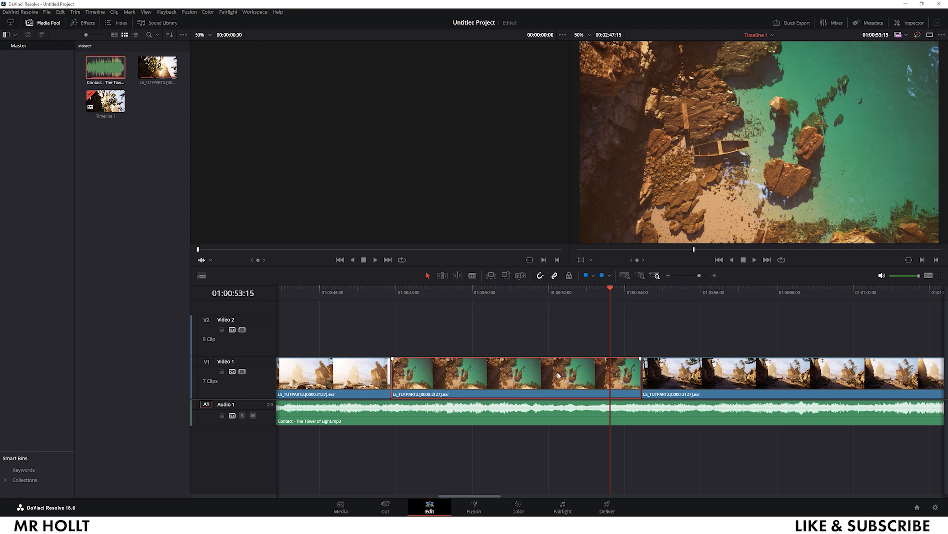
Play from 01:00:51:00 across the cut between the aerial cove and shaded path shots, through to the end of the last shot
{"action": "left_click_drag", "start_coordinate": [615, 295], "coordinate": [636, 289]}
{"action": "left_click", "coordinate": [523, 293]}
{"action": "key", "text": "space"}
{"action": "left_click", "coordinate": [511, 292]}
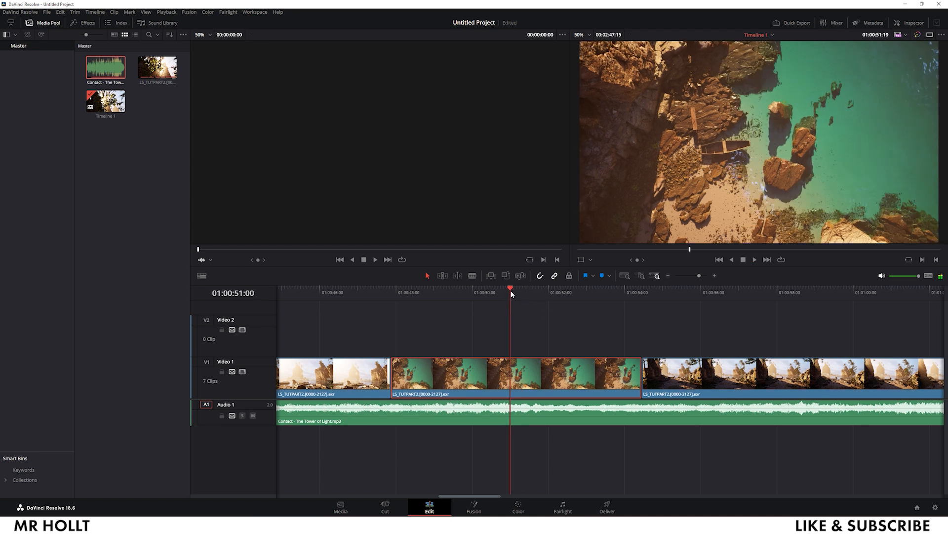
{"action": "key", "text": "space"}
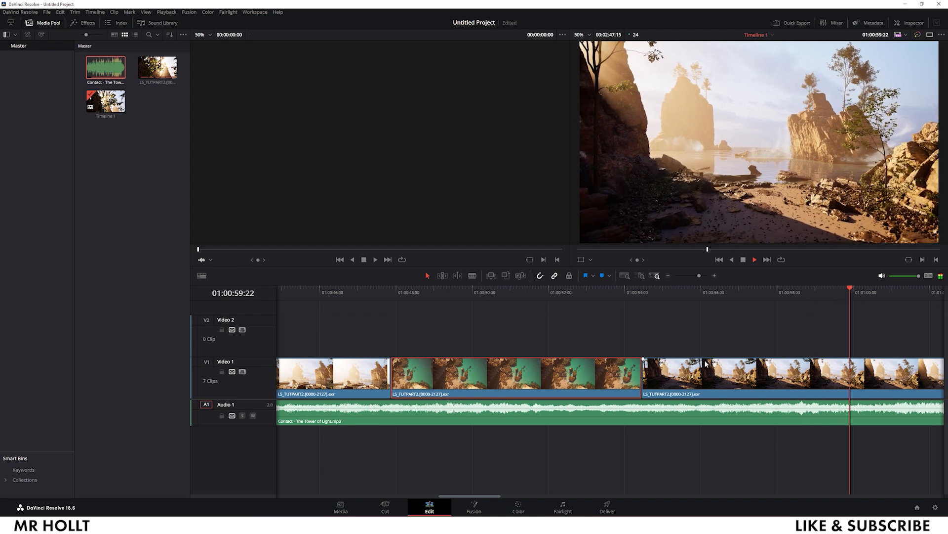
{"action": "left_click", "coordinate": [685, 275]}
{"action": "right_click", "coordinate": [443, 353]}
{"action": "left_click", "coordinate": [409, 345]}
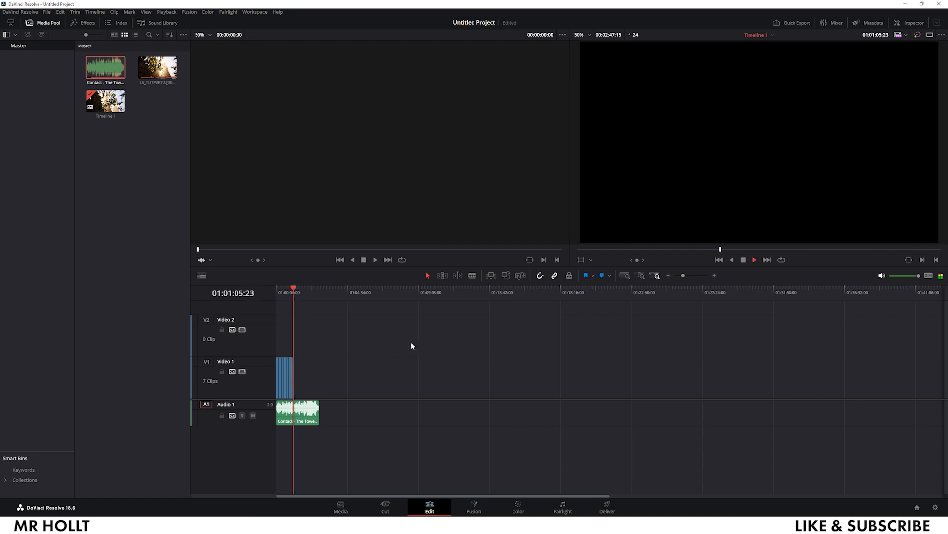
{"action": "key", "text": "space"}
Play past the last shot, cut the music at 01:01:09:07, and delete everything after the cut
{"action": "left_click_drag", "start_coordinate": [684, 275], "coordinate": [694, 276]}
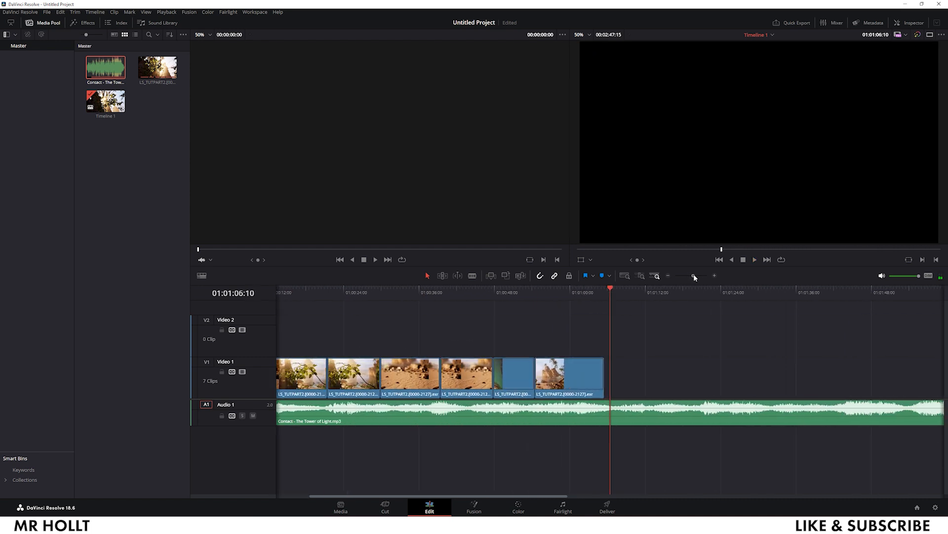
{"action": "left_click", "coordinate": [547, 291]}
{"action": "key", "text": "space"}
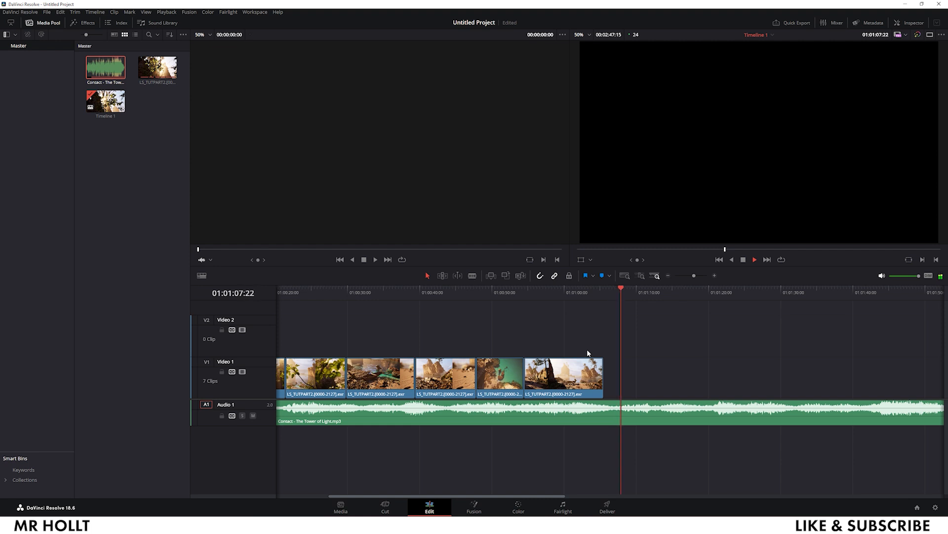
{"action": "key", "text": "space"}
{"action": "key", "text": "b"}
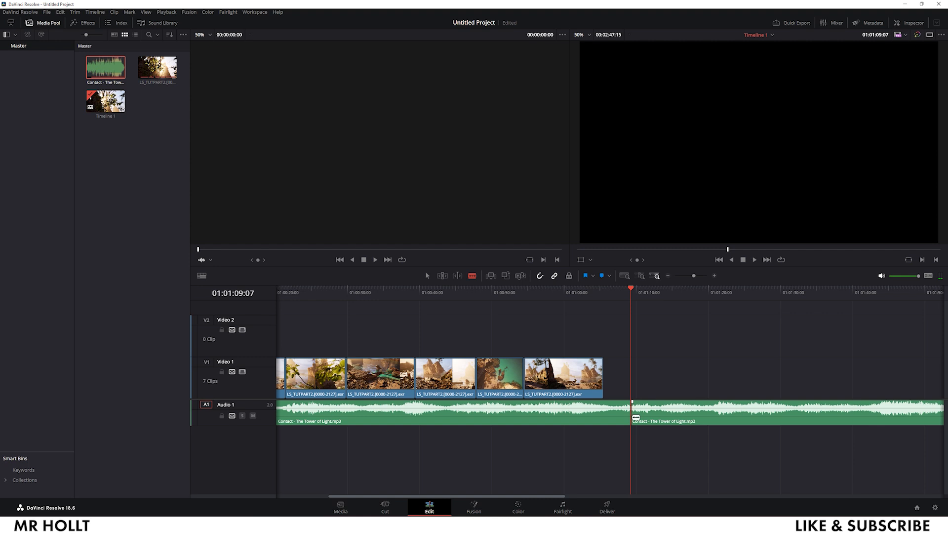
{"action": "key", "text": "Delete"}
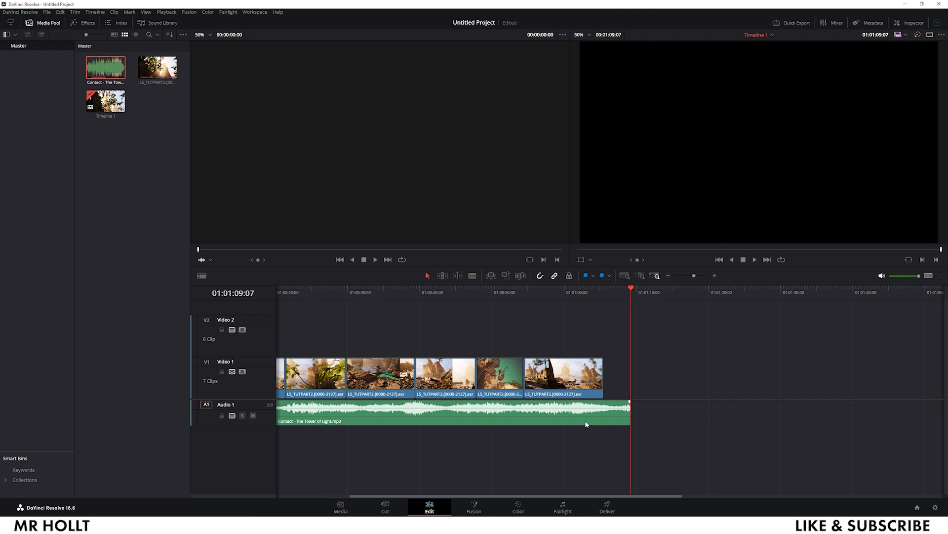
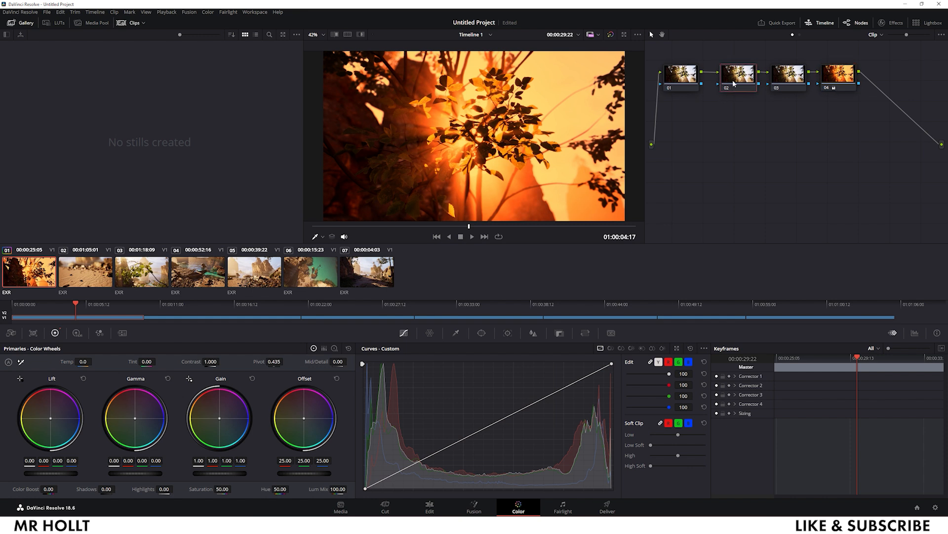
Try a teal gain shift on the first shot's node 02, and delete nodes 04, 03 and 02 from its grade
{"action": "left_click_drag", "start_coordinate": [194, 412], "coordinate": [204, 421]}
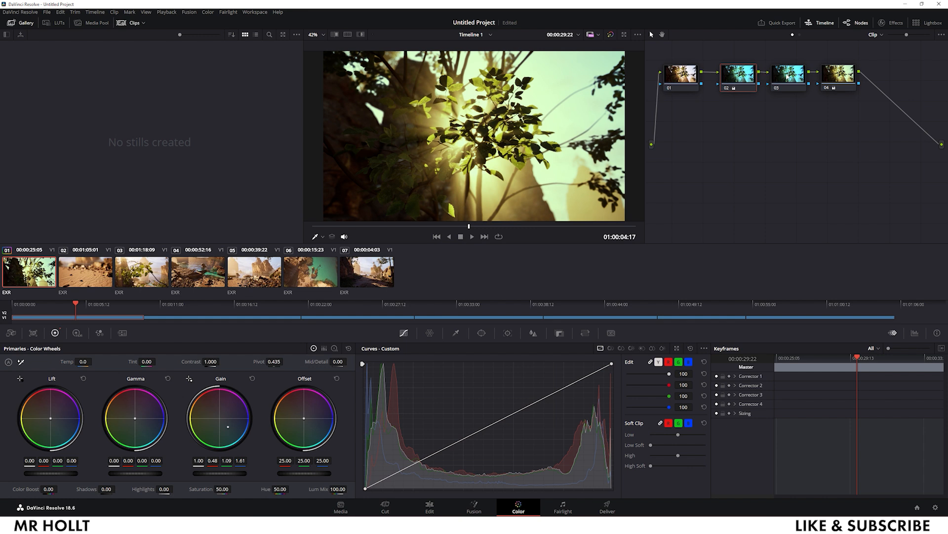
{"action": "left_click", "coordinate": [843, 78]}
{"action": "key", "text": "Delete"}
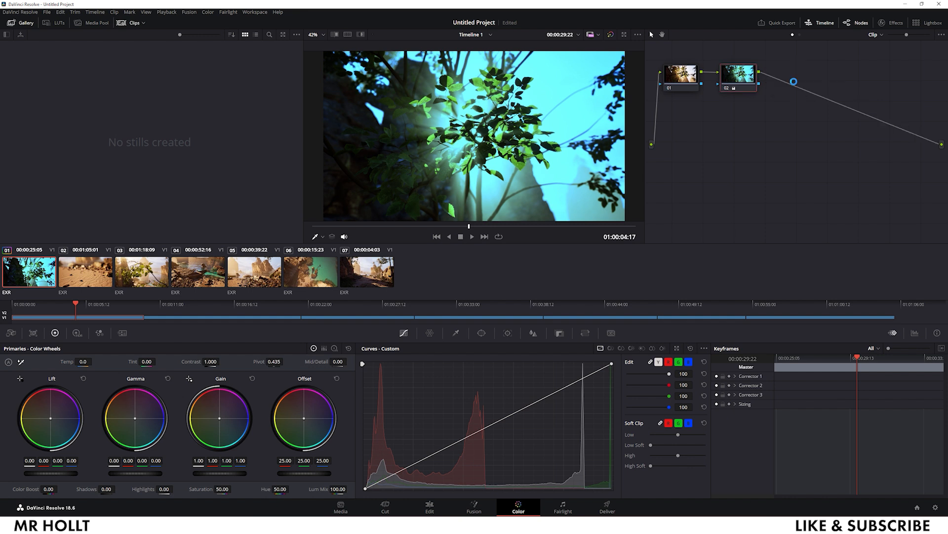
{"action": "key", "text": "End"}
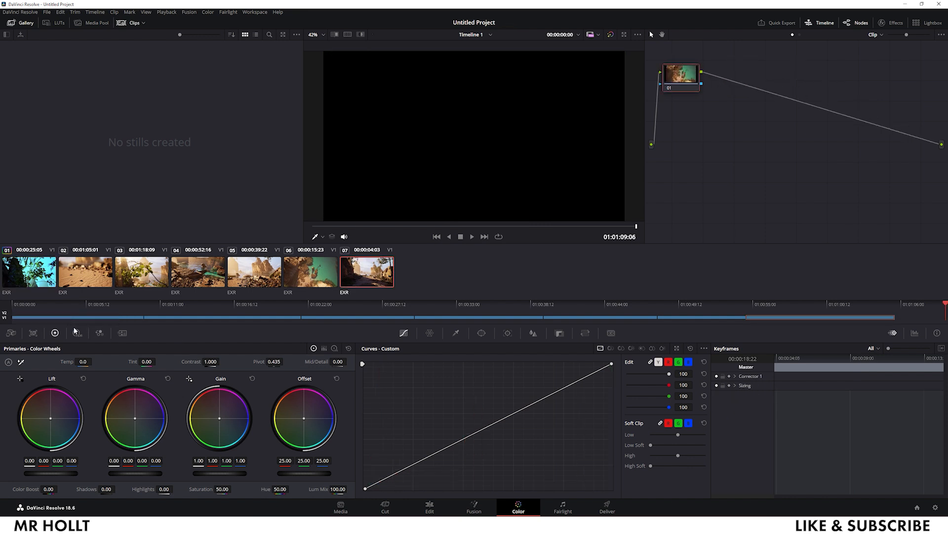
{"action": "left_click", "coordinate": [79, 306]}
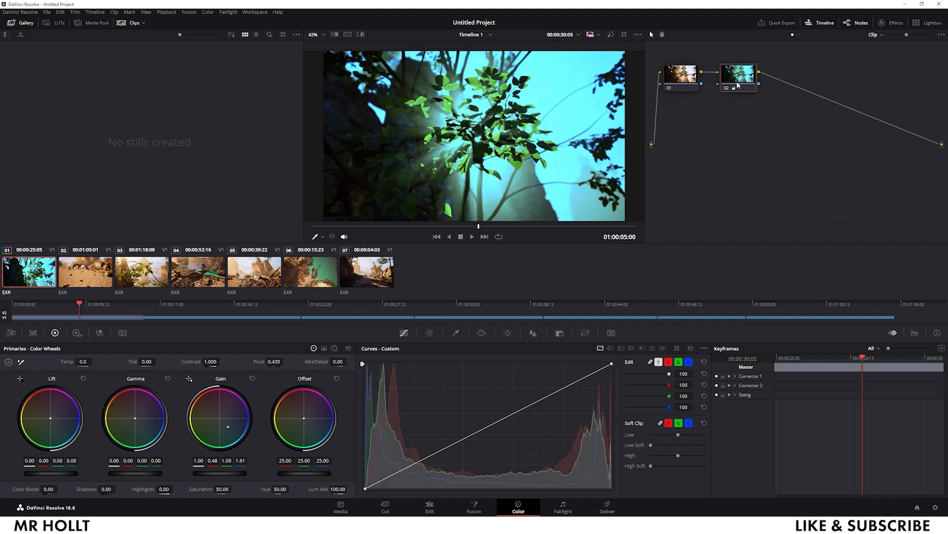
{"action": "key", "text": "Delete"}
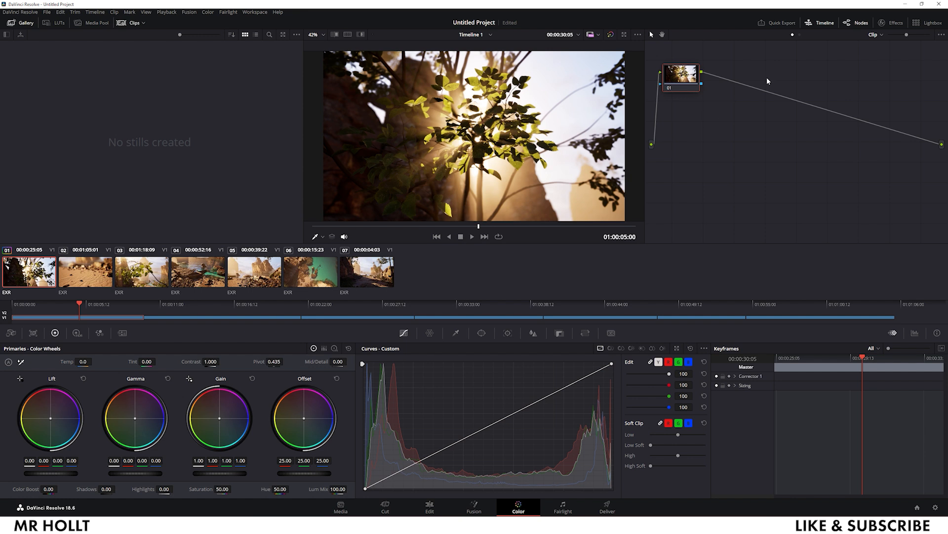
Add a serial node after node 01 on the first shot and label it "Contrast"
{"action": "key", "text": "alt+s"}
{"action": "right_click", "coordinate": [734, 78]}
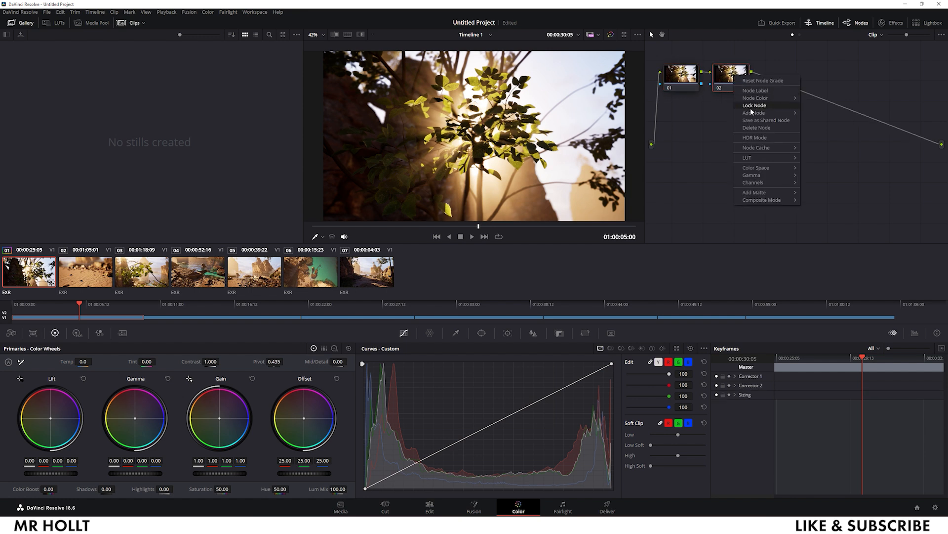
{"action": "left_click", "coordinate": [753, 91]}
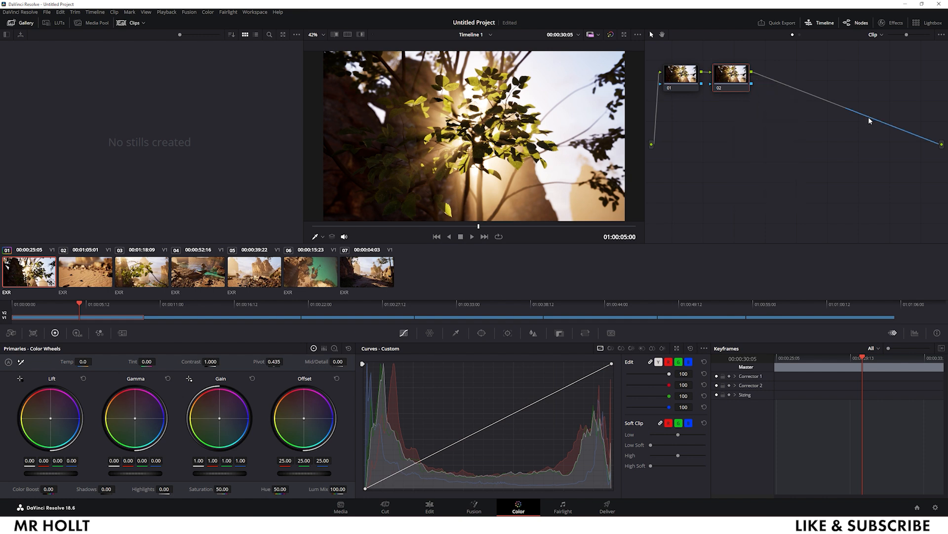
{"action": "type", "text": "Contrast"}
Shape the Contrast node's custom curve with a shadow point and a highlight point, lifting both slightly above the diagonal
{"action": "left_click", "coordinate": [442, 449]}
{"action": "left_click_drag", "start_coordinate": [549, 392], "coordinate": [544, 381]}
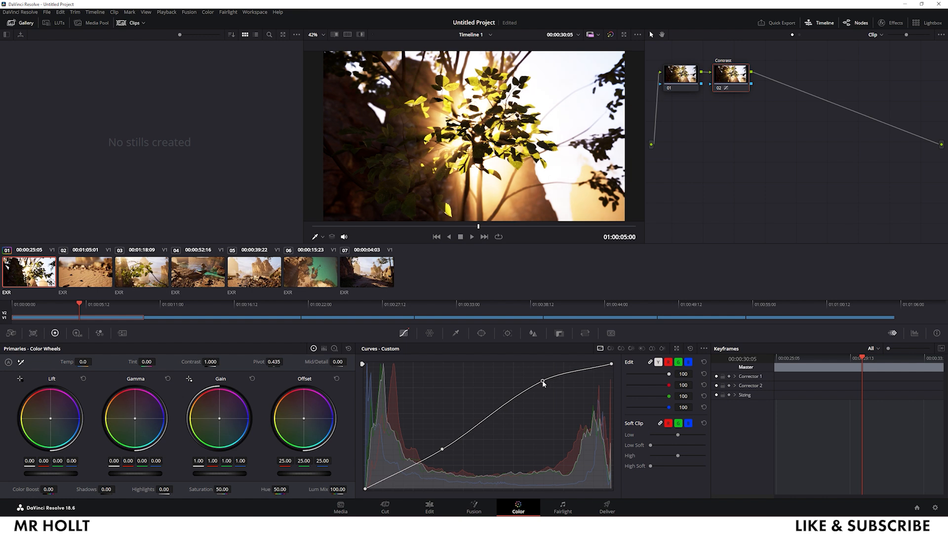
{"action": "left_click_drag", "start_coordinate": [443, 450], "coordinate": [447, 455]}
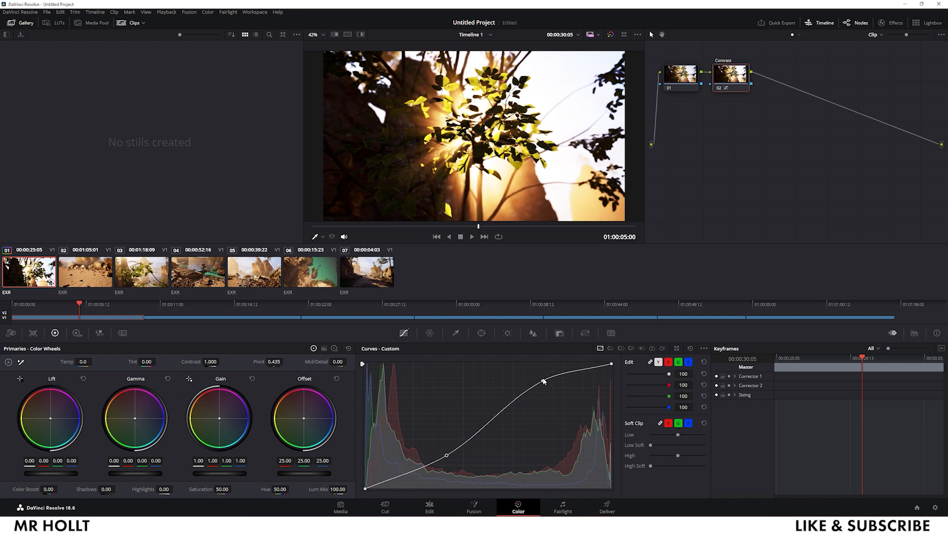
{"action": "left_click_drag", "start_coordinate": [547, 383], "coordinate": [549, 391]}
{"action": "left_click_drag", "start_coordinate": [446, 456], "coordinate": [441, 437]}
{"action": "mouse_move", "coordinate": [545, 388]}
{"action": "left_mouse_down"}
{"action": "mouse_move", "coordinate": [560, 403]}
{"action": "mouse_move", "coordinate": [545, 387]}
{"action": "left_mouse_up"}
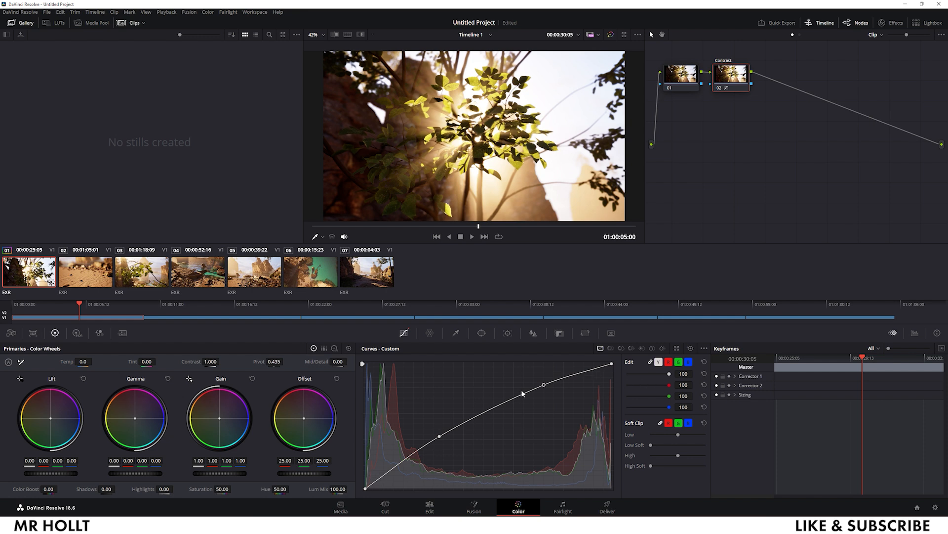
{"action": "left_click_drag", "start_coordinate": [438, 438], "coordinate": [441, 440]}
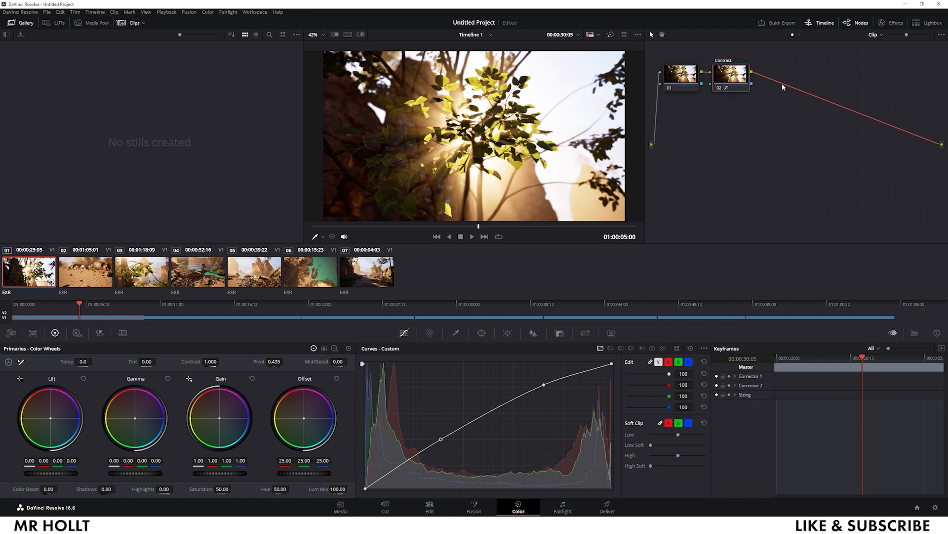
Add a serial node after Contrast, try cooler and warmer temperatures, and set Temp to -400.0
{"action": "key", "text": "alt+s"}
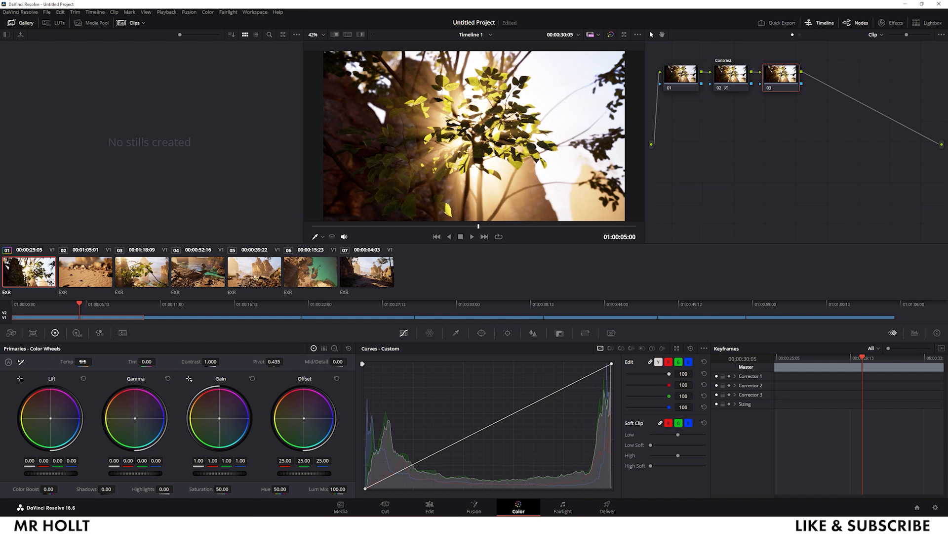
{"action": "type", "text": "2690"}
{"action": "key", "text": "Return"}
{"action": "left_click_drag", "start_coordinate": [83, 361], "coordinate": [0, 361]}
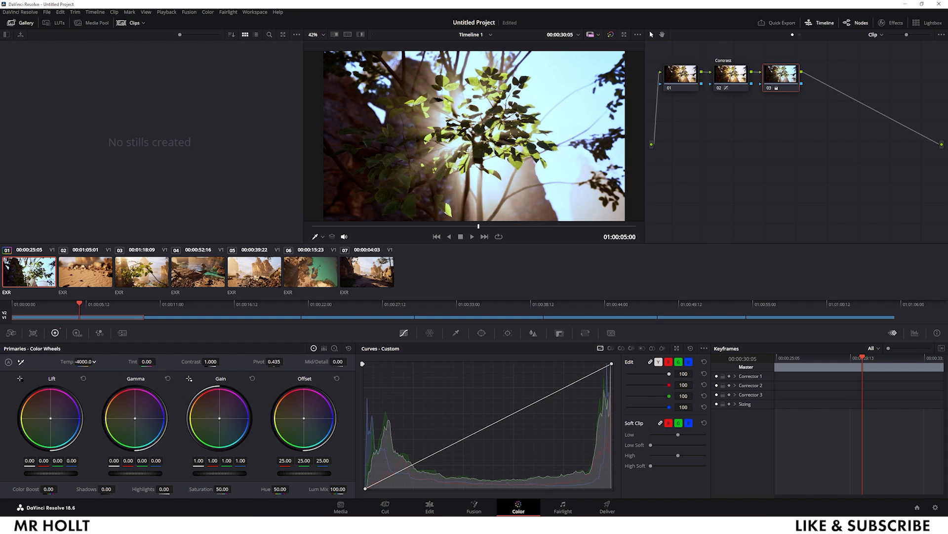
{"action": "left_click_drag", "start_coordinate": [0, 361], "coordinate": [62, 361]}
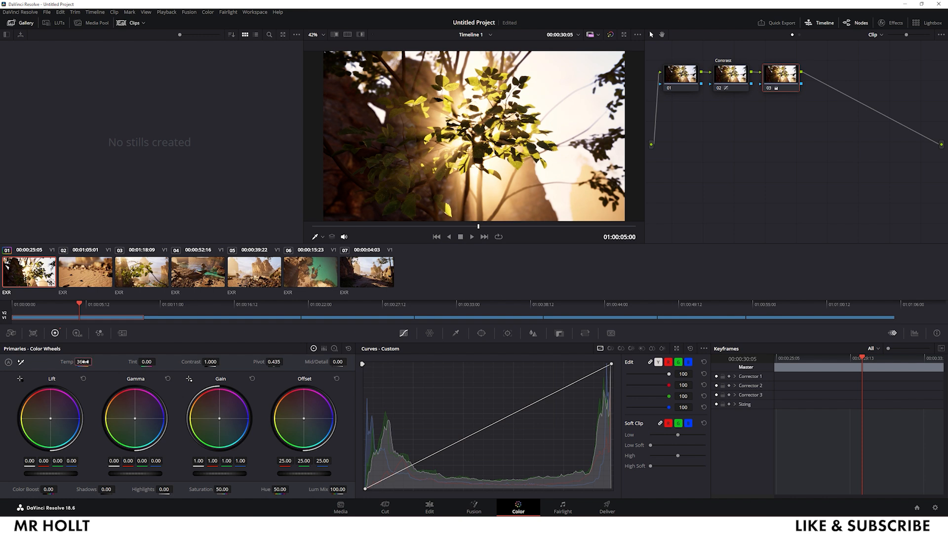
{"action": "left_click_drag", "start_coordinate": [89, 361], "coordinate": [74, 362]}
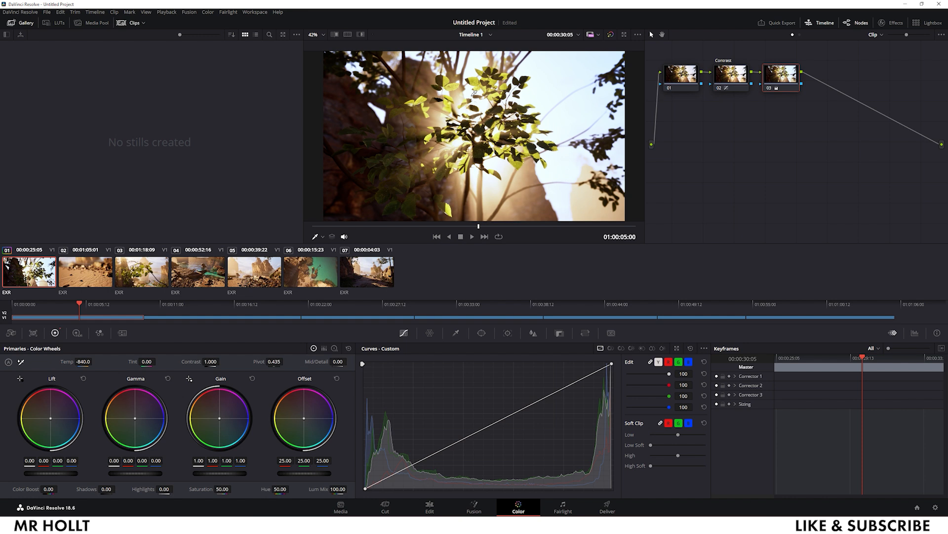
{"action": "left_click", "coordinate": [83, 361]}
{"action": "key", "text": "BackSpace"}
{"action": "type", "text": "-400.0"}
{"action": "left_click", "coordinate": [428, 381]}
Try raising the master levels of gain, gamma and lift one at a time on node 03, undoing each change
{"action": "mouse_move", "coordinate": [220, 473]}
{"action": "left_mouse_down"}
{"action": "mouse_move", "coordinate": [196, 473]}
{"action": "mouse_move", "coordinate": [246, 473]}
{"action": "mouse_move", "coordinate": [236, 476]}
{"action": "left_mouse_up"}
{"action": "key", "text": "ctrl+z"}
{"action": "left_click_drag", "start_coordinate": [129, 473], "coordinate": [154, 474]}
{"action": "key", "text": "ctrl+z"}
{"action": "mouse_move", "coordinate": [50, 473]}
{"action": "left_mouse_down"}
{"action": "mouse_move", "coordinate": [35, 473]}
{"action": "mouse_move", "coordinate": [68, 474]}
{"action": "left_mouse_up"}
{"action": "key", "text": "ctrl+z"}
Nudge node 03's lift colour balance slightly toward blue, with red at -0.01 and blue at 0.01
{"action": "left_click_drag", "start_coordinate": [53, 420], "coordinate": [55, 420]}
{"action": "left_click_drag", "start_coordinate": [52, 419], "coordinate": [50, 417]}
{"action": "left_click_drag", "start_coordinate": [51, 418], "coordinate": [50, 419]}
Label node 03 "Color"
{"action": "right_click", "coordinate": [778, 65]}
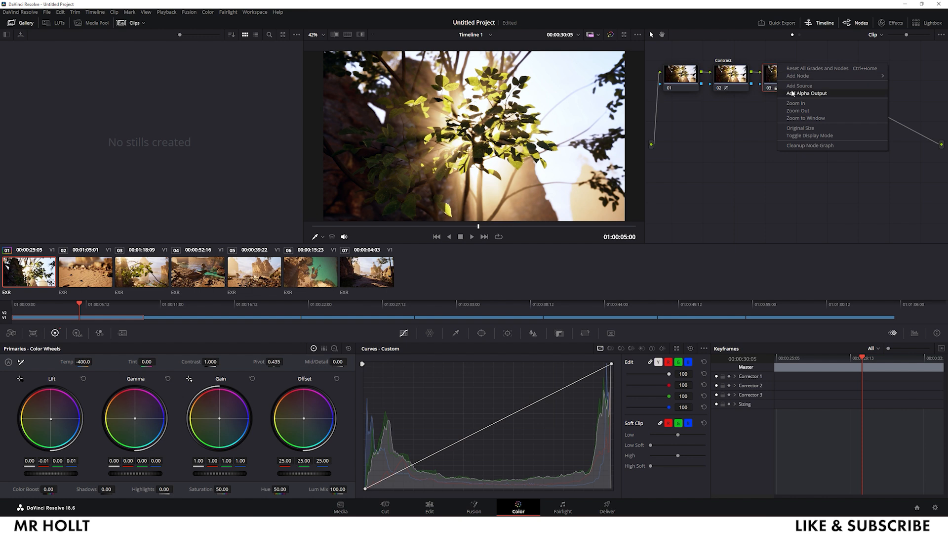
{"action": "left_click", "coordinate": [749, 119]}
{"action": "right_click", "coordinate": [778, 80]}
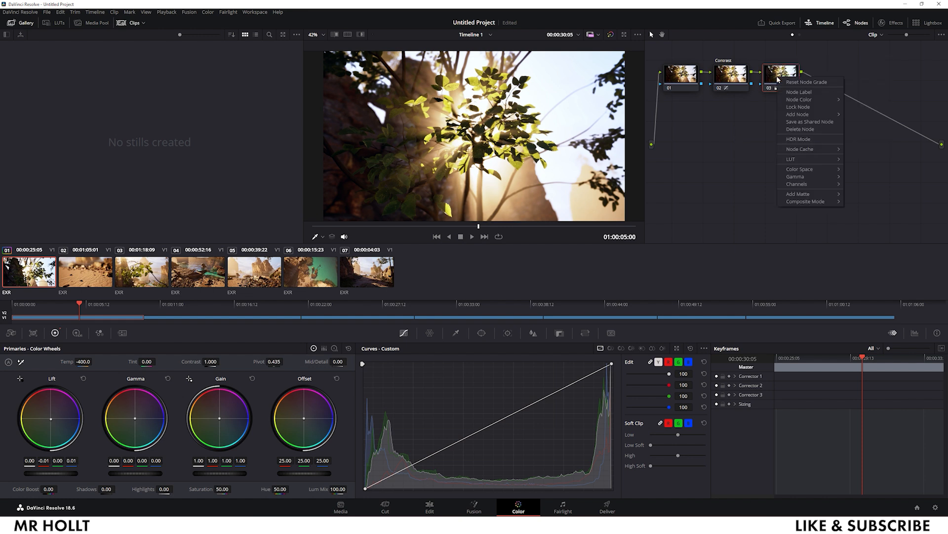
{"action": "left_click", "coordinate": [799, 93]}
{"action": "type", "text": "Color"}
{"action": "key", "text": "Return"}
Add a serial node after the Color node and place it below the existing row of nodes
{"action": "key", "text": "alt+s"}
{"action": "left_click_drag", "start_coordinate": [685, 150], "coordinate": [696, 142]}
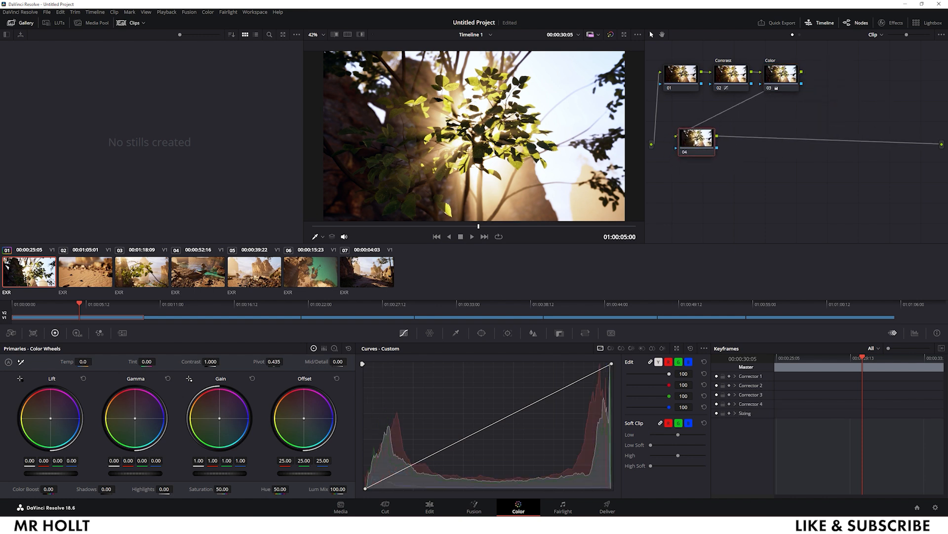